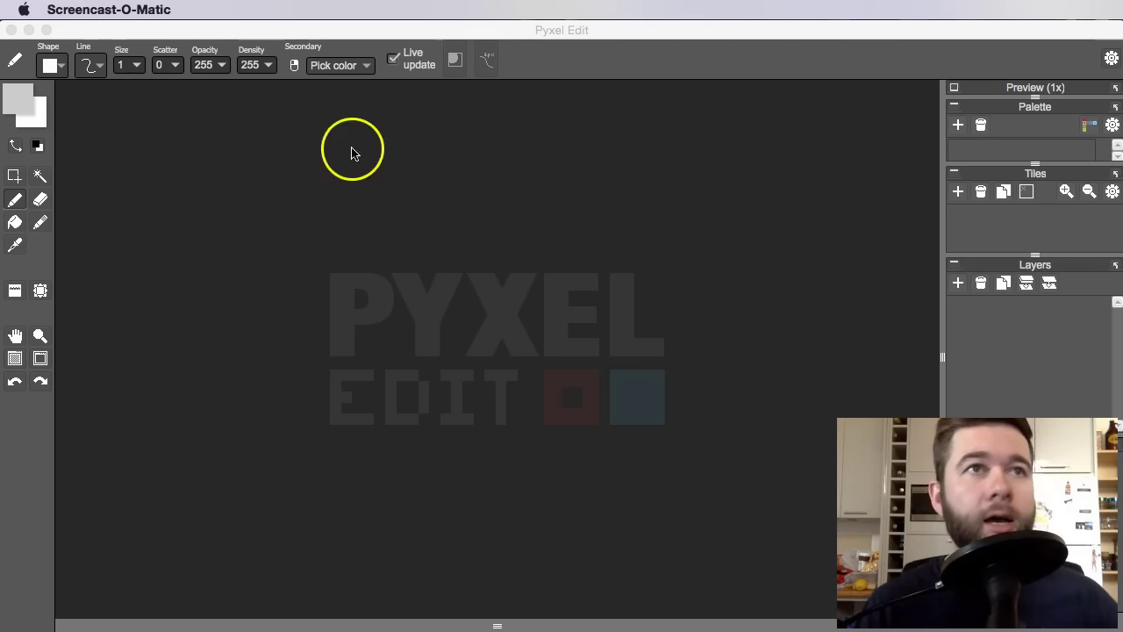
Create a new blank single-tile document, maximize its window and make Layer 0 the active layer.
click(112, 28)
click(59, 9)
mouse_move(95, 10)
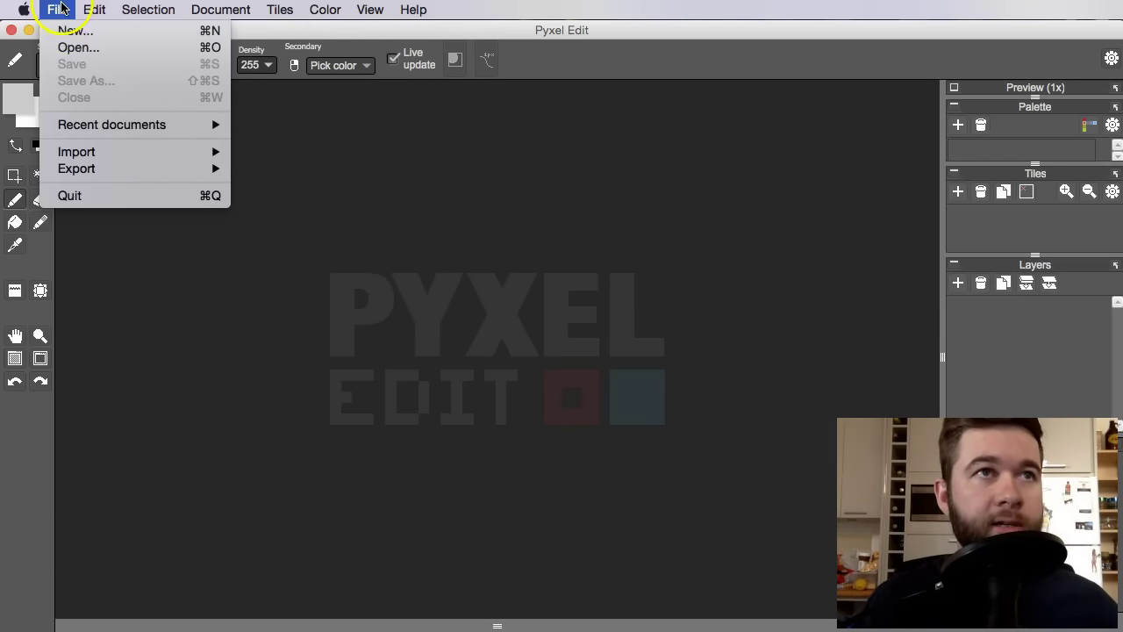
click(93, 30)
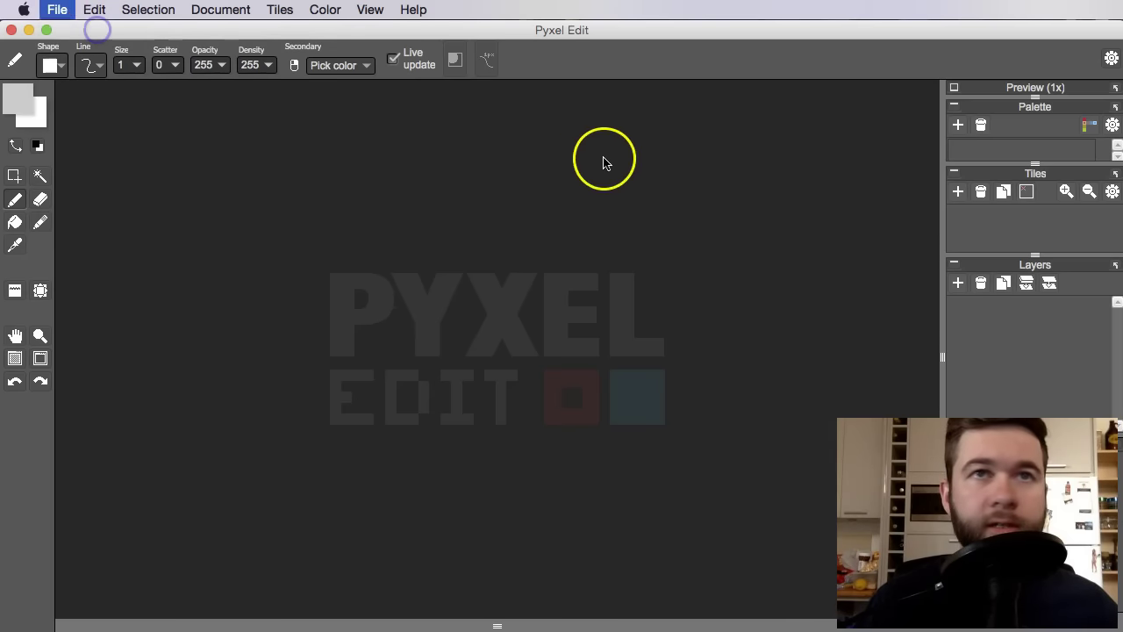
click(647, 226)
click(557, 331)
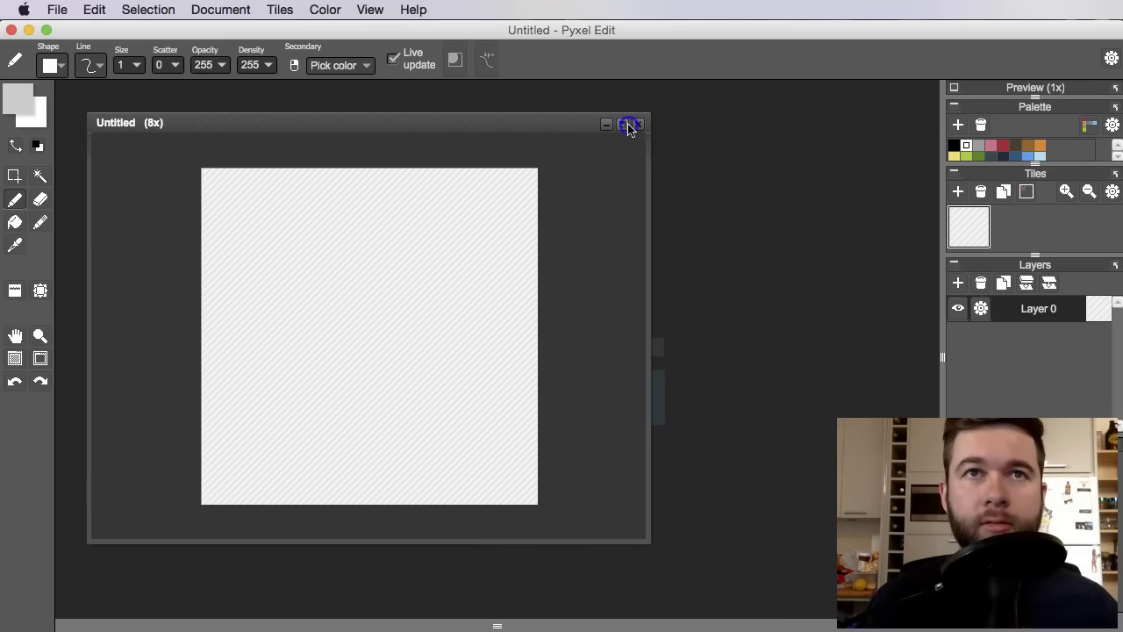
click(623, 124)
click(1040, 313)
drag(467, 299, 552, 344)
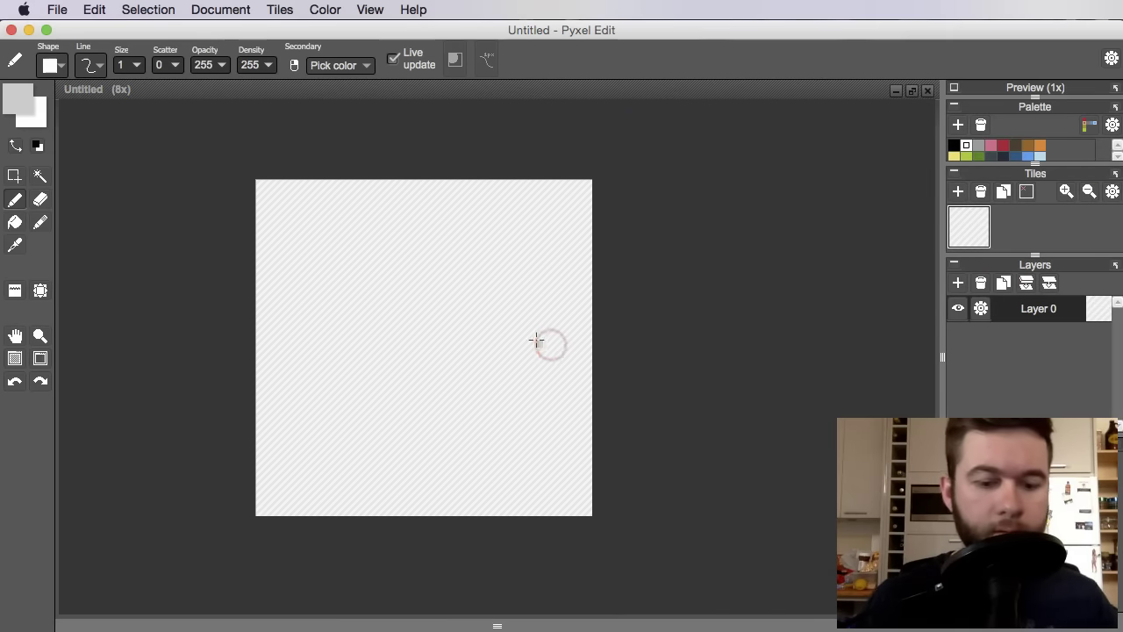
Switch to the Fill tool and reset the drawing colours to the default black foreground and white background.
key(f)
click(18, 107)
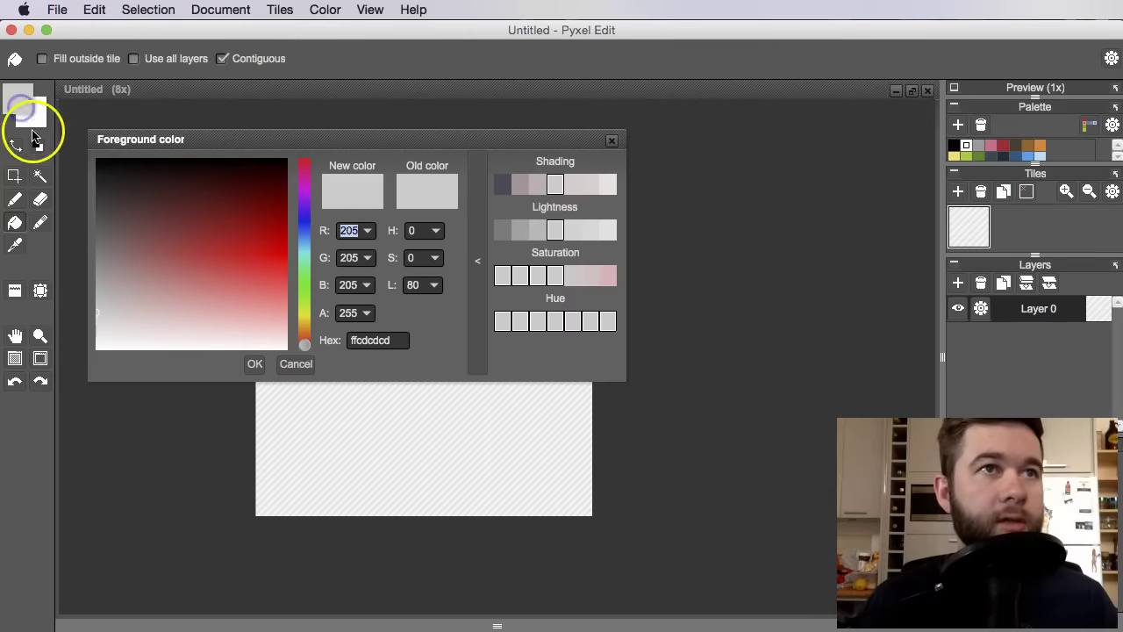
click(38, 147)
click(611, 141)
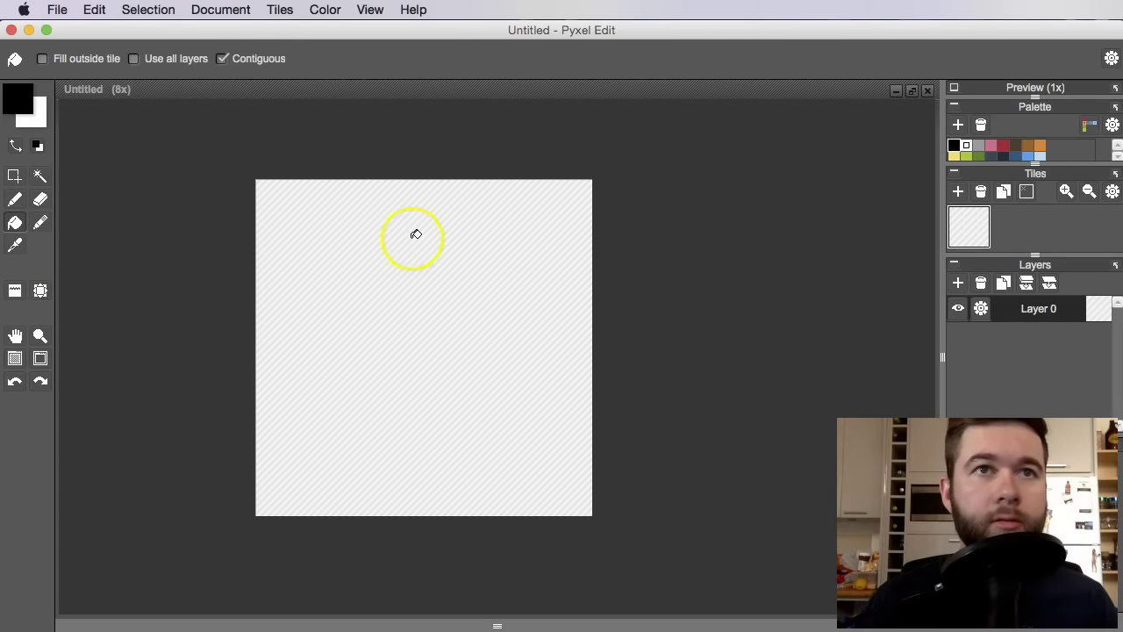
Set the foreground colour to dark grey ff141414 and fill the whole canvas on Layer 0.
click(12, 98)
drag(91, 189, 94, 176)
click(435, 412)
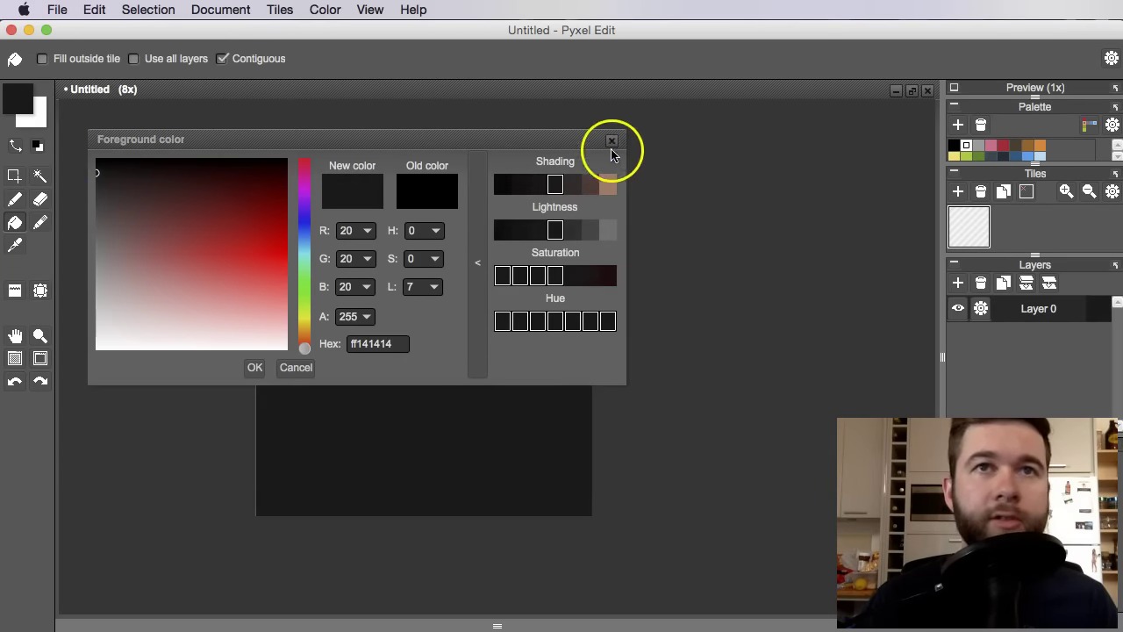
click(611, 141)
Darken the foreground colour to ff0e0e0e and fill the whole Layer 0 canvas with it.
click(37, 112)
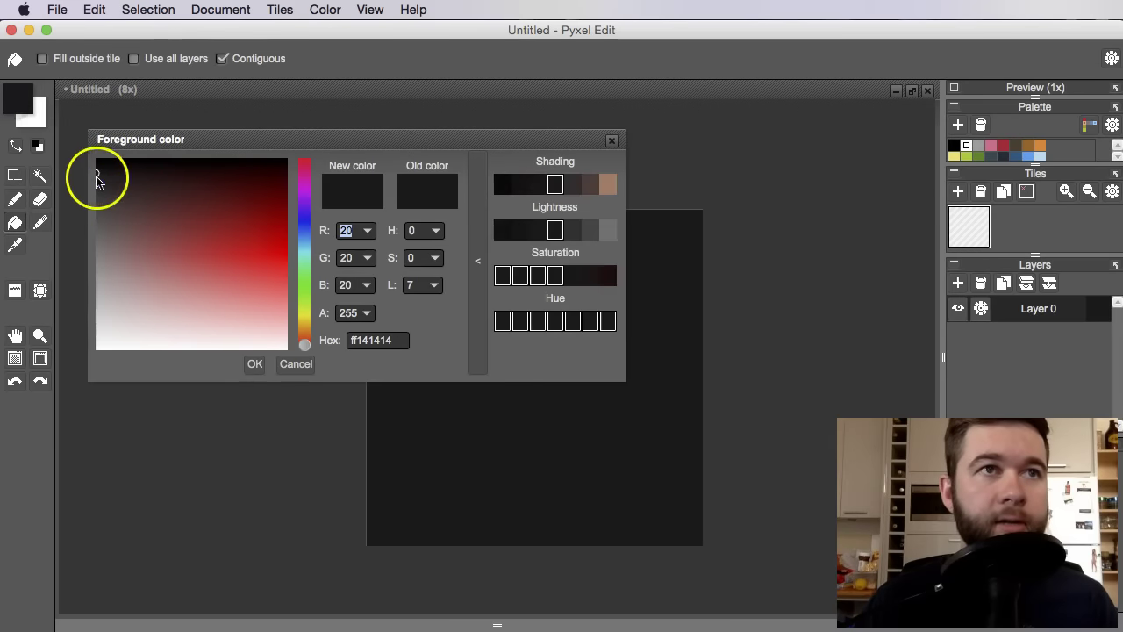
click(93, 175)
click(574, 406)
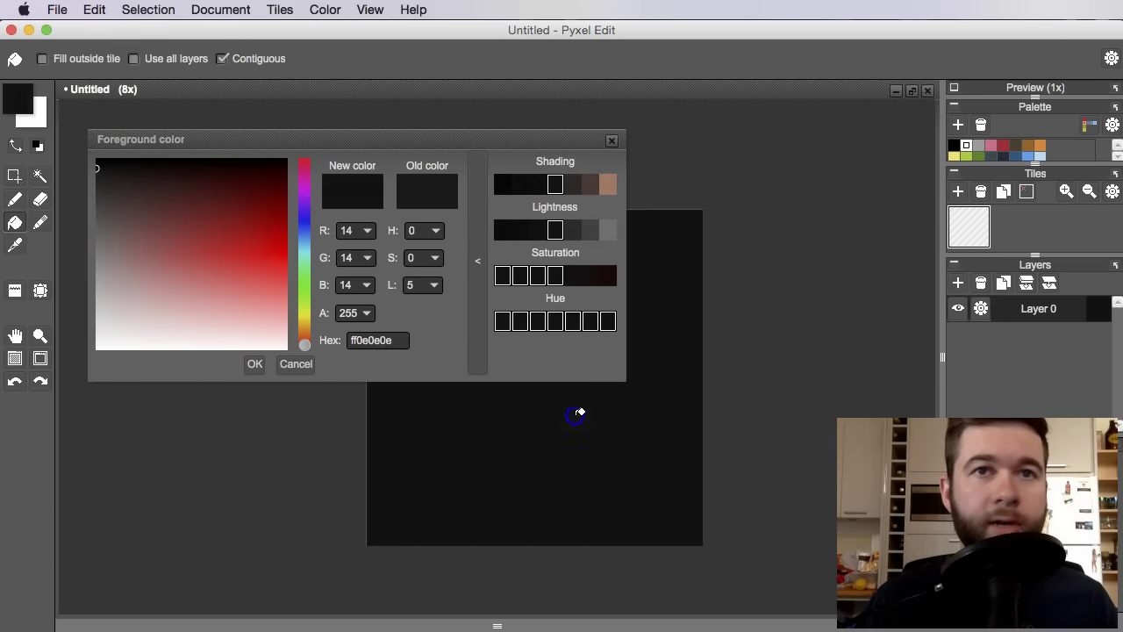
click(612, 141)
Add a new layer above Layer 0 and make it the active layer.
scroll(552, 329, up, 2)
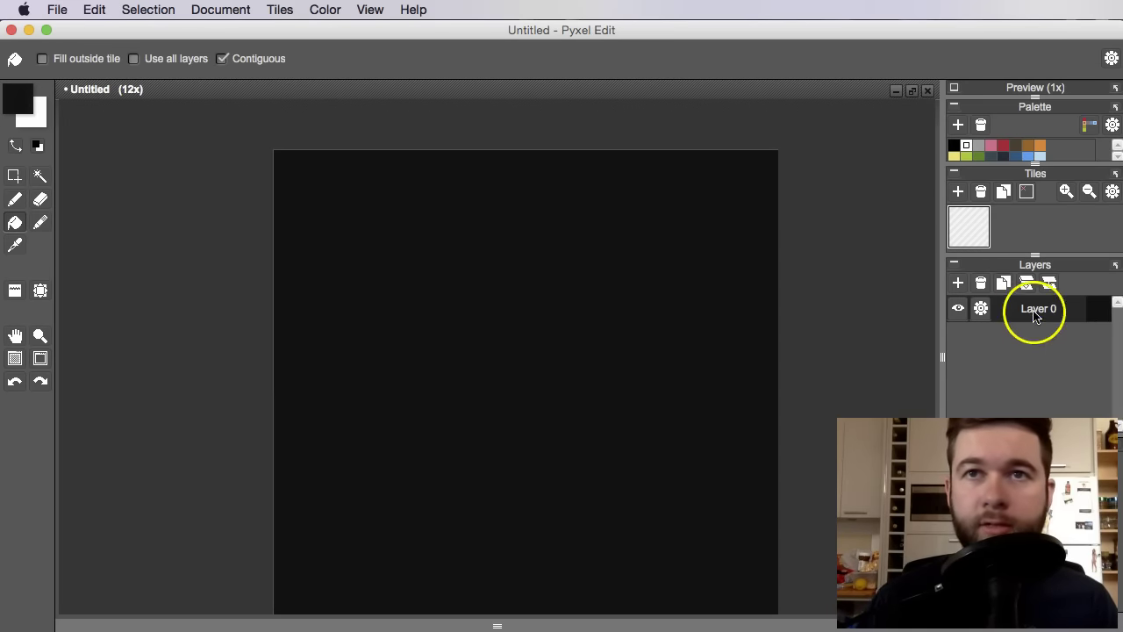
click(957, 283)
click(1053, 314)
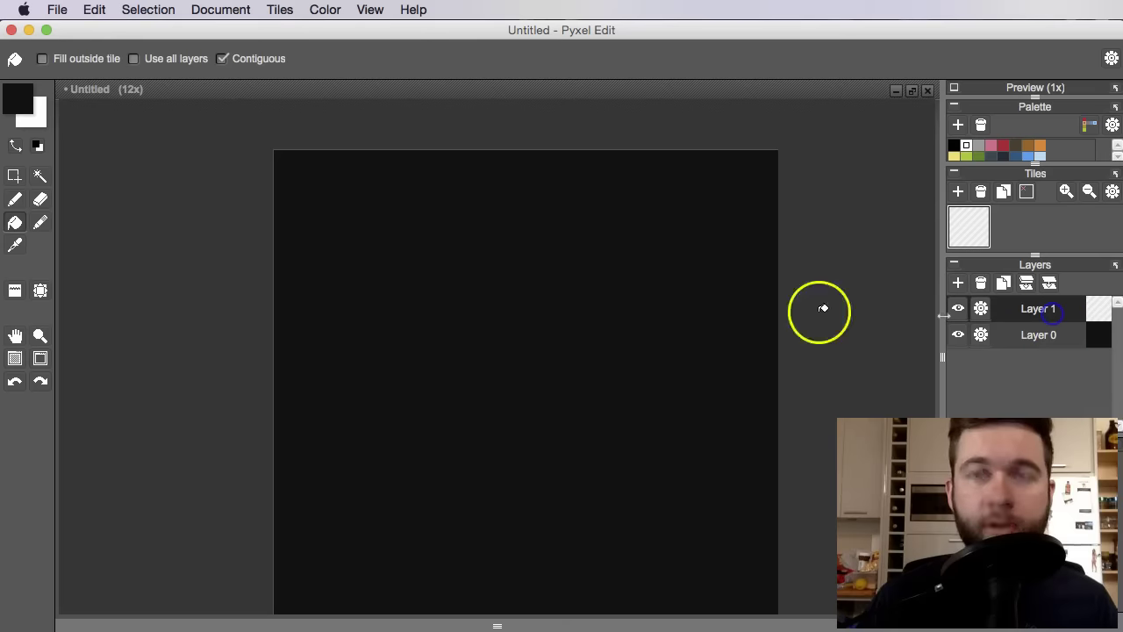
drag(669, 317, 707, 329)
Switch to the Pen tool and set the foreground colour to blue-grey ff839394.
key(b)
click(22, 112)
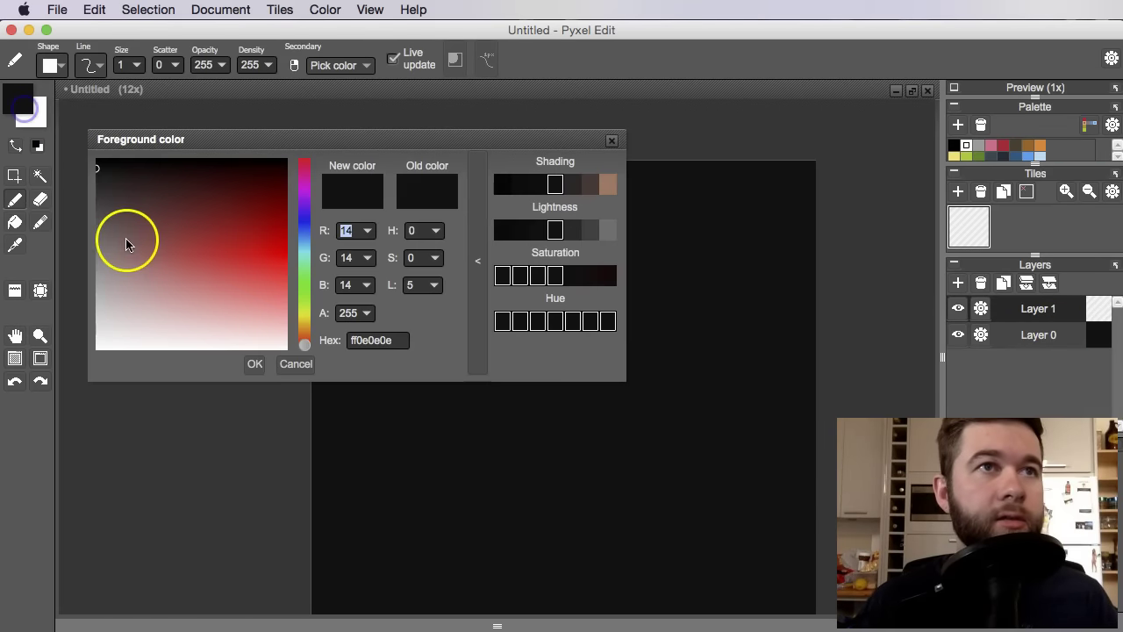
drag(309, 243, 305, 250)
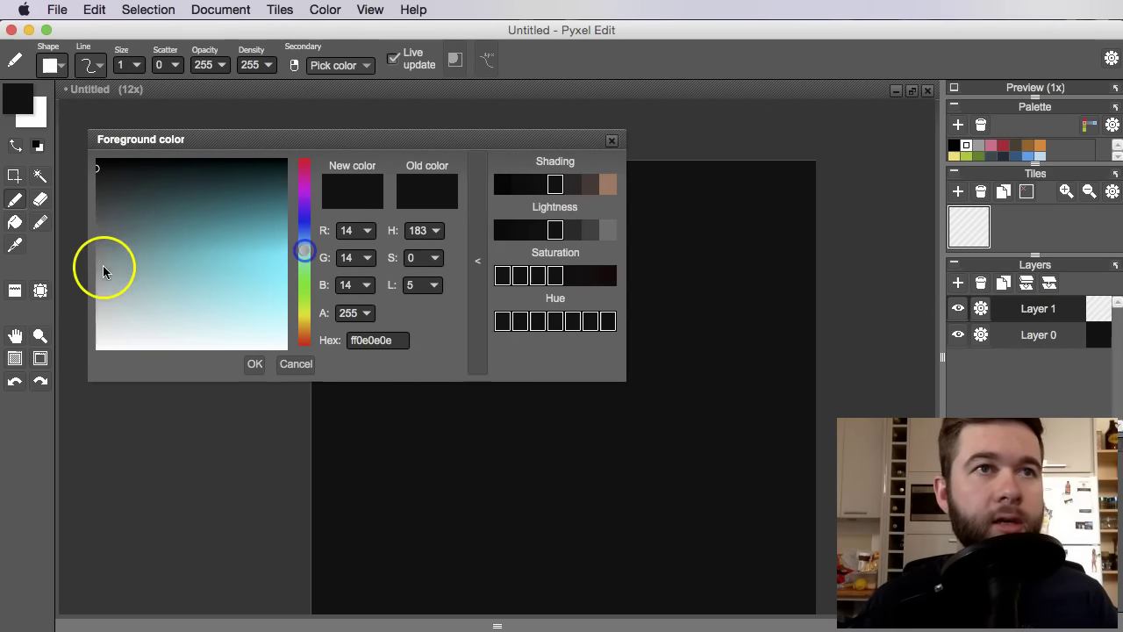
mouse_move(106, 269)
mouse_down()
mouse_move(108, 251)
mouse_move(114, 268)
mouse_up()
click(611, 140)
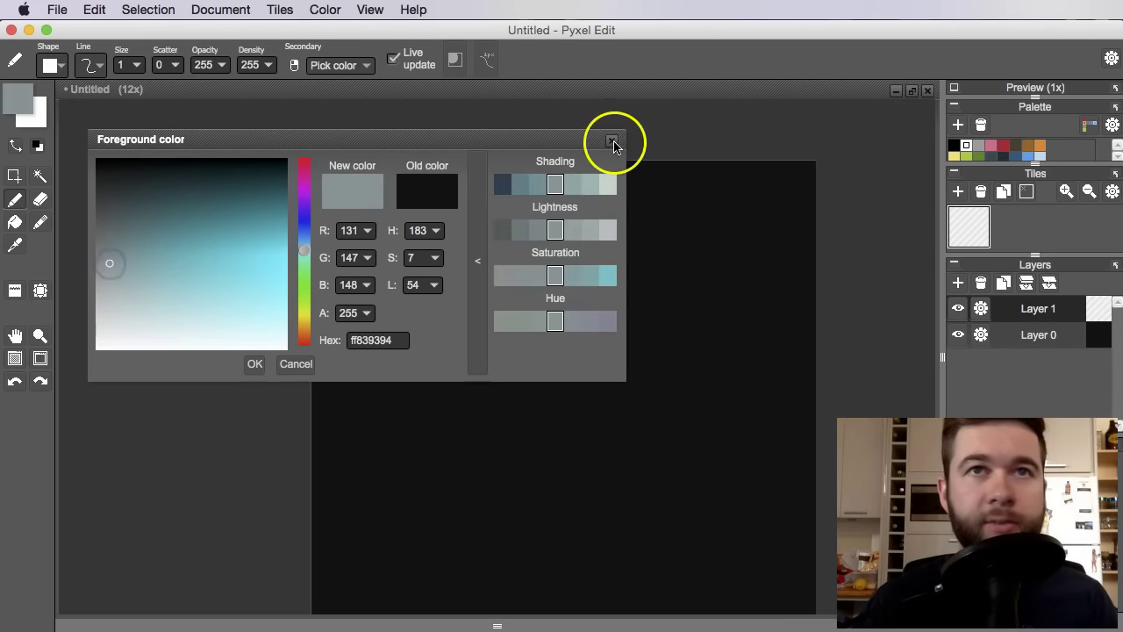
Place two single-pixel stars in the upper-left area of the canvas on the new layer.
scroll(343, 208, up, 3)
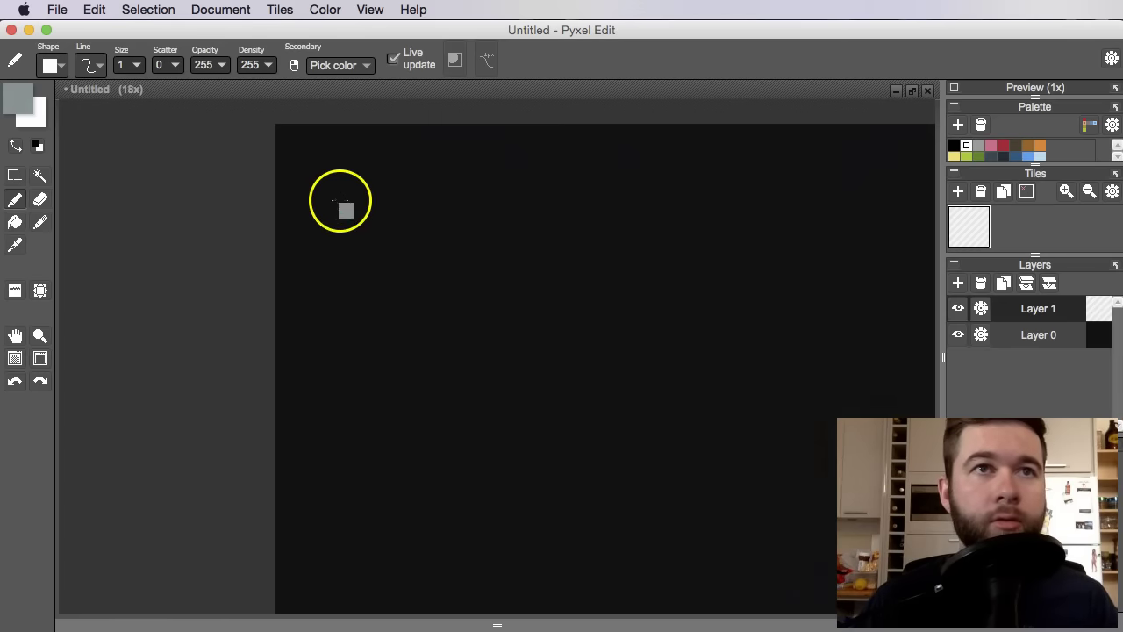
key(space)
drag(354, 294, 323, 207)
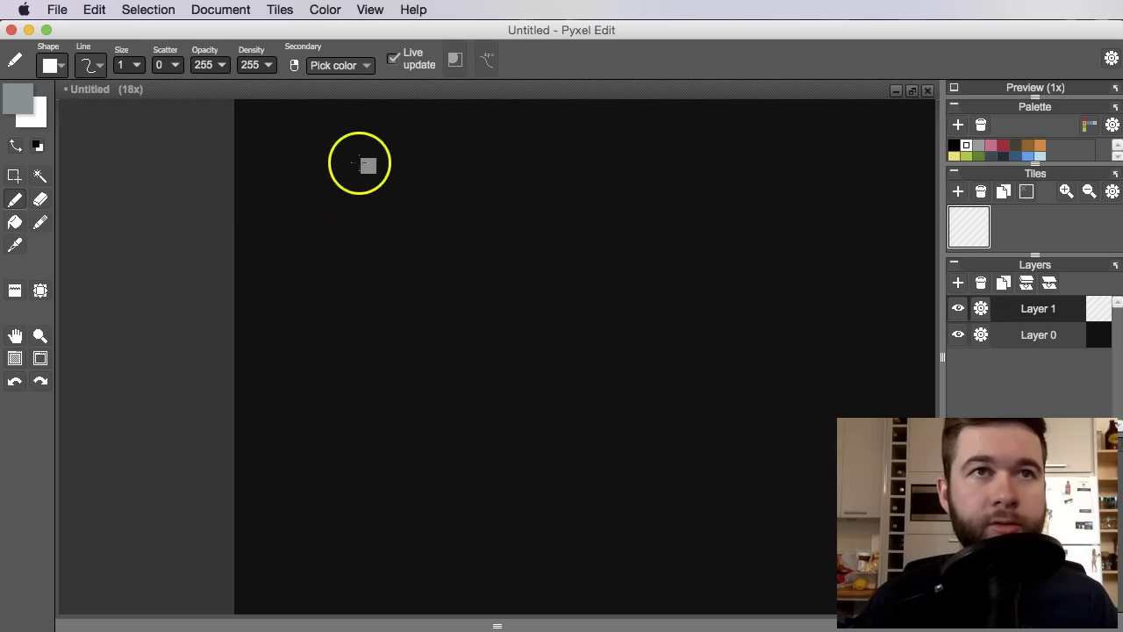
click(310, 154)
click(374, 323)
Draw a larger star near the canvas's upper-right corner as four pixels in a diamond around an empty centre.
key(space)
drag(380, 323, 211, 311)
drag(584, 297, 529, 321)
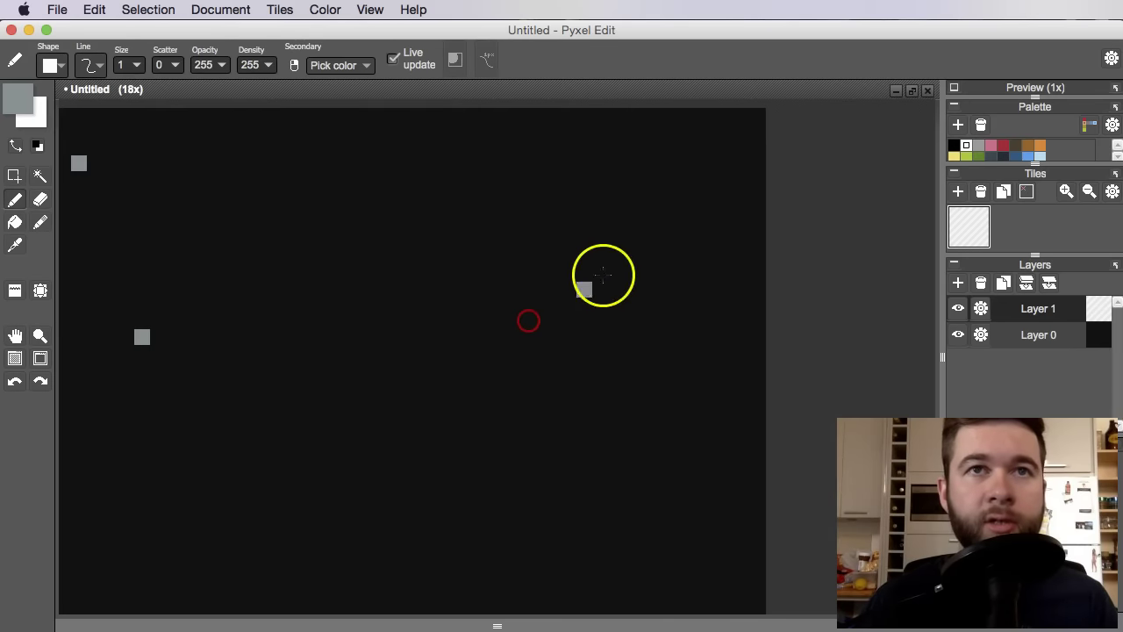
click(689, 229)
click(710, 242)
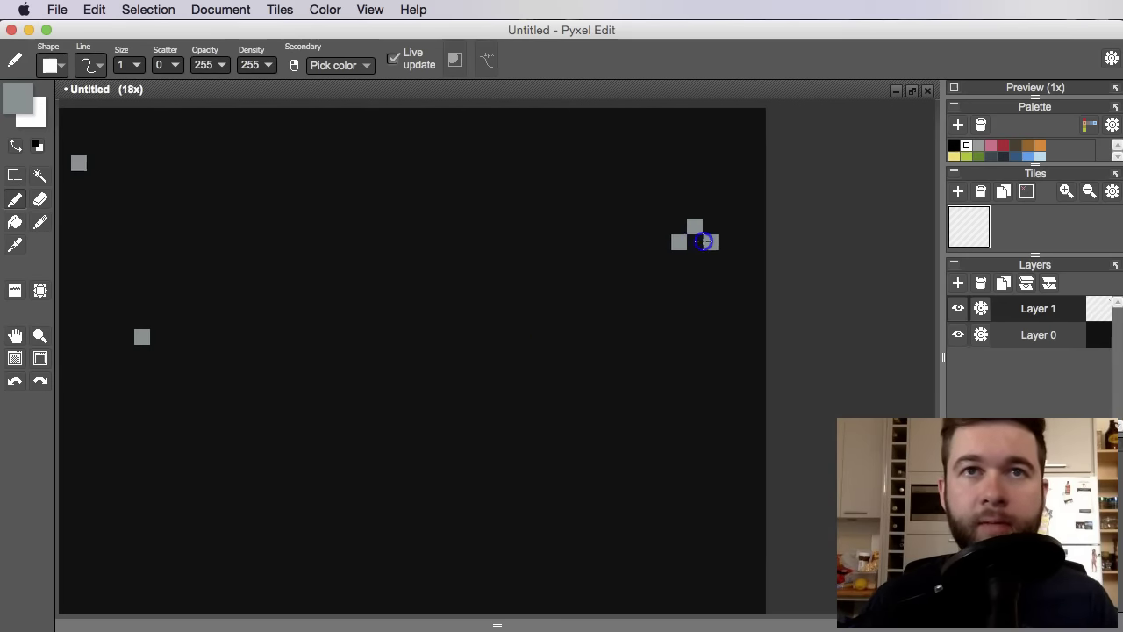
click(694, 258)
Place two single-pixel stars in the canvas's lower-left area and two more in a diagonal pair near the lower right edge.
scroll(698, 260, down, 2)
drag(712, 317, 729, 269)
scroll(550, 341, up, 1)
click(423, 450)
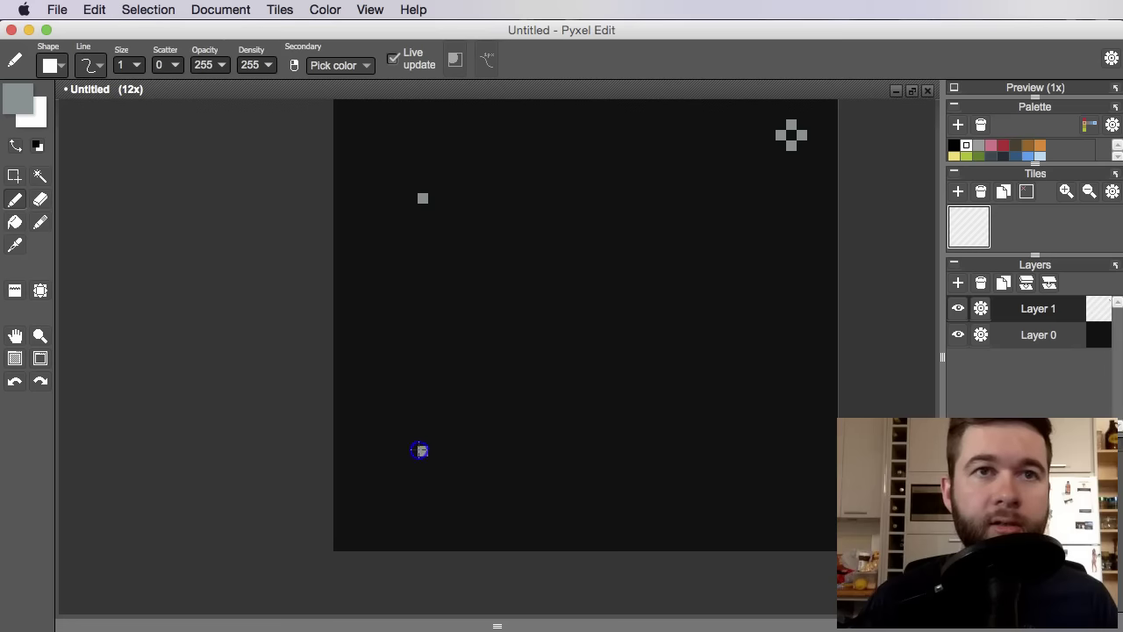
click(739, 356)
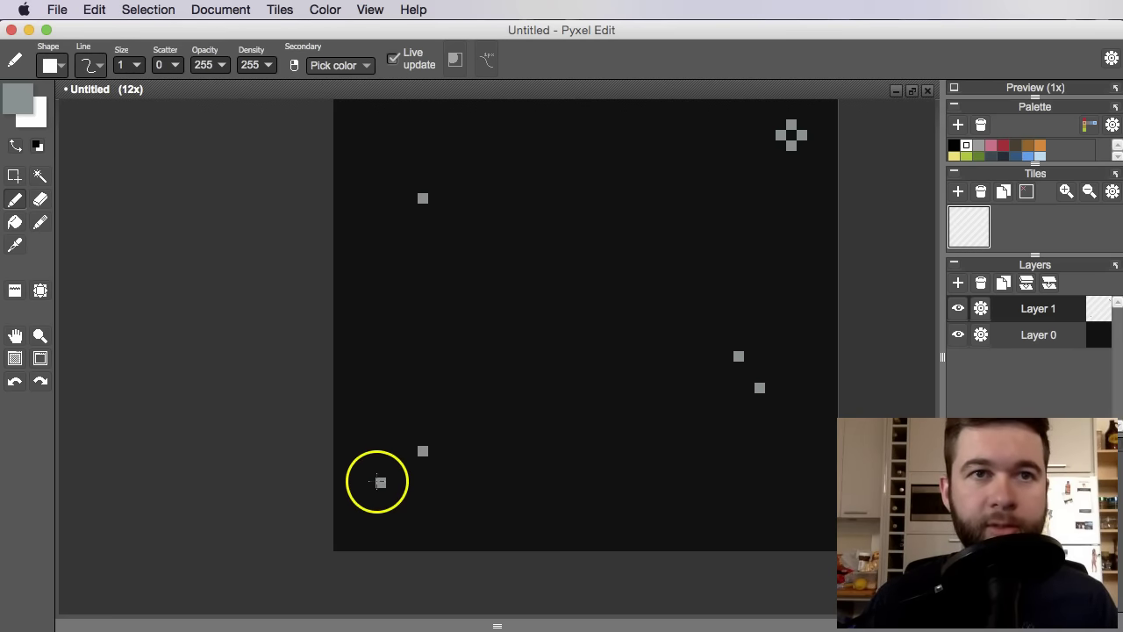
click(391, 472)
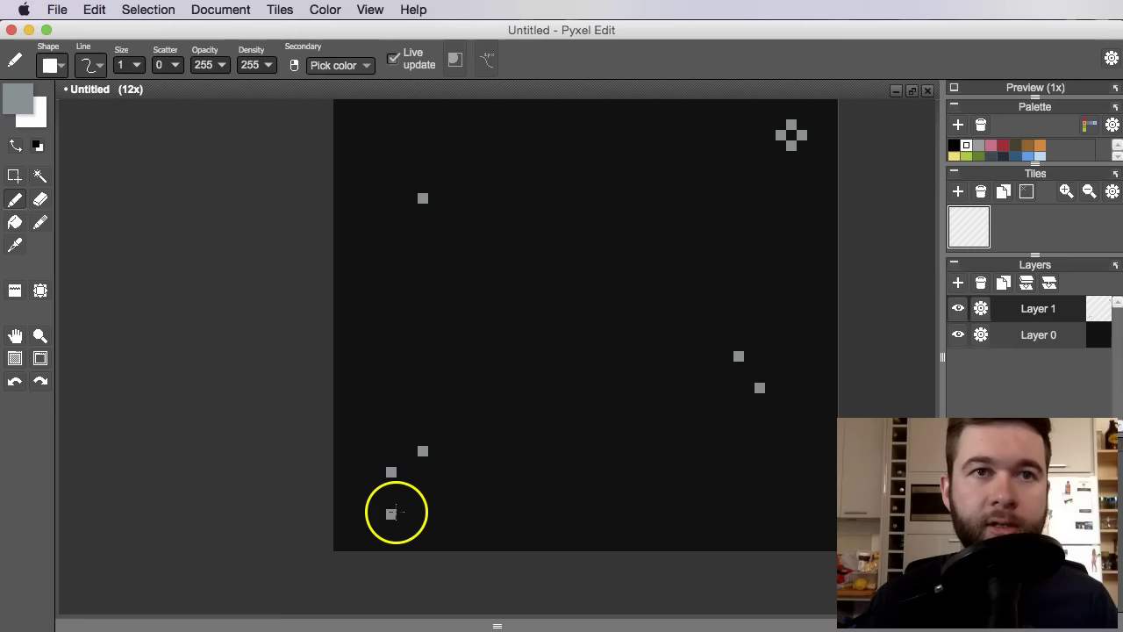
Undo the last pen stroke and place another single-pixel star near the left edge, above the lower-left pair.
scroll(593, 412, down, 2)
drag(765, 344, 752, 363)
key(super+z)
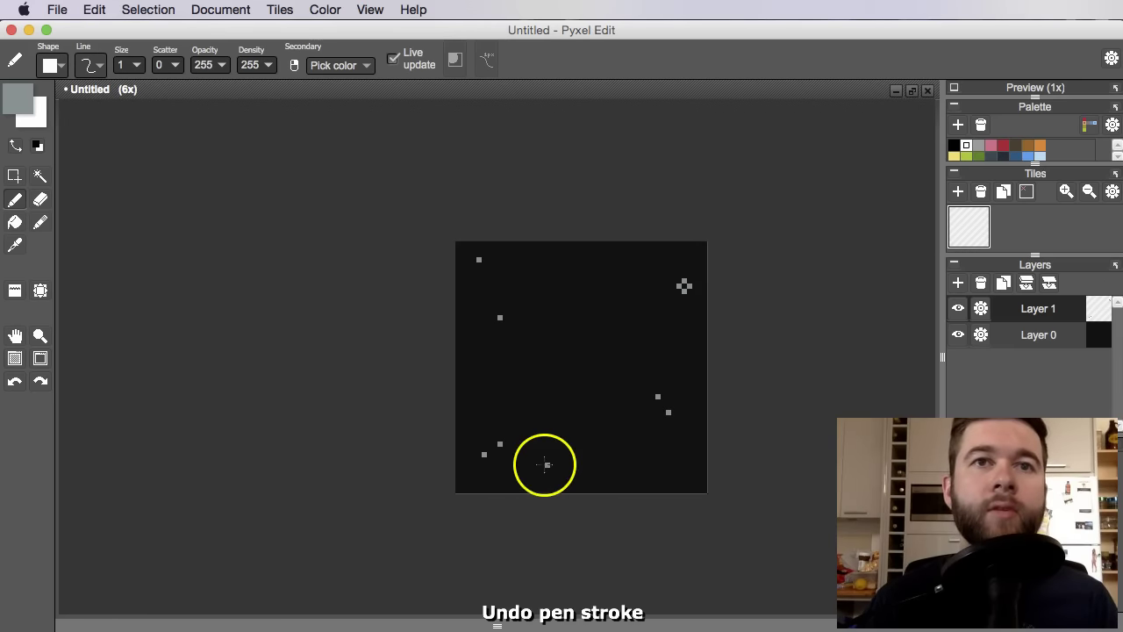
scroll(509, 465, up, 1)
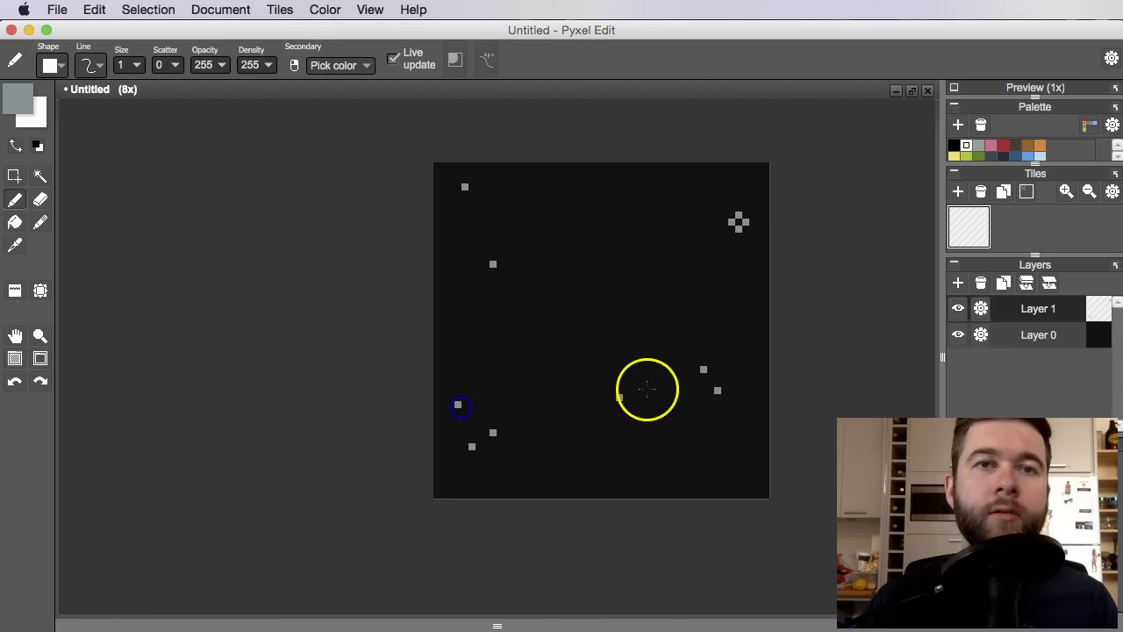
scroll(649, 388, down, 1)
drag(682, 367, 657, 405)
scroll(657, 405, up, 1)
Keep Layer 1 active and set the foreground colour to light grey ffbfbfbf.
click(1028, 308)
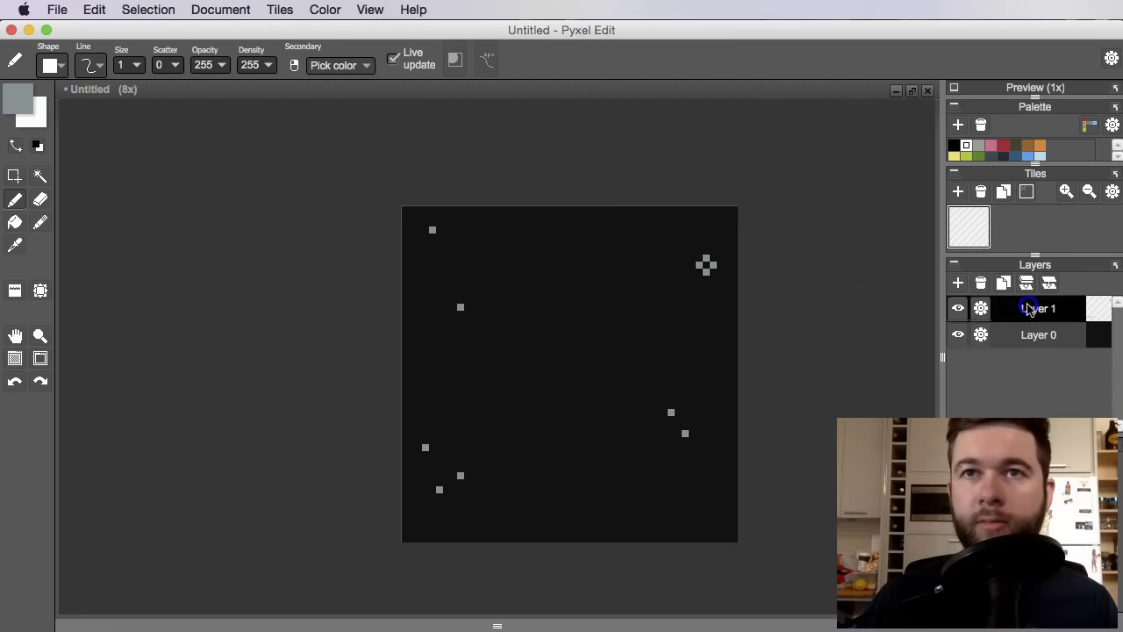
click(18, 98)
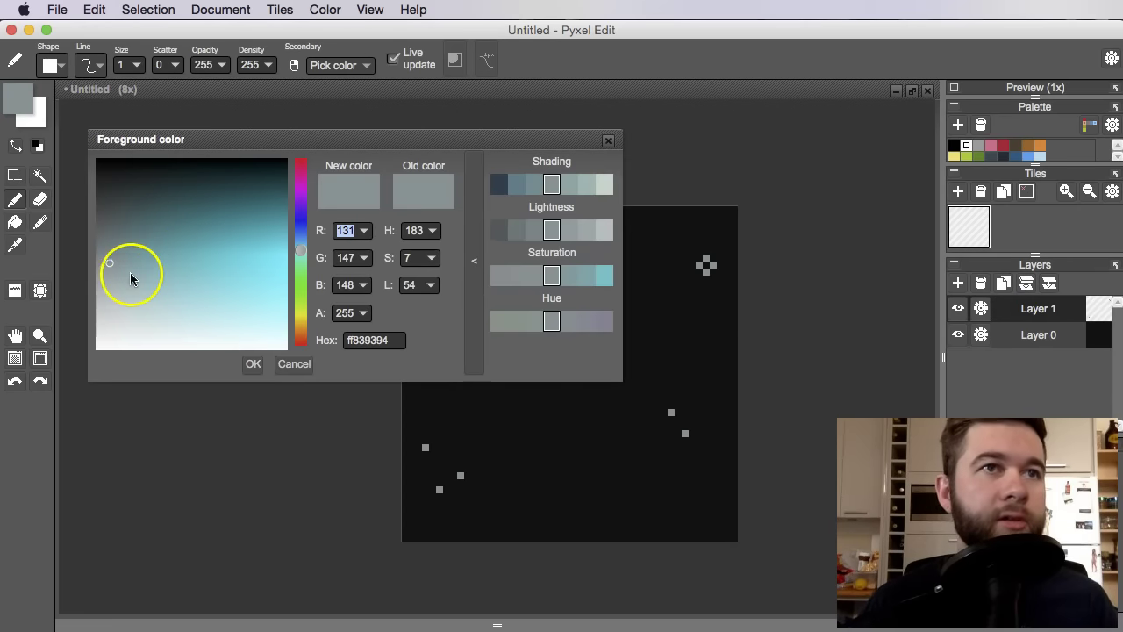
drag(117, 274, 93, 301)
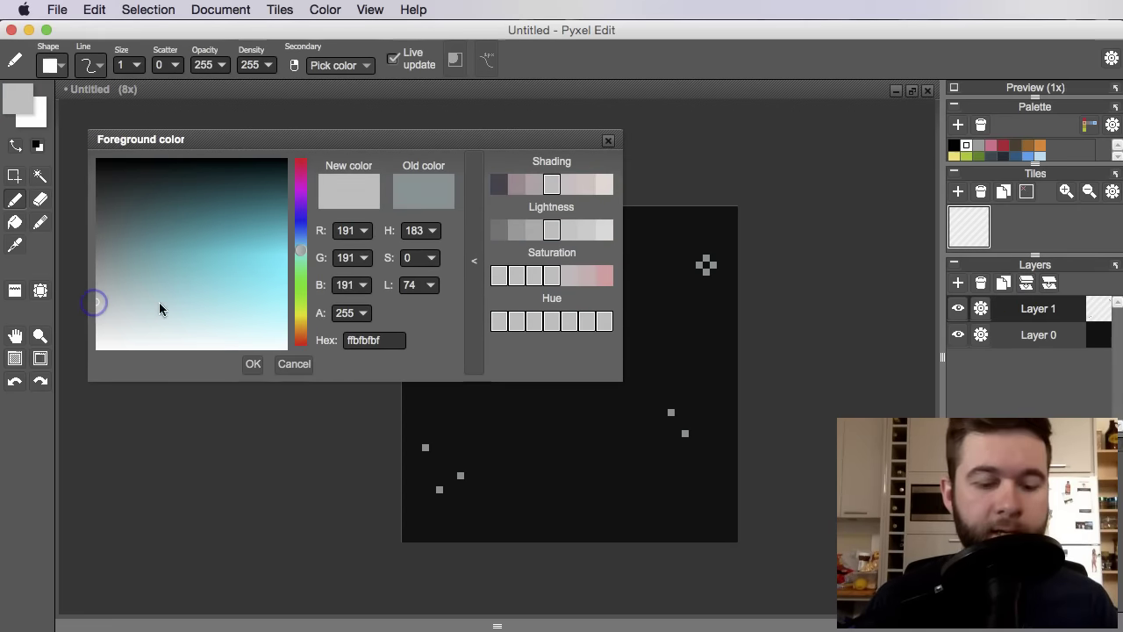
click(608, 140)
Draw the notched top of a character's head above the canvas centre and a solid downward-tapering torso below it.
scroll(517, 313, up, 1)
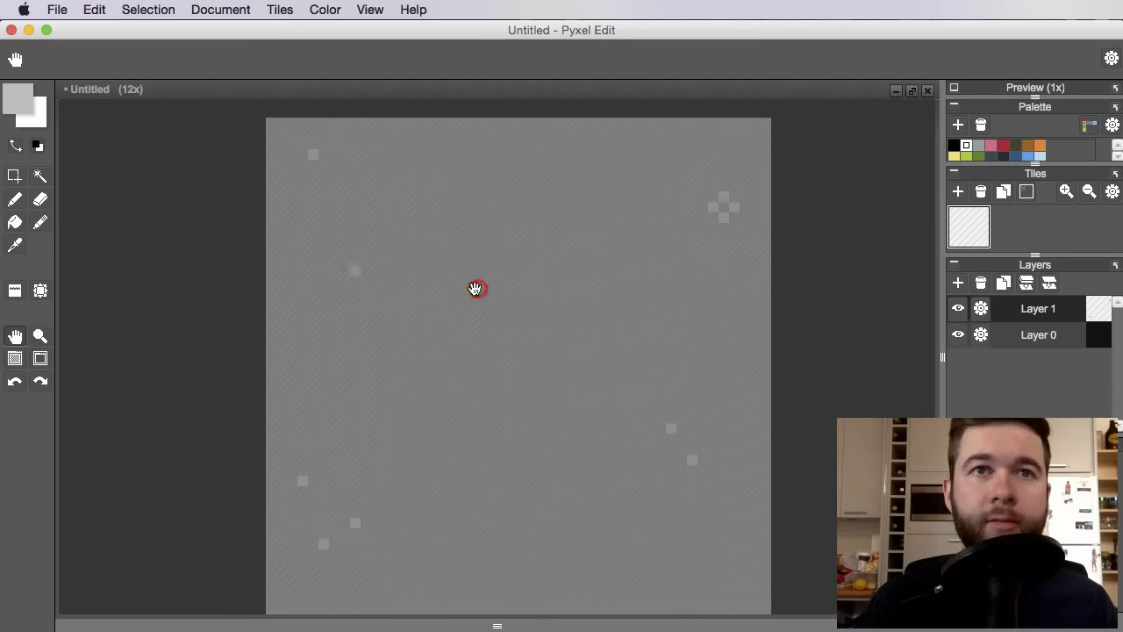
drag(477, 288, 476, 290)
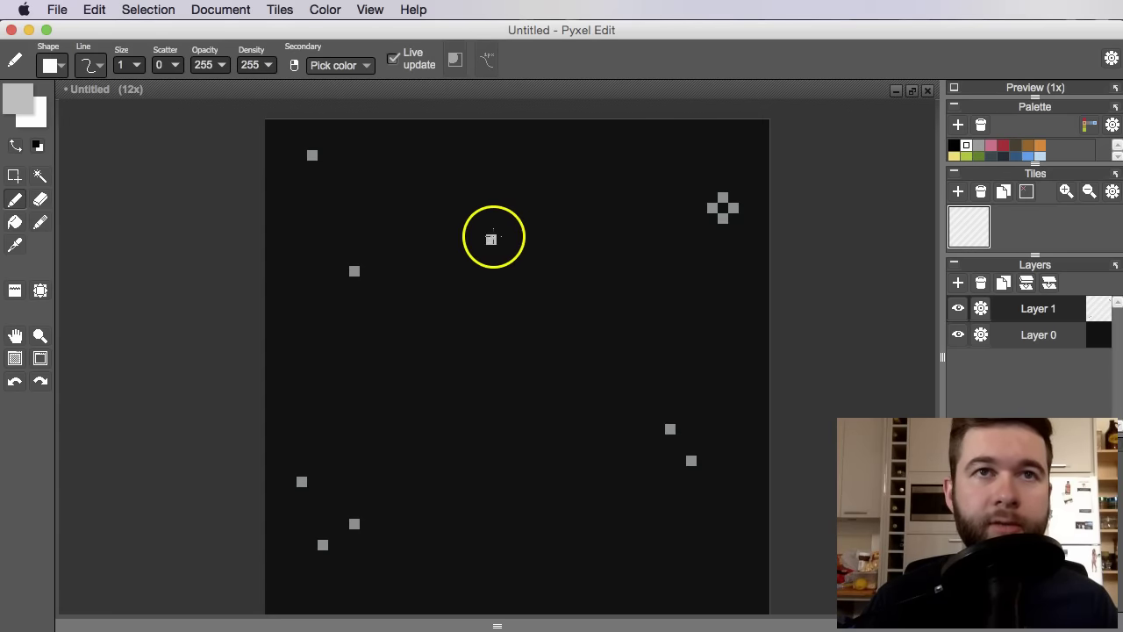
drag(491, 219, 515, 226)
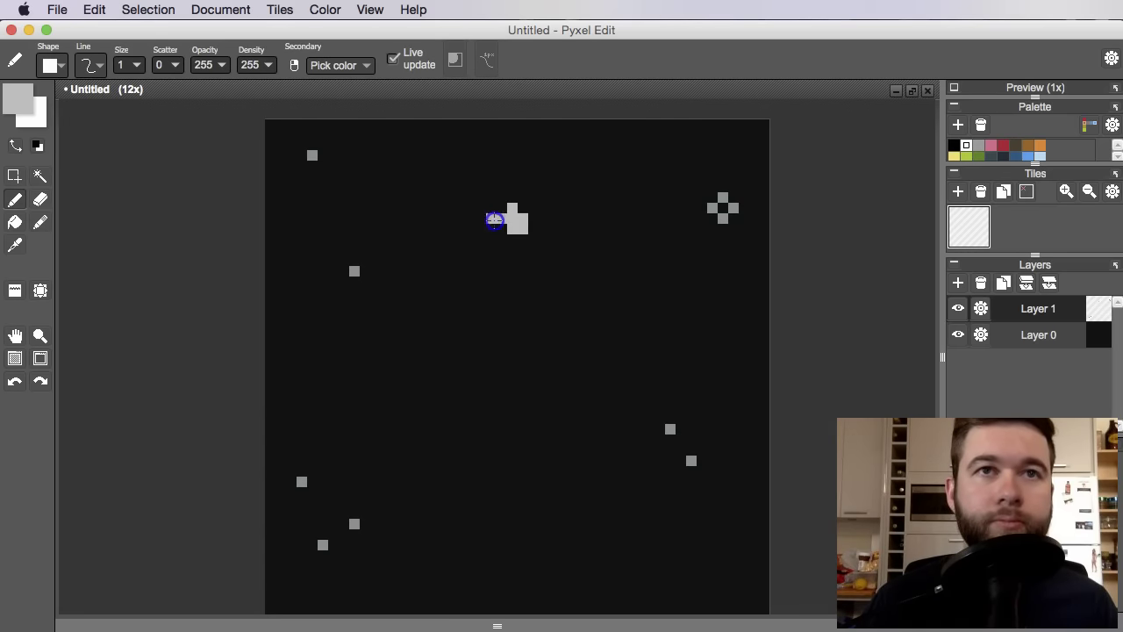
click(494, 213)
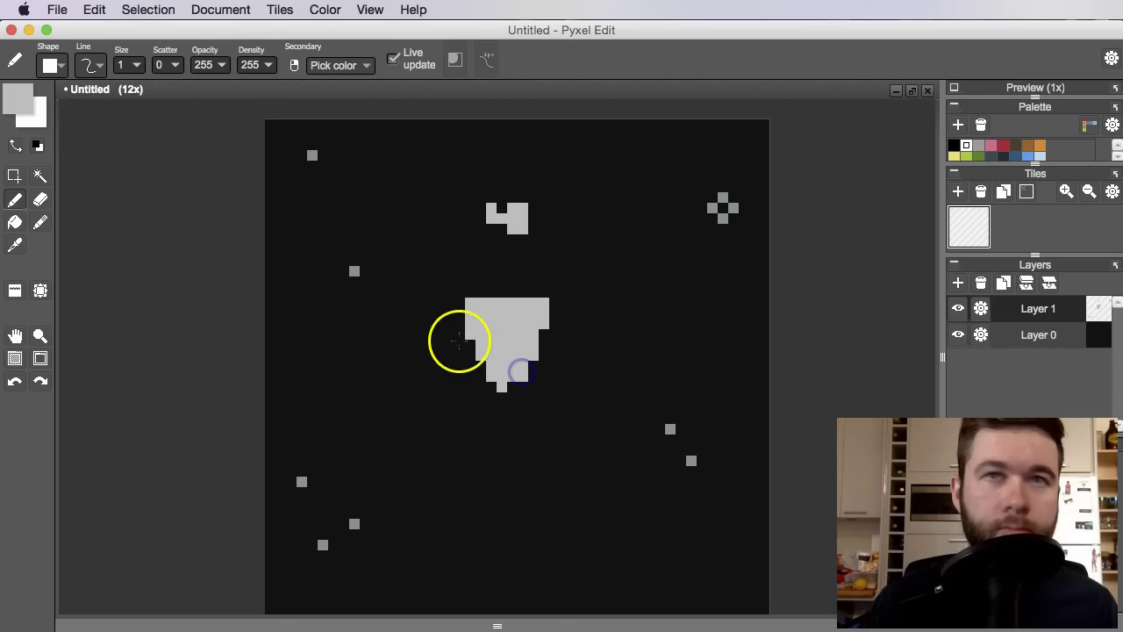
Undo the stray pixel beside the torso and draw two thin arms sloping outward from the shoulders, each ending in a small hand.
click(428, 342)
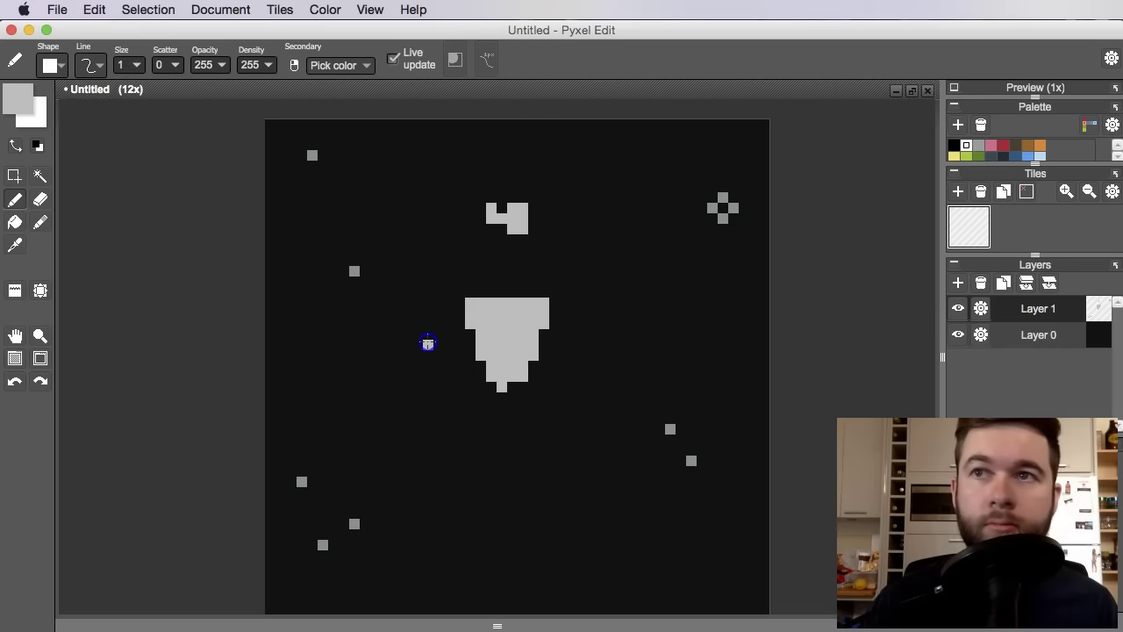
key(super+z)
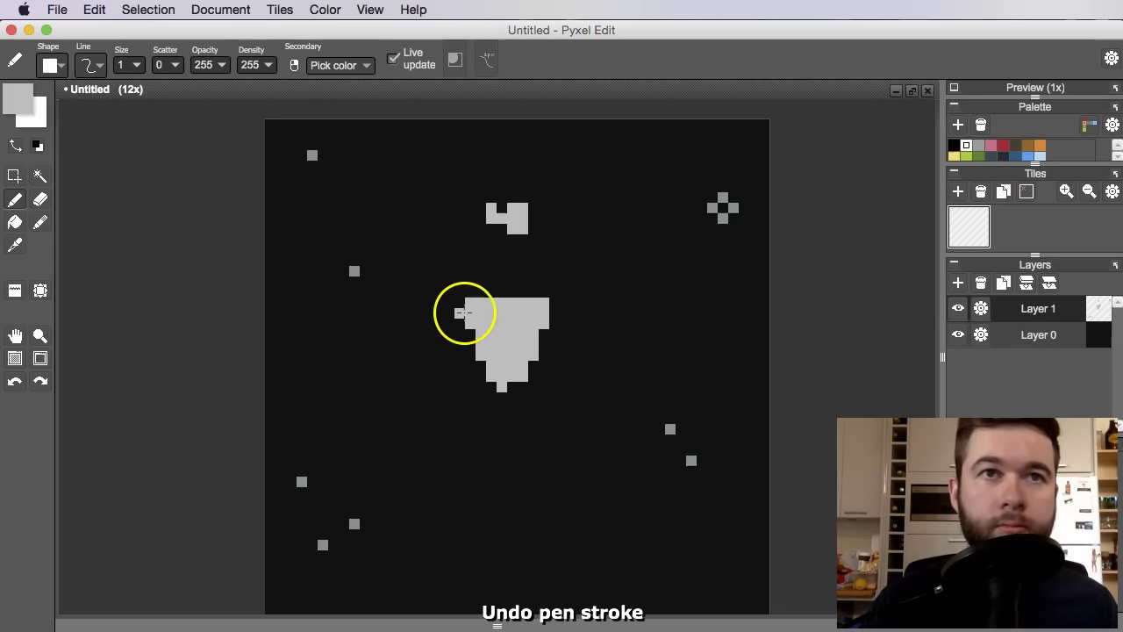
drag(443, 334, 424, 372)
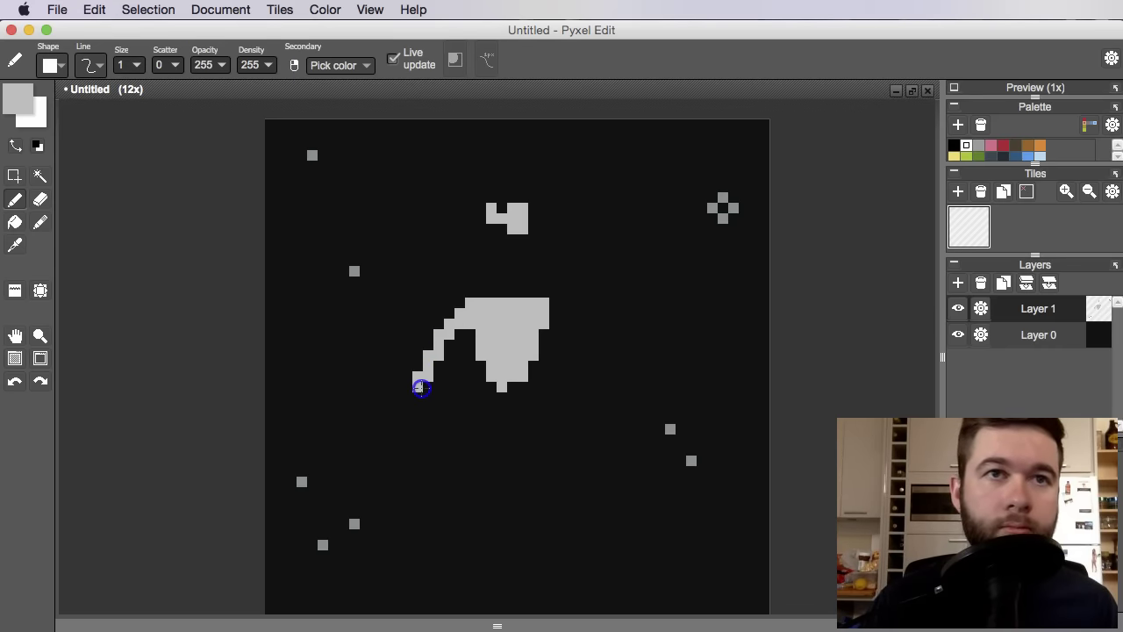
drag(554, 314, 556, 329)
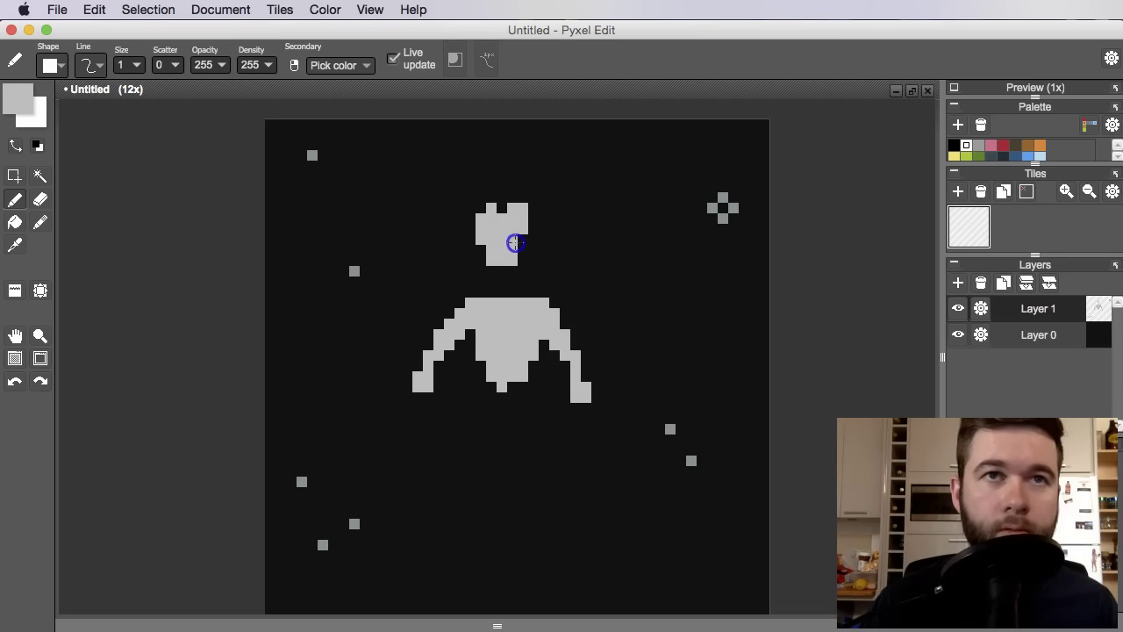
Fill out the notched head top into a solid rounded head with a narrower neck end.
drag(496, 254, 472, 228)
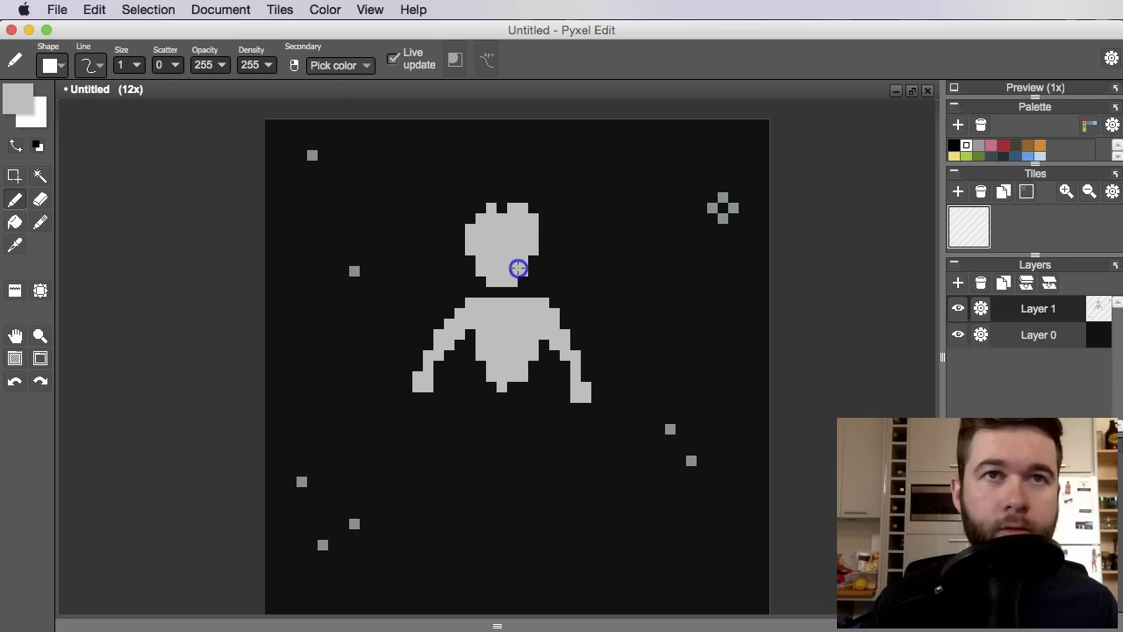
mouse_move(523, 210)
mouse_down()
mouse_move(532, 249)
mouse_move(551, 236)
mouse_move(538, 229)
mouse_move(542, 257)
mouse_move(526, 277)
mouse_move(539, 249)
mouse_move(559, 283)
mouse_up()
scroll(528, 276, down, 3)
scroll(550, 265, up, 3)
Select the head with a rectangular selection, move it down until it joins the torso, and deselect it.
key(s)
drag(559, 196, 439, 321)
drag(522, 265, 522, 280)
click(646, 339)
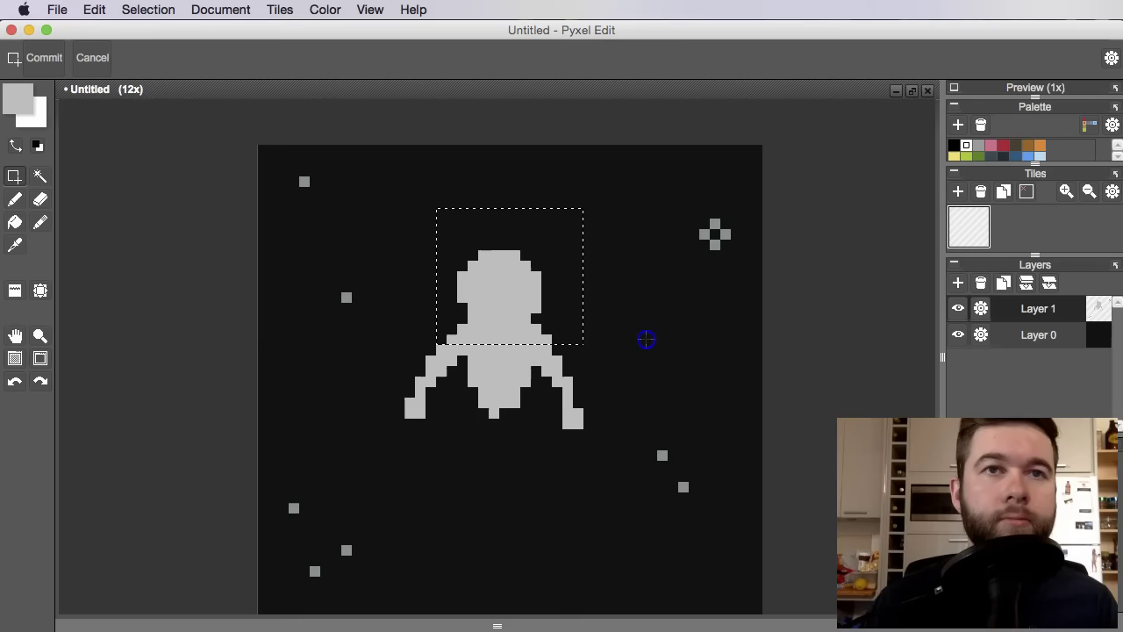
click(593, 361)
scroll(529, 342, down, 2)
scroll(529, 399, up, 1)
Undo the last pen stroke and extend the torso downward as a straight column with a flat lower end.
key(b)
scroll(556, 344, up, 1)
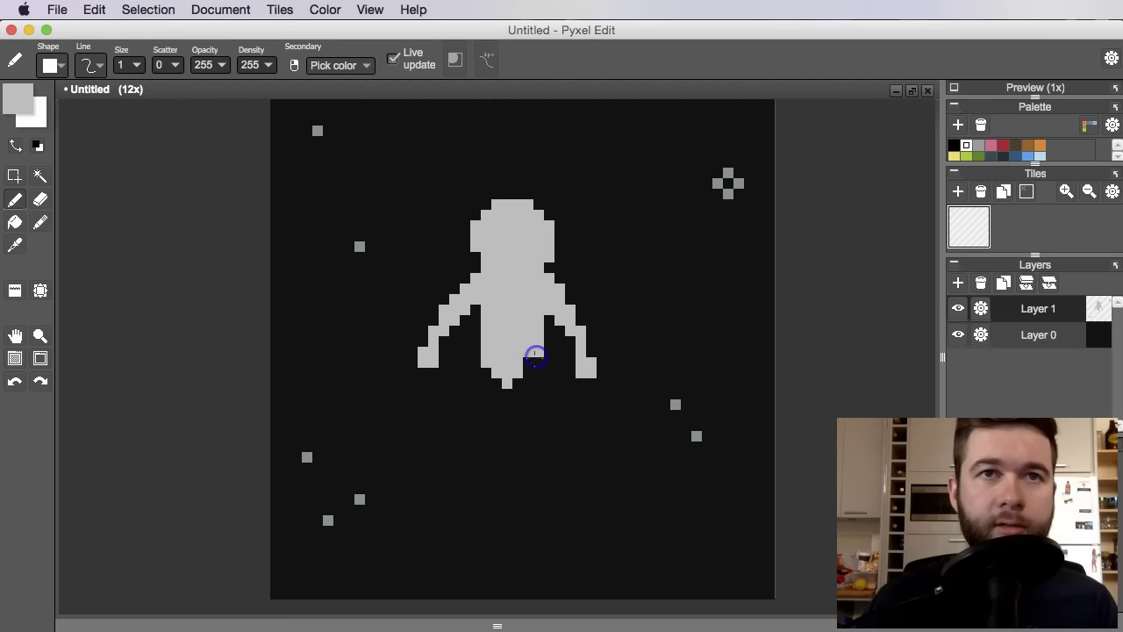
key(super+z)
mouse_move(512, 362)
mouse_down()
mouse_move(526, 371)
mouse_move(514, 379)
mouse_up()
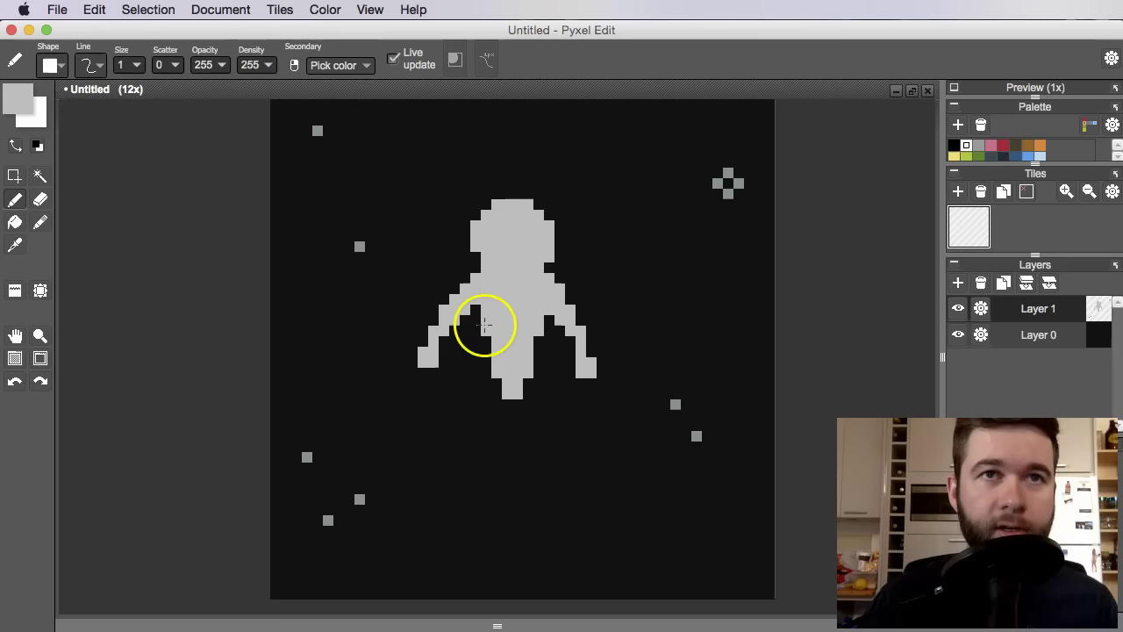
drag(478, 309, 478, 330)
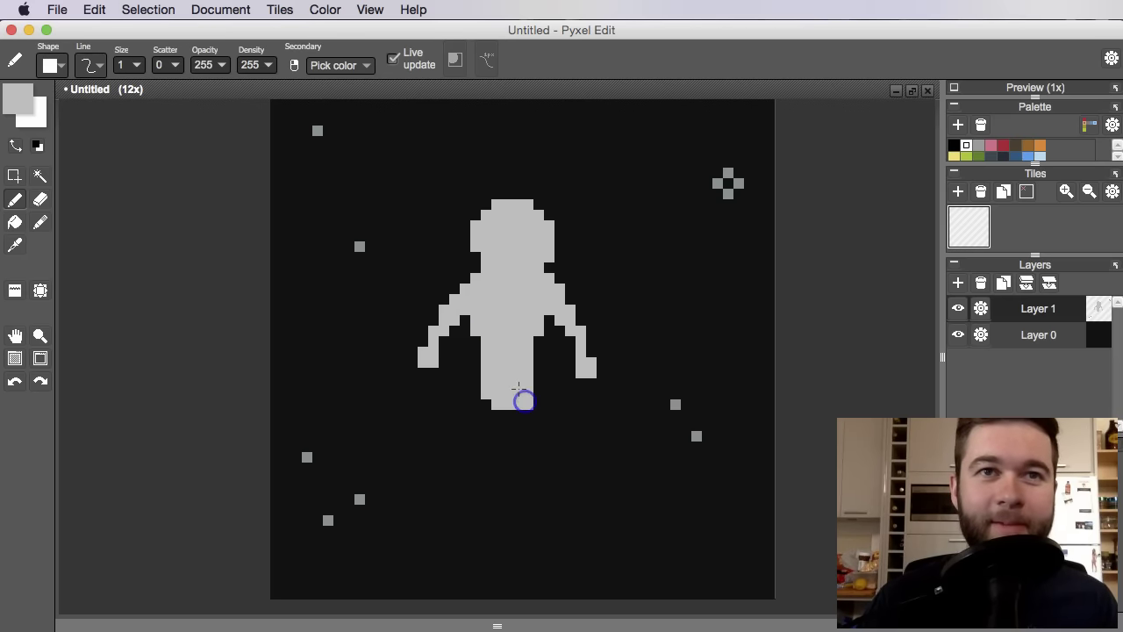
Undo the last pen stroke and draw the figure's left-side leg stepping outward and tapering down from the hip.
scroll(496, 390, down, 3)
scroll(496, 391, left, 2)
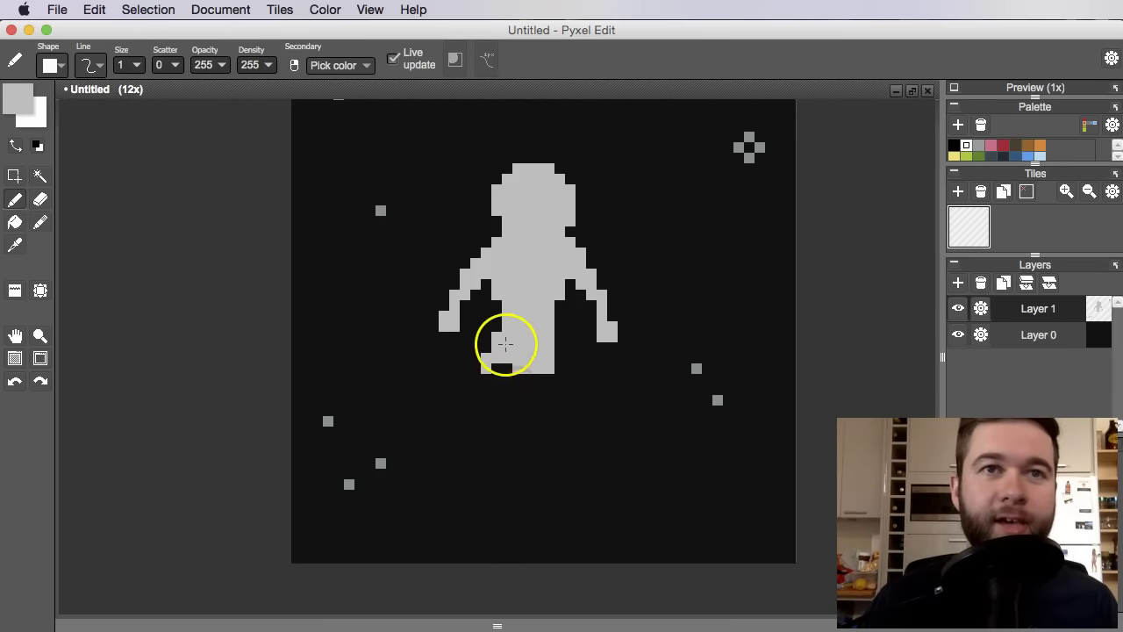
key(super+z)
drag(505, 341, 475, 409)
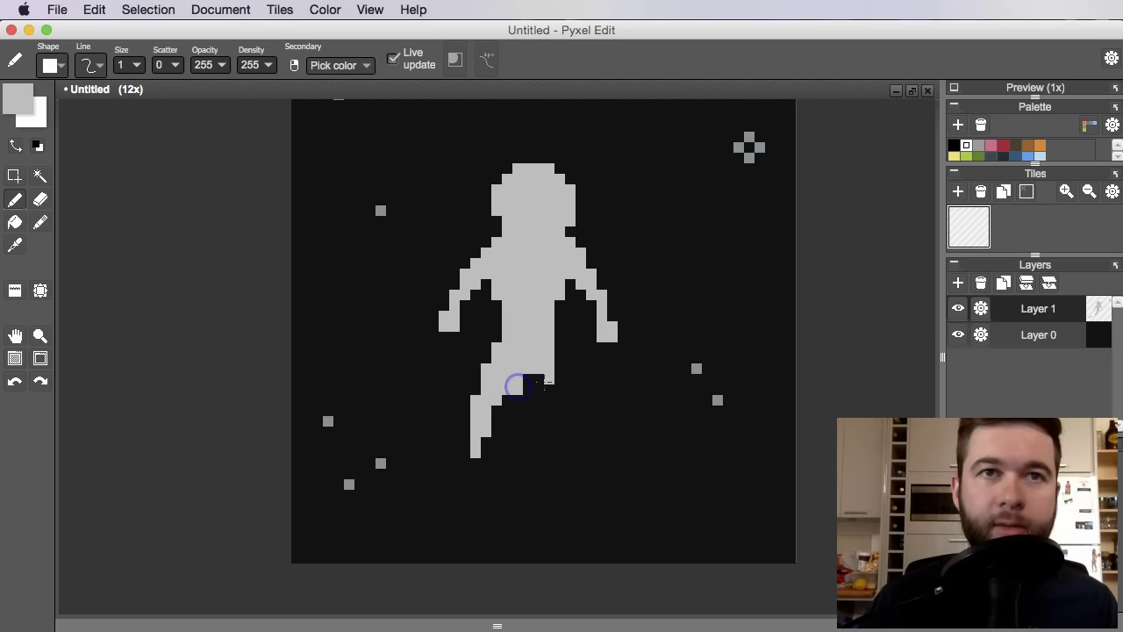
Undo the stroke at the crotch and draw the right-side leg, leaving a notched gap between the legs.
key(super+z)
click(518, 379)
mouse_move(537, 379)
mouse_down()
mouse_move(553, 425)
mouse_move(551, 387)
mouse_up()
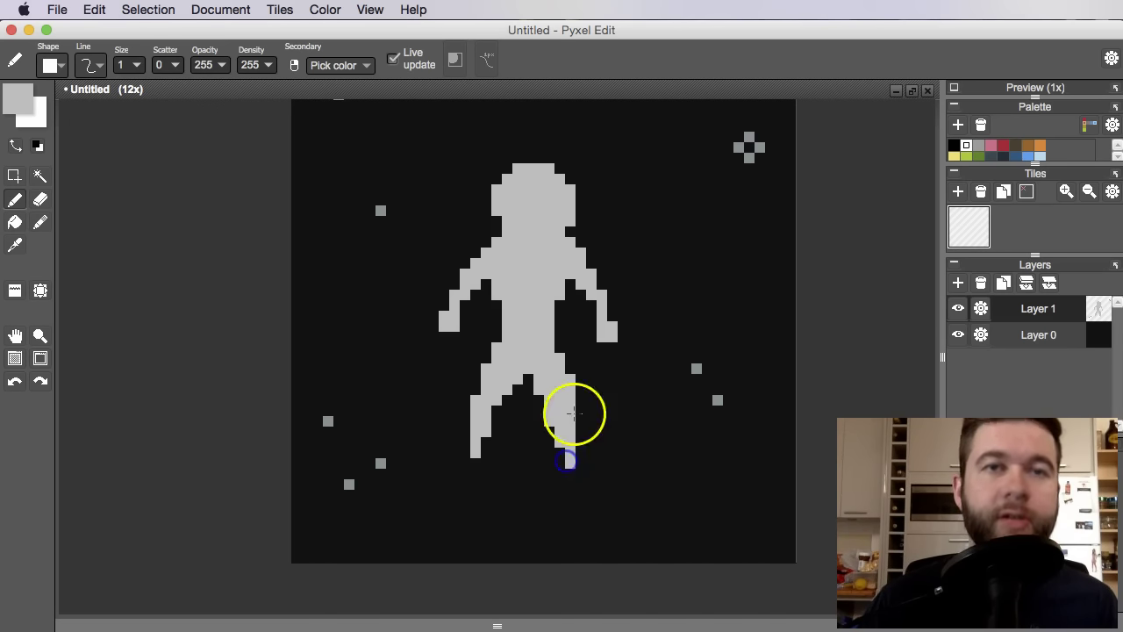
scroll(574, 413, down, 2)
mouse_move(575, 414)
mouse_down()
mouse_move(577, 442)
mouse_move(561, 413)
mouse_up()
scroll(576, 438, up, 2)
Thicken the left-side leg's ankle and add a small outward-pointing foot with the pen.
key(e)
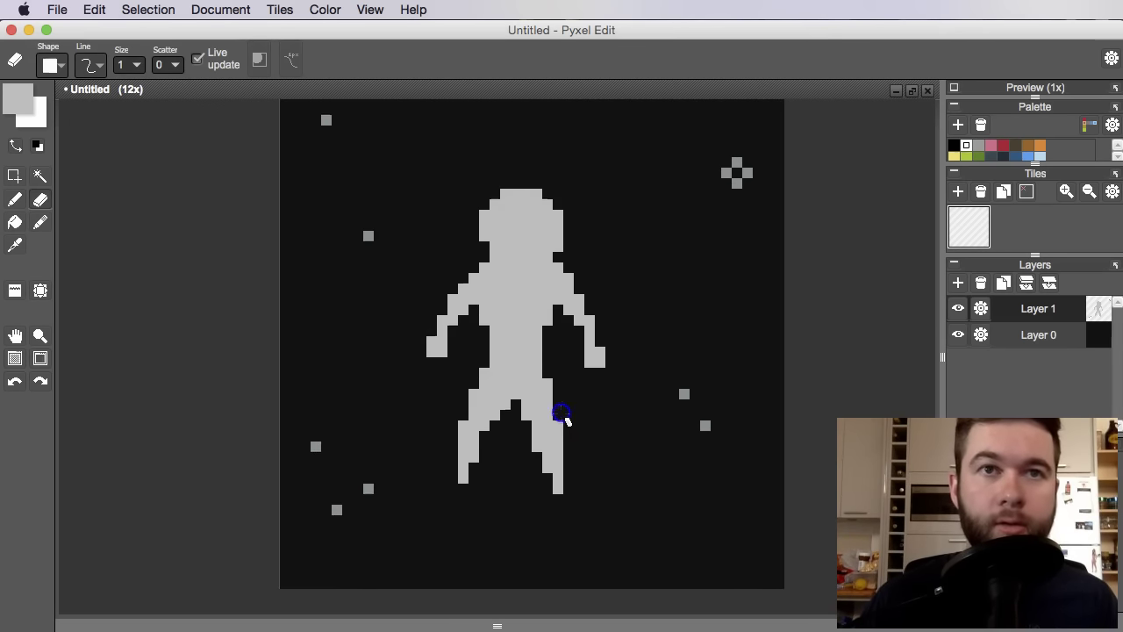
scroll(561, 386, down, 4)
scroll(557, 419, up, 6)
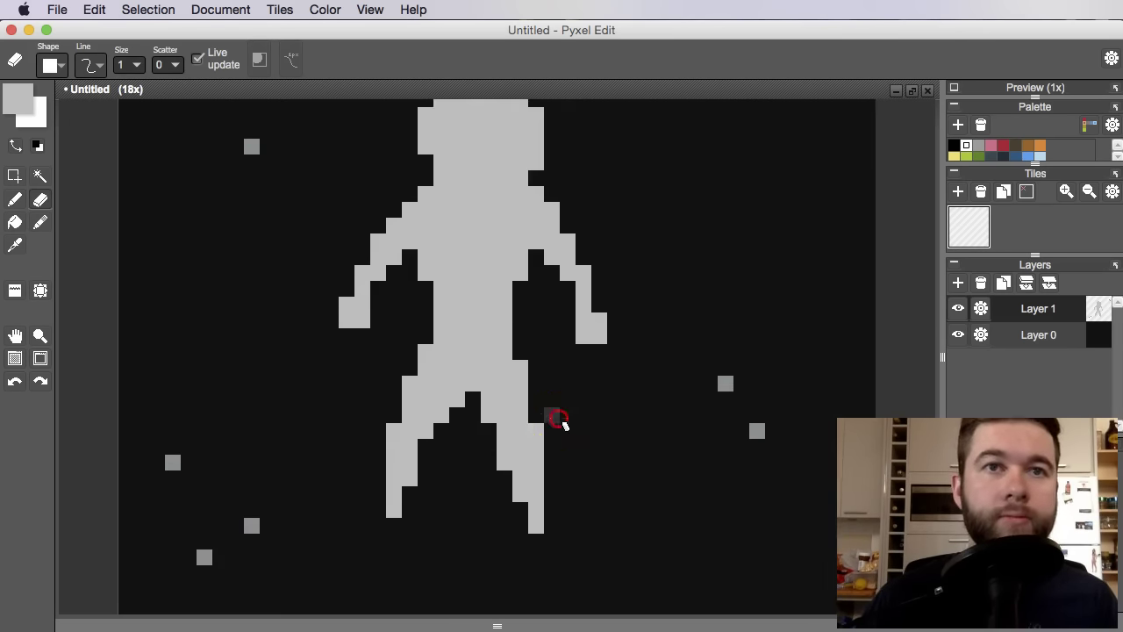
key(space)
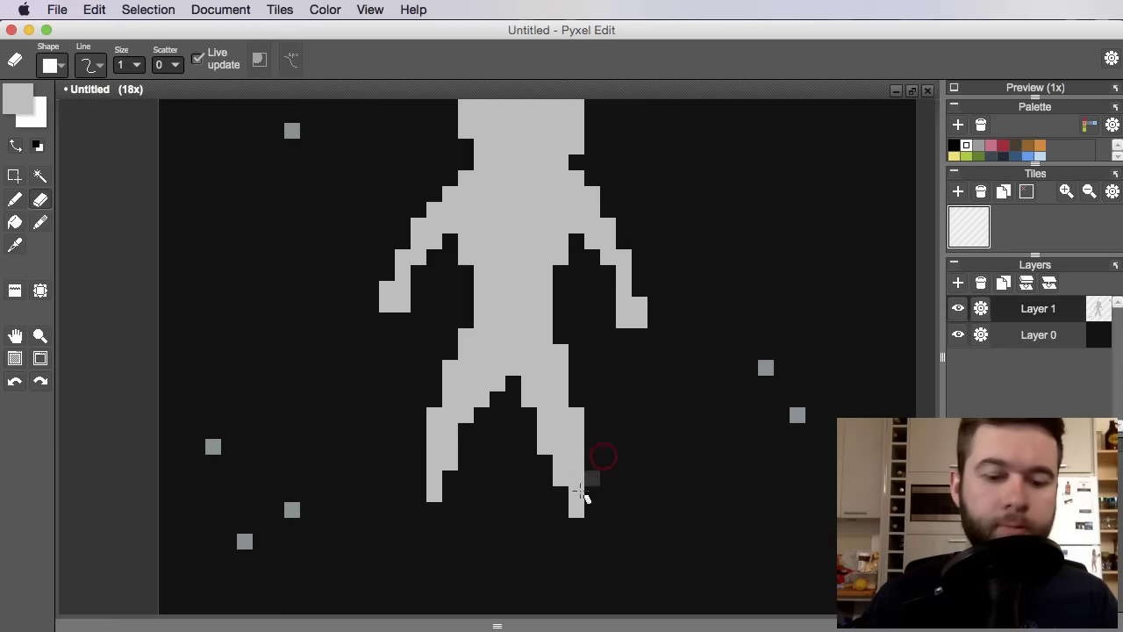
click(465, 509)
drag(449, 508, 440, 524)
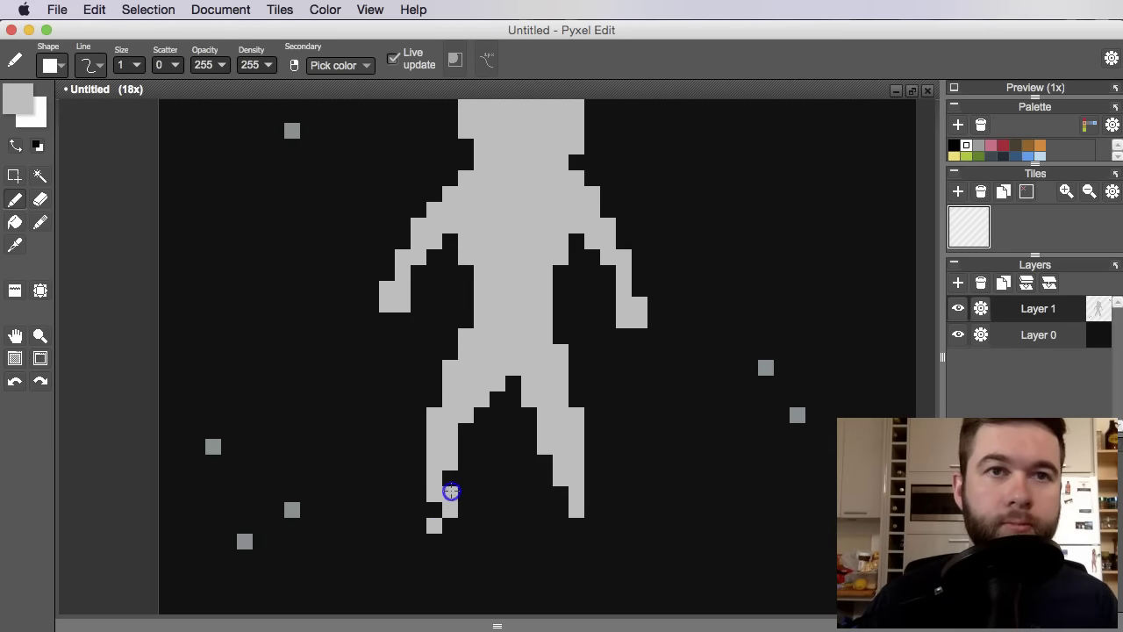
Undo the misplaced ankle pixel, thicken the right-side ankle and add a small outward-pointing foot.
scroll(534, 466, down, 3)
scroll(556, 489, up, 3)
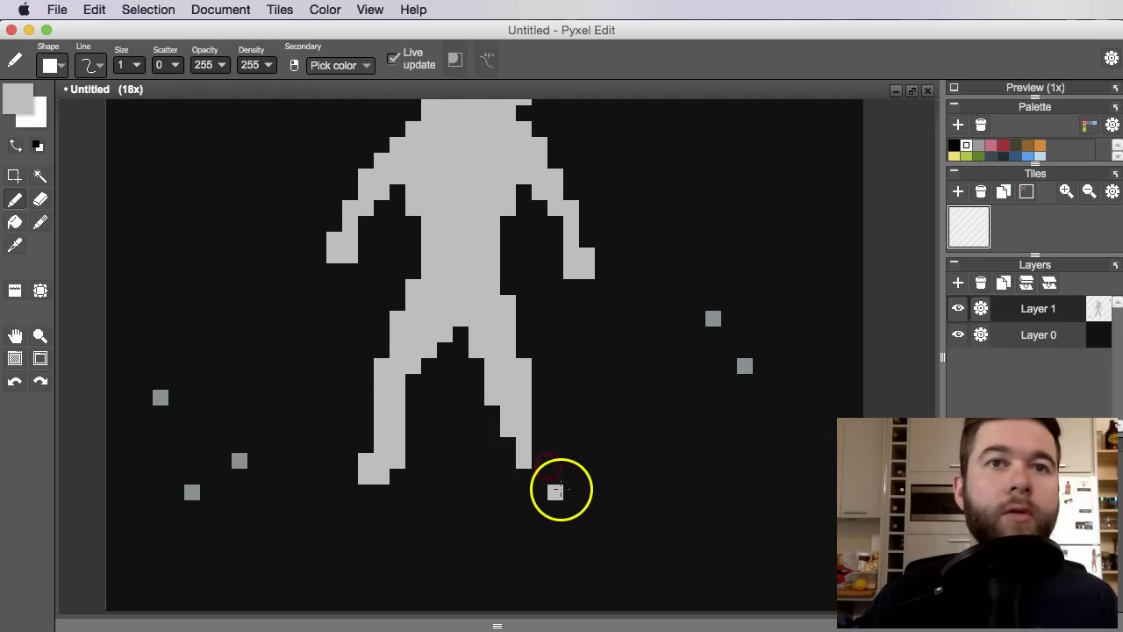
click(508, 466)
key(super+z)
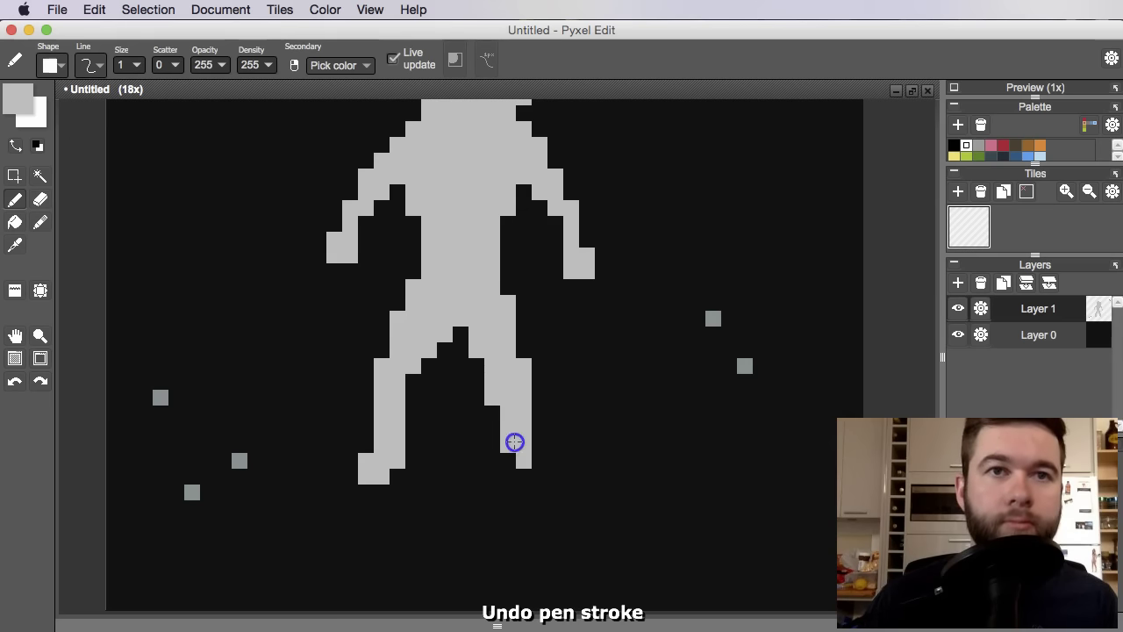
drag(537, 461, 545, 482)
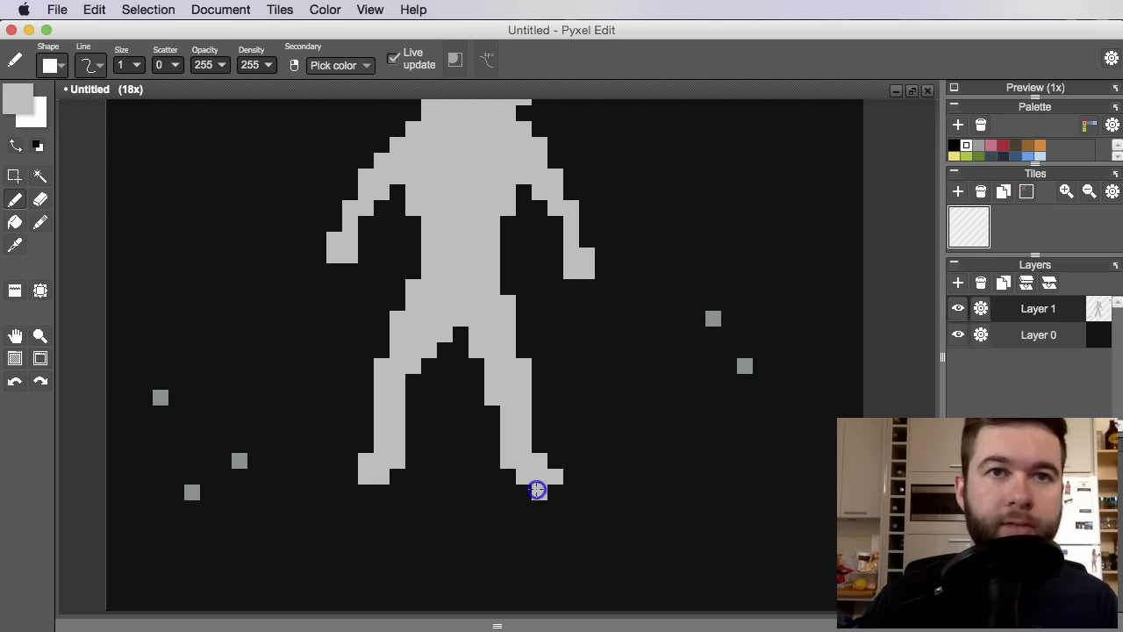
Thicken the left-side arm with extra light grey pixels along its inner edge from armpit to wrist.
scroll(562, 465, down, 3)
scroll(539, 464, up, 3)
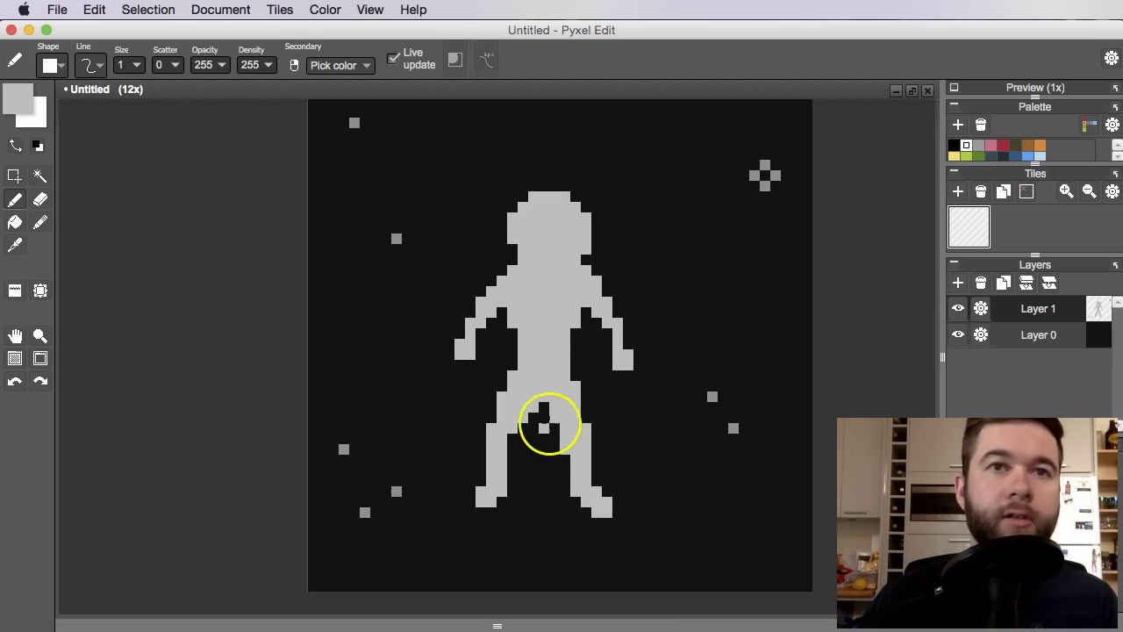
scroll(506, 389, up, 3)
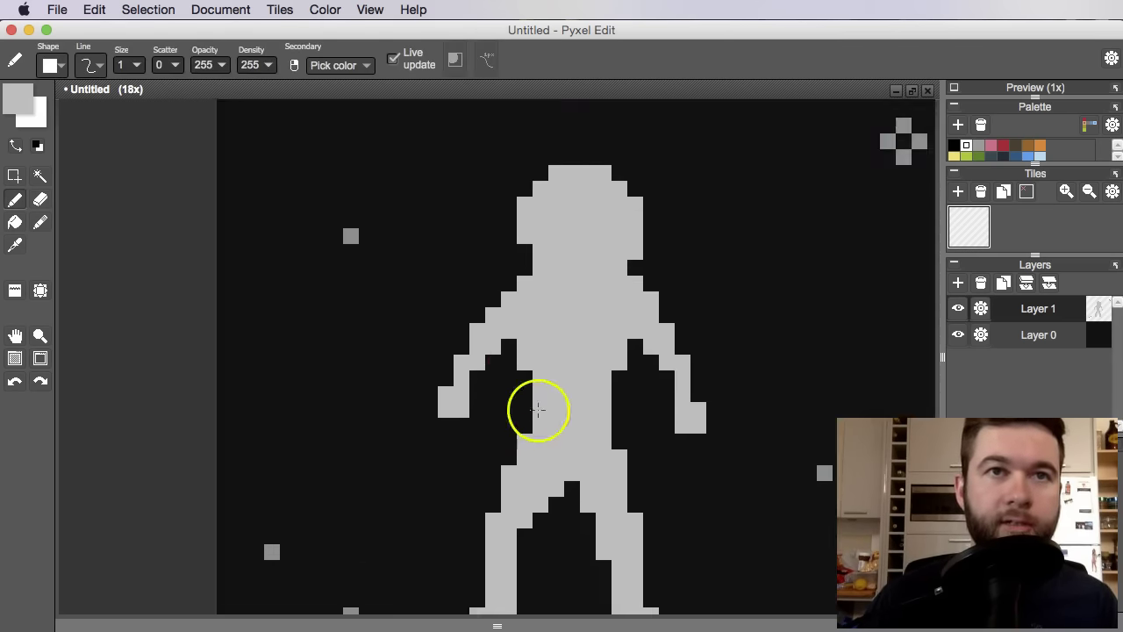
key(space)
drag(504, 379, 538, 366)
click(524, 373)
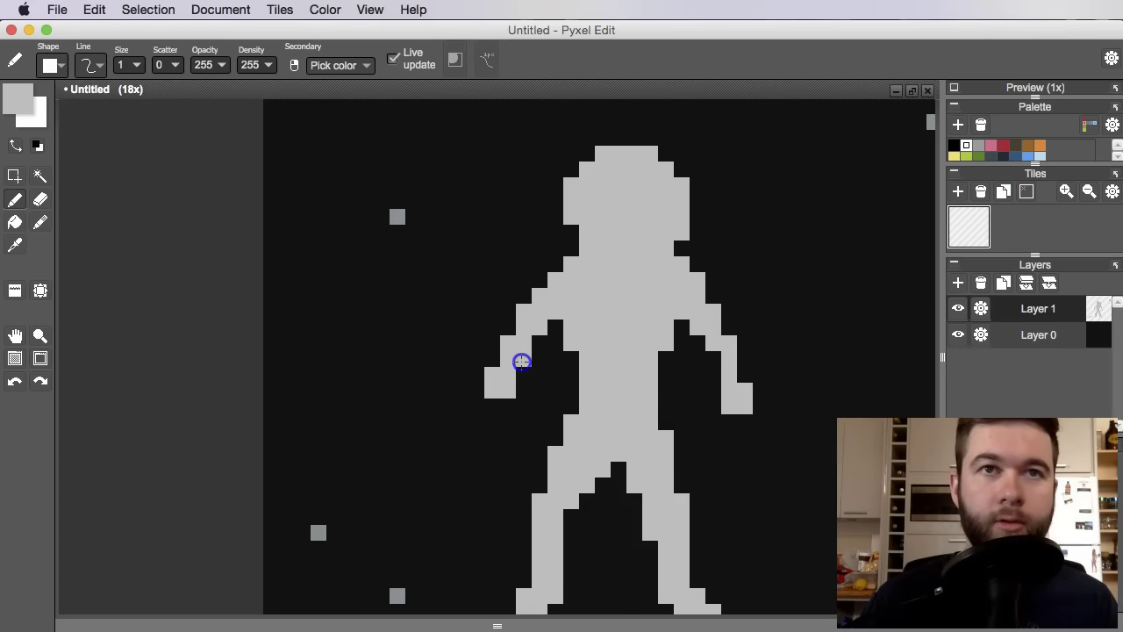
click(519, 372)
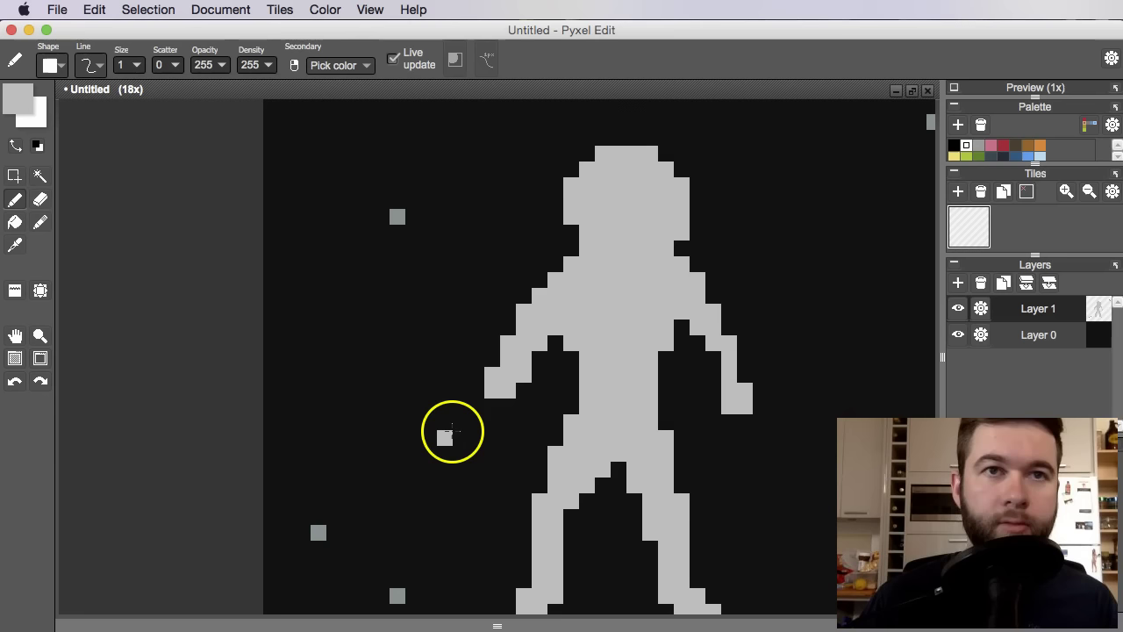
Undo the misplaced stroke and enlarge the left-side arm's hand into a three-pixel-wide block.
click(459, 428)
mouse_move(459, 427)
mouse_down()
mouse_move(484, 440)
mouse_move(452, 440)
mouse_move(475, 450)
mouse_move(472, 429)
mouse_move(449, 451)
mouse_move(489, 412)
mouse_move(494, 386)
mouse_up()
key(super+z)
click(453, 424)
scroll(569, 341, down, 5)
mouse_move(614, 367)
mouse_down()
mouse_move(601, 395)
mouse_move(632, 358)
mouse_up()
scroll(606, 382, up, 5)
drag(537, 418, 549, 416)
Select the left-side hand, reposition it at the end of the forearm, and deselect it.
key(s)
drag(466, 444, 428, 360)
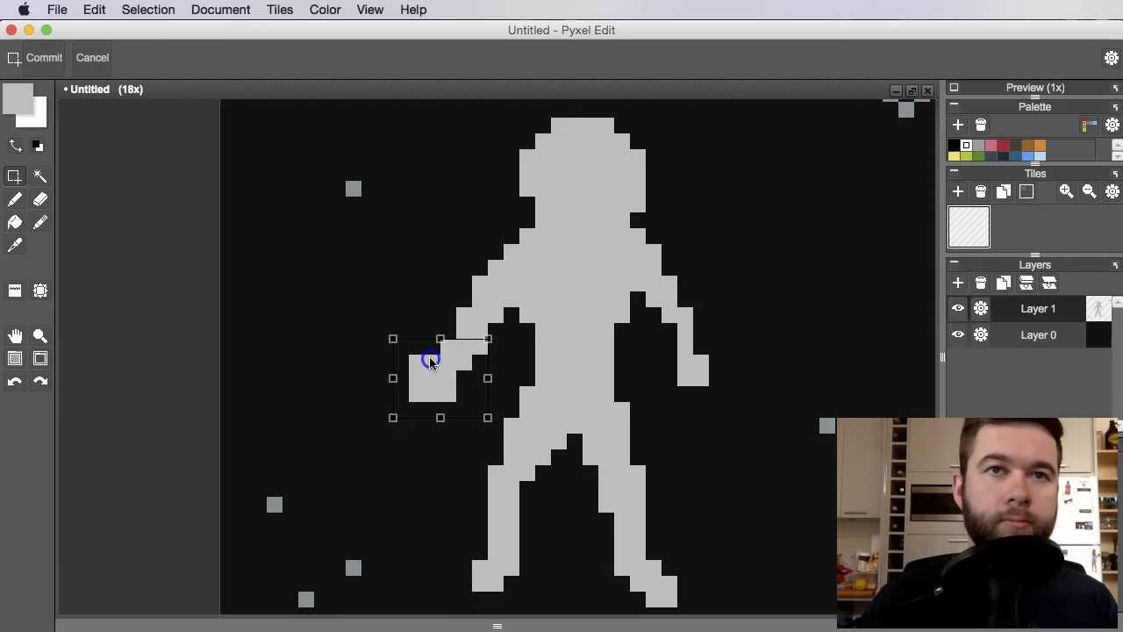
click(670, 361)
scroll(683, 343, down, 2)
click(727, 348)
scroll(695, 351, up, 2)
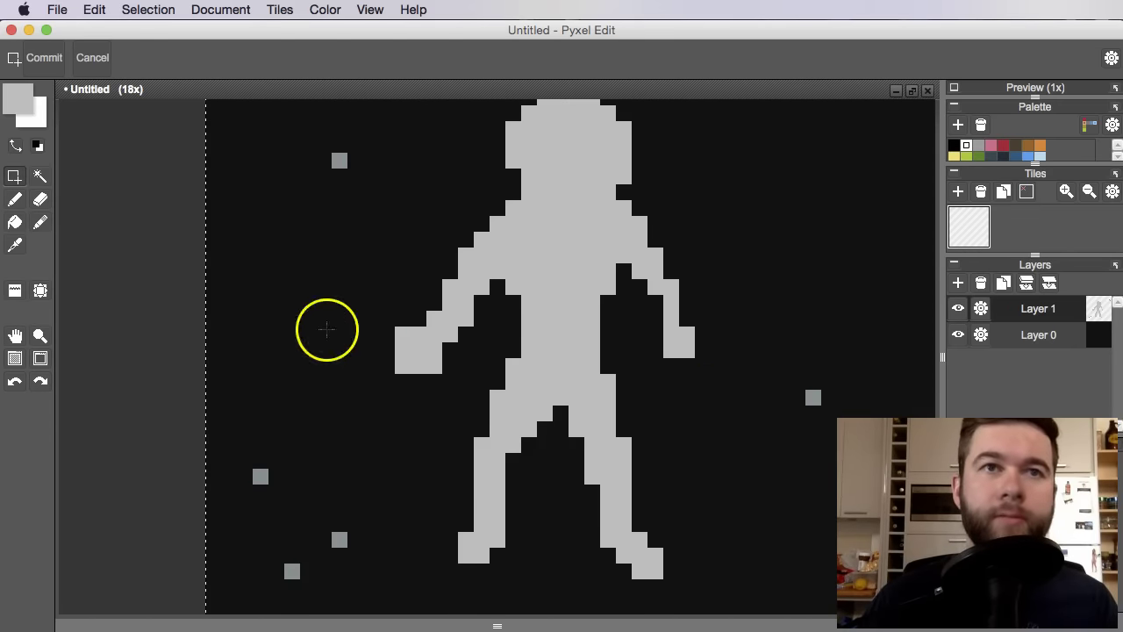
Thicken the right-side arm along its inner edge with the pen and enlarge its hand into a three-pixel-wide block.
scroll(312, 329, down, 2)
scroll(483, 360, up, 2)
scroll(461, 337, up, 2)
drag(460, 336, 491, 371)
key(b)
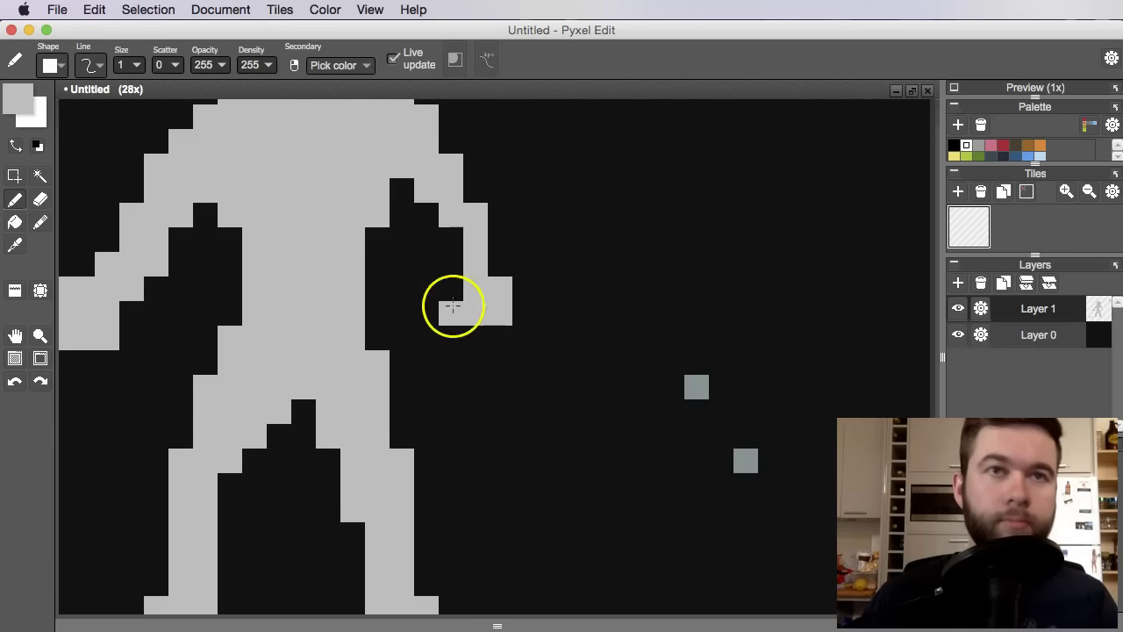
drag(419, 196, 458, 264)
click(478, 328)
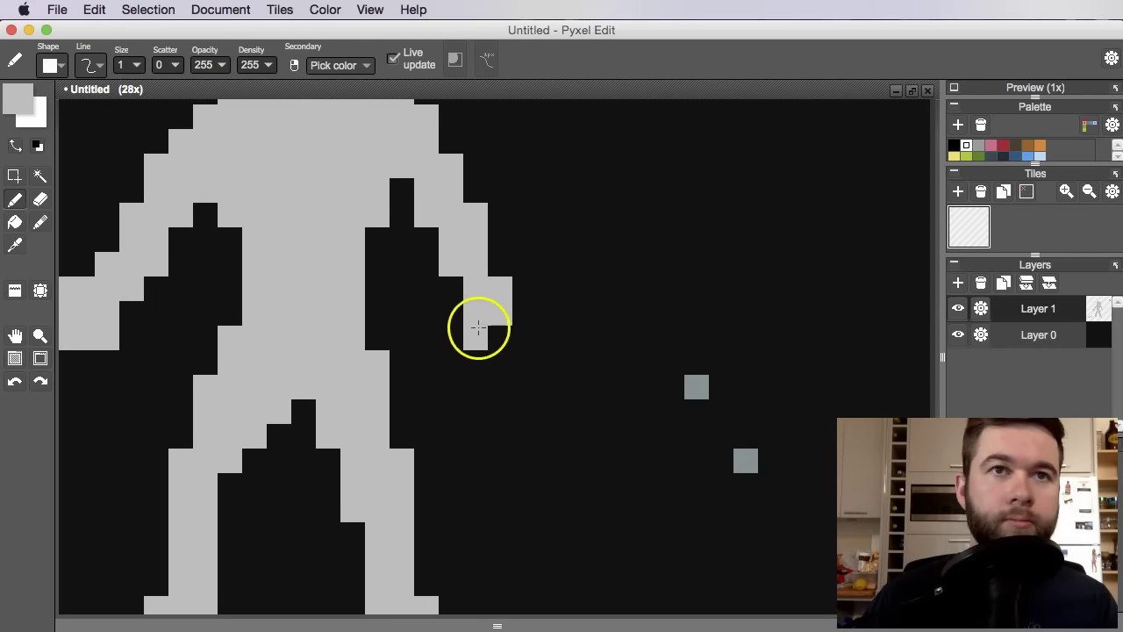
drag(459, 293, 489, 274)
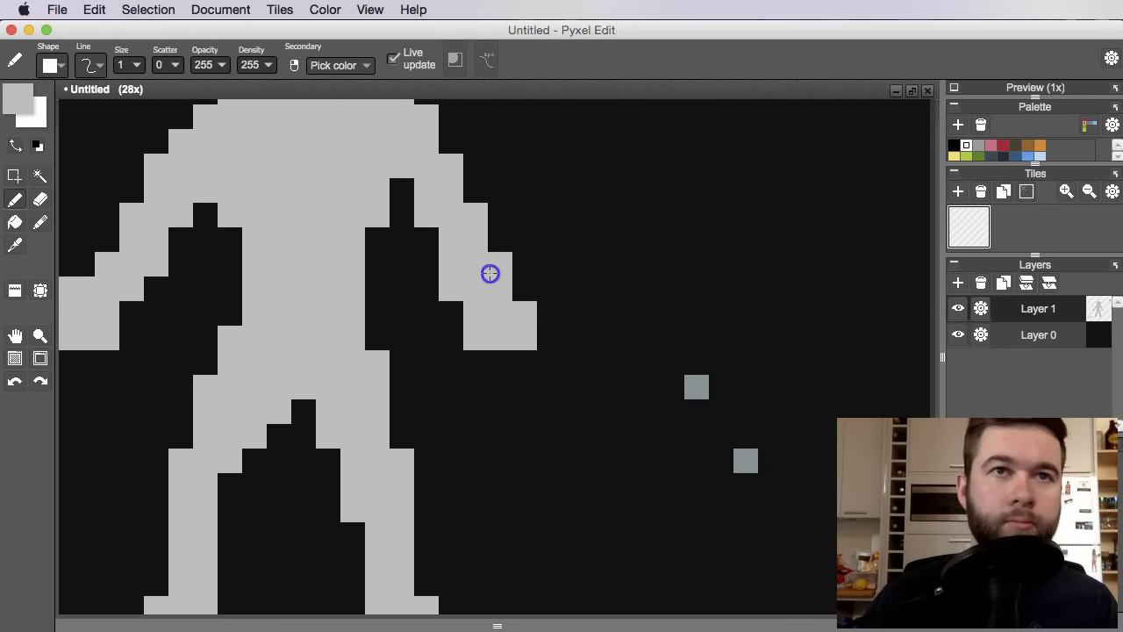
scroll(523, 294, down, 10)
drag(536, 330, 545, 377)
scroll(518, 342, up, 6)
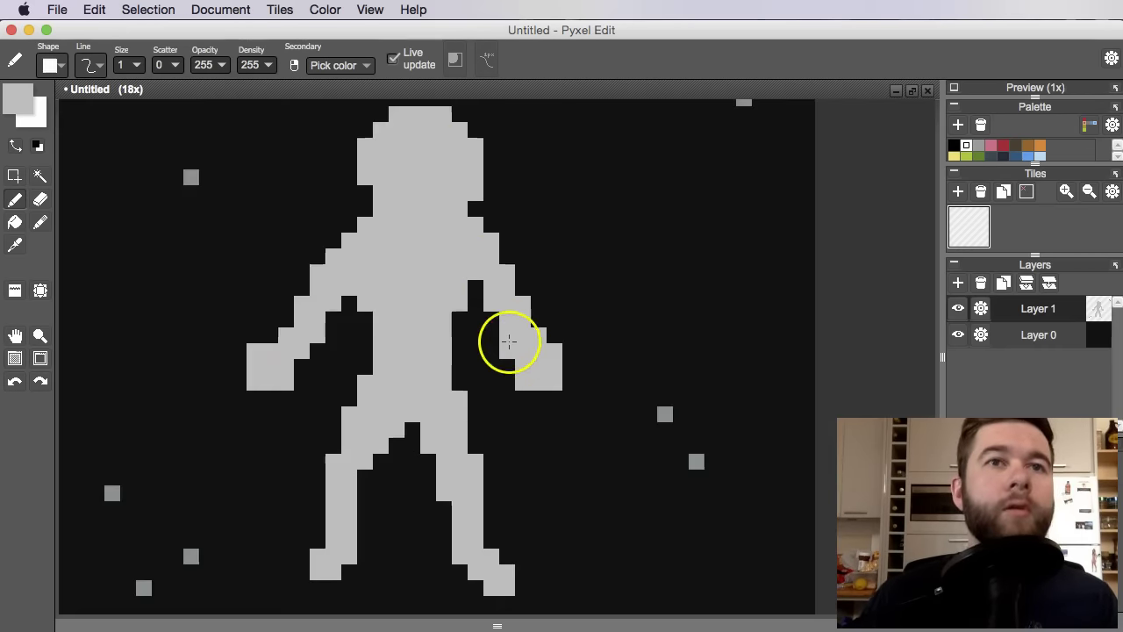
drag(488, 324, 482, 352)
drag(393, 313, 414, 356)
scroll(401, 320, down, 5)
scroll(422, 398, up, 5)
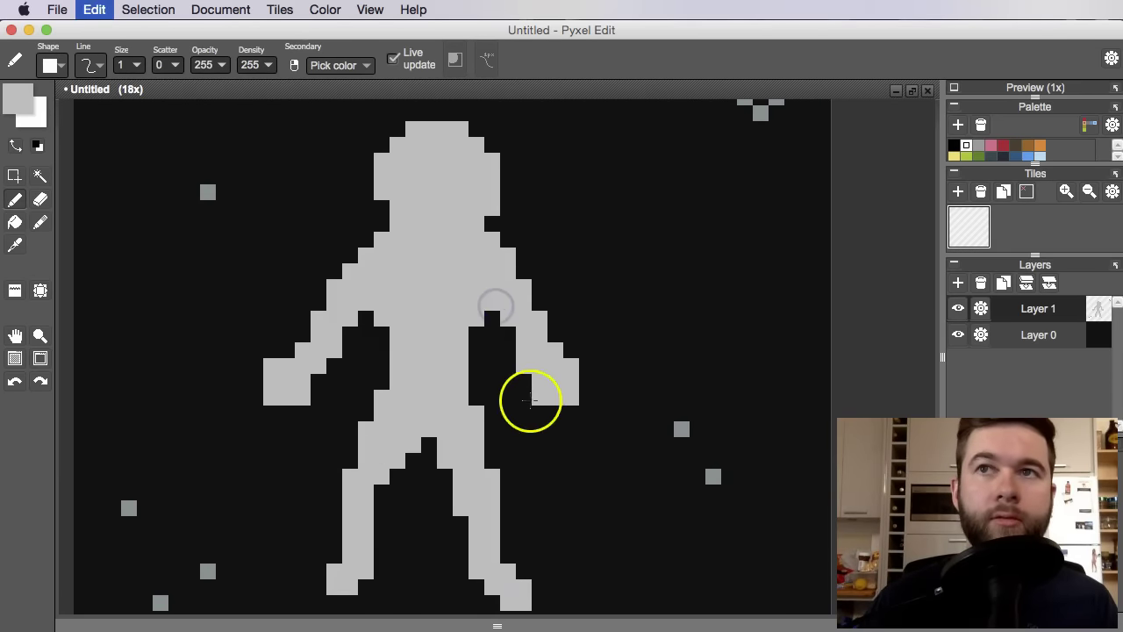
key(super+z)
Widen the torso by one pixel column on each side between the armpits and the hips, redoing the right-side stroke.
drag(383, 325, 379, 386)
drag(473, 335, 469, 393)
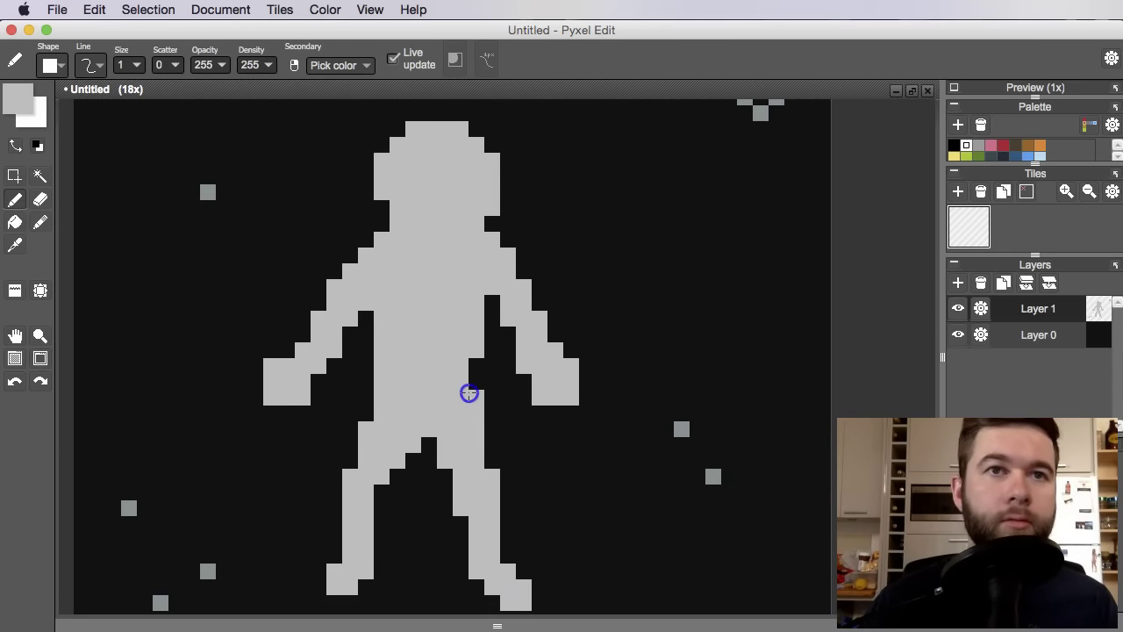
key(super+z)
drag(468, 327, 476, 404)
Add single pixels at both outer hips and the left-side thigh to smooth the transition into the legs.
click(489, 442)
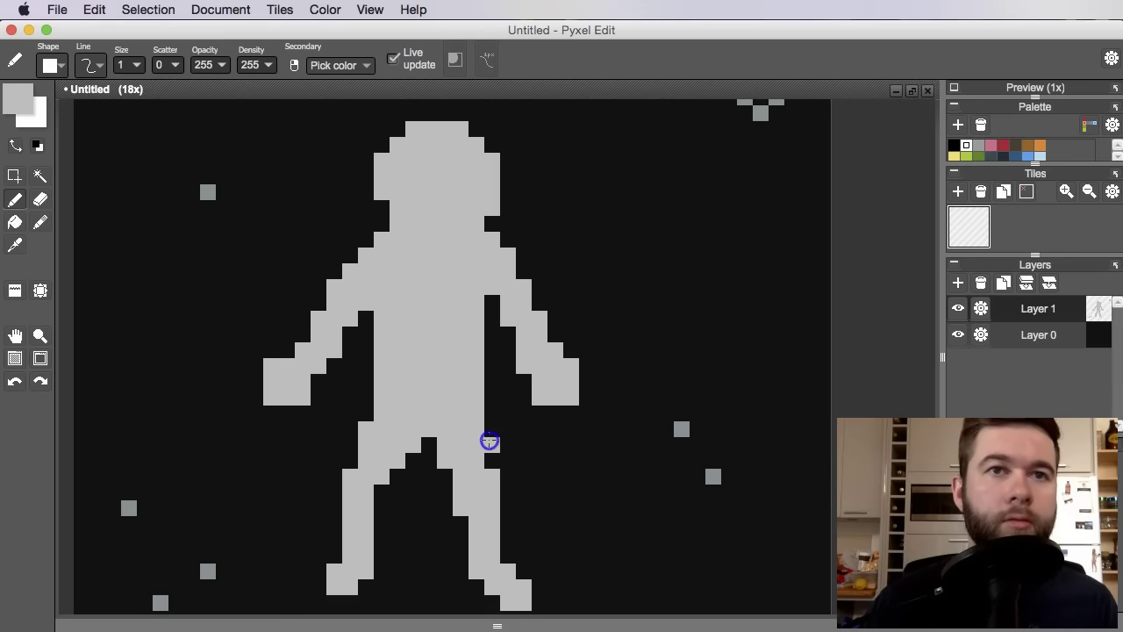
click(378, 415)
click(349, 457)
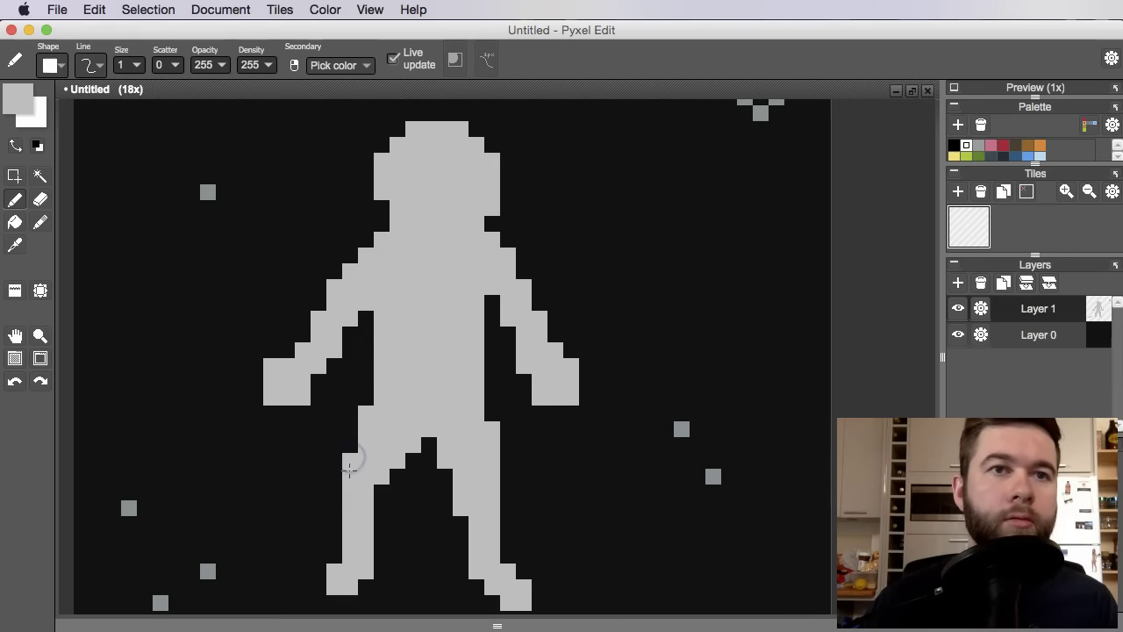
scroll(384, 433, down, 5)
drag(438, 439, 467, 376)
scroll(458, 367, up, 2)
scroll(415, 342, up, 5)
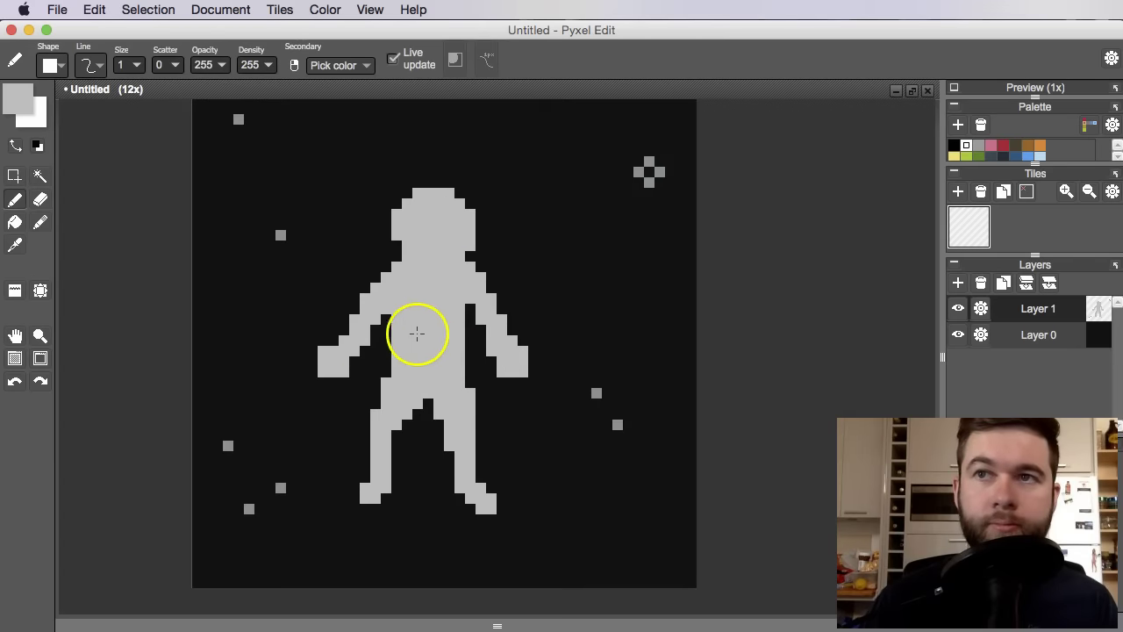
scroll(488, 321, down, 5)
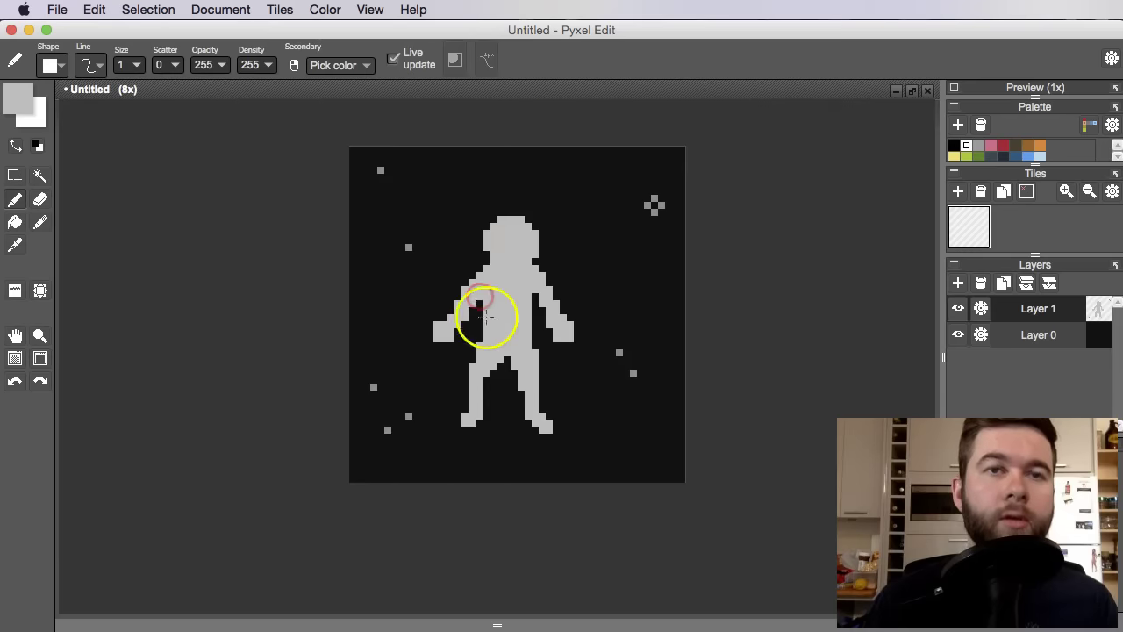
Undo the trial strokes on the left-side arm and thicken its outer edge with the pen from the elbow to the hand.
scroll(436, 293, up, 5)
key(super+z)
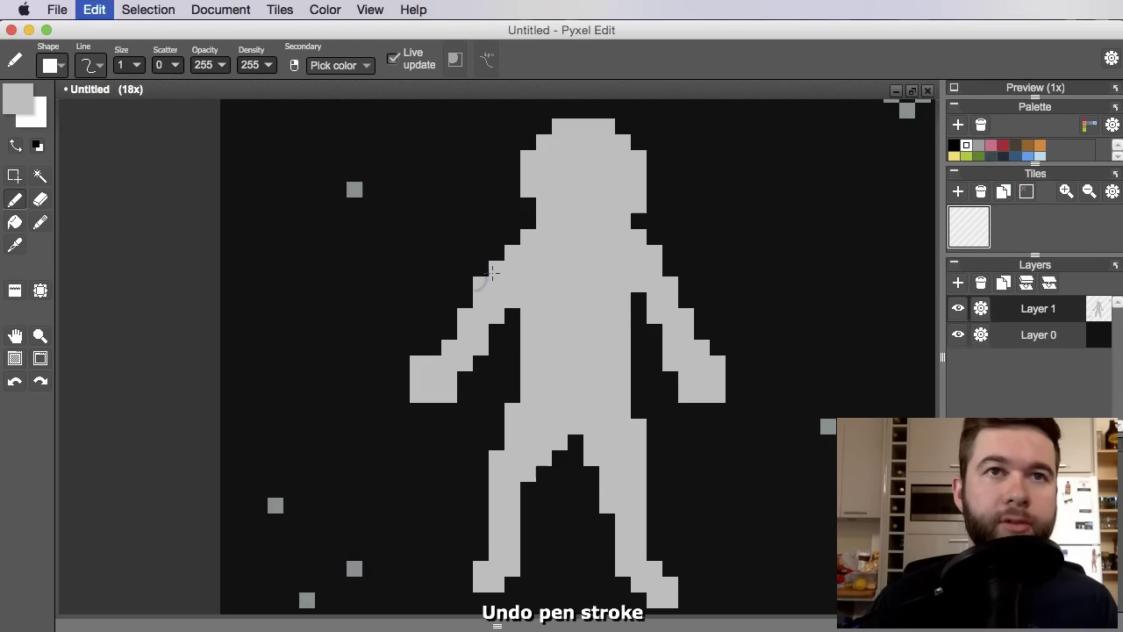
key(super+z)
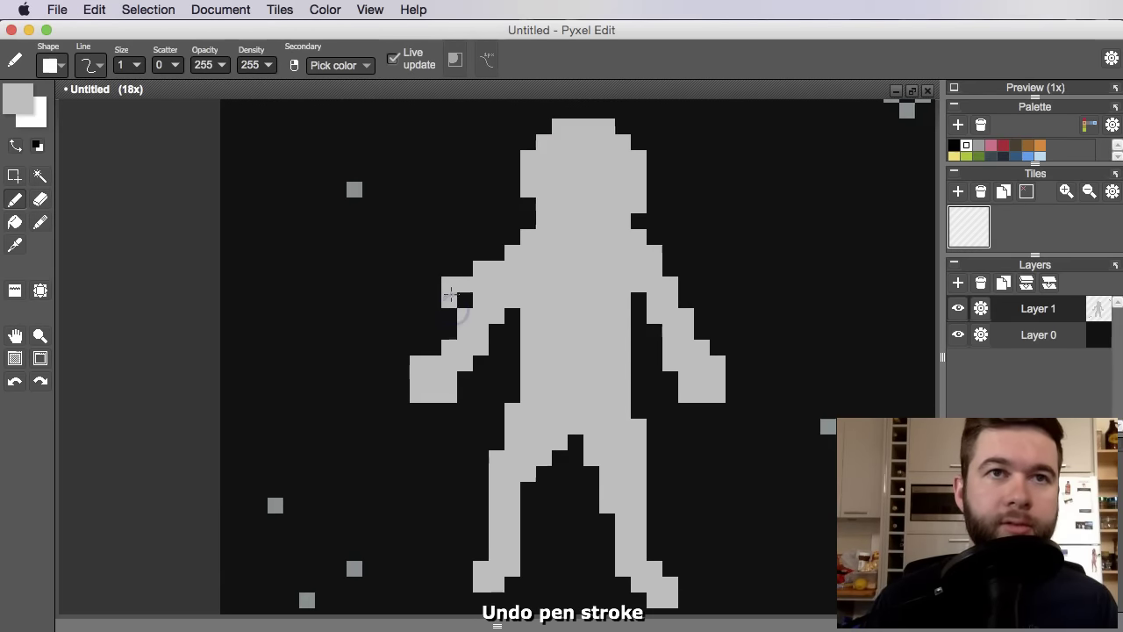
click(489, 291)
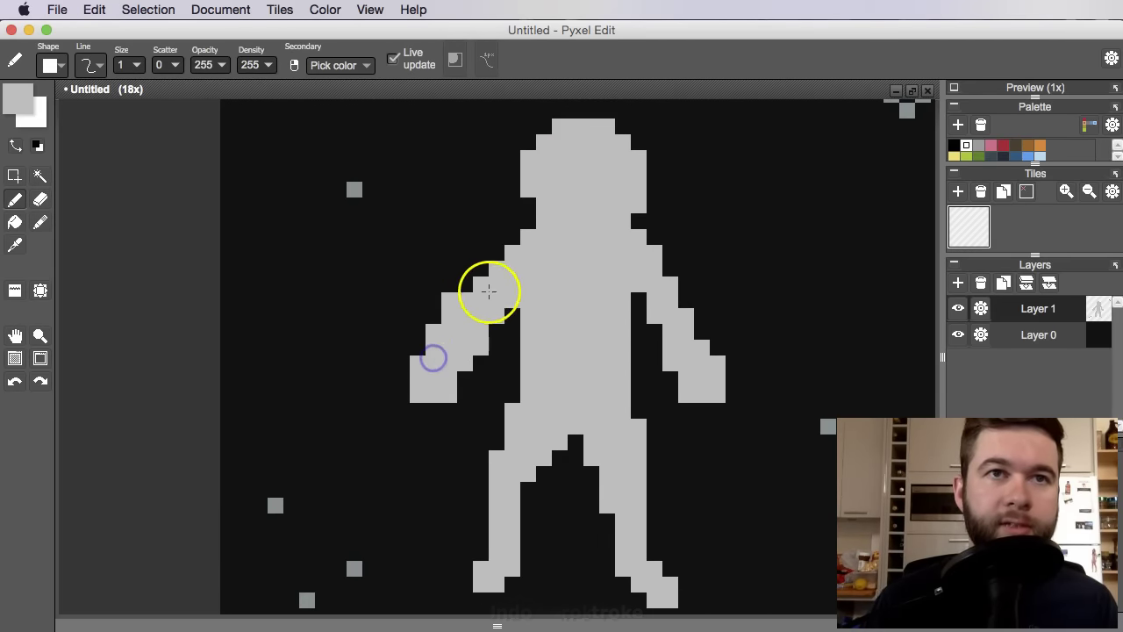
Erase pixels along the left-side arm's inner edge and pen an extra pixel onto its outer shoulder to smooth the bend.
key(e)
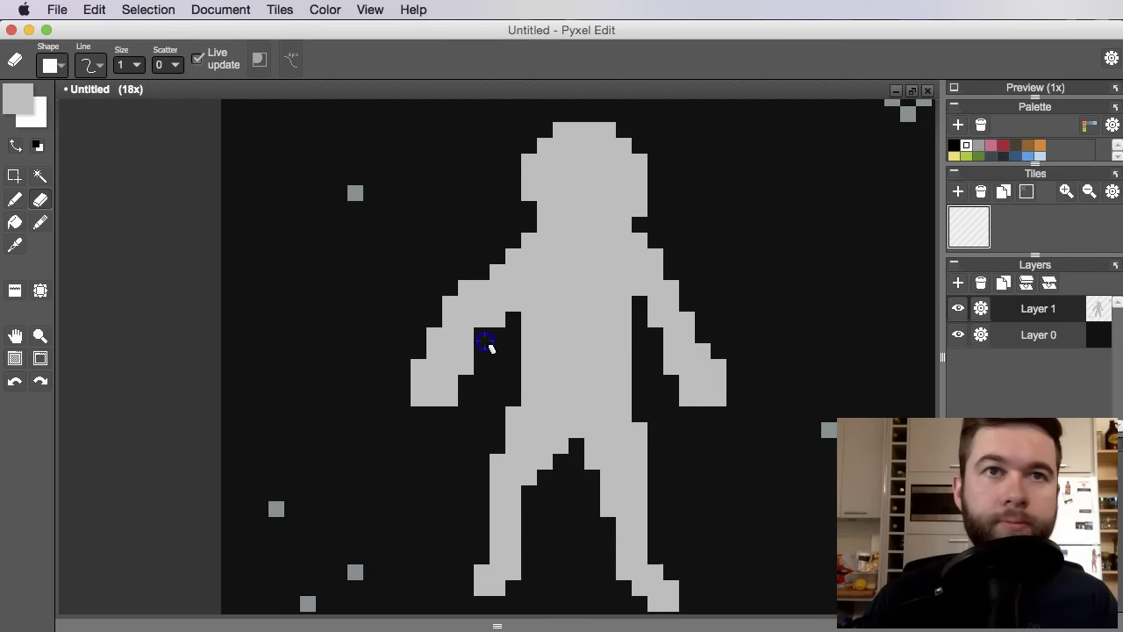
scroll(506, 326, down, 2)
drag(566, 342, 571, 386)
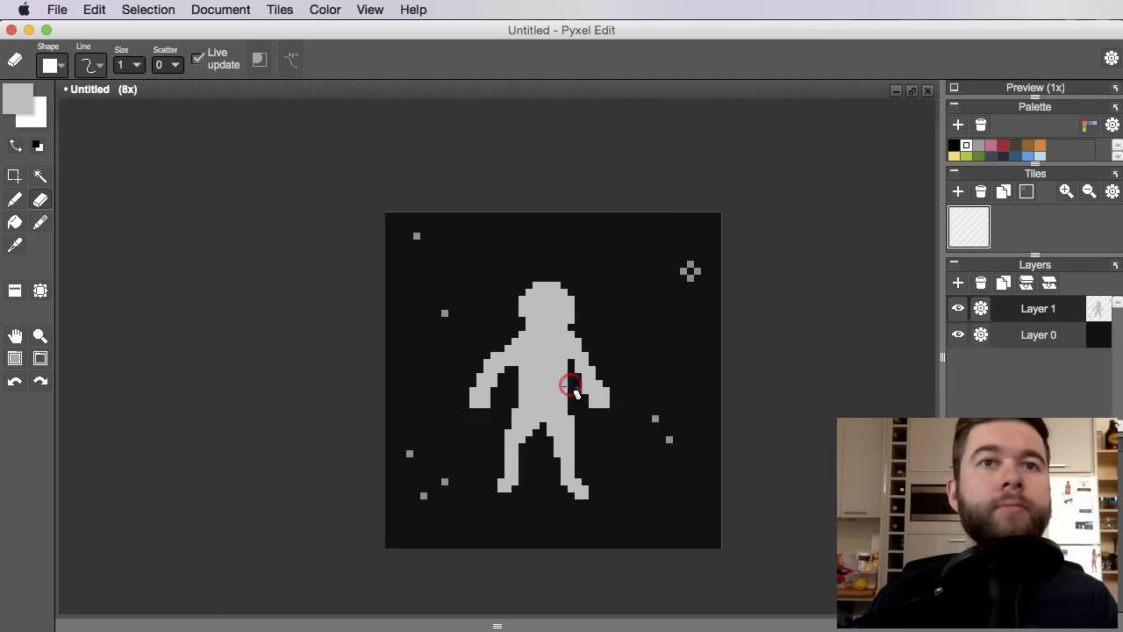
scroll(532, 361, up, 2)
drag(521, 353, 520, 372)
key(b)
click(462, 347)
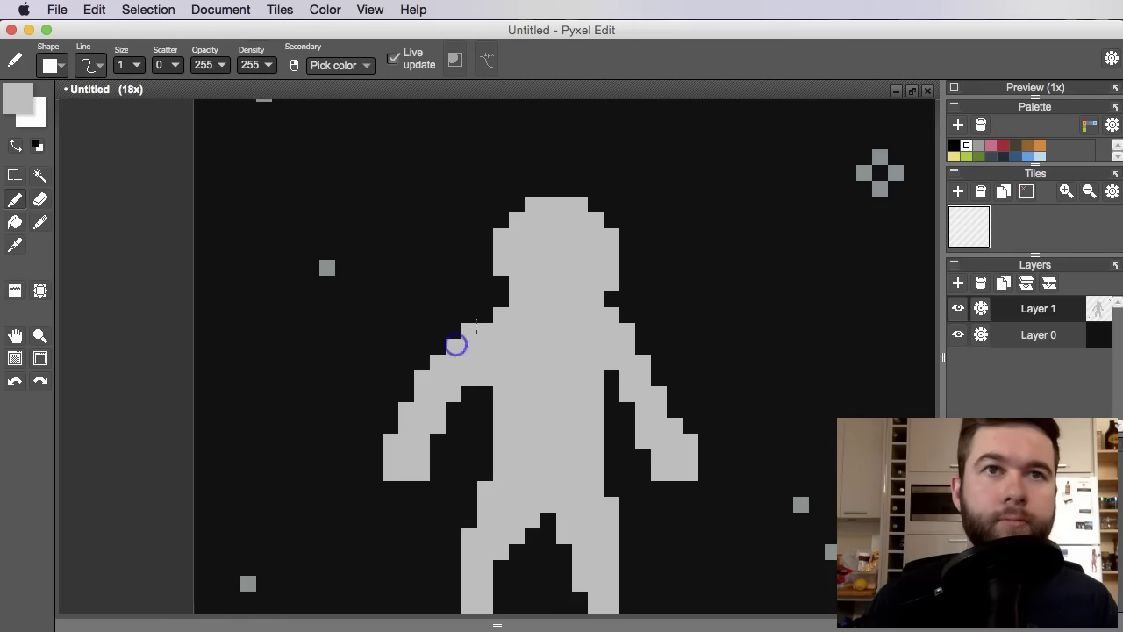
Draw a one-pixel-wide light grey tether from the right-side shoulder, bending upward and out to the canvas's top edge.
scroll(566, 368, down, 5)
scroll(538, 373, up, 1)
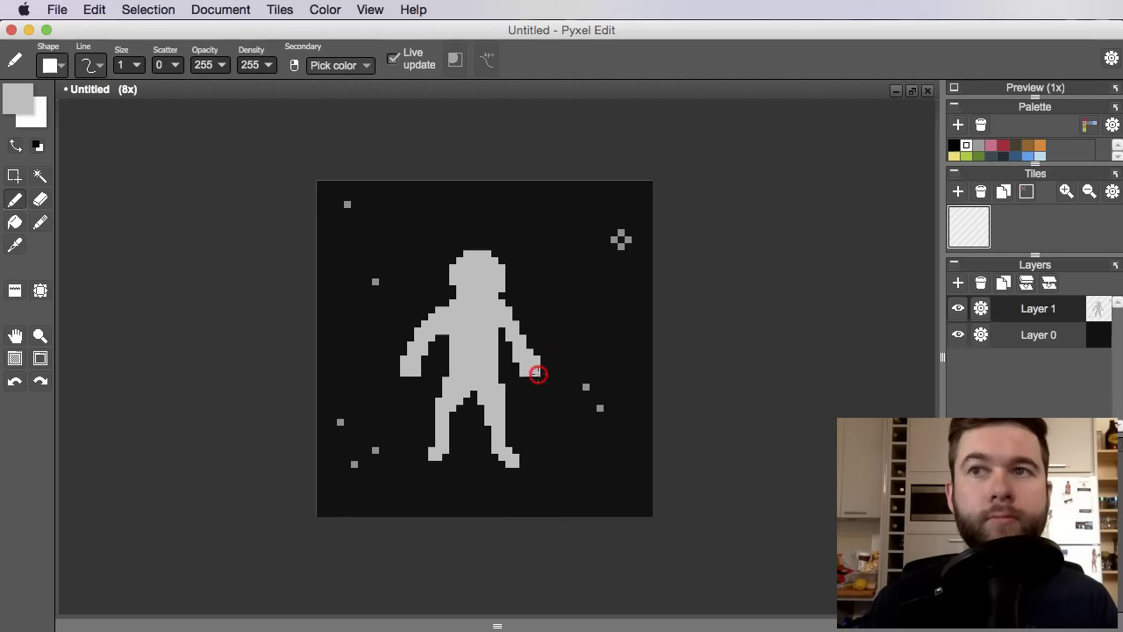
scroll(538, 374, up, 2)
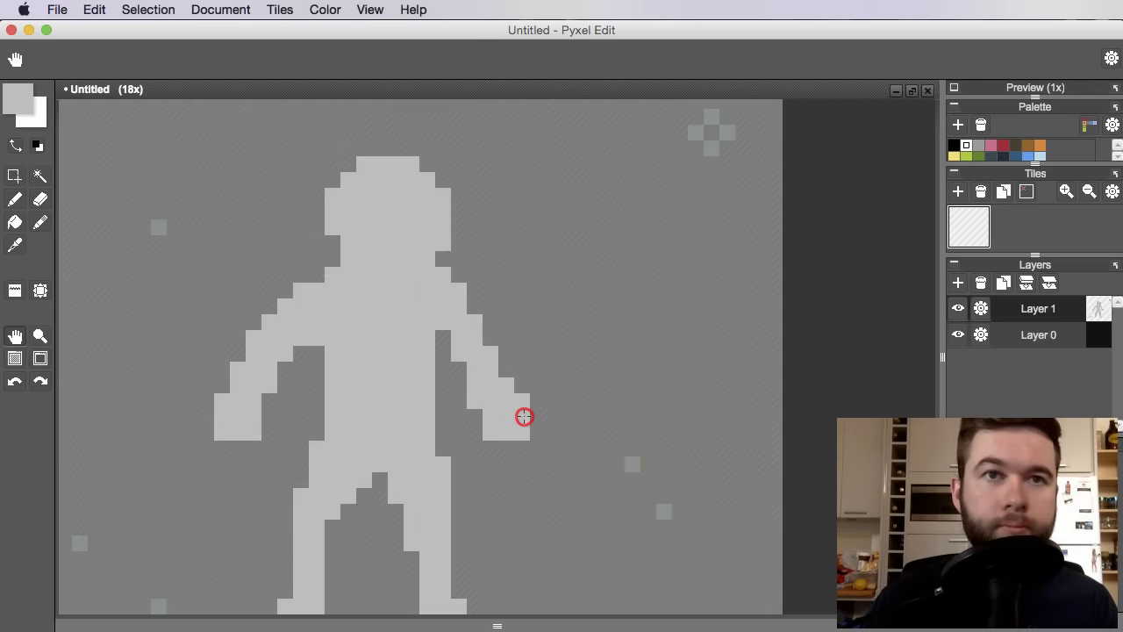
drag(515, 295, 483, 387)
click(407, 361)
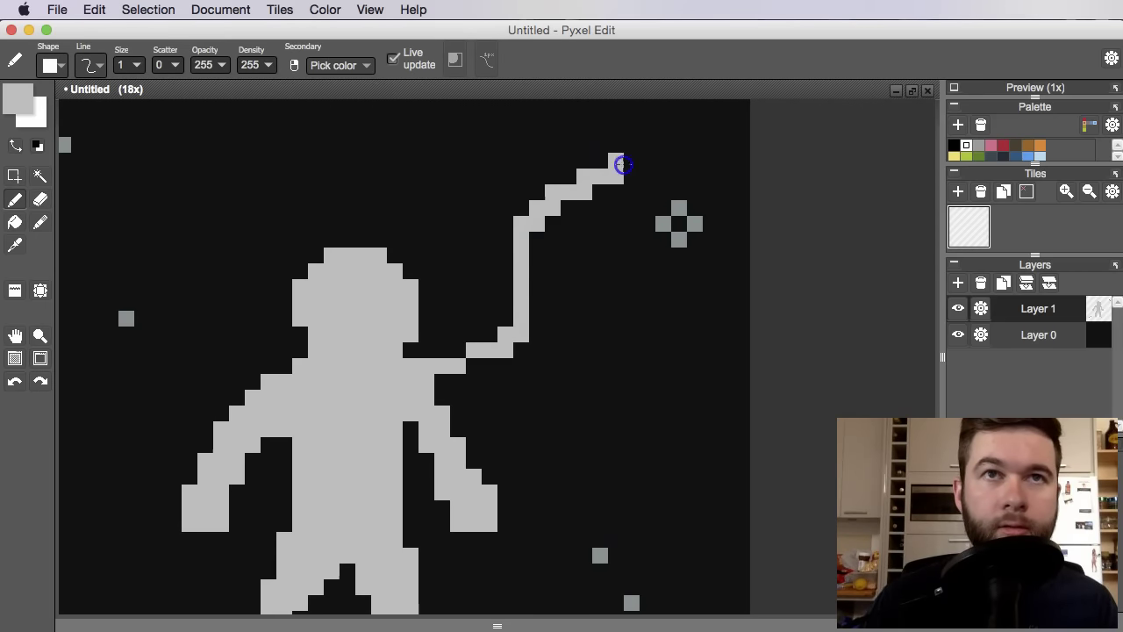
drag(622, 164, 599, 329)
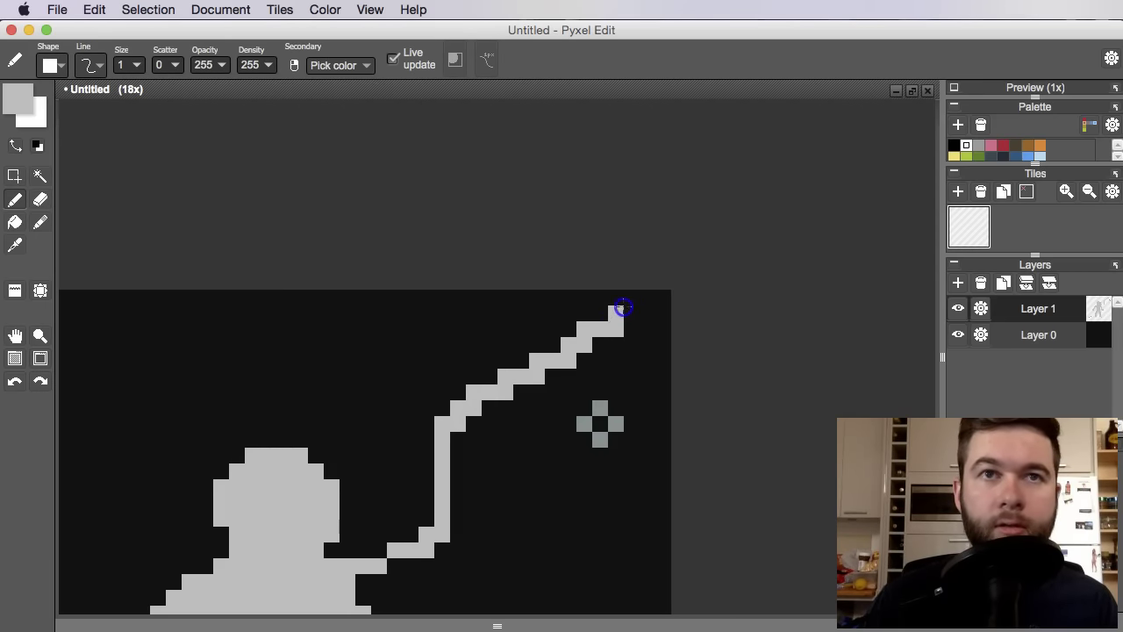
Draw a light grey diagonal ground line from the canvas's right edge, past the character's feet, down to the bottom edge.
scroll(622, 307, down, 3)
scroll(649, 317, up, 2)
key(space)
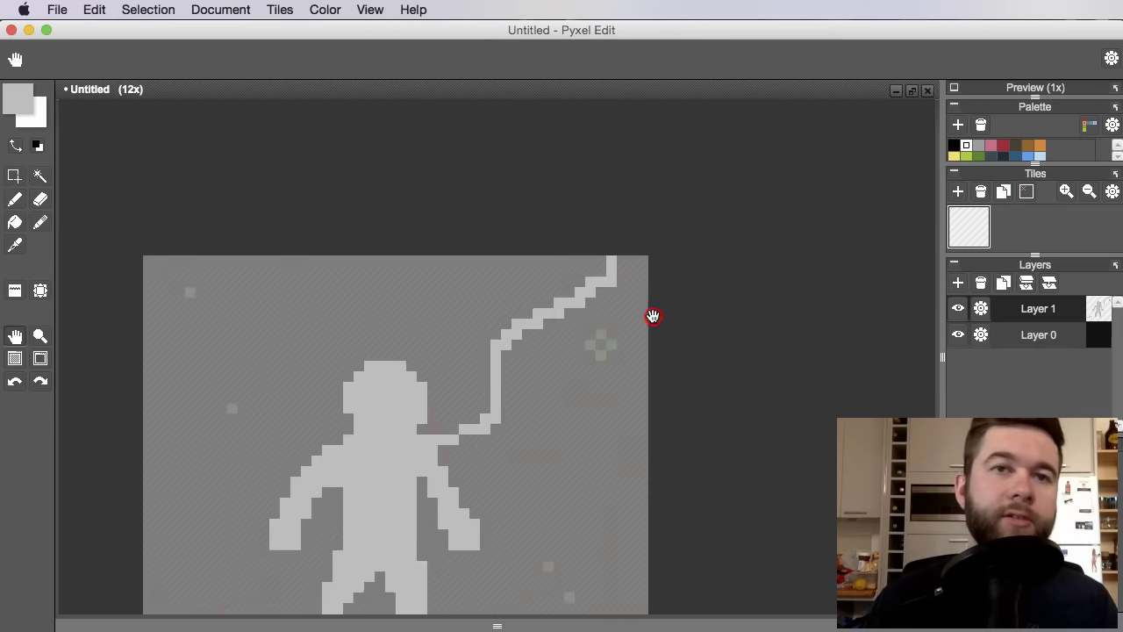
drag(652, 316, 675, 281)
scroll(626, 248, down, 1)
scroll(589, 401, up, 1)
mouse_move(585, 343)
mouse_down()
mouse_move(592, 328)
mouse_move(596, 351)
mouse_up()
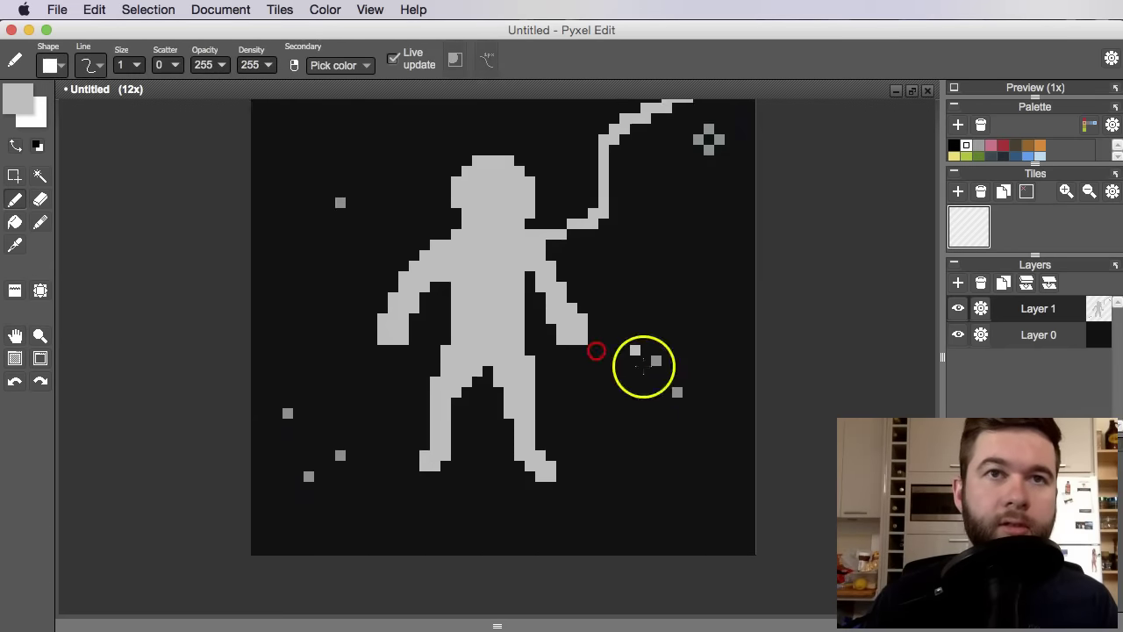
mouse_move(668, 384)
mouse_down()
mouse_move(689, 356)
mouse_move(678, 379)
mouse_up()
drag(720, 348, 756, 301)
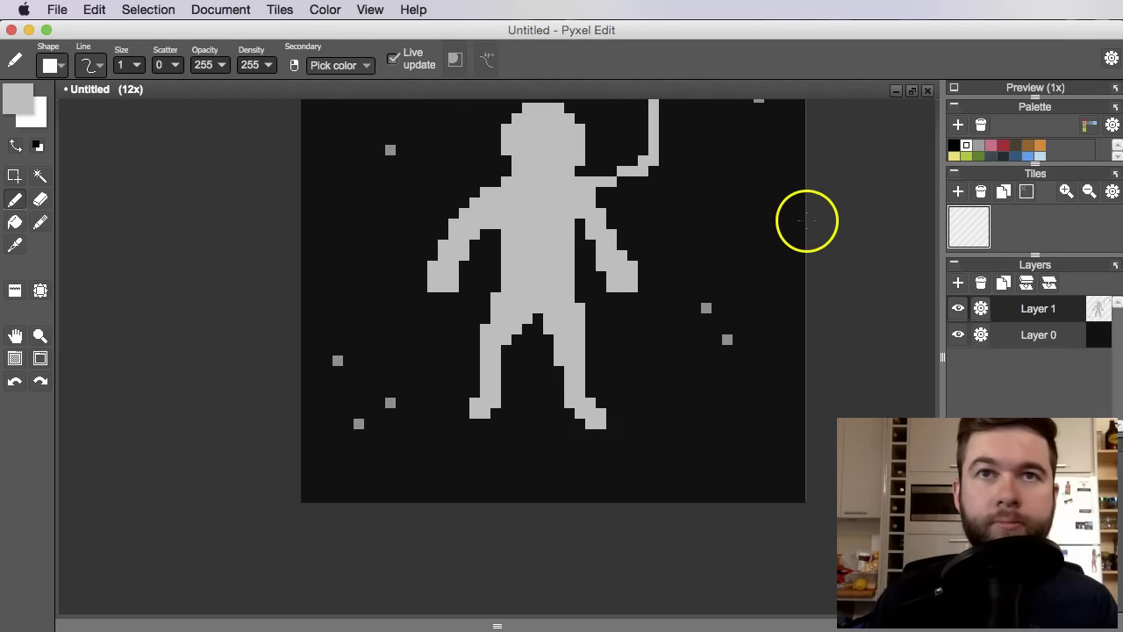
mouse_move(499, 393)
mouse_down()
mouse_move(420, 465)
mouse_move(414, 505)
mouse_up()
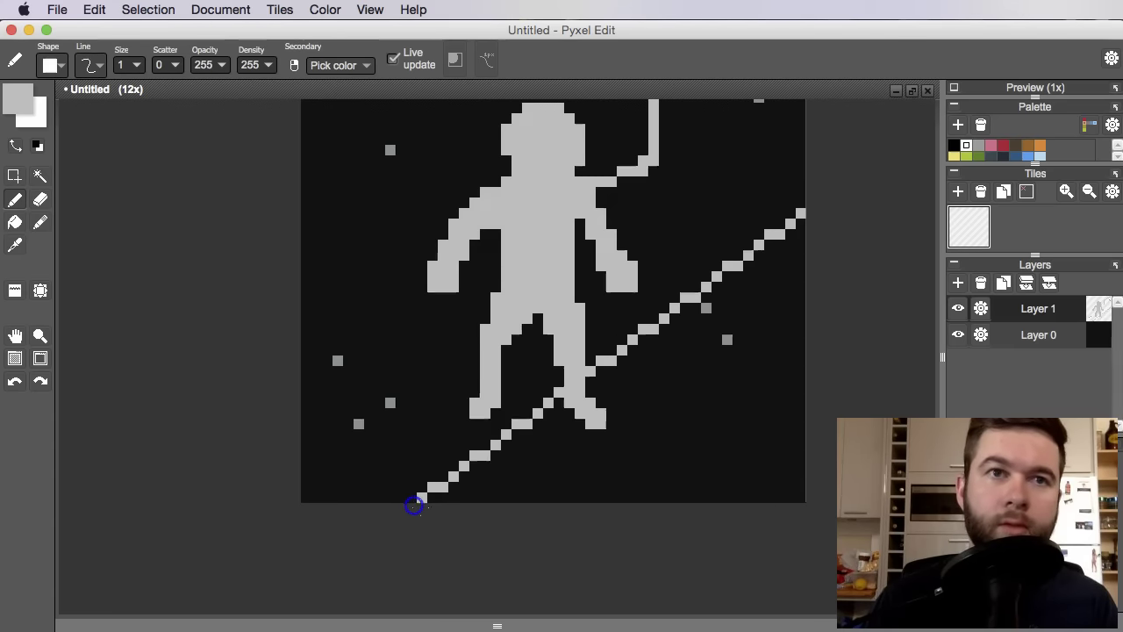
Fill the area beneath the diagonal ground line with the same light grey.
drag(674, 442, 587, 483)
key(g)
click(613, 459)
scroll(618, 451, down, 7)
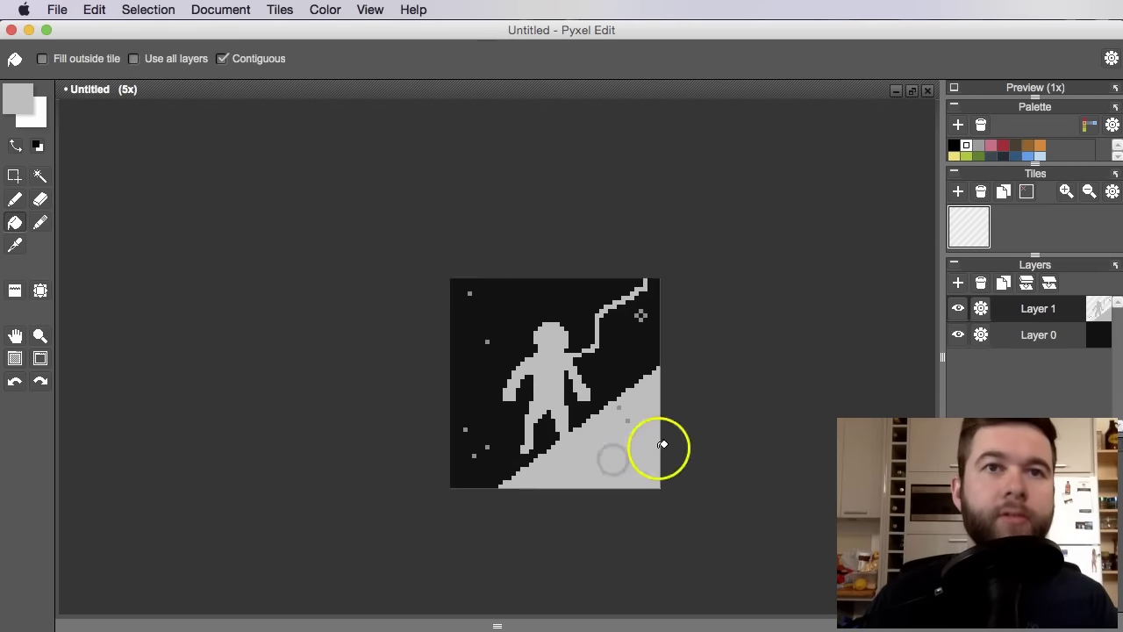
drag(657, 444, 642, 477)
scroll(614, 486, up, 1)
mouse_move(572, 455)
mouse_down()
mouse_move(609, 444)
mouse_move(567, 440)
mouse_up()
scroll(614, 447, up, 1)
scroll(614, 447, up, 1)
drag(570, 419, 544, 394)
drag(626, 480, 584, 487)
drag(594, 441, 600, 466)
drag(597, 453, 611, 427)
drag(587, 391, 591, 411)
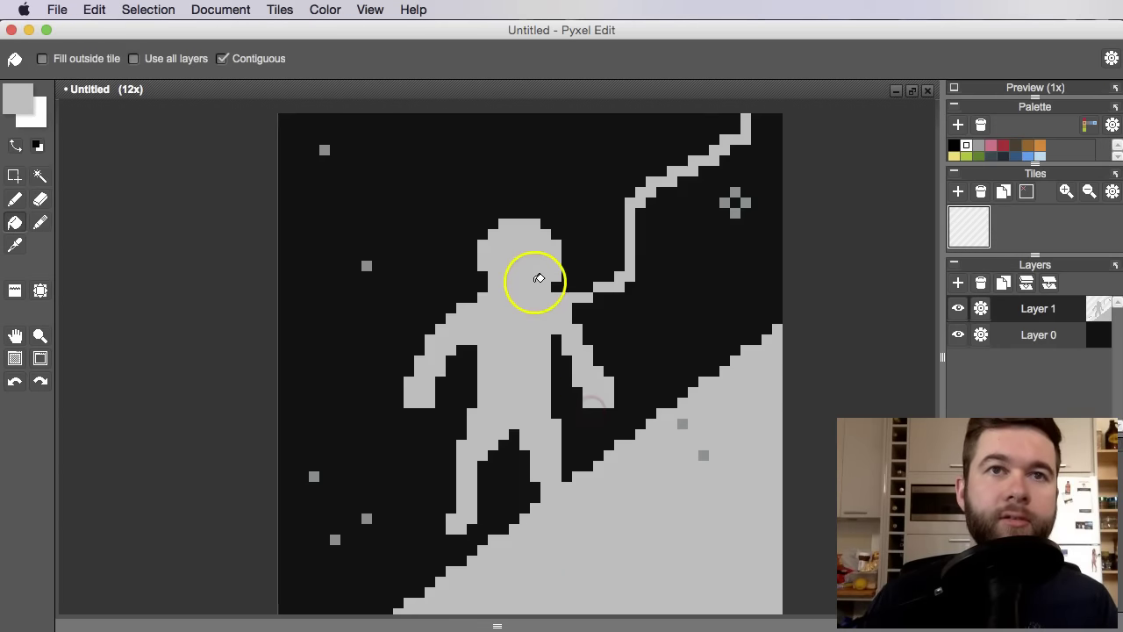
drag(627, 301, 594, 419)
drag(645, 386, 567, 371)
drag(649, 347, 644, 359)
drag(492, 414, 534, 386)
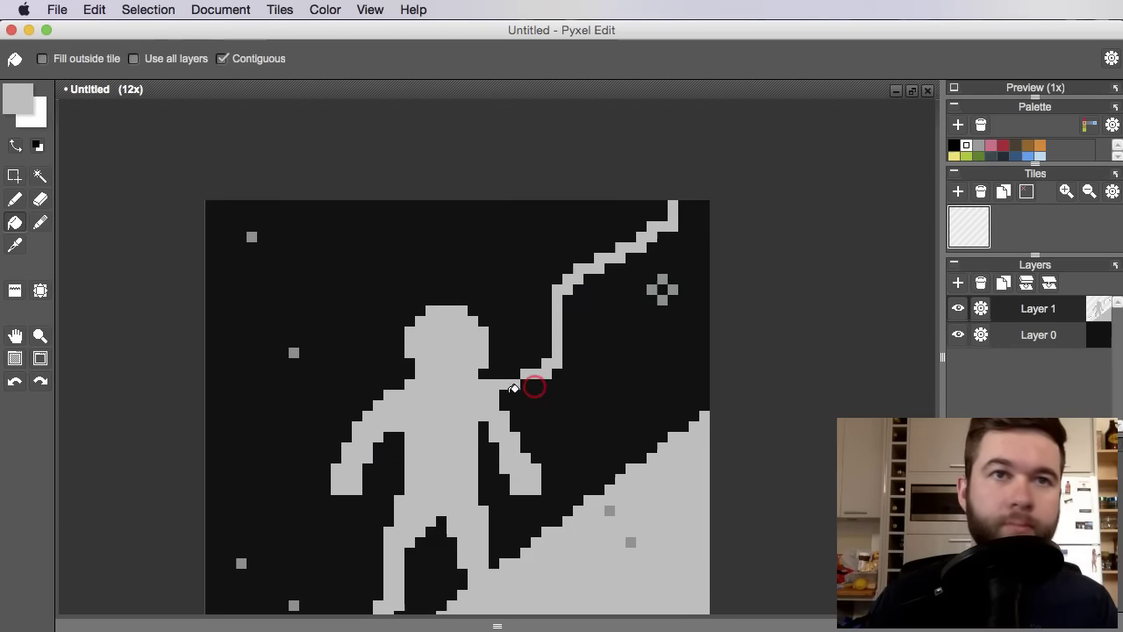
scroll(514, 388, up, 4)
key(b)
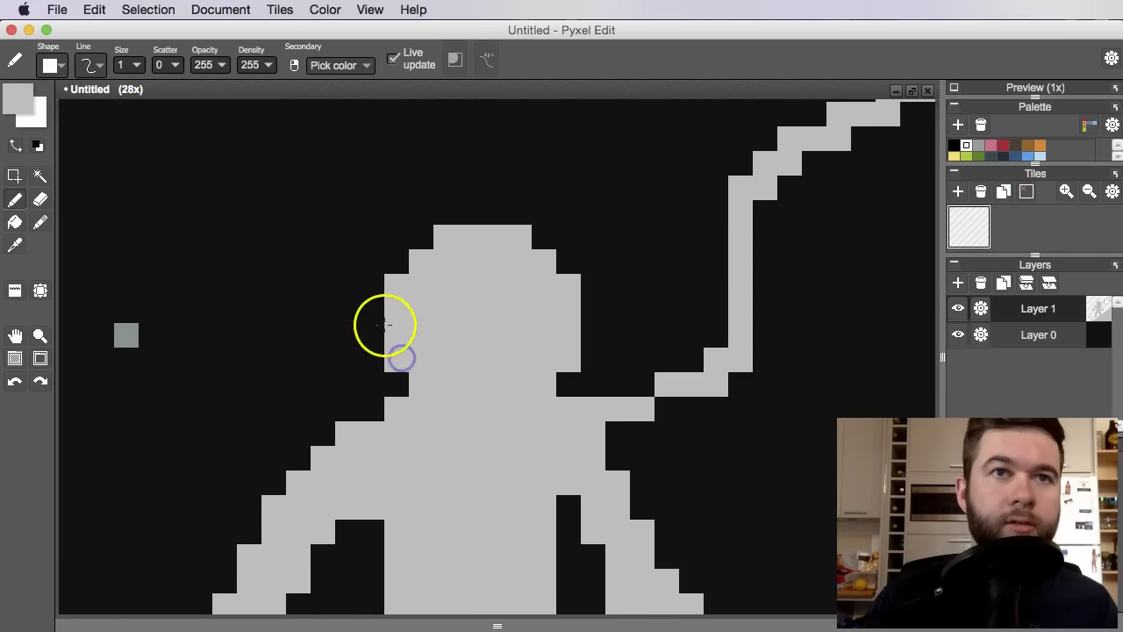
scroll(557, 351, down, 5)
scroll(543, 384, up, 1)
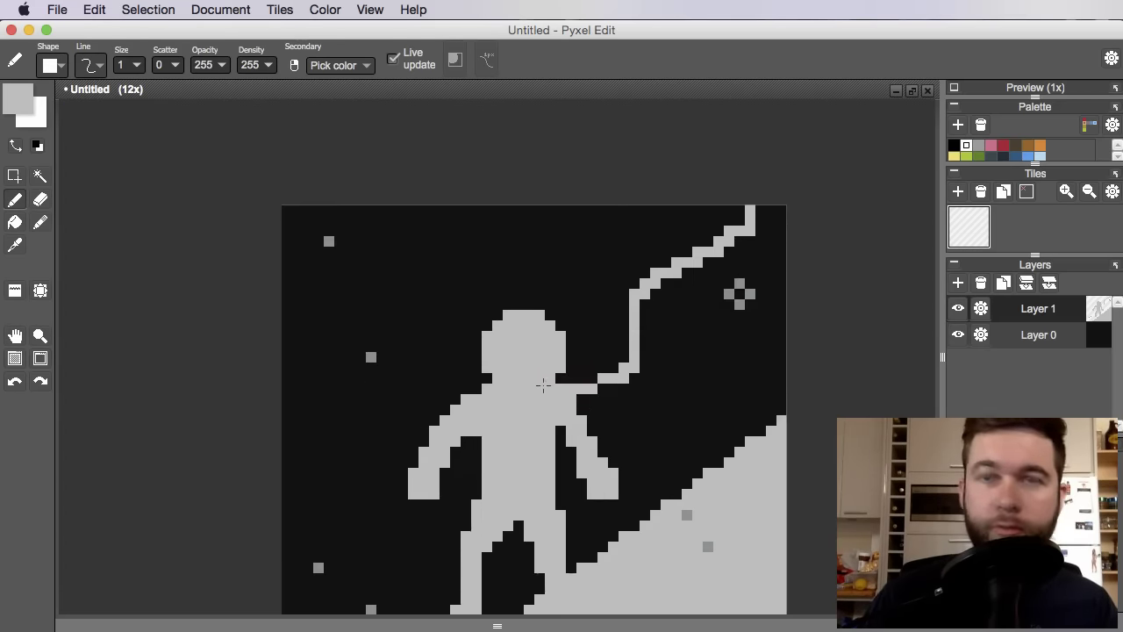
click(542, 386)
mouse_move(612, 477)
mouse_down()
mouse_move(639, 408)
mouse_move(639, 477)
mouse_up()
scroll(638, 453, up, 1)
drag(589, 392, 622, 399)
Sample the character's light grey and shift the foreground colour to a pale teal-grey, hex ffc4cfce.
key(alt)
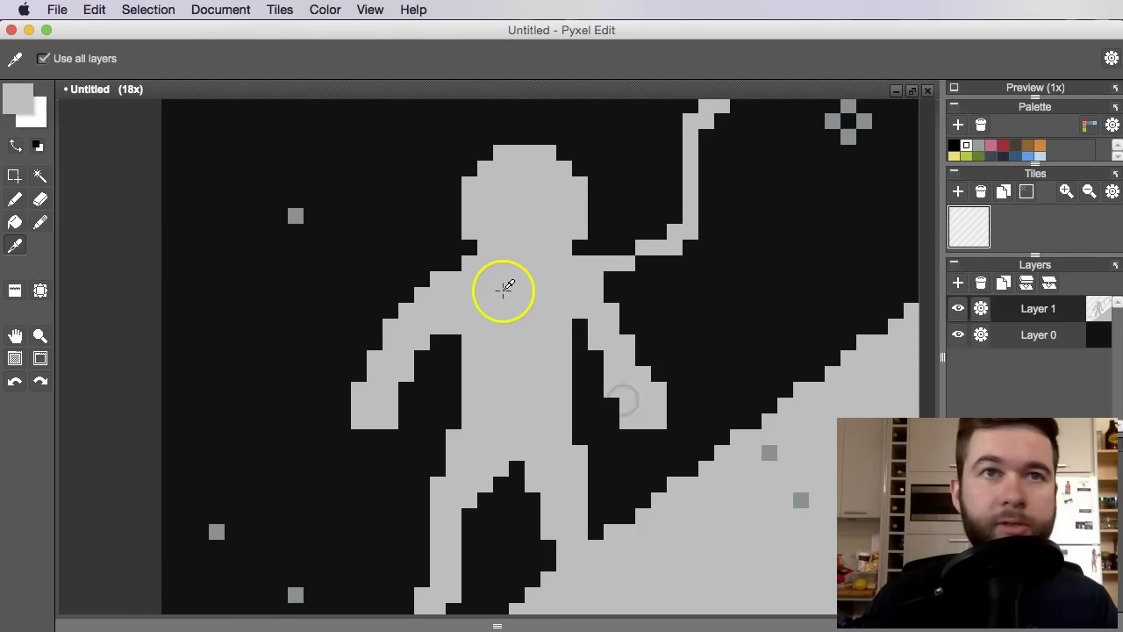
alt+click(503, 290)
click(19, 94)
mouse_move(115, 284)
mouse_down()
mouse_move(88, 265)
mouse_move(83, 285)
mouse_up()
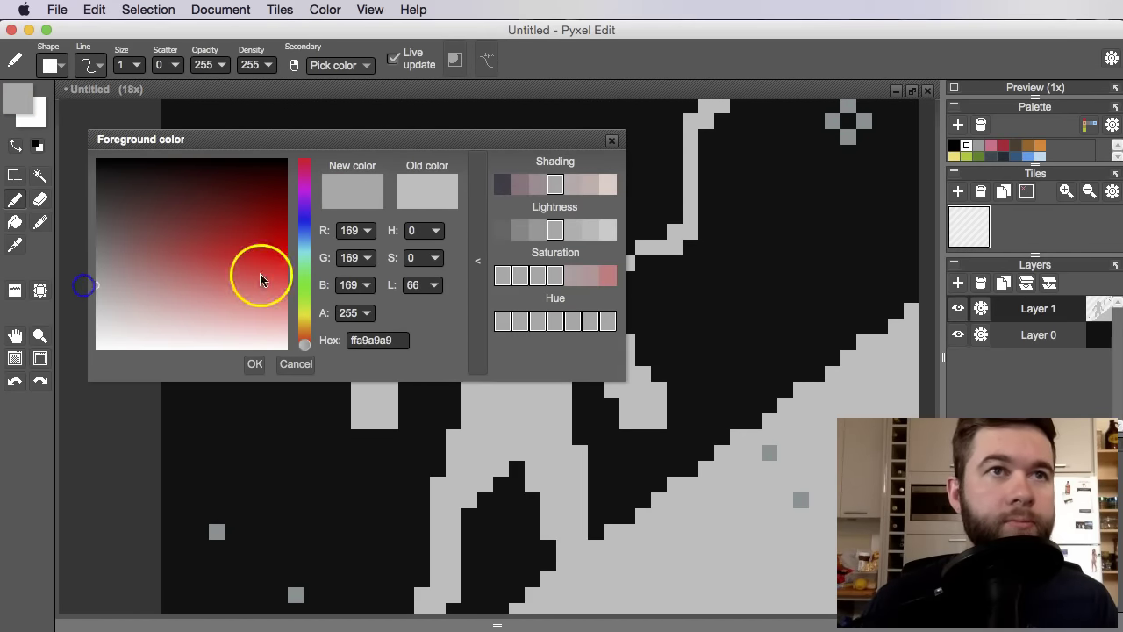
click(304, 256)
click(109, 314)
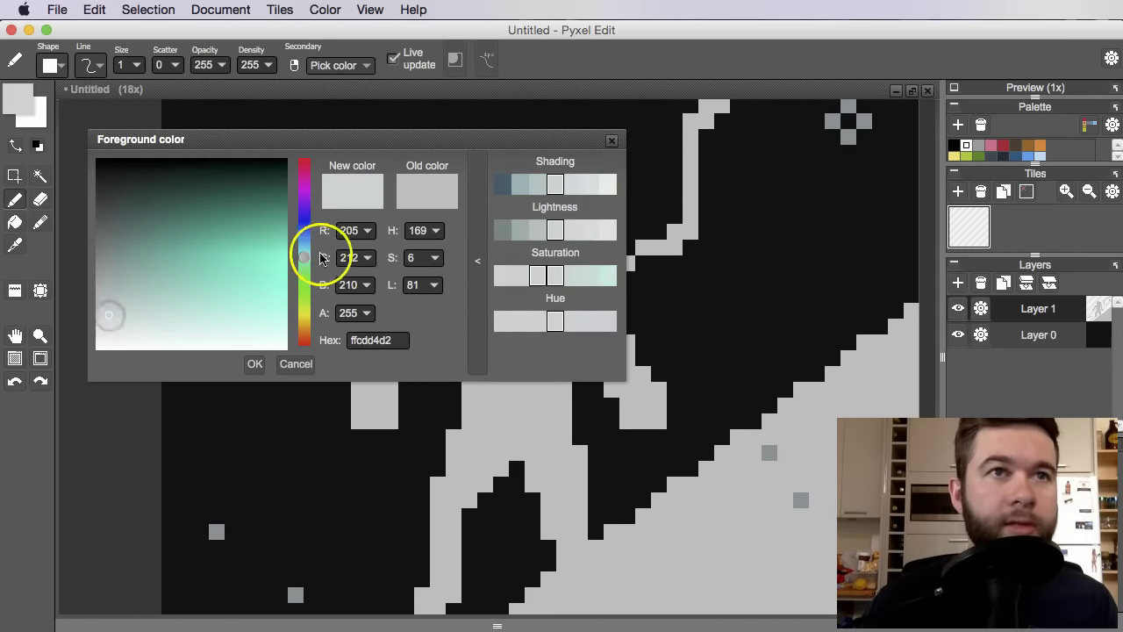
click(304, 260)
click(122, 308)
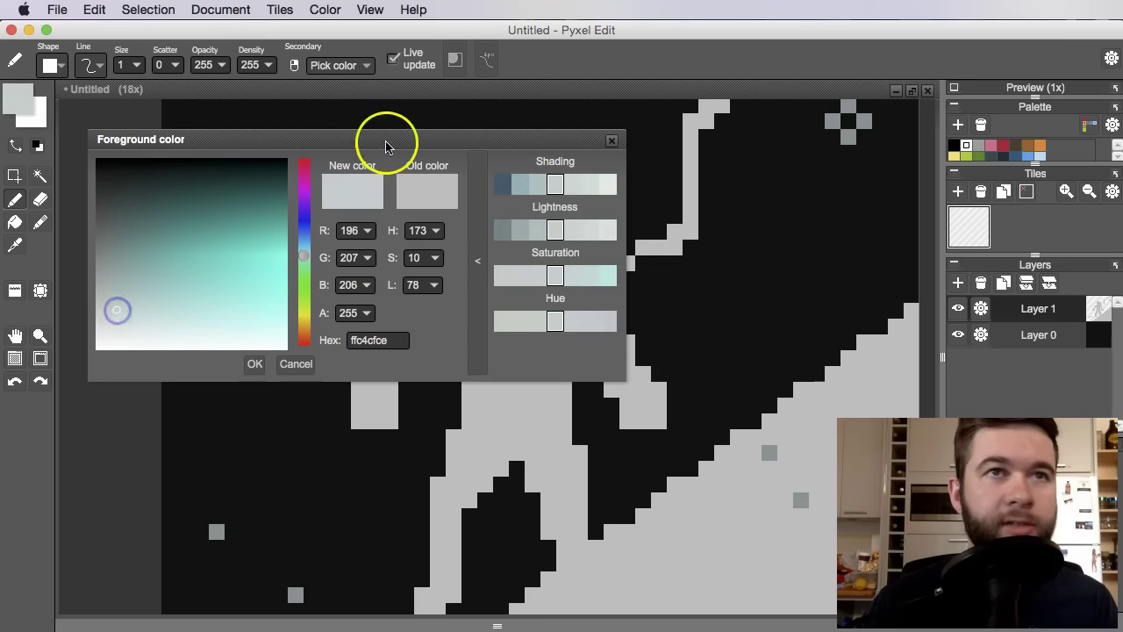
Move the colour dialog aside and set the foreground colour to a darker blue-grey, hex ffa1afb5.
drag(386, 146, 658, 156)
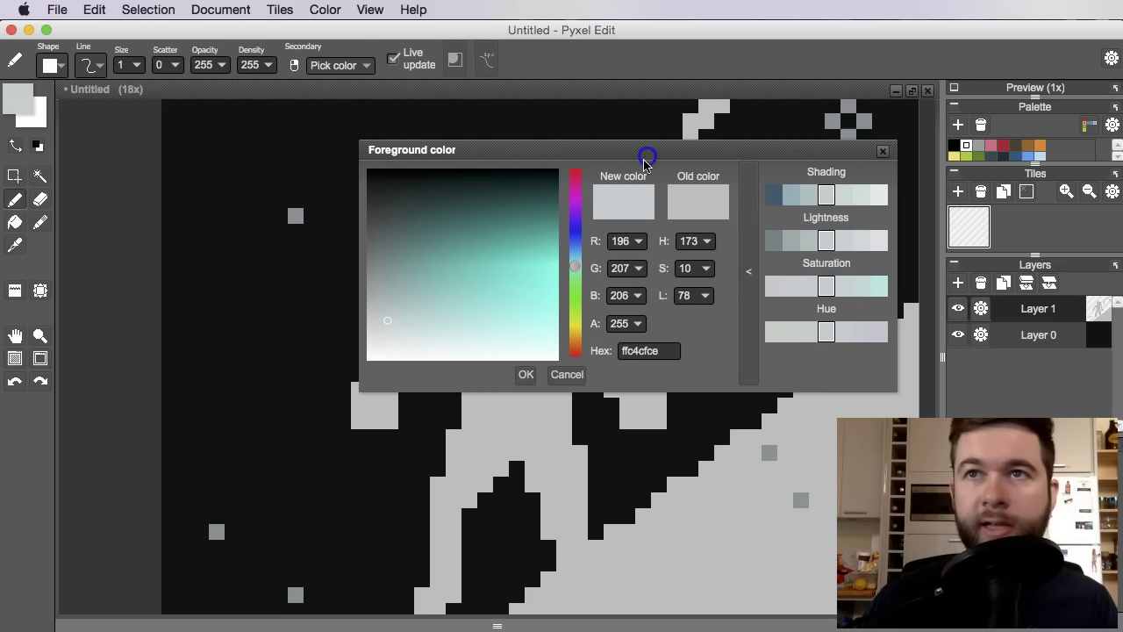
click(378, 305)
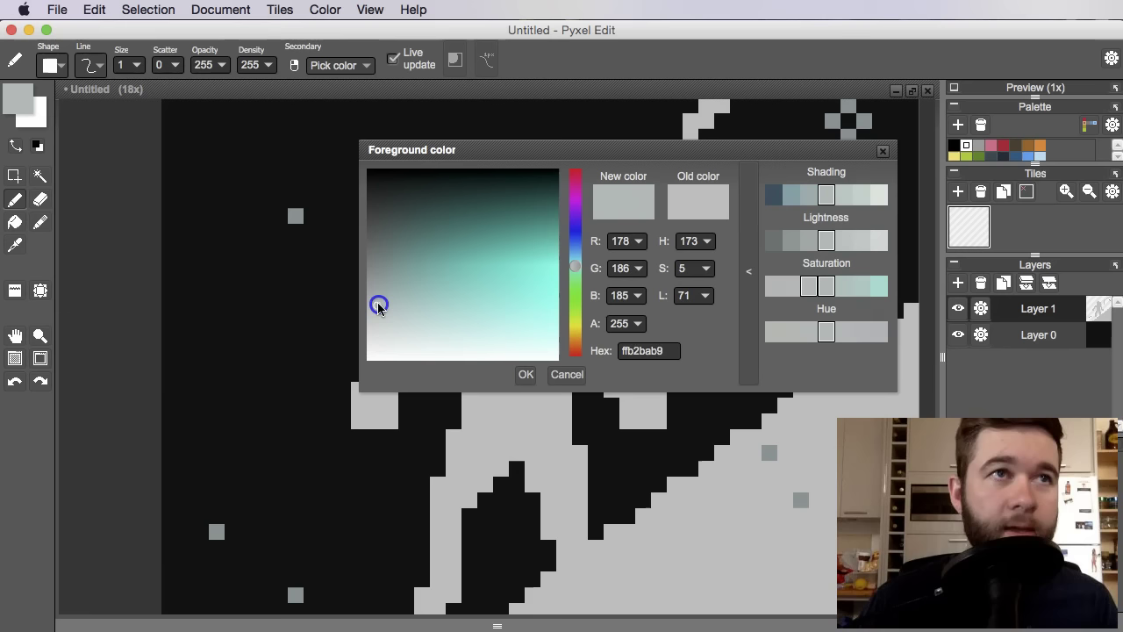
mouse_move(377, 318)
mouse_down()
mouse_move(381, 297)
mouse_move(376, 312)
mouse_up()
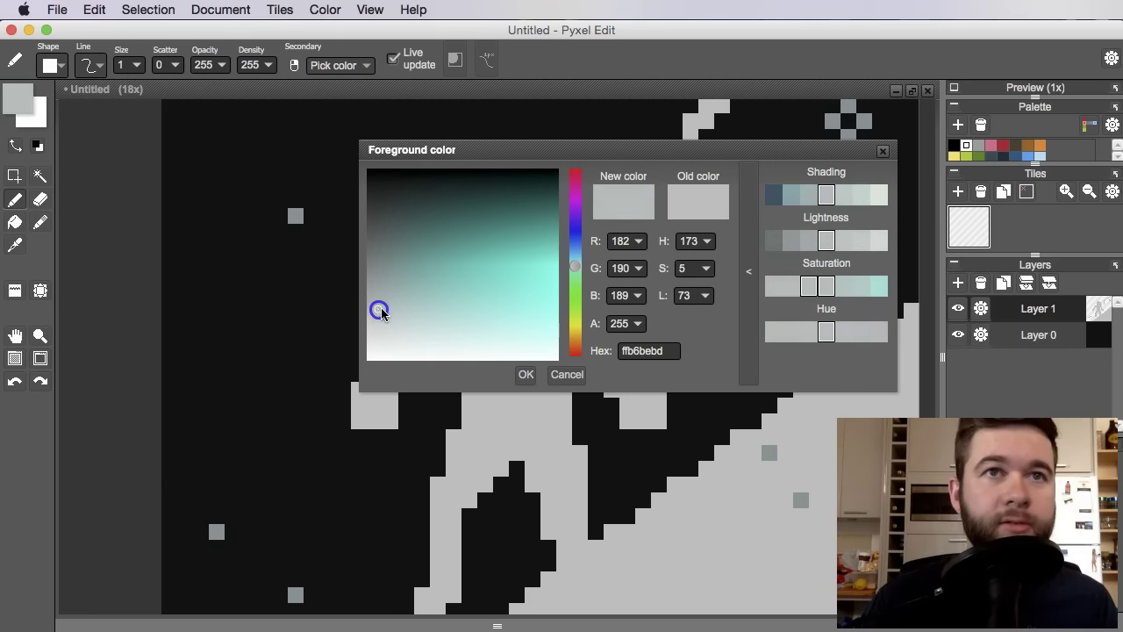
drag(576, 265, 576, 253)
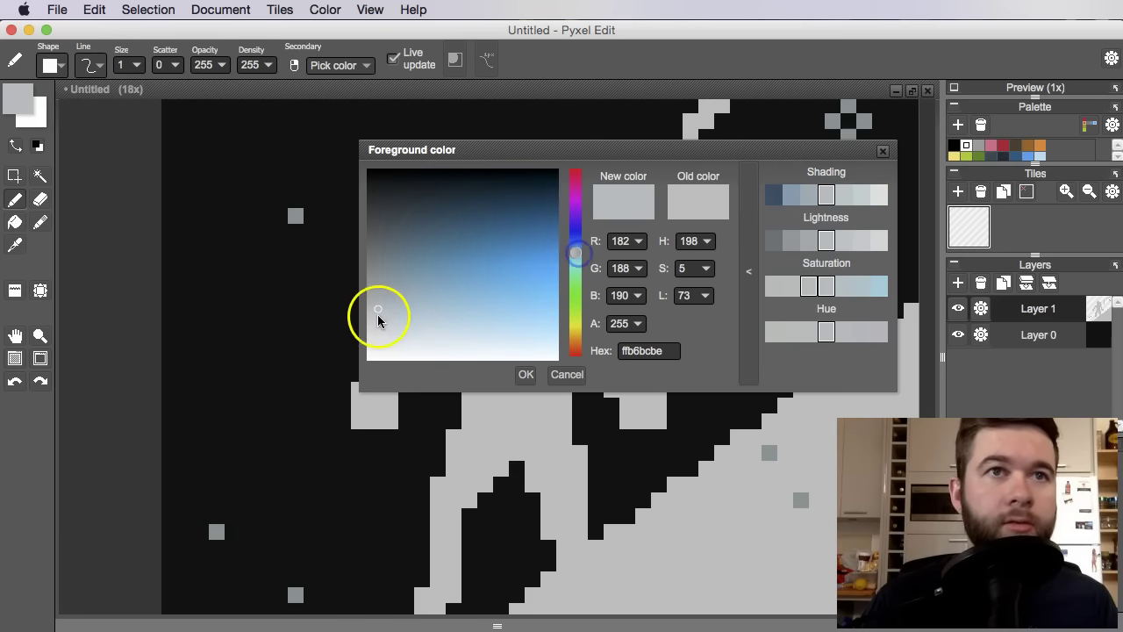
click(389, 301)
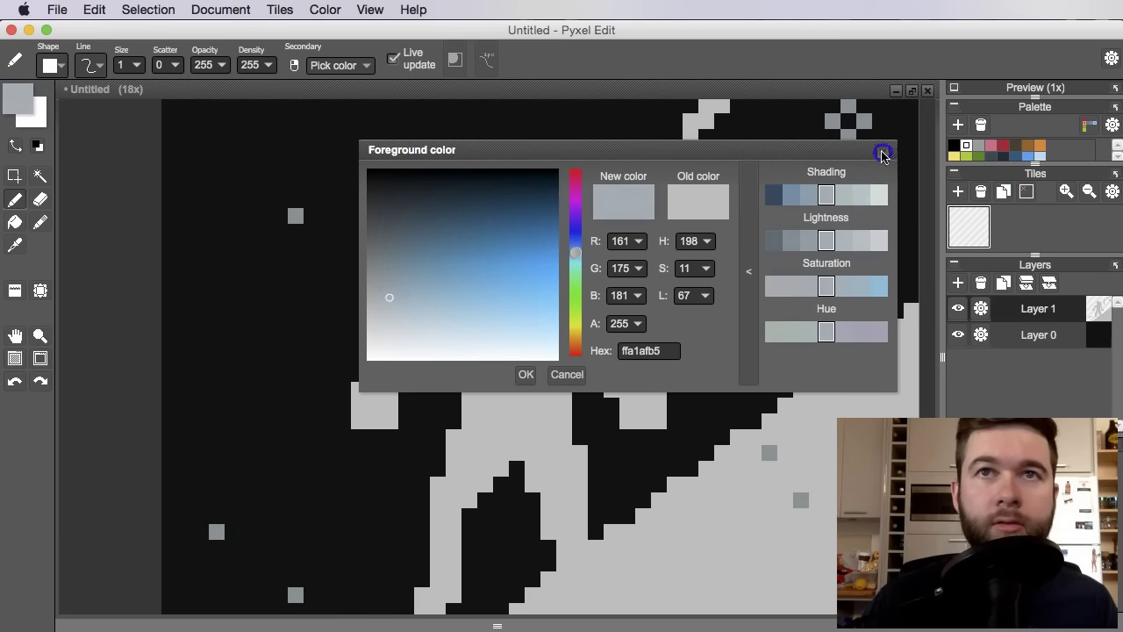
click(883, 151)
Paint a small blue-grey shadow patch on the torso beside the left-side armpit.
scroll(569, 301, up, 3)
mouse_move(398, 331)
mouse_down()
mouse_move(449, 420)
mouse_move(440, 402)
mouse_move(436, 433)
mouse_up()
drag(438, 386, 472, 306)
scroll(493, 365, down, 5)
drag(491, 363, 490, 369)
scroll(487, 351, up, 5)
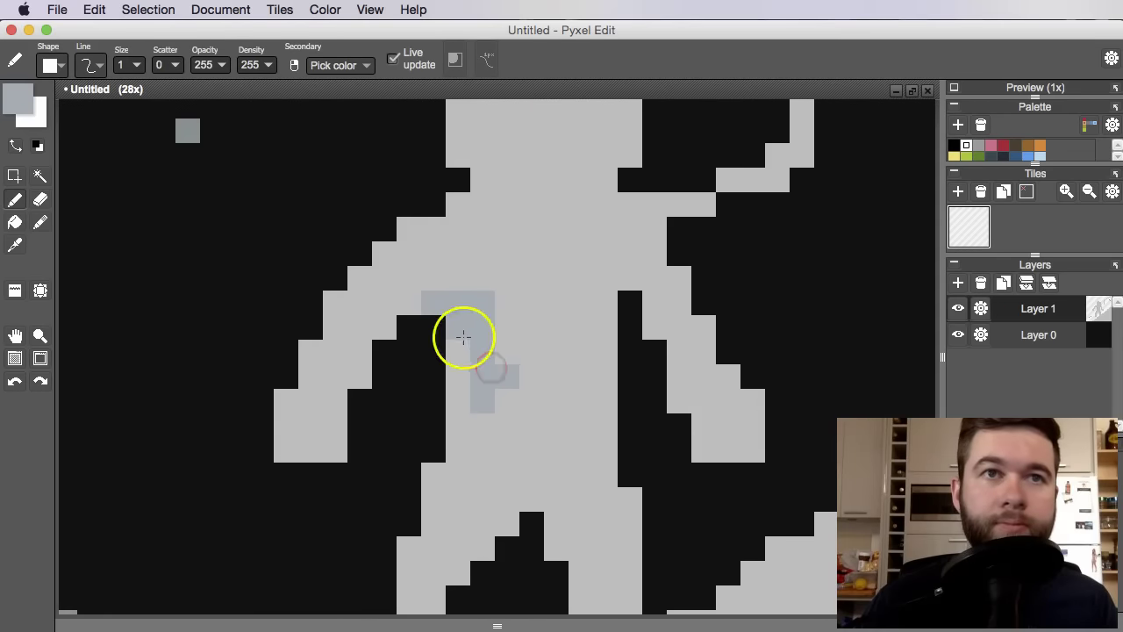
drag(438, 326, 460, 379)
drag(486, 403, 489, 408)
scroll(490, 407, down, 4)
scroll(477, 363, up, 3)
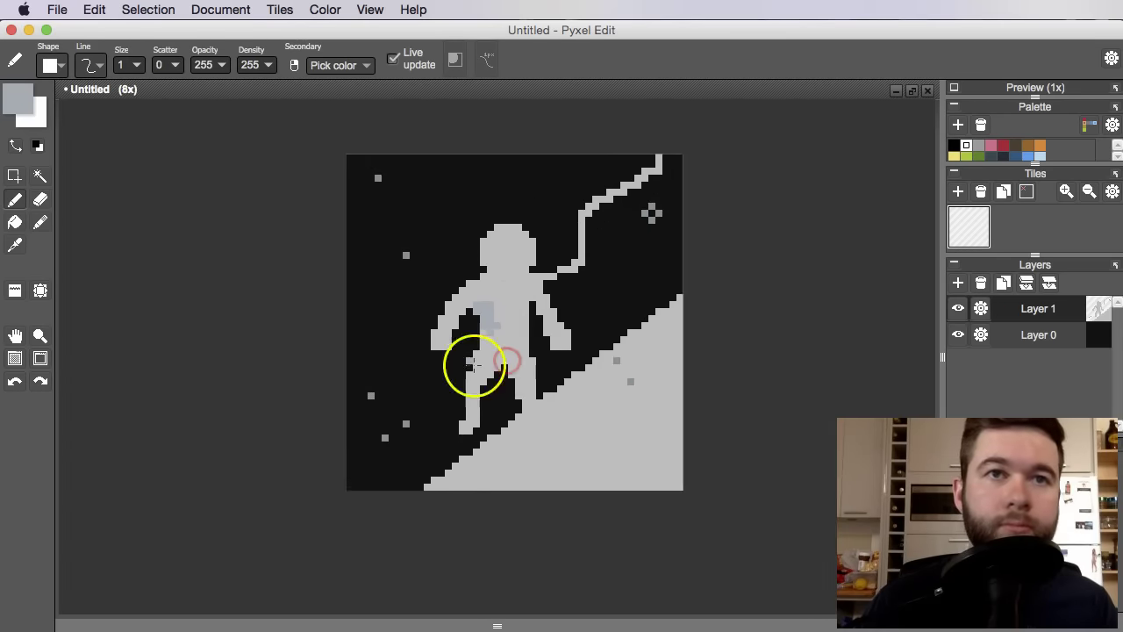
Undo the stray stroke at the canvas's left edge, then add a new layer between the character and background layers.
click(347, 339)
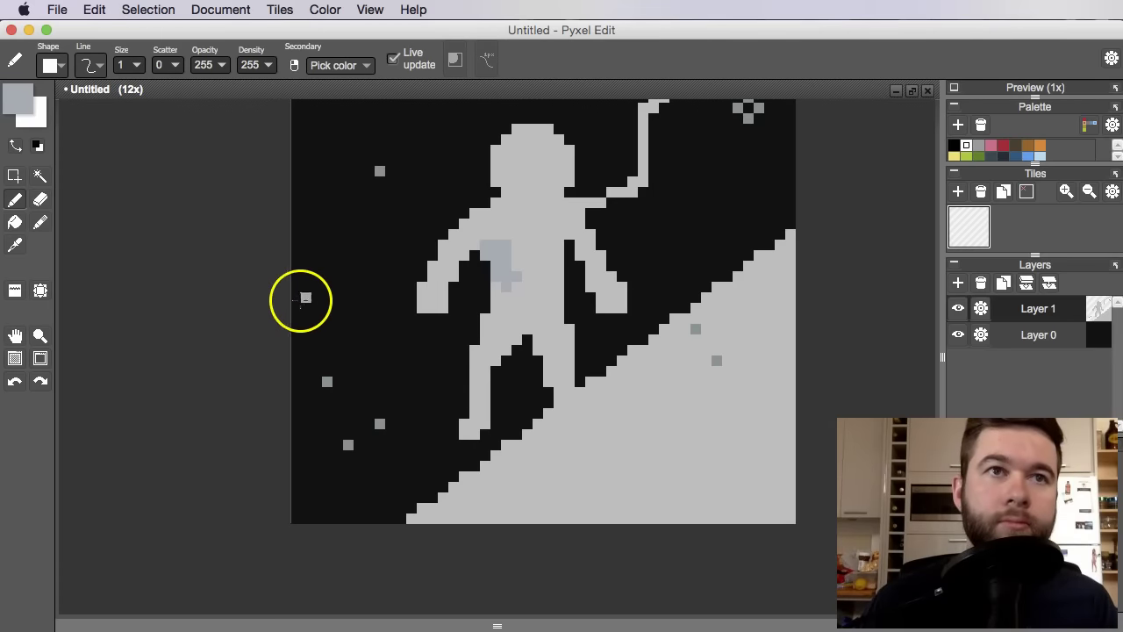
key(super+z)
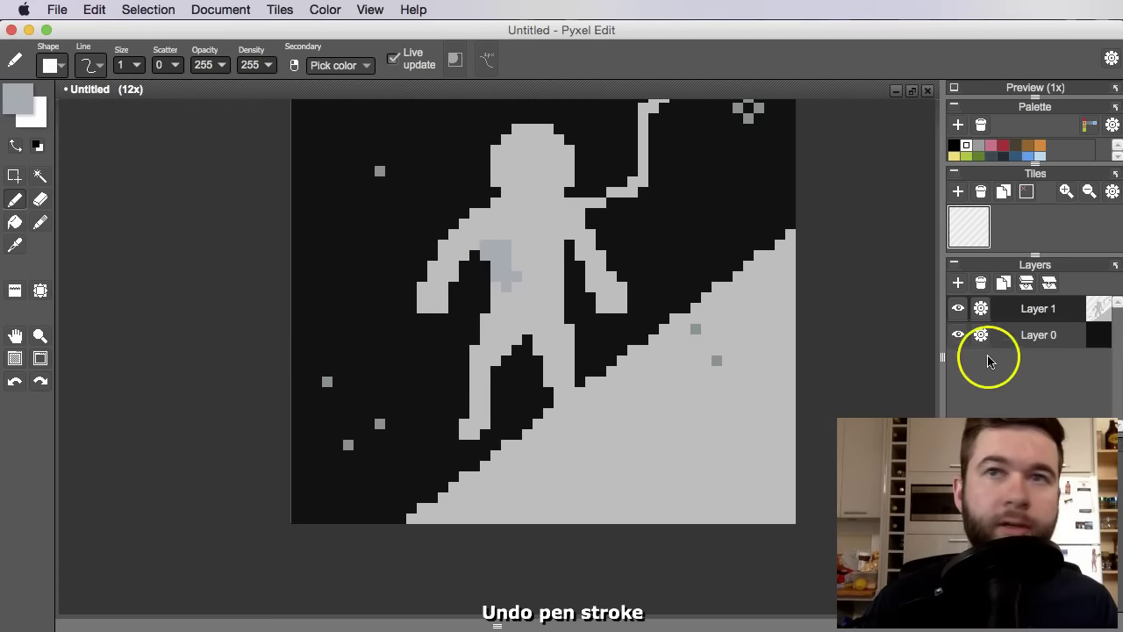
click(957, 282)
drag(1072, 314, 1056, 343)
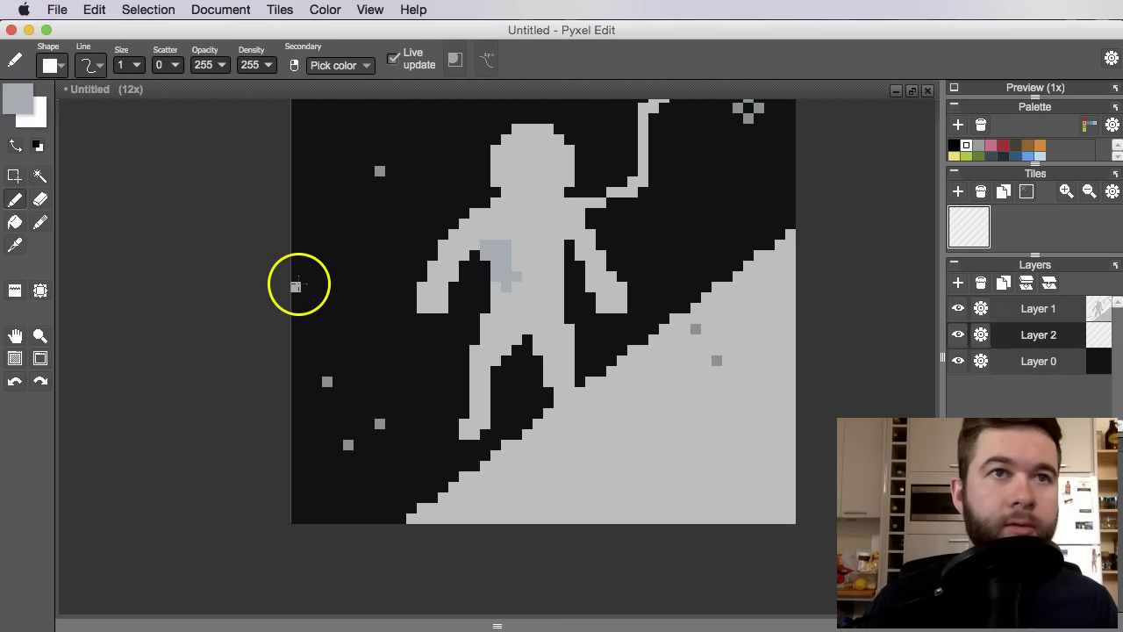
Draw a blue-grey curved hill line on the new layer from the canvas's left edge down behind the legs into the diagonal slope.
drag(287, 284, 422, 318)
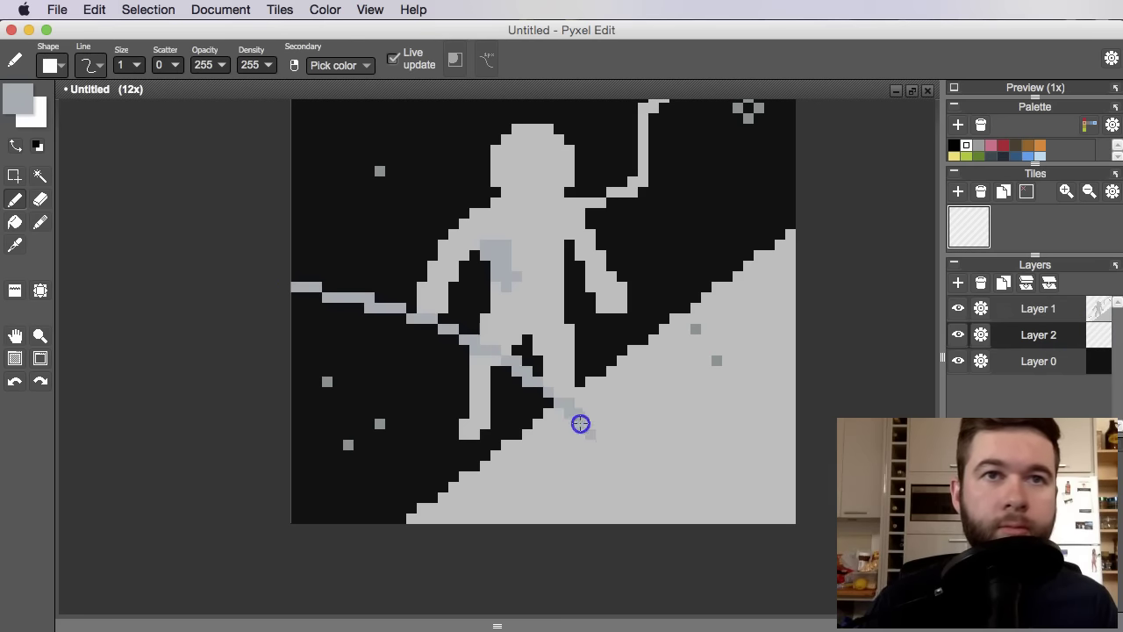
scroll(649, 377, down, 2)
scroll(599, 412, up, 1)
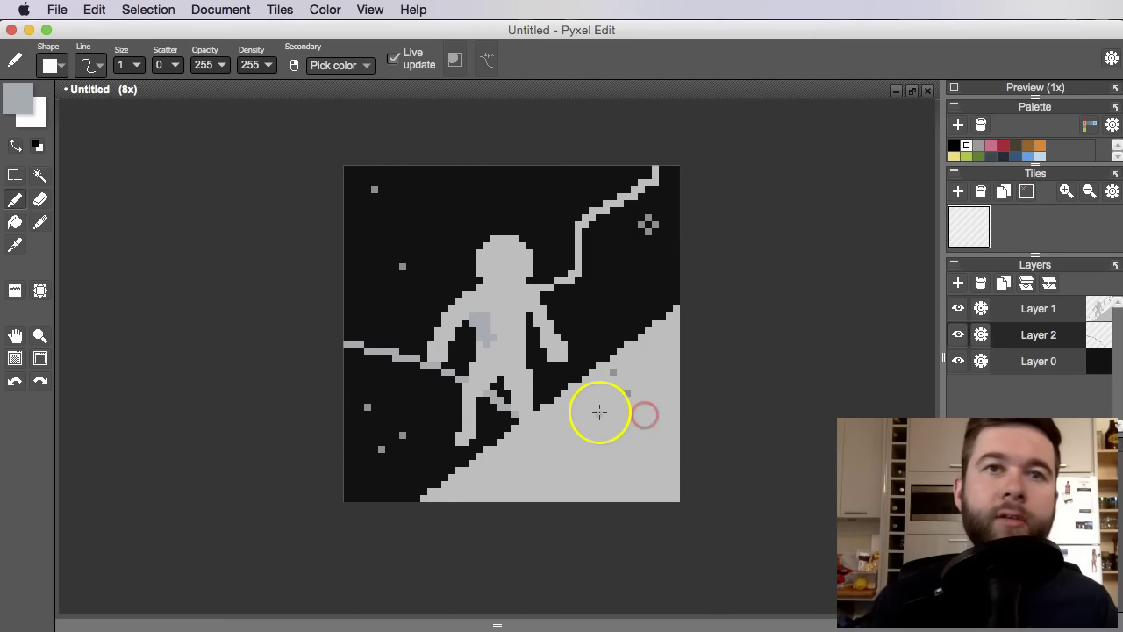
Switch to the flood fill and set the foreground colour to a medium blue for the background hill.
scroll(616, 418, up, 3)
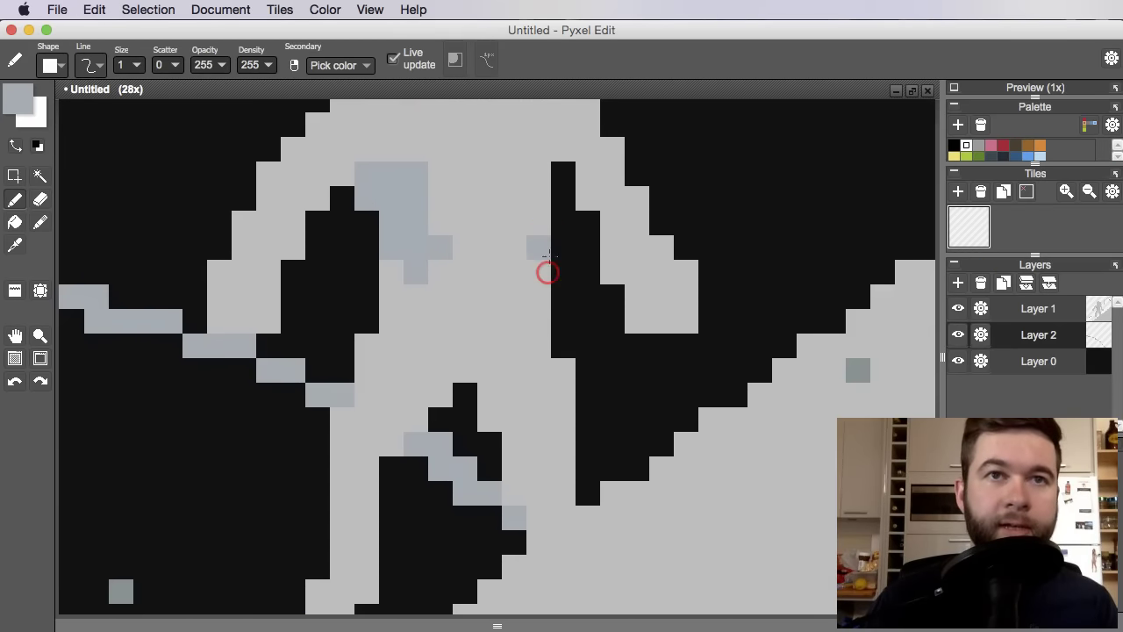
scroll(570, 316, down, 1)
scroll(579, 336, down, 3)
scroll(571, 338, up, 3)
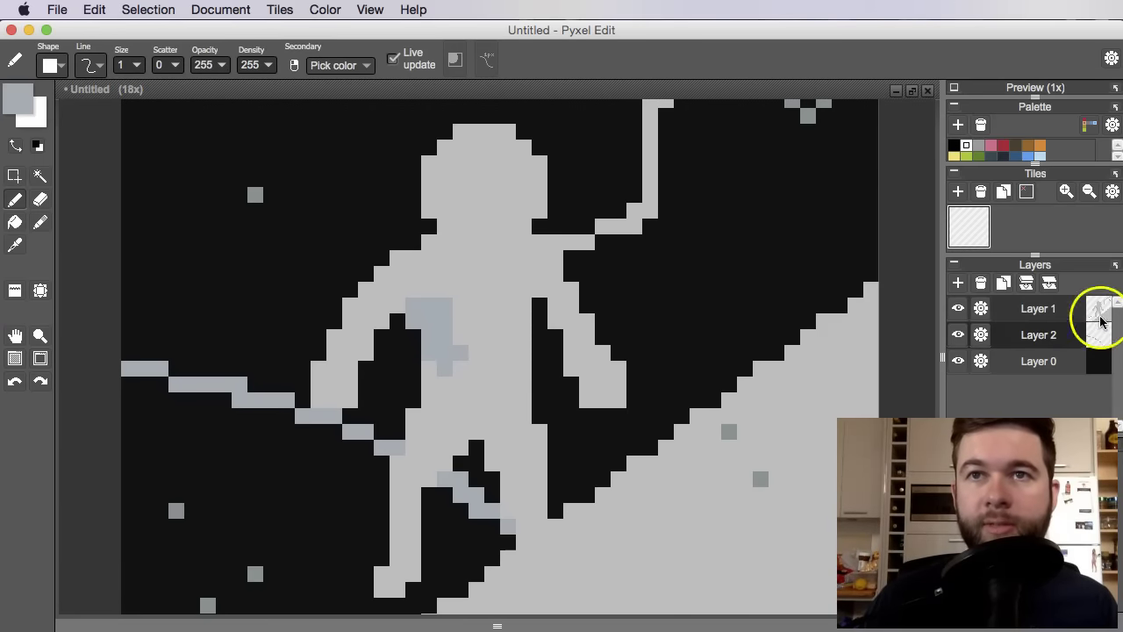
drag(553, 399, 707, 375)
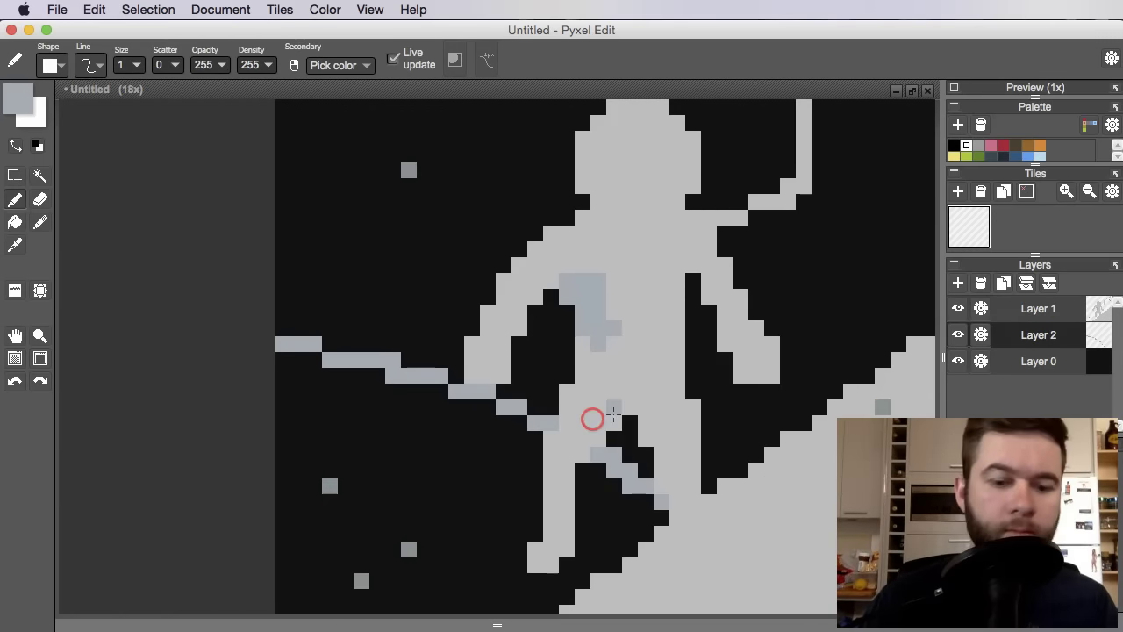
key(g)
click(19, 107)
click(17, 110)
drag(447, 275, 521, 257)
click(879, 151)
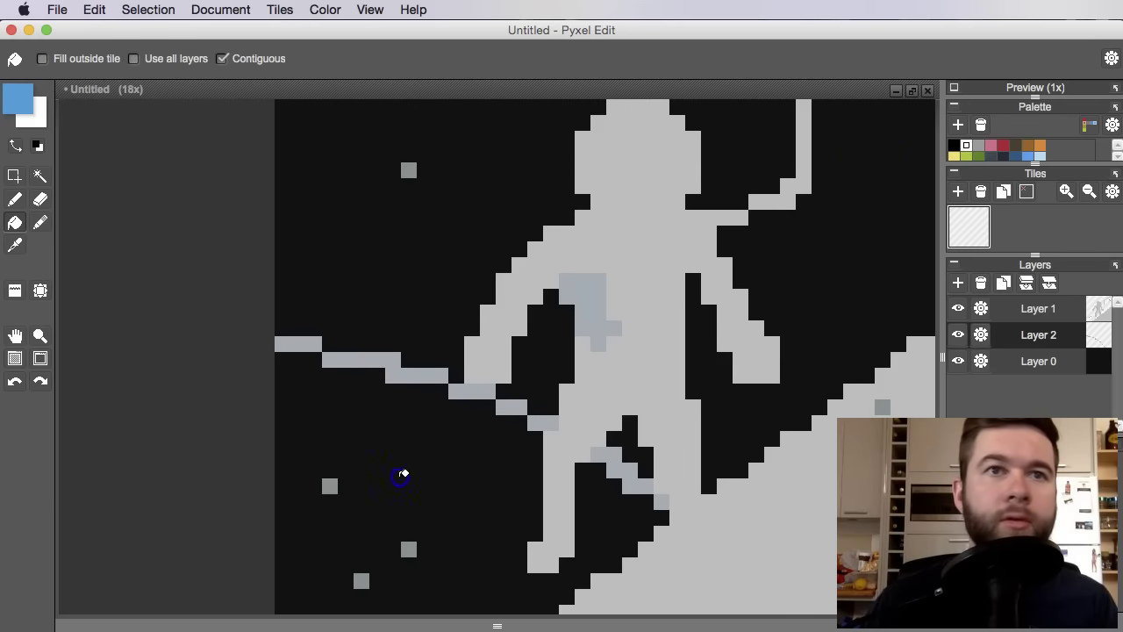
Flood-fill the area below the curved hill line and the line's own segments with blue on Layer 2.
click(401, 472)
click(415, 379)
click(298, 345)
click(474, 390)
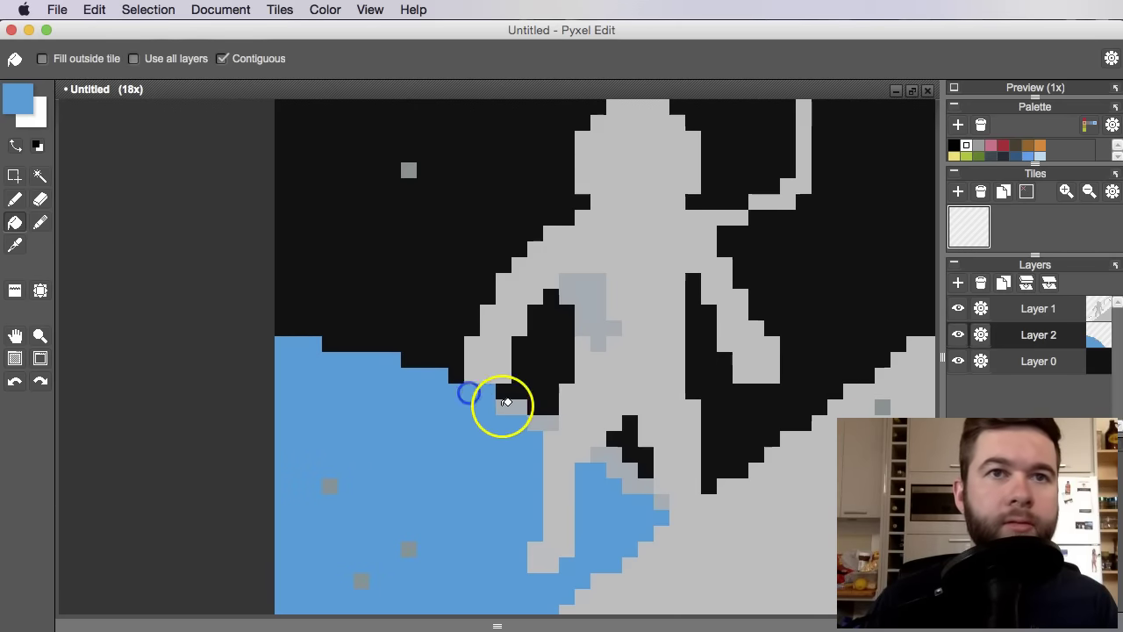
click(509, 405)
click(597, 452)
click(664, 493)
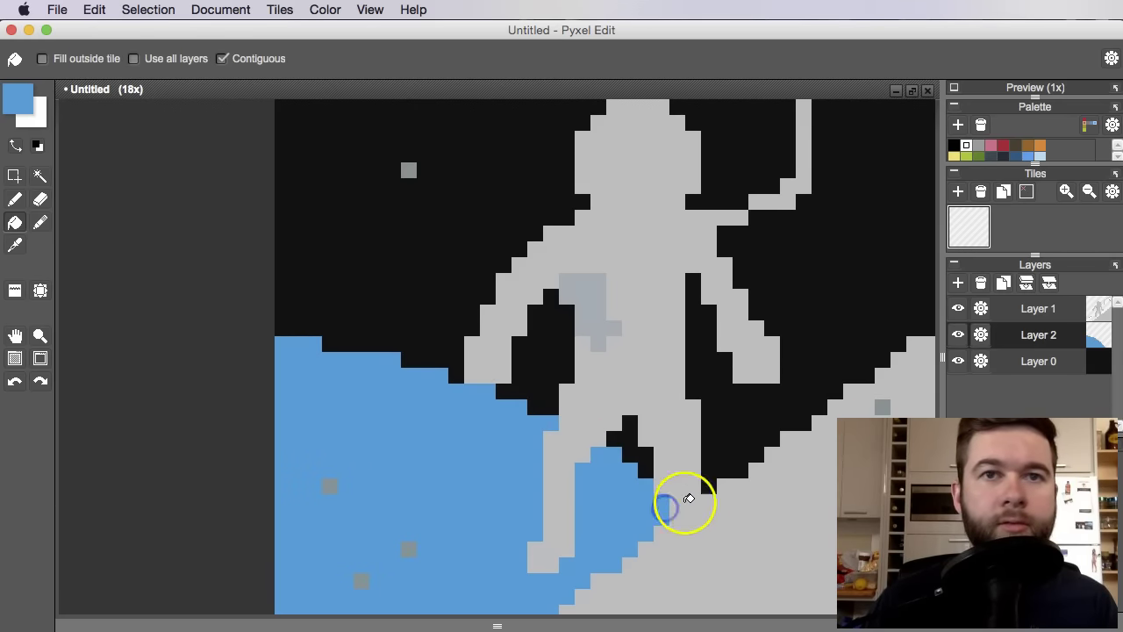
On Layer 1, select a rectangle around the star pixels overlapping the blue hill, delete them and clear the selection.
scroll(680, 500, down, 3)
drag(734, 502, 623, 424)
drag(578, 391, 589, 408)
scroll(543, 448, up, 2)
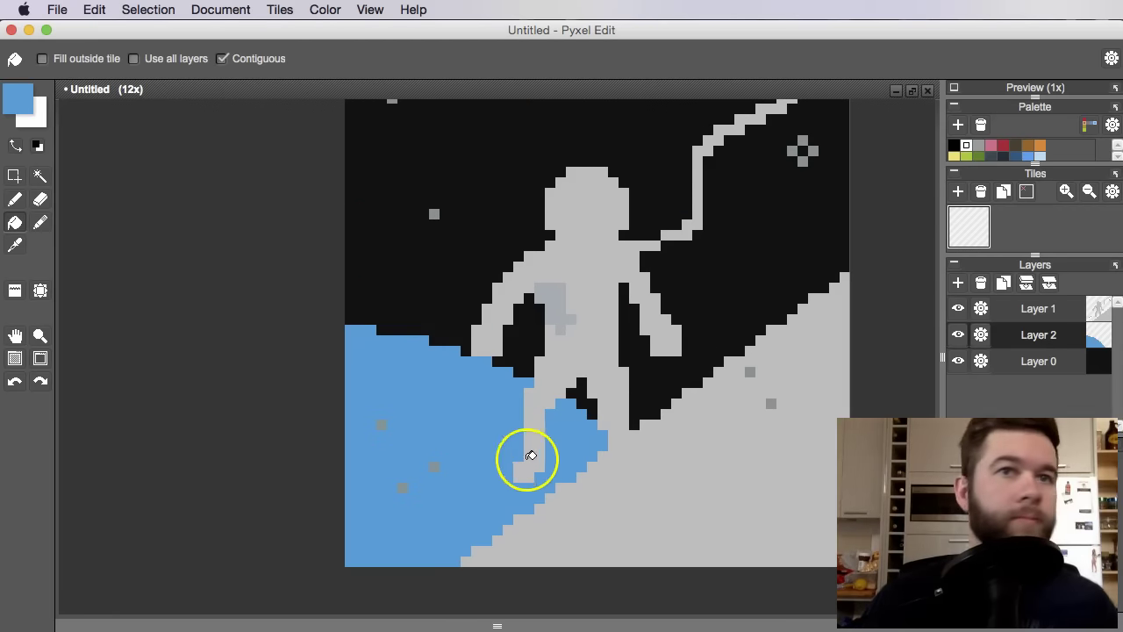
click(1038, 314)
click(1038, 360)
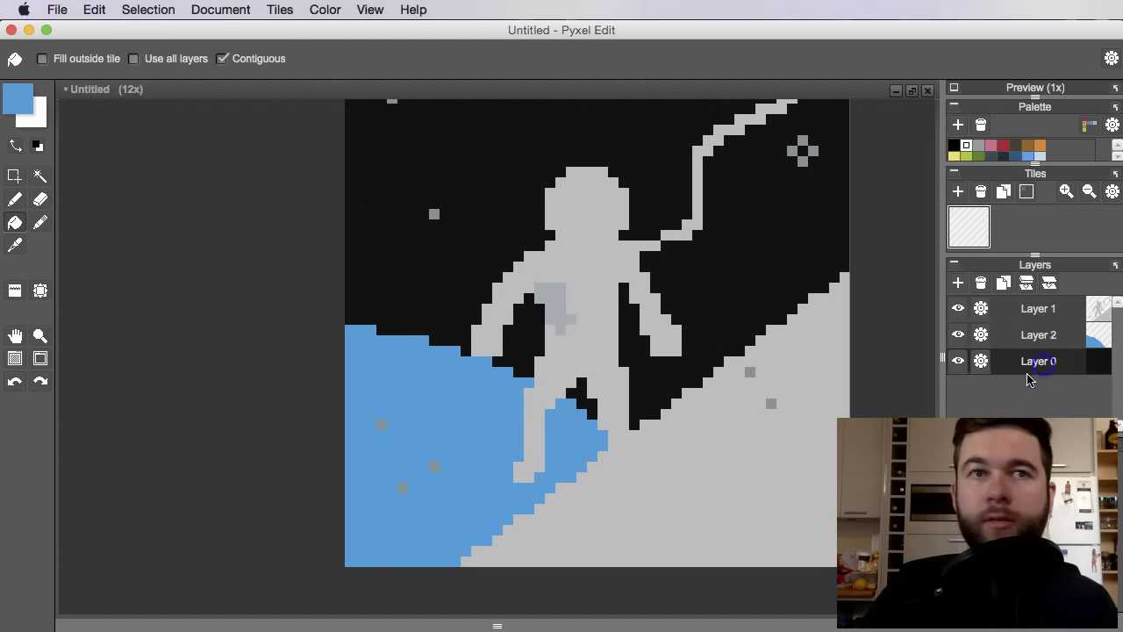
click(1051, 337)
click(1047, 311)
scroll(432, 343, down, 2)
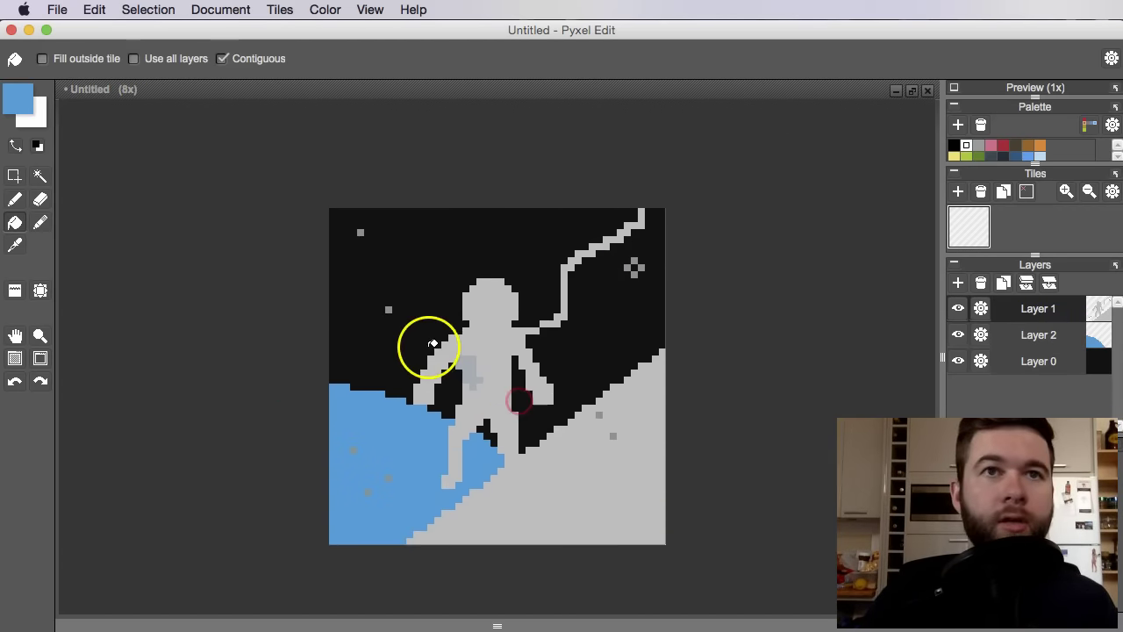
scroll(547, 393, up, 2)
key(m)
click(443, 431)
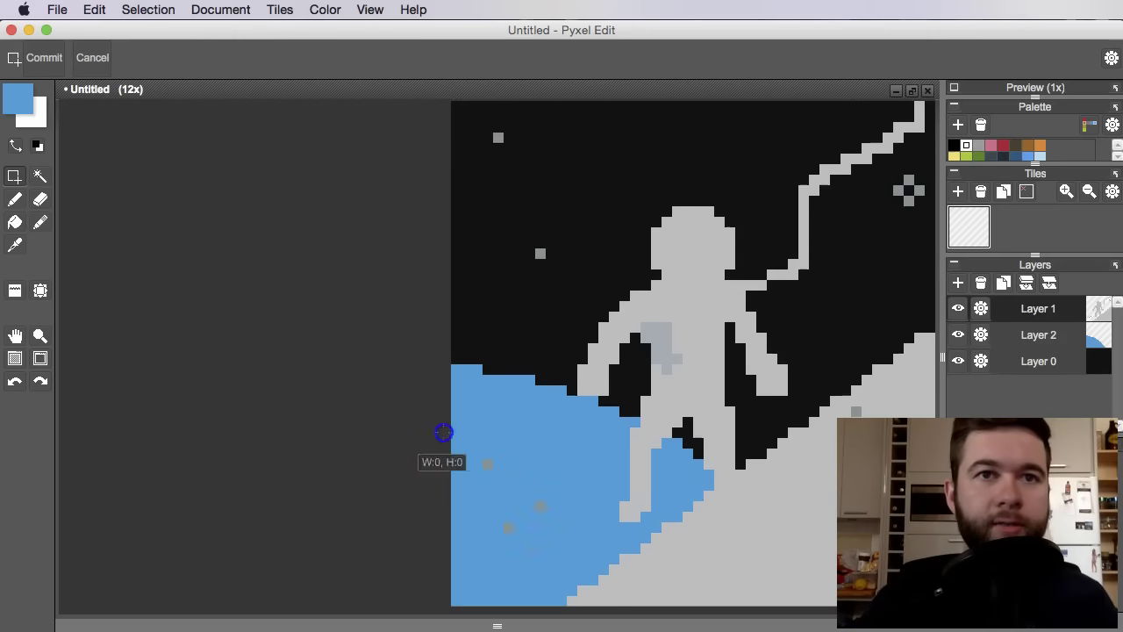
drag(443, 432, 569, 552)
key(Delete)
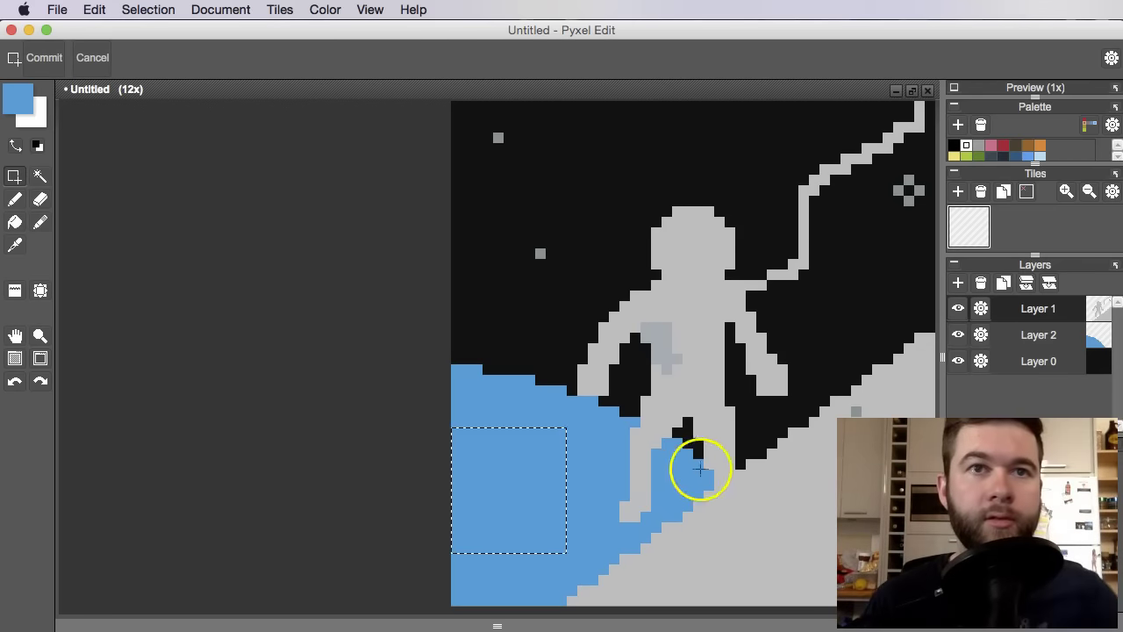
click(757, 353)
Sample the torso's blue-grey and shade the left-side arm's inner edge, the torso's flank and the left-side leg down to the foot.
key(space)
drag(520, 226, 533, 325)
key(space)
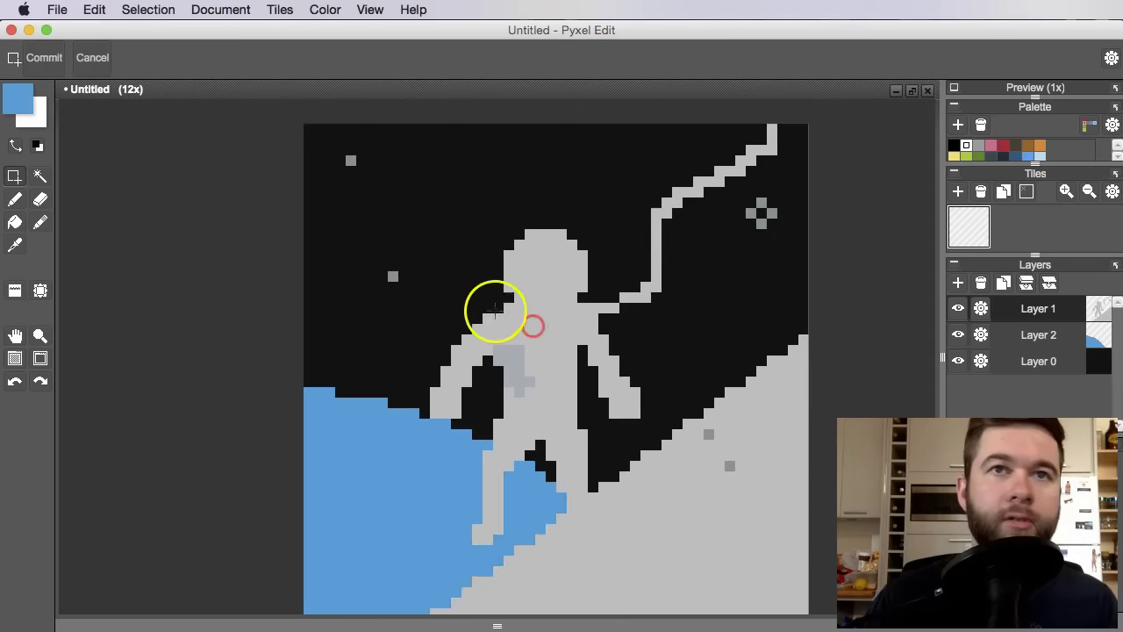
scroll(496, 312, up, 1)
click(488, 330)
key(b)
alt+click(506, 380)
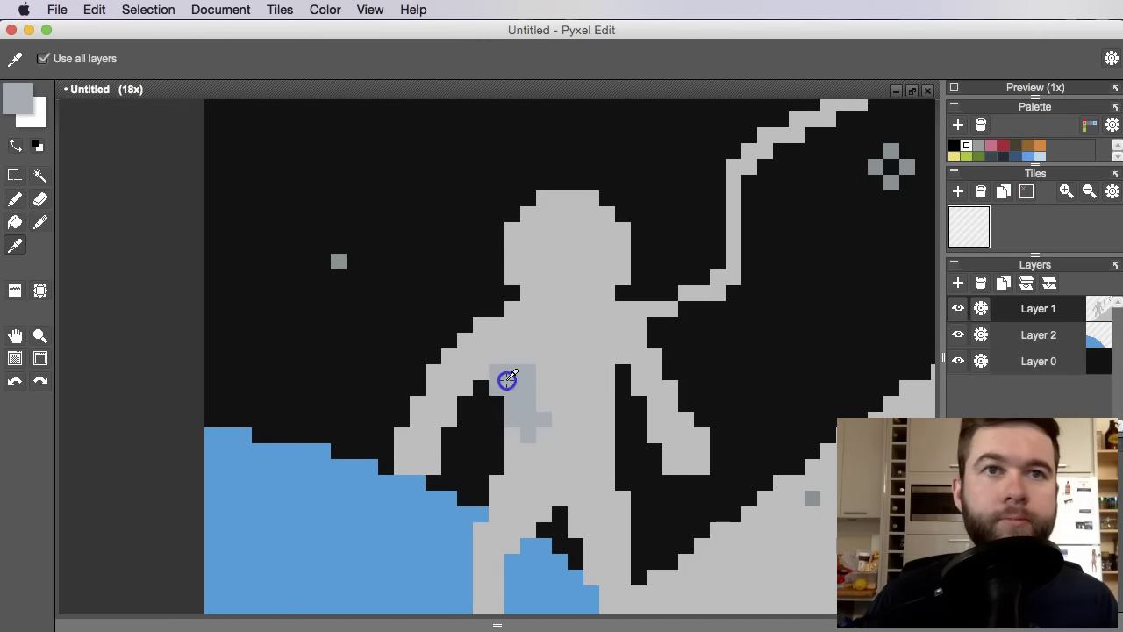
key(space)
drag(506, 381, 549, 308)
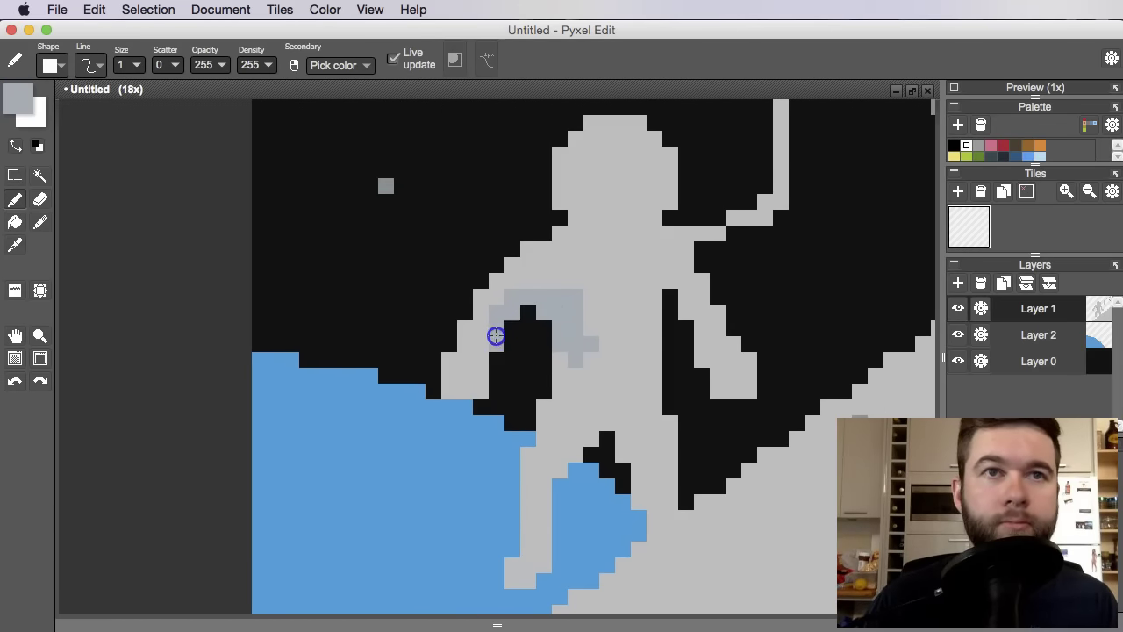
drag(571, 422, 552, 384)
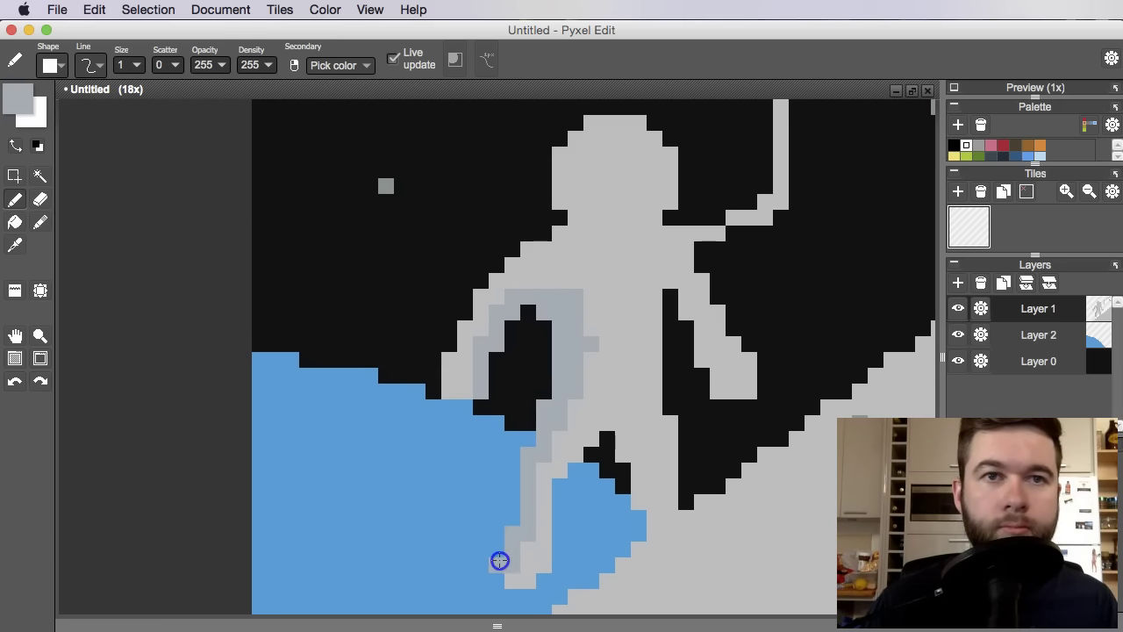
Paint blue-grey shading over the lower part of the figure's right-side leg, from the crotch to the slope.
scroll(537, 448, down, 3)
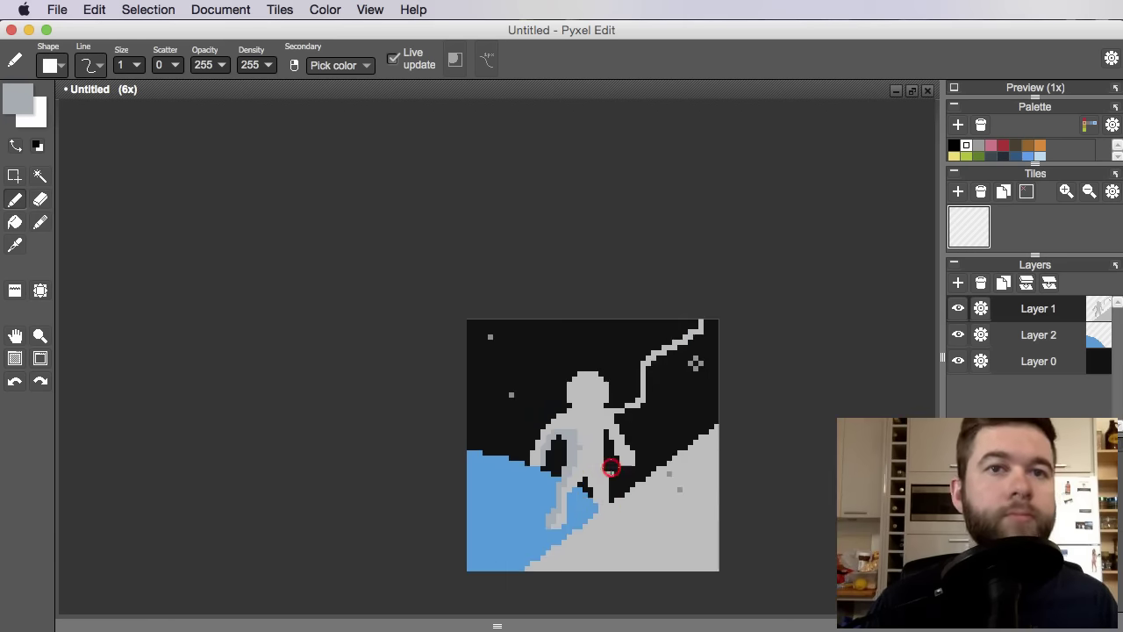
scroll(562, 465, up, 3)
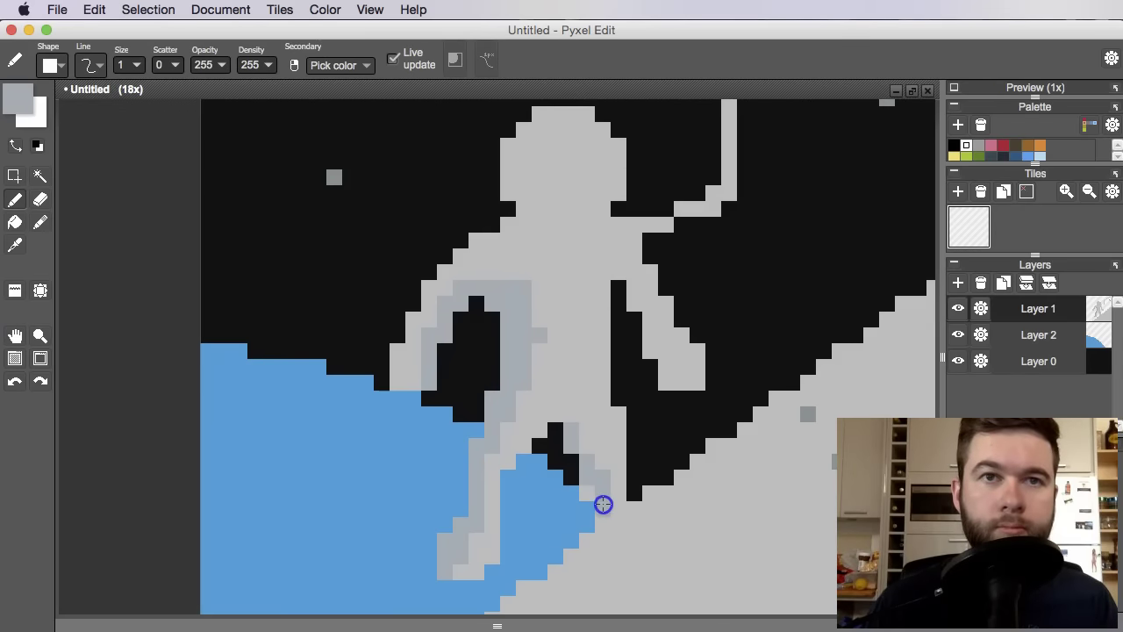
drag(612, 360, 624, 446)
mouse_move(597, 533)
mouse_down()
mouse_move(587, 482)
mouse_move(628, 448)
mouse_move(613, 537)
mouse_move(614, 510)
mouse_up()
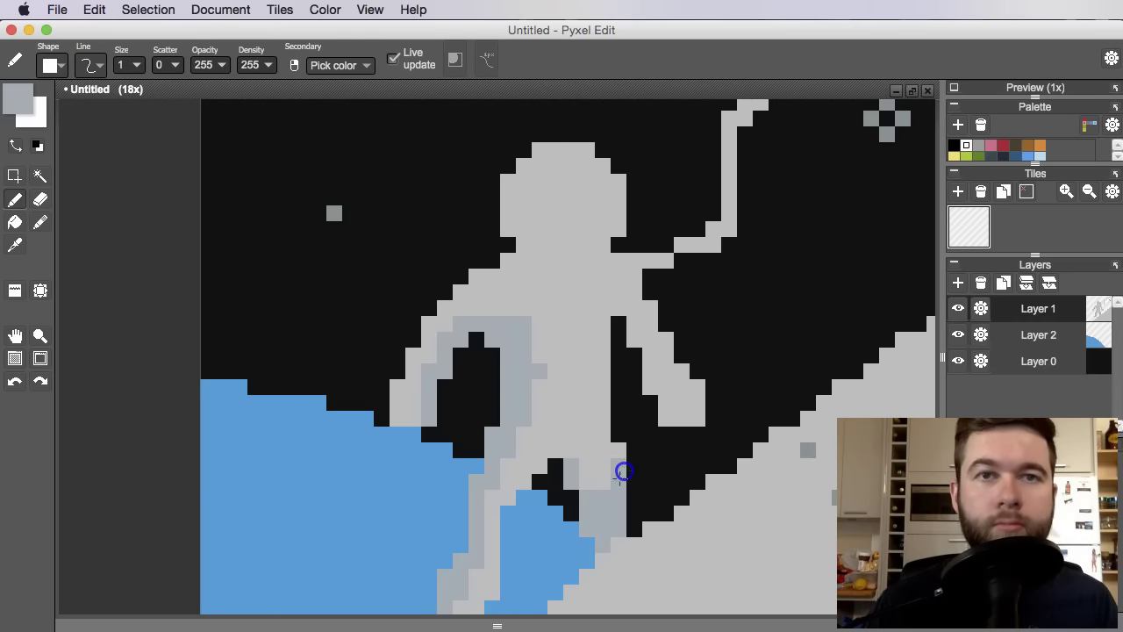
Redo the right-side arm's inner shadow down to the hand and add a blue-grey patch on the torso beside the armpit.
scroll(623, 472, down, 3)
scroll(642, 431, up, 3)
click(579, 336)
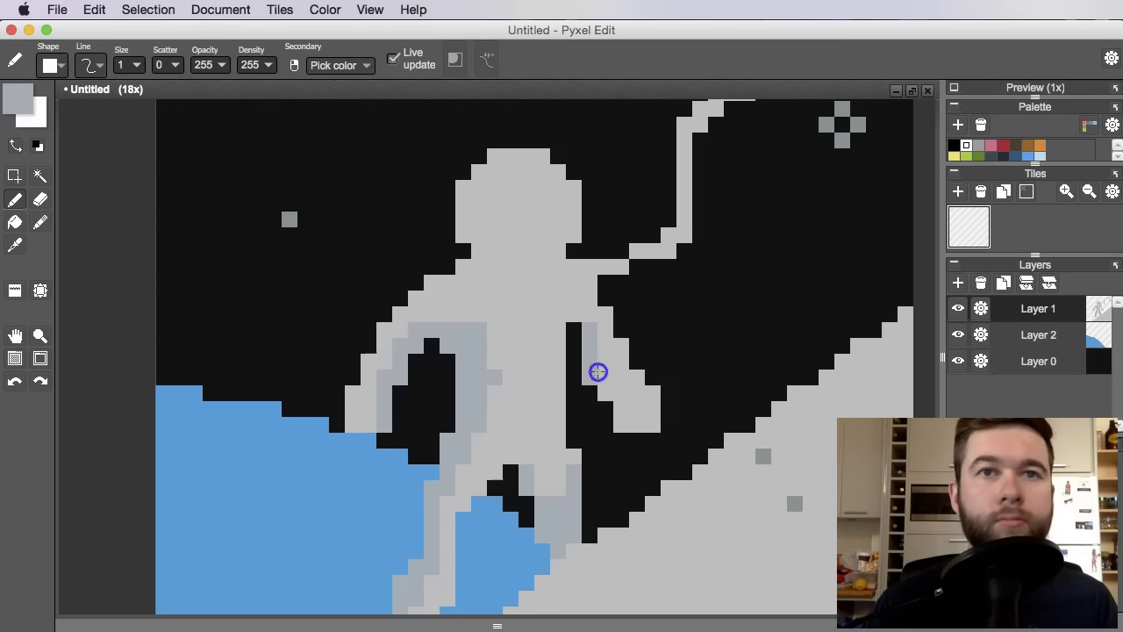
key(super+z)
drag(611, 376, 624, 418)
drag(548, 372, 588, 379)
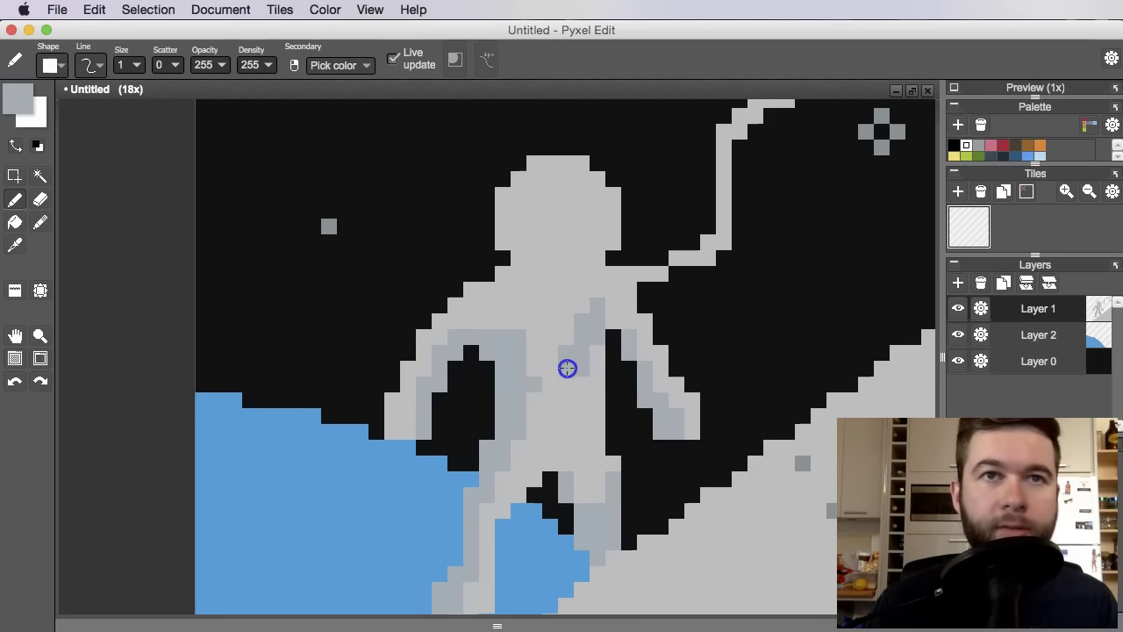
Undo the stray pen strokes, widen the left-side torso shadow toward the centre and shade the area above the crotch.
key(super+z)
scroll(605, 395, left, 1)
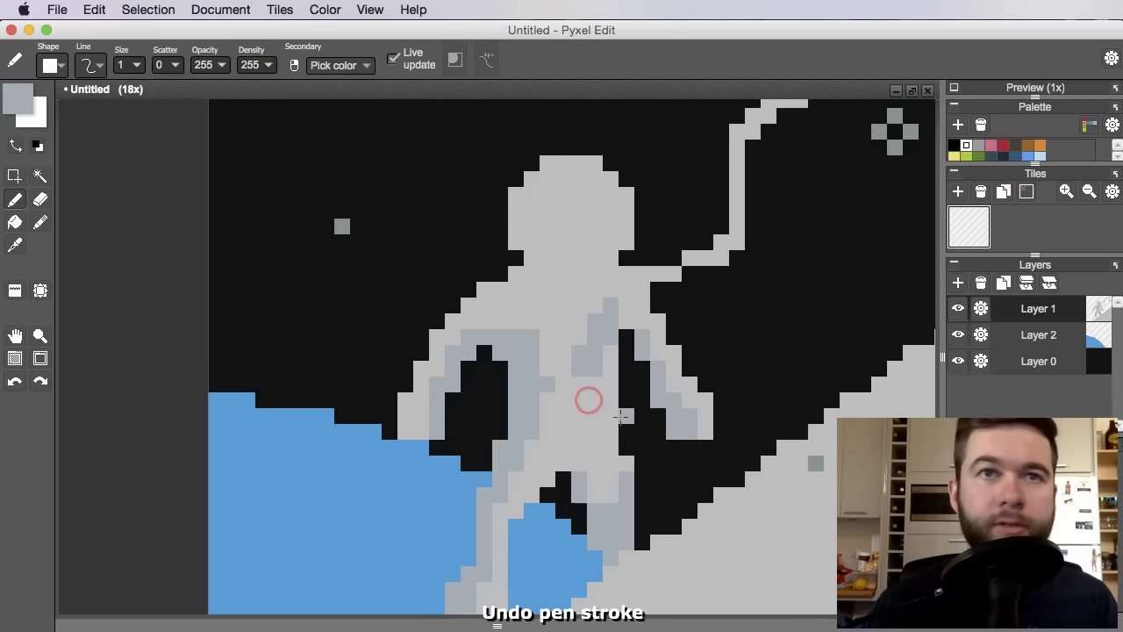
mouse_move(523, 342)
mouse_down()
mouse_move(559, 386)
mouse_move(529, 430)
mouse_up()
scroll(558, 428, down, 3)
scroll(562, 421, left, 1)
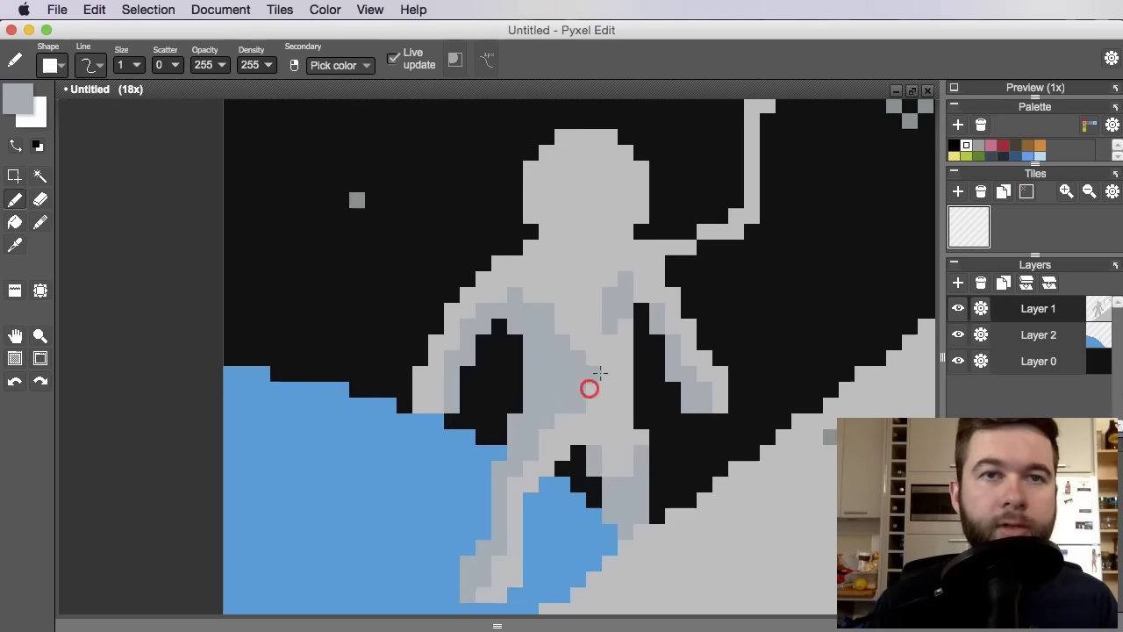
key(super+z)
mouse_move(566, 404)
mouse_down()
mouse_move(604, 374)
mouse_move(639, 409)
mouse_up()
scroll(599, 339, down, 4)
drag(619, 324, 629, 363)
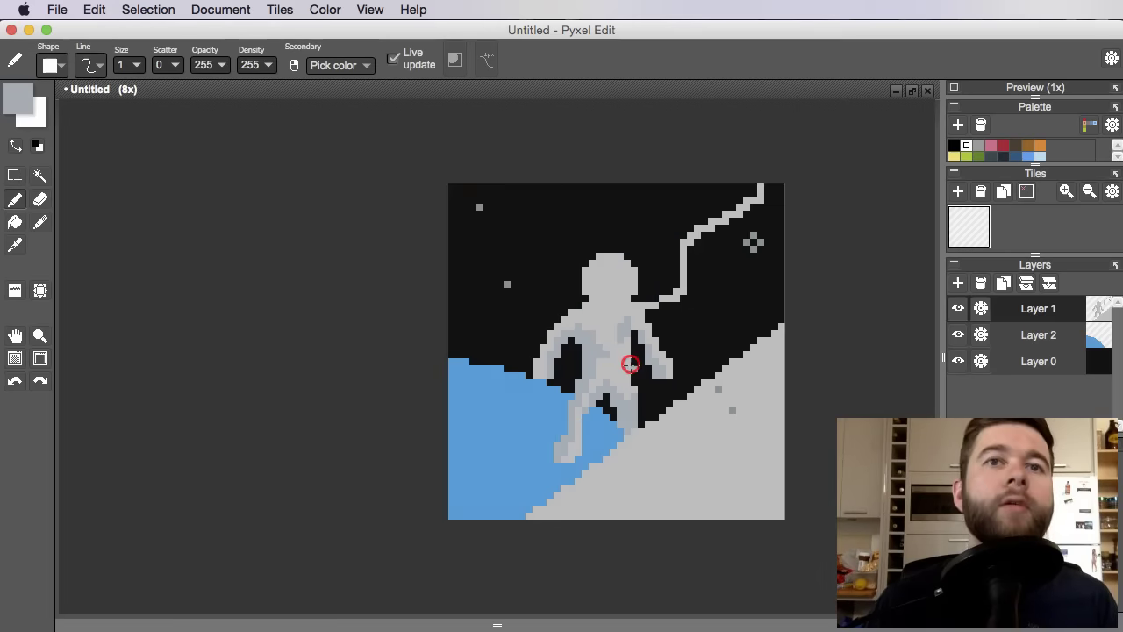
Paint a blue-grey collar shadow below the head, extend it over the right-side shoulder and undo the stray last stroke.
scroll(606, 302, up, 6)
drag(590, 266, 577, 345)
click(528, 360)
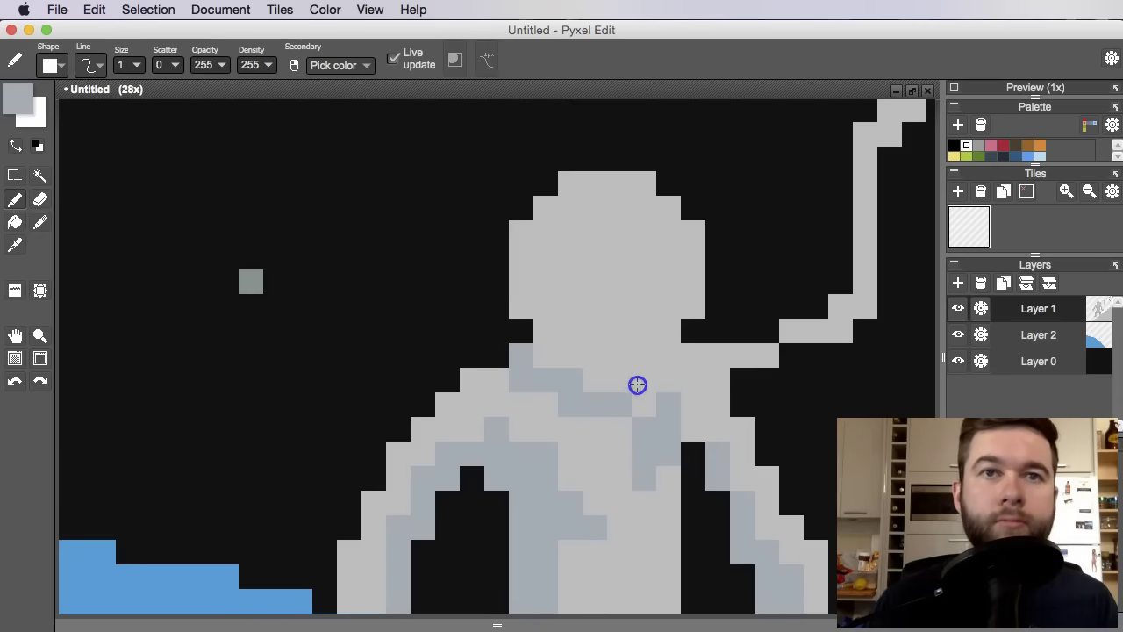
mouse_move(637, 384)
mouse_down()
mouse_move(667, 356)
mouse_move(641, 416)
mouse_up()
mouse_move(680, 384)
mouse_down()
mouse_move(710, 372)
mouse_move(577, 346)
mouse_up()
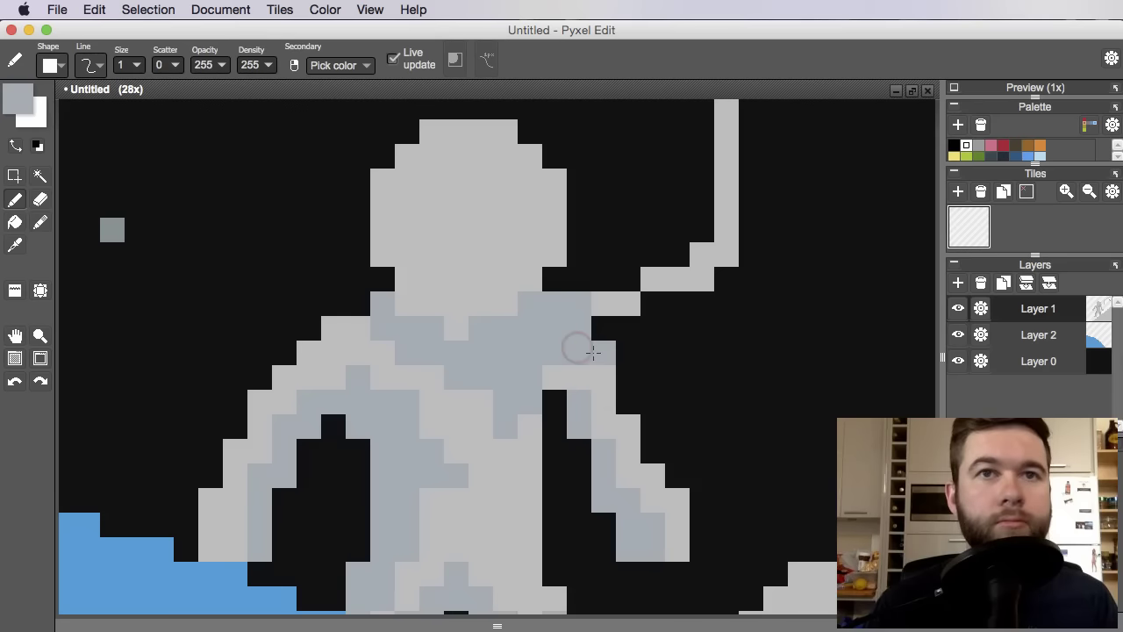
key(super+z)
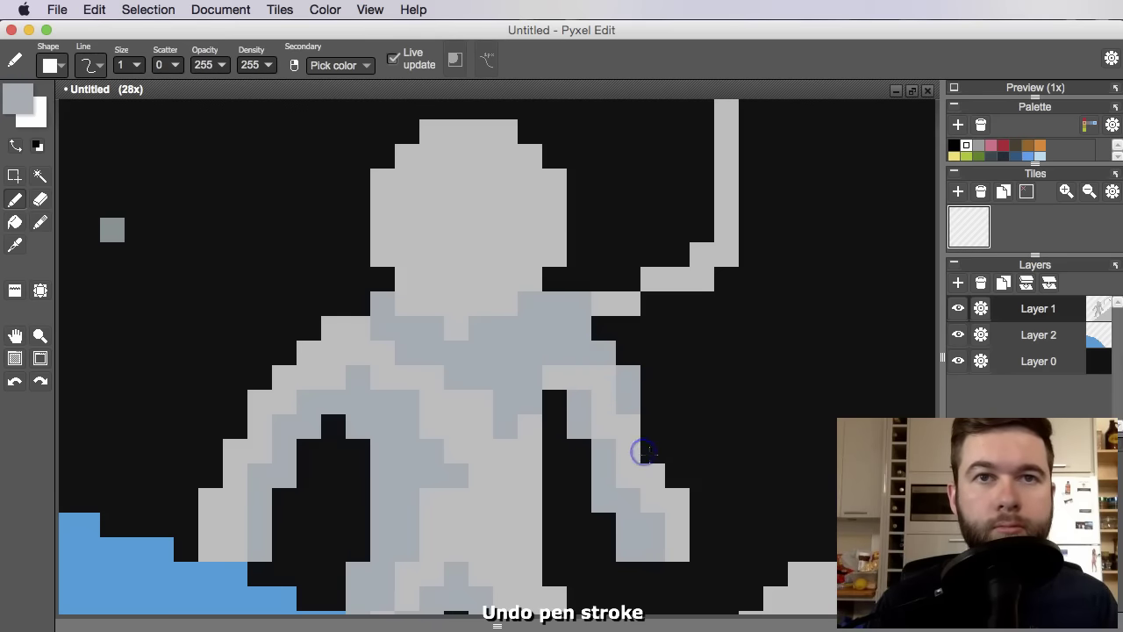
Shade the right-side arm's outer edge and the torso's right side down to the hip in blue-grey.
scroll(657, 476, down, 5)
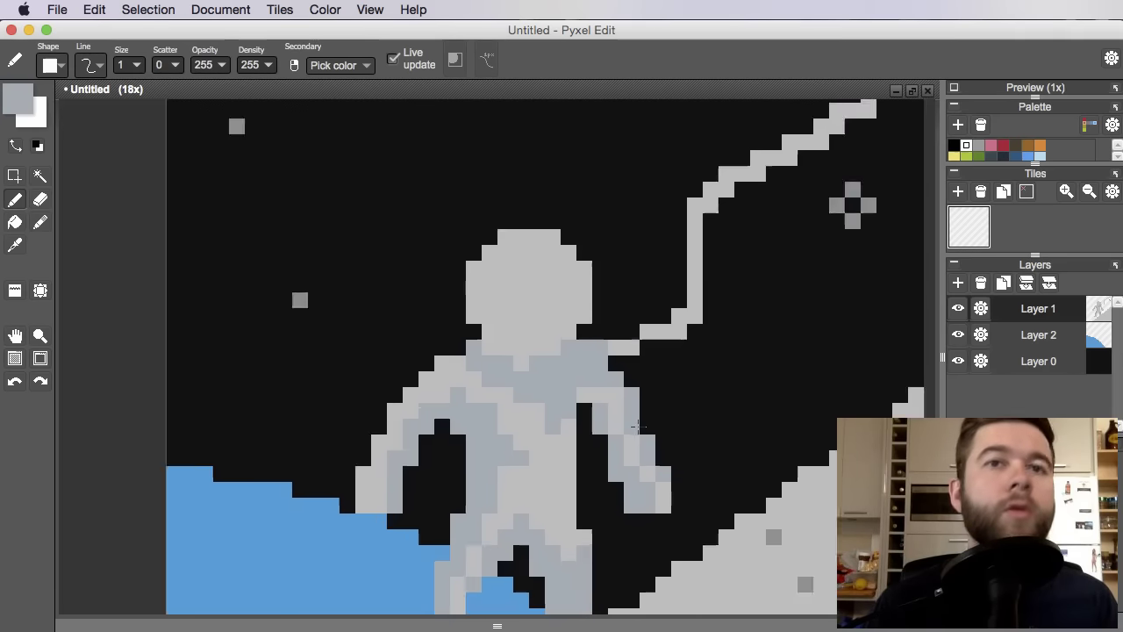
scroll(646, 406, up, 5)
mouse_move(582, 427)
mouse_down()
mouse_move(614, 345)
mouse_move(598, 355)
mouse_move(619, 336)
mouse_move(606, 472)
mouse_move(627, 521)
mouse_up()
click(583, 375)
scroll(585, 432, down, 4)
drag(624, 437, 629, 378)
scroll(588, 399, up, 3)
Sample the light grey, repaint the torso's centre and nearby highlights with it, and sample the blue-grey again.
key(alt)
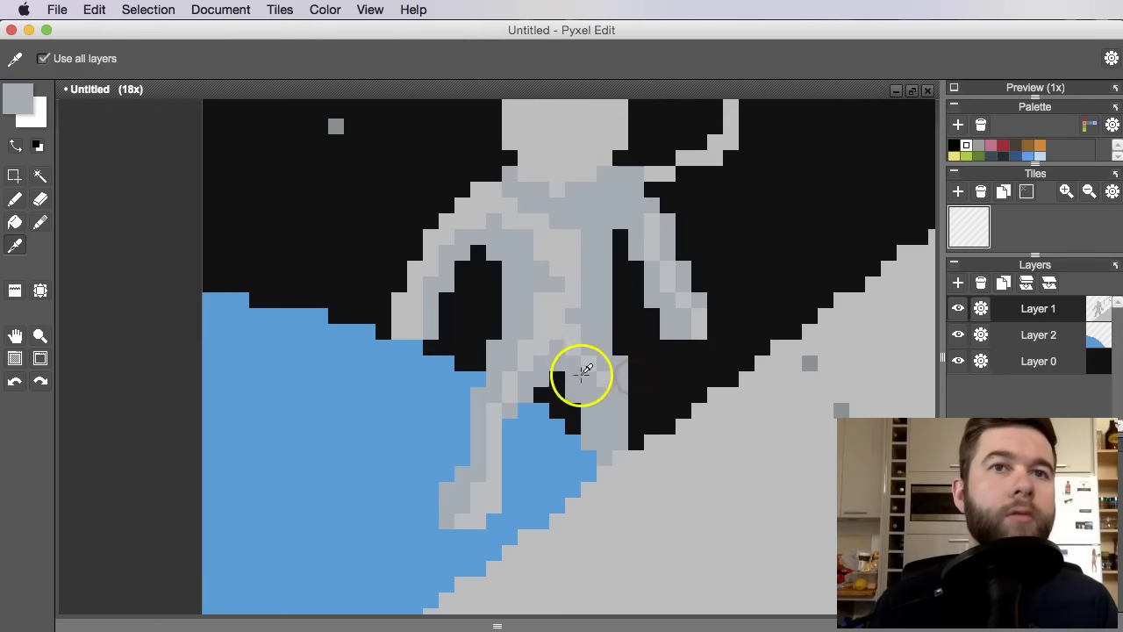
click(583, 373)
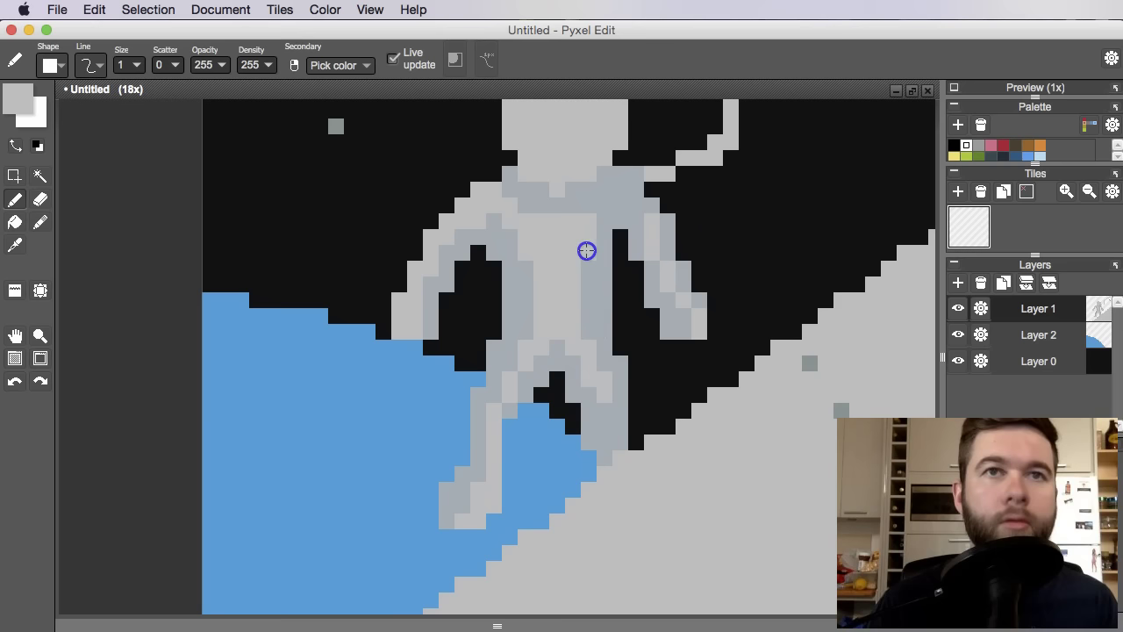
click(600, 210)
scroll(655, 227, down, 5)
drag(676, 258, 672, 340)
scroll(680, 312, down, 1)
scroll(672, 340, up, 3)
alt+click(609, 356)
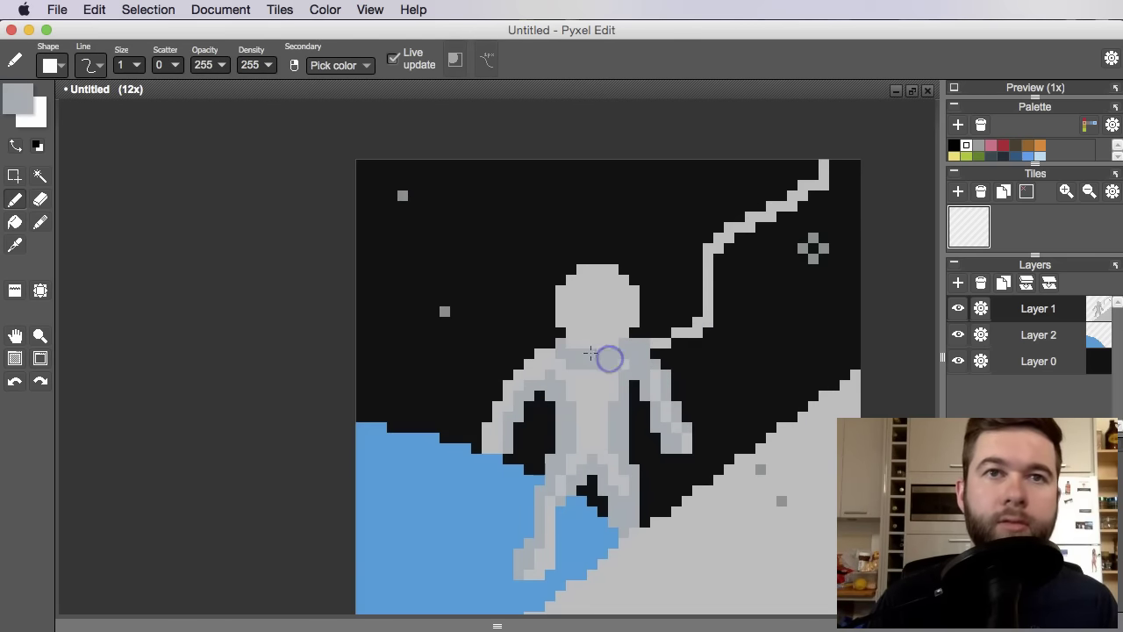
Examine the shaded astronaut and its tether within the whole scene at several zoom levels.
scroll(635, 325, down, 4)
drag(714, 382, 702, 396)
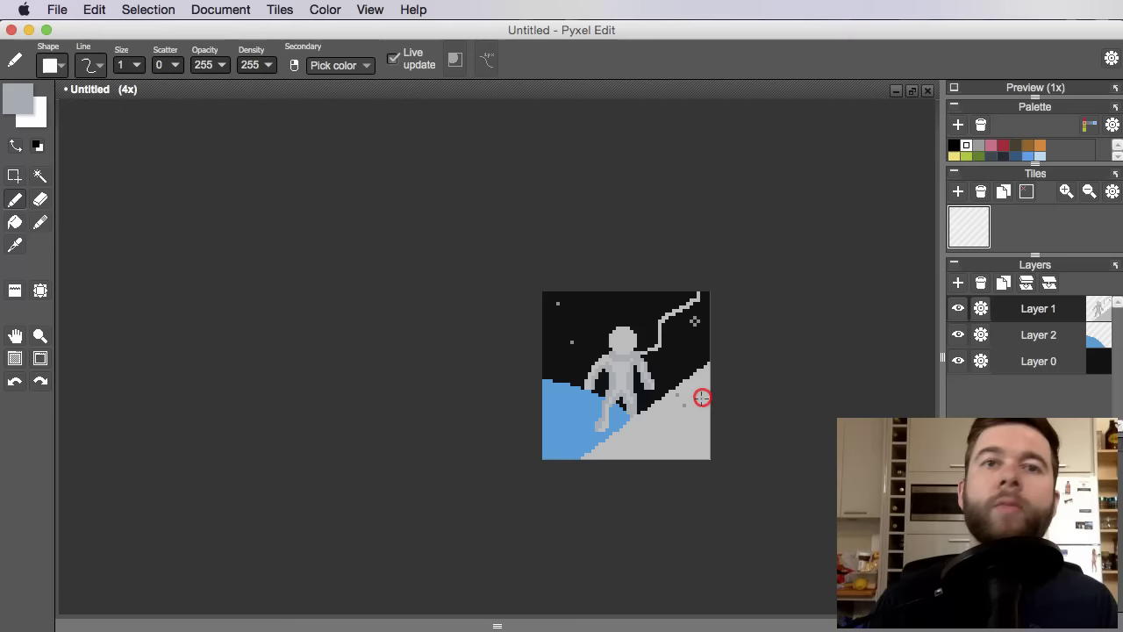
scroll(675, 369, up, 3)
drag(636, 359, 619, 387)
scroll(619, 387, up, 3)
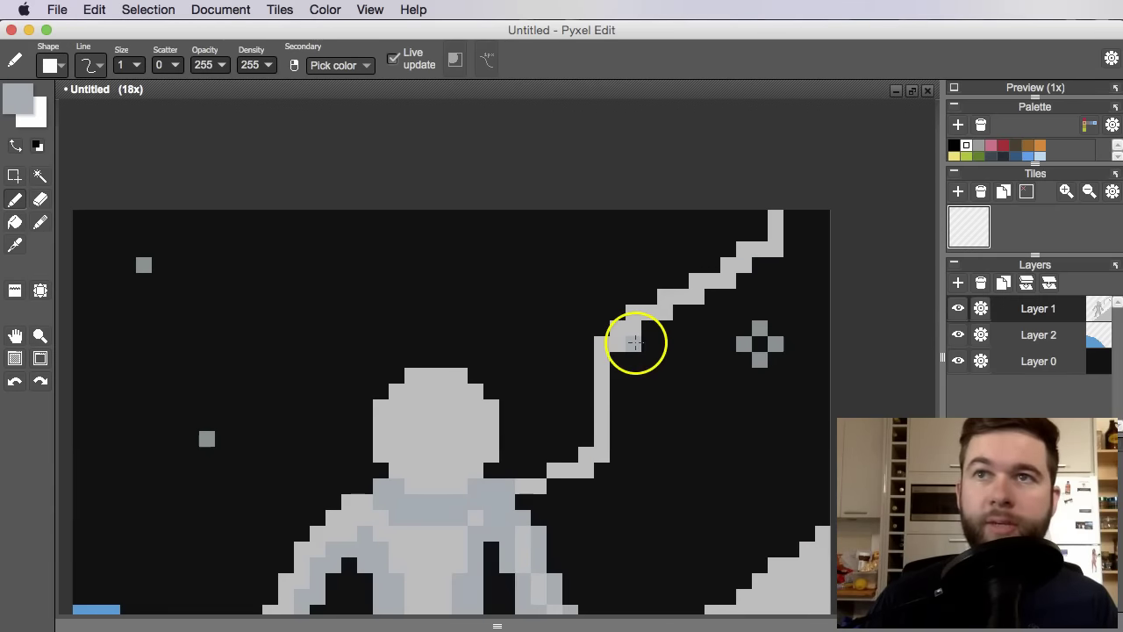
key(space)
scroll(634, 386, down, 3)
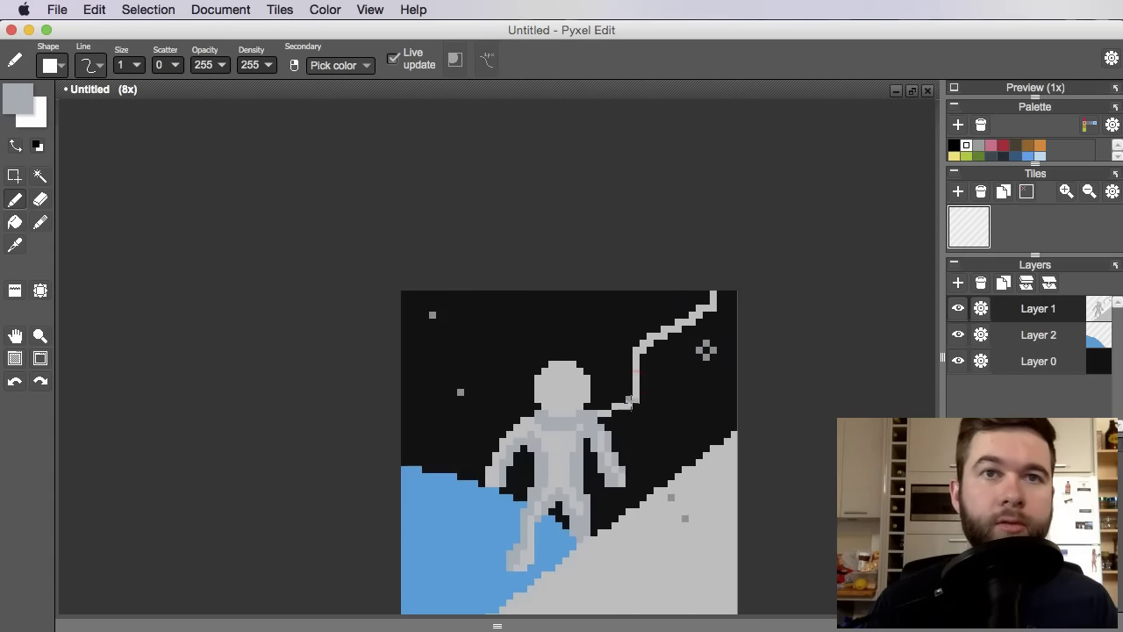
scroll(625, 413, up, 1)
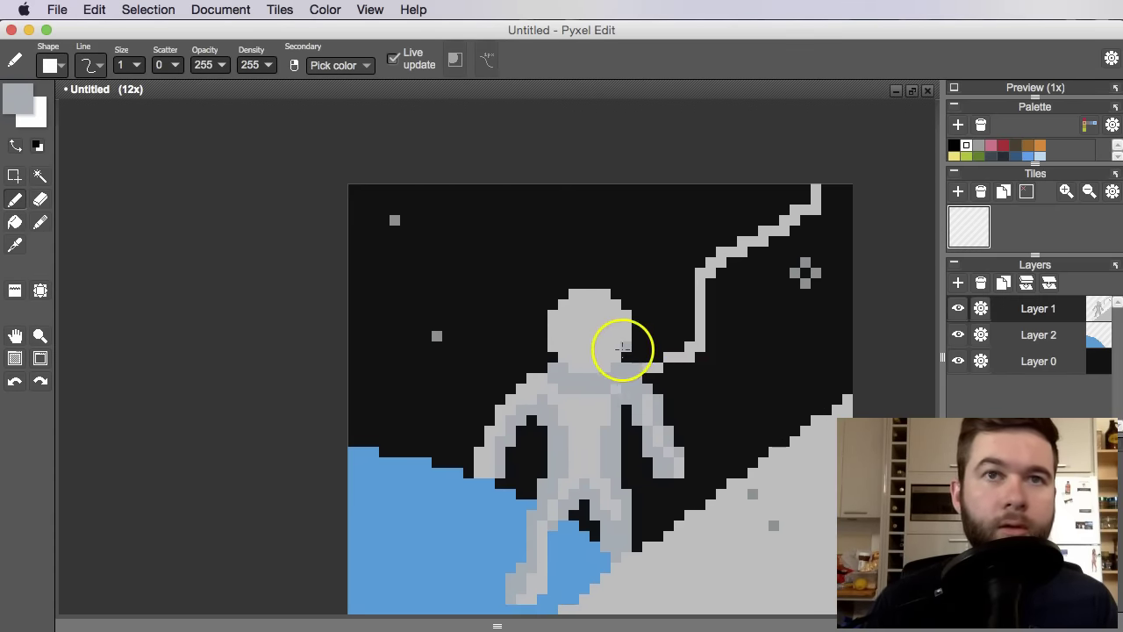
Mix an olive-yellow foreground colour (9faa10) and paint the visor inside the helmet with it, leaving a light grey rim.
scroll(622, 348, up, 1)
click(15, 103)
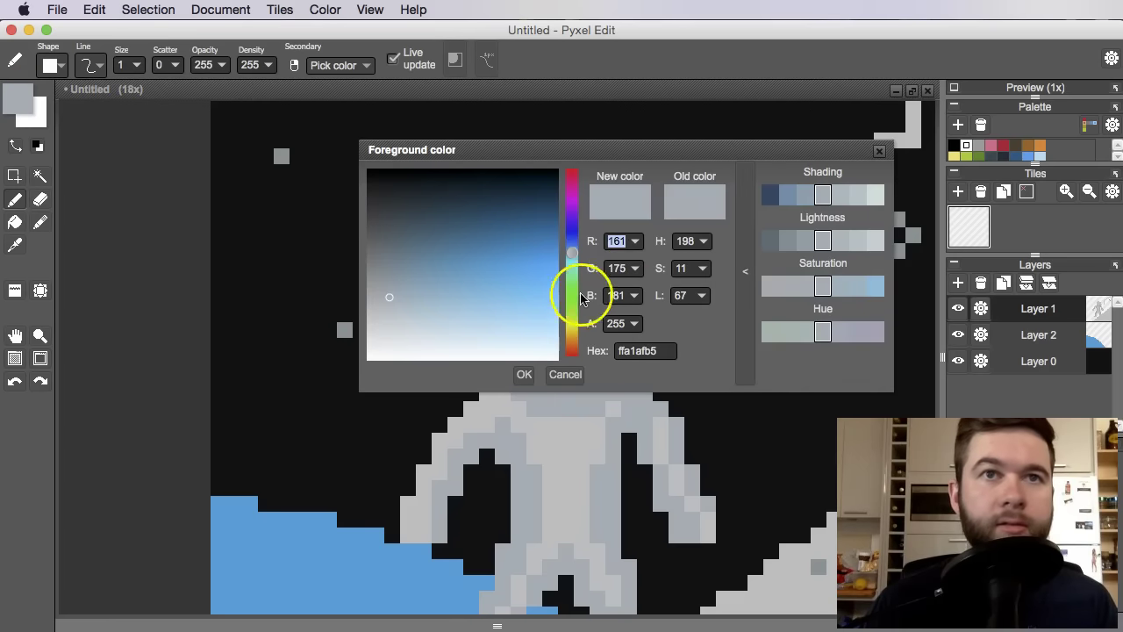
drag(579, 296, 571, 323)
drag(478, 254, 523, 239)
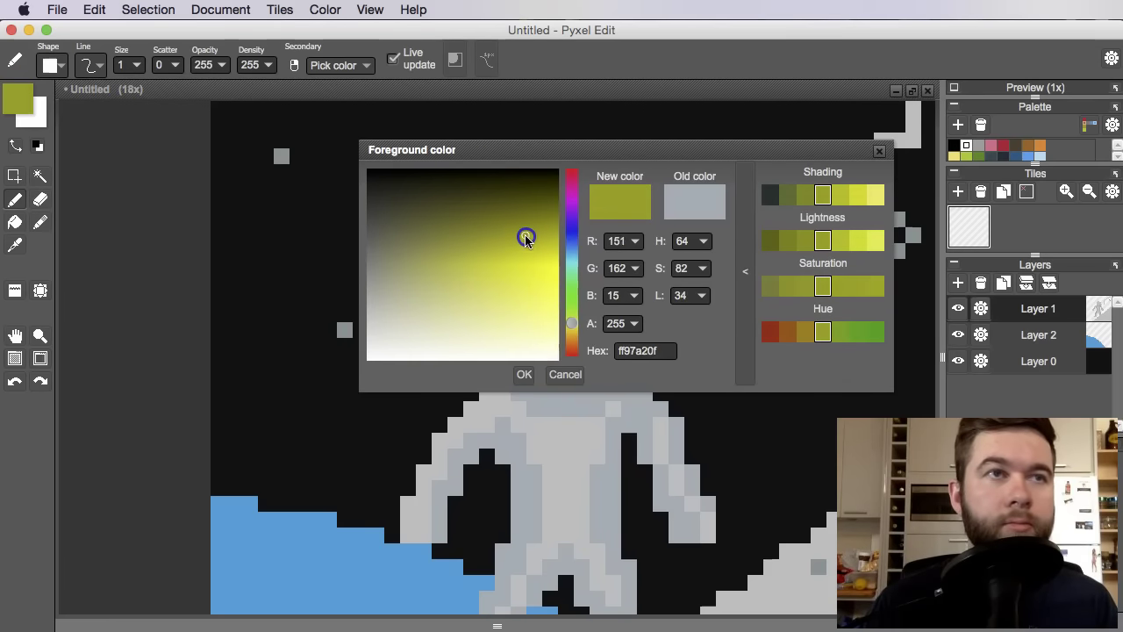
click(878, 151)
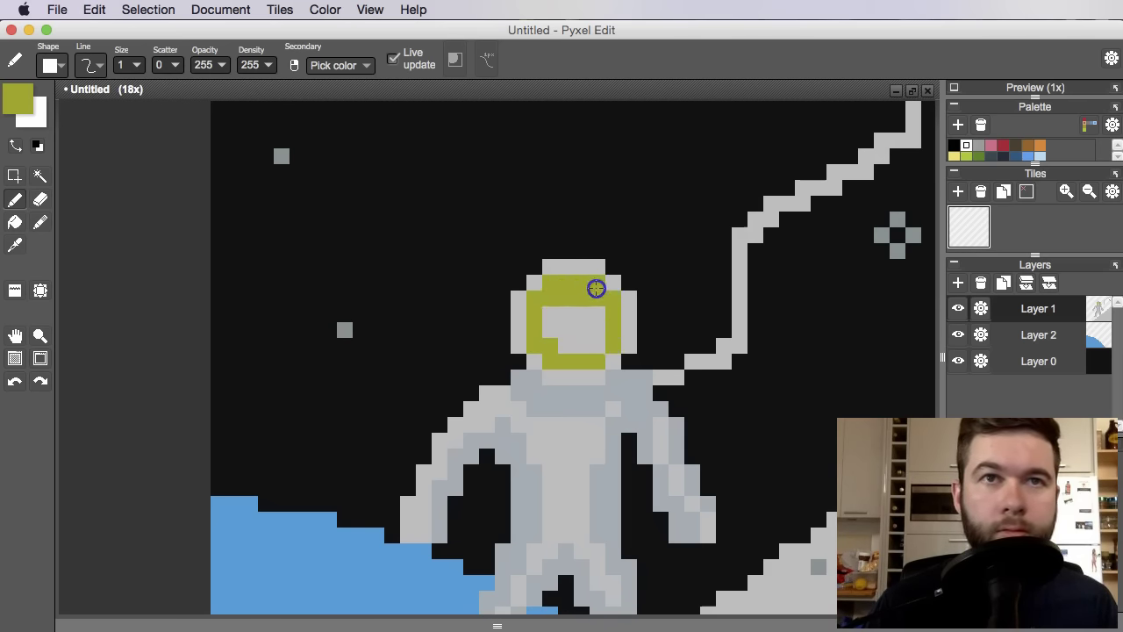
scroll(614, 333, down, 5)
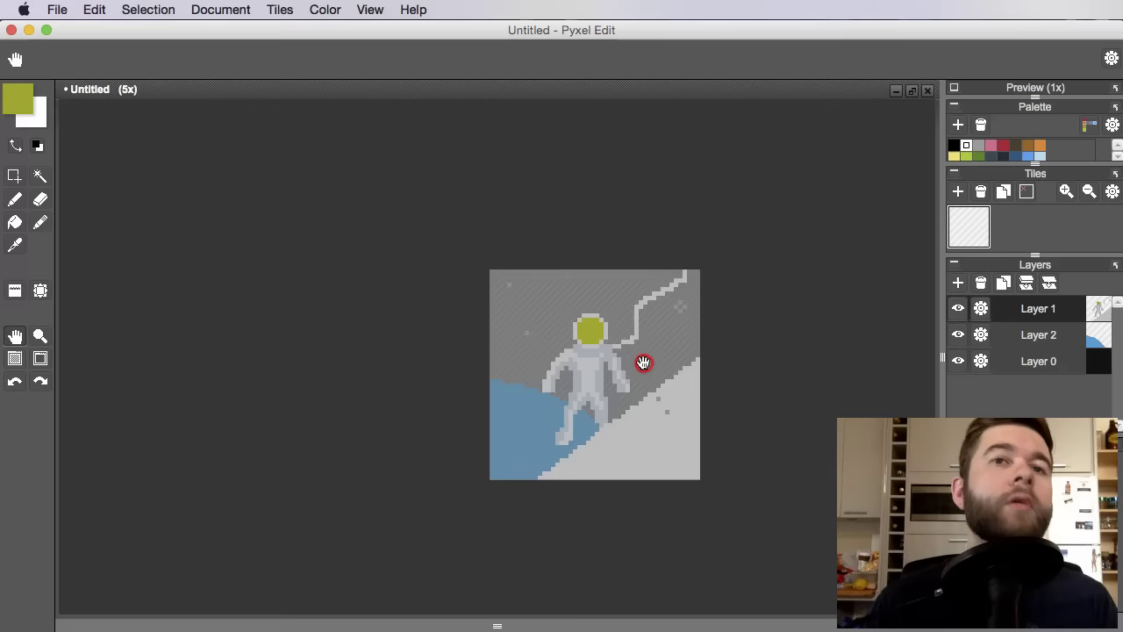
Recolour the astronaut's tether olive-yellow, painting the short piece at the shoulder and bucket-filling the rest.
scroll(665, 413, up, 3)
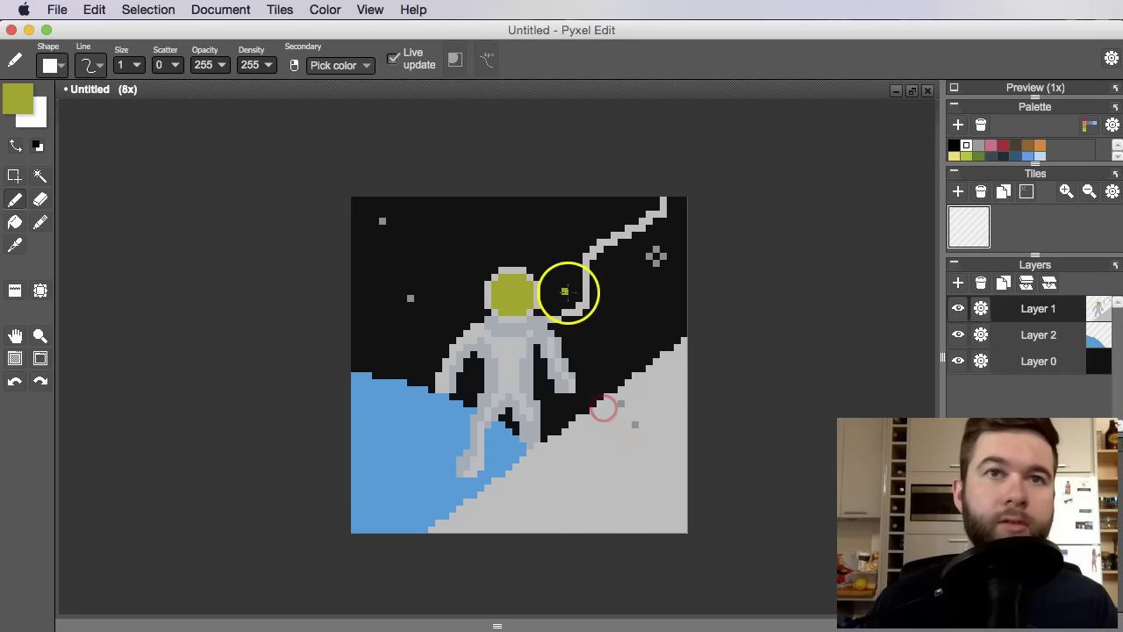
scroll(561, 316, up, 4)
scroll(540, 356, down, 2)
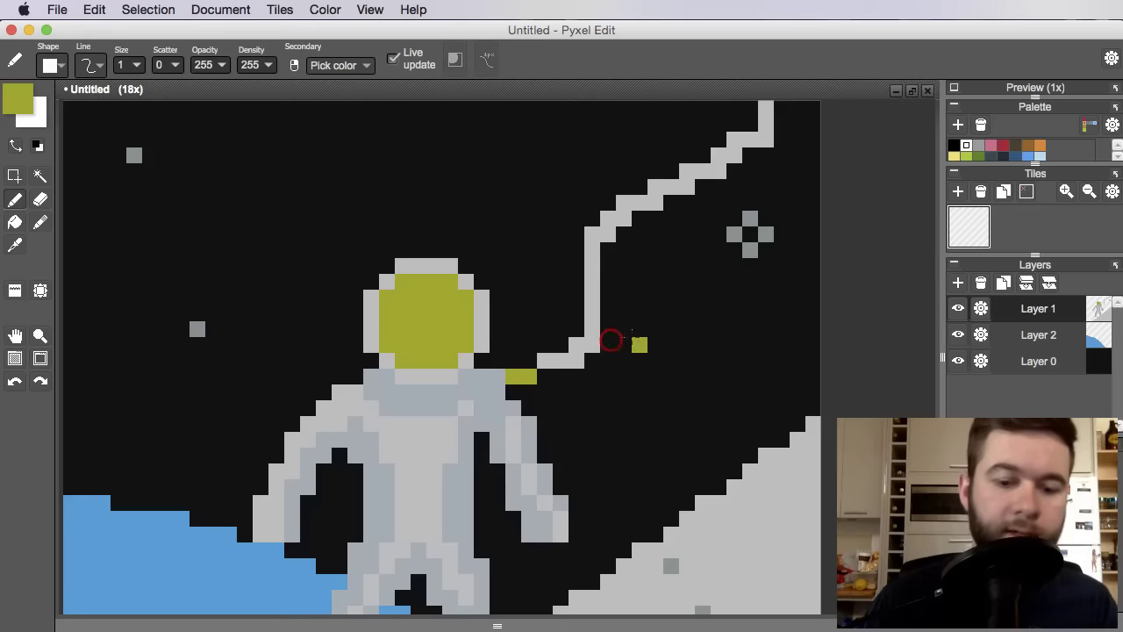
key(f)
click(589, 277)
scroll(747, 256, down, 3)
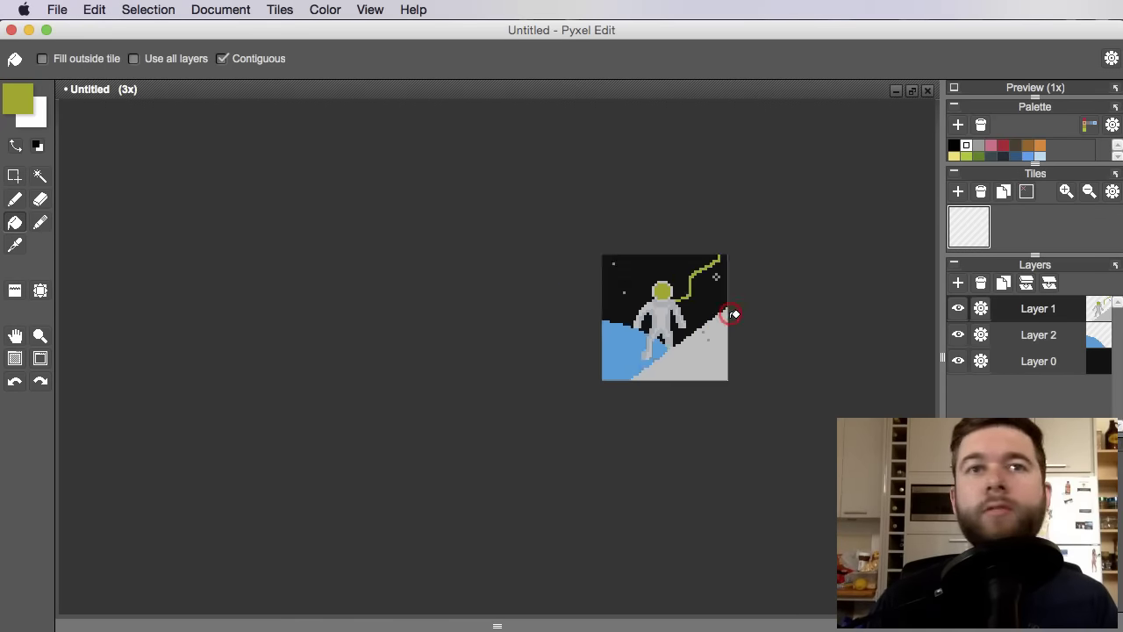
scroll(729, 314, up, 3)
scroll(613, 384, up, 2)
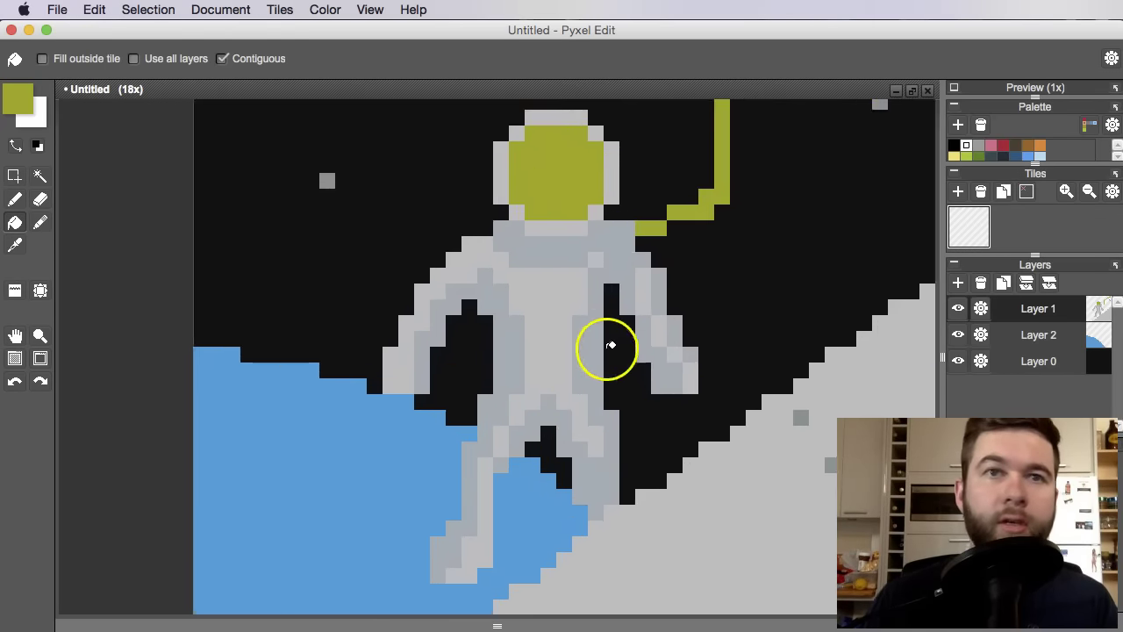
Return to the pen and mix a pale, slightly warmer yellow foreground colour with hue 59.
drag(604, 346, 581, 393)
key(b)
scroll(587, 354, down, 1)
scroll(583, 354, up, 1)
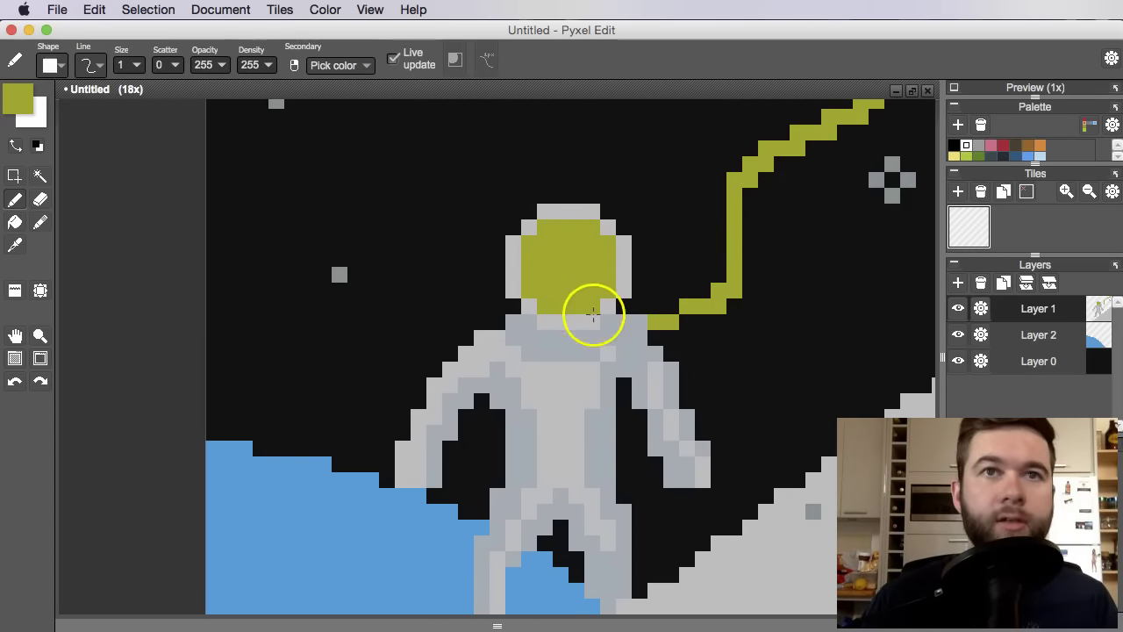
click(18, 98)
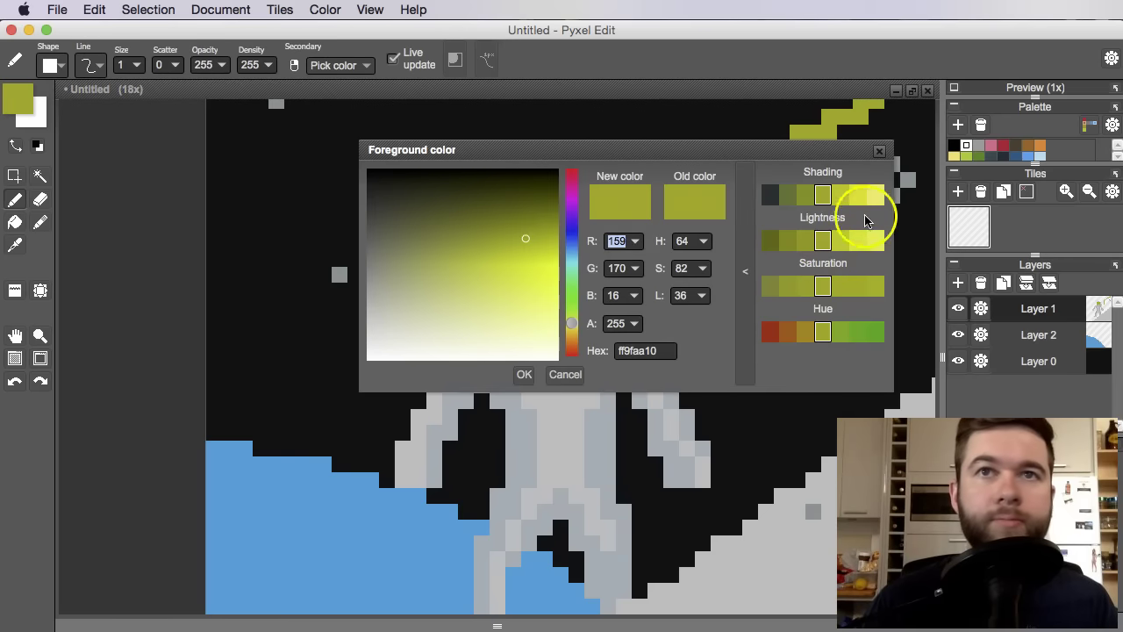
drag(526, 237, 544, 255)
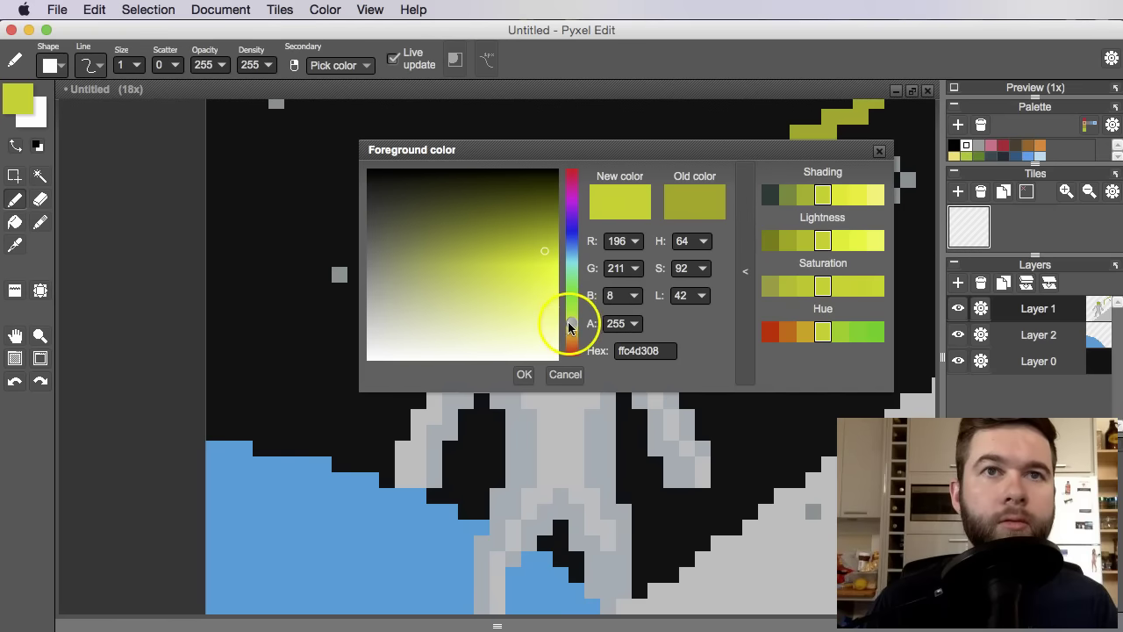
click(450, 312)
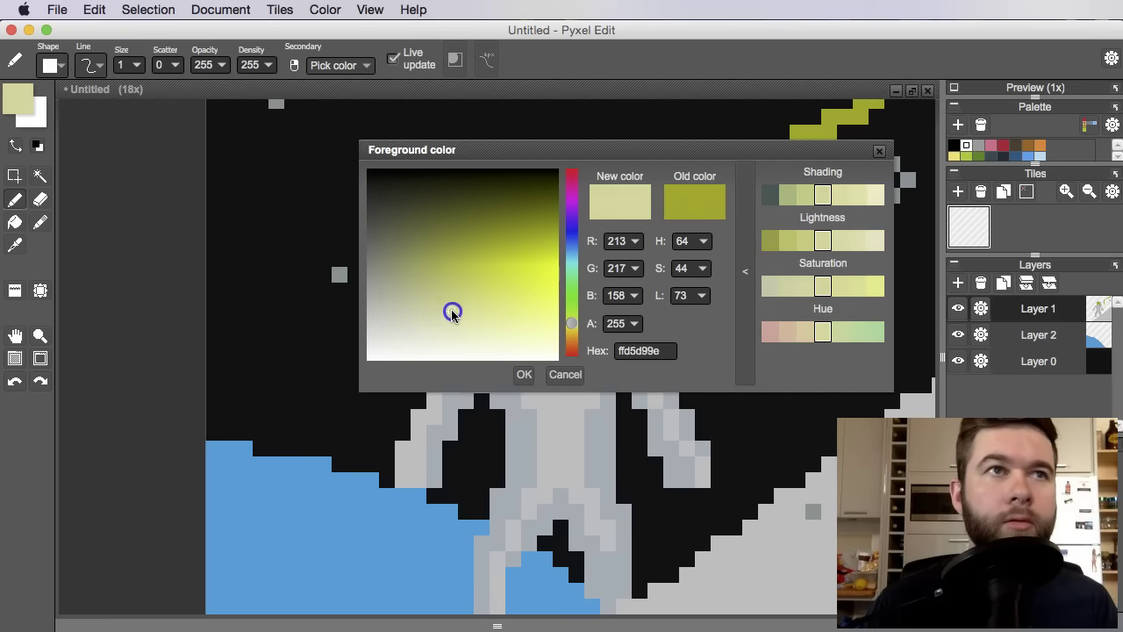
drag(452, 314, 487, 320)
drag(591, 327, 570, 328)
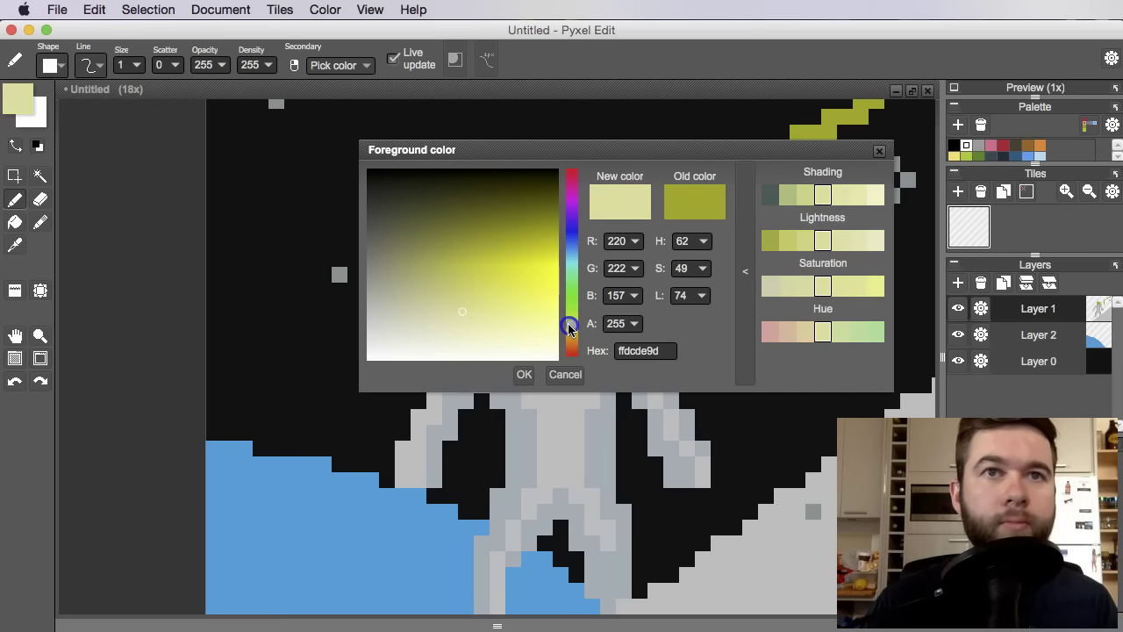
mouse_move(448, 309)
mouse_down()
mouse_move(421, 327)
mouse_move(487, 273)
mouse_move(491, 301)
mouse_up()
click(879, 151)
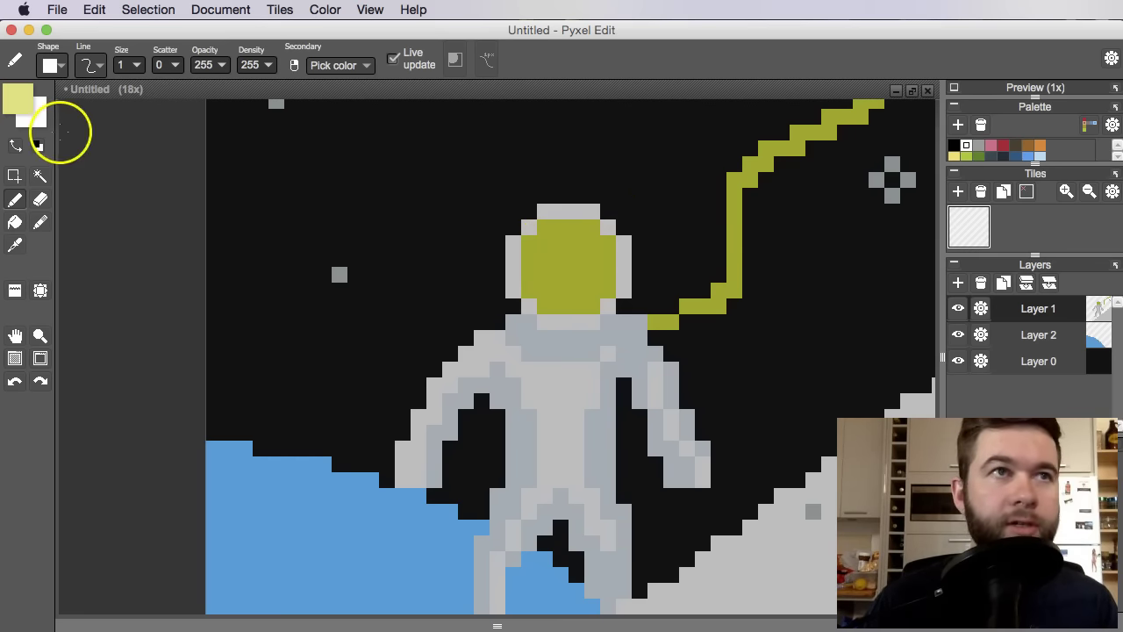
Darken the foreground colour to mustard yellow cac934 and fill the visor and every part of the tether with it.
click(12, 102)
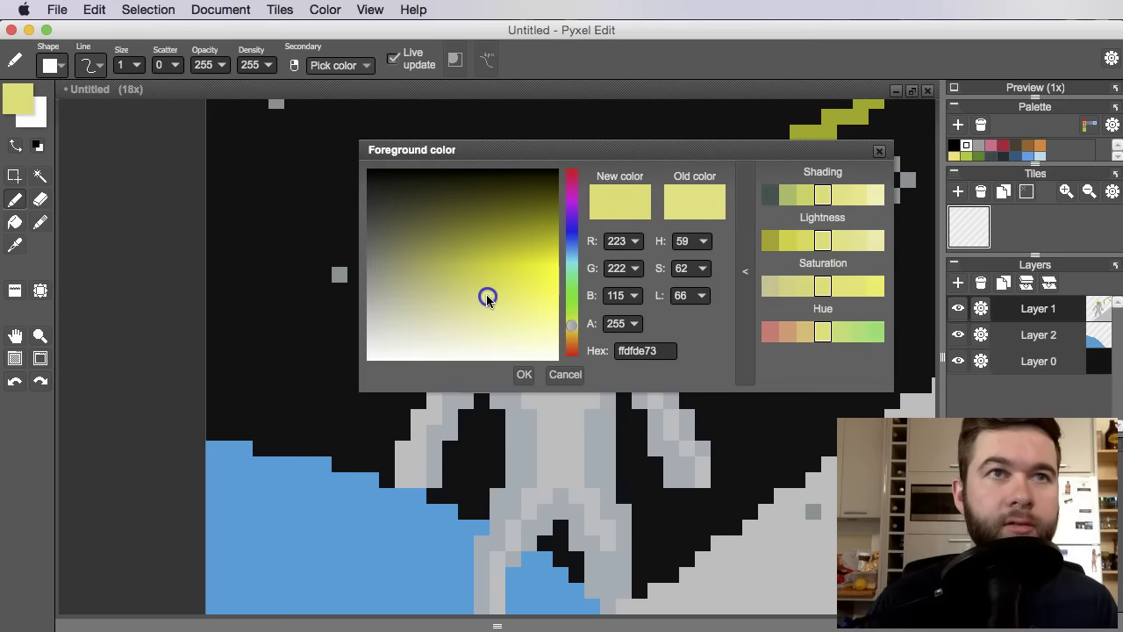
drag(487, 298, 480, 264)
click(792, 164)
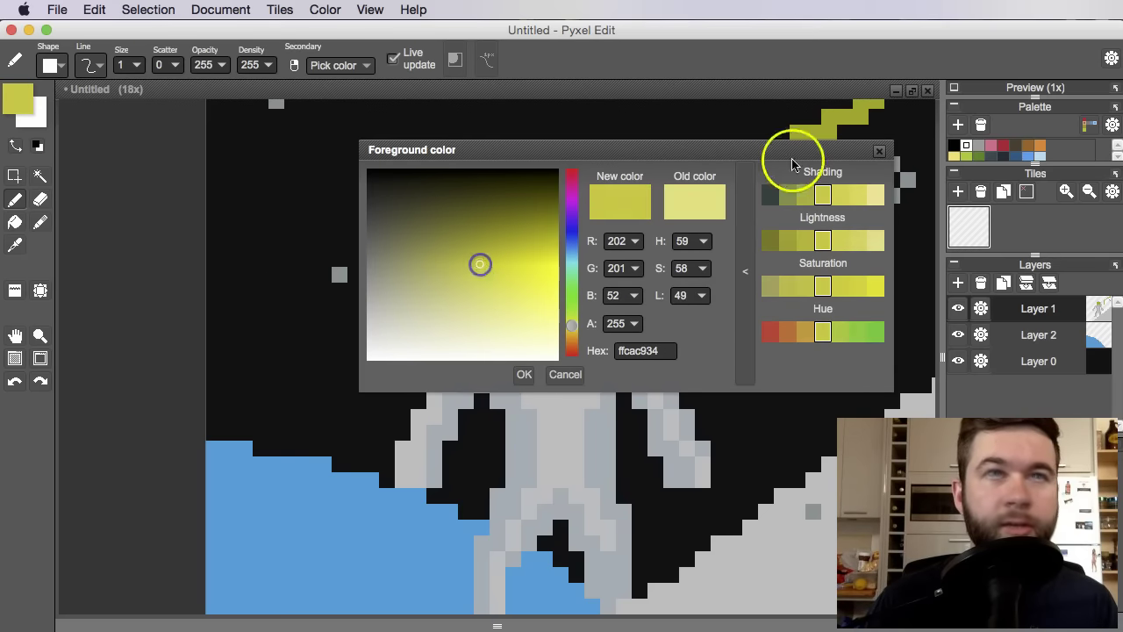
click(878, 151)
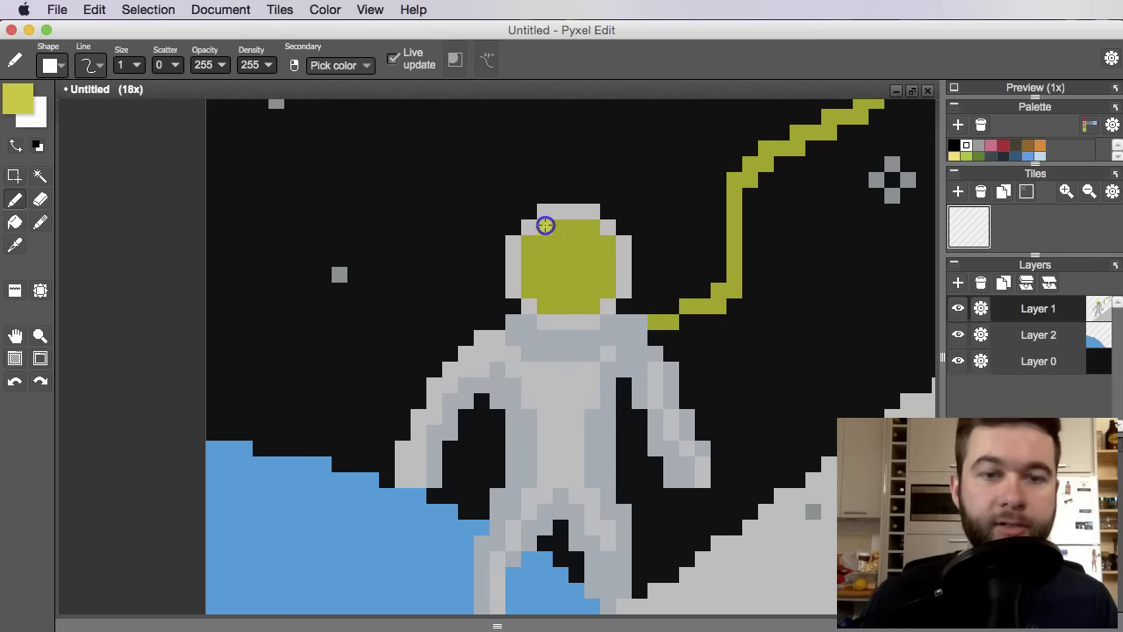
key(f)
click(568, 272)
click(730, 258)
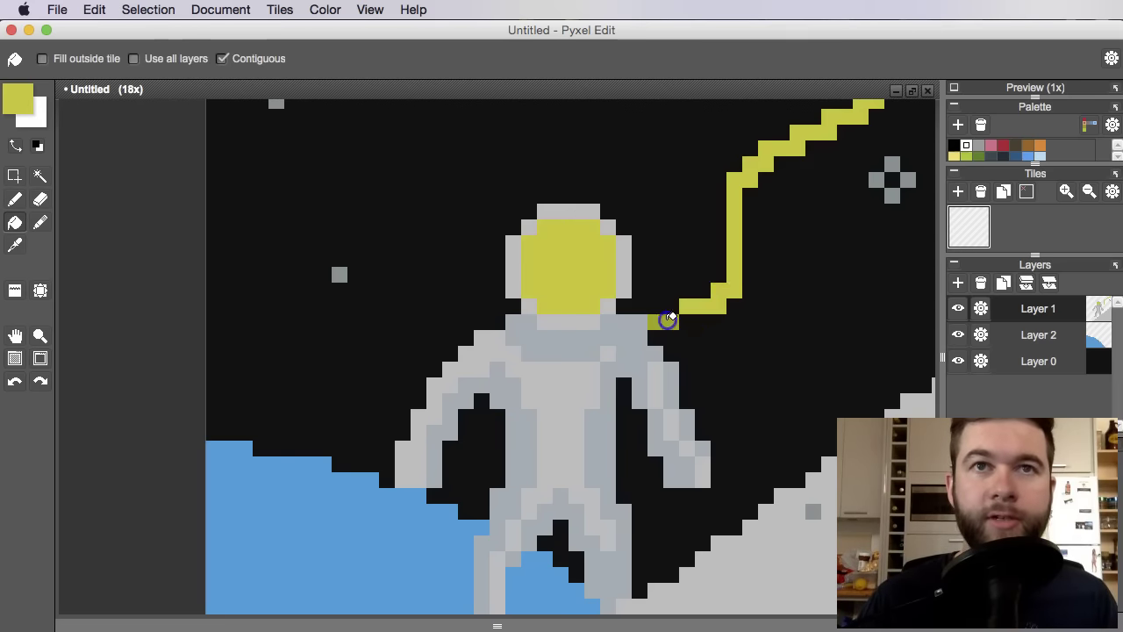
scroll(668, 318, down, 5)
Set the foreground colour to dark olive 878727 and shade the visor's left and bottom edges and its right-side corners with the pen.
scroll(628, 320, up, 6)
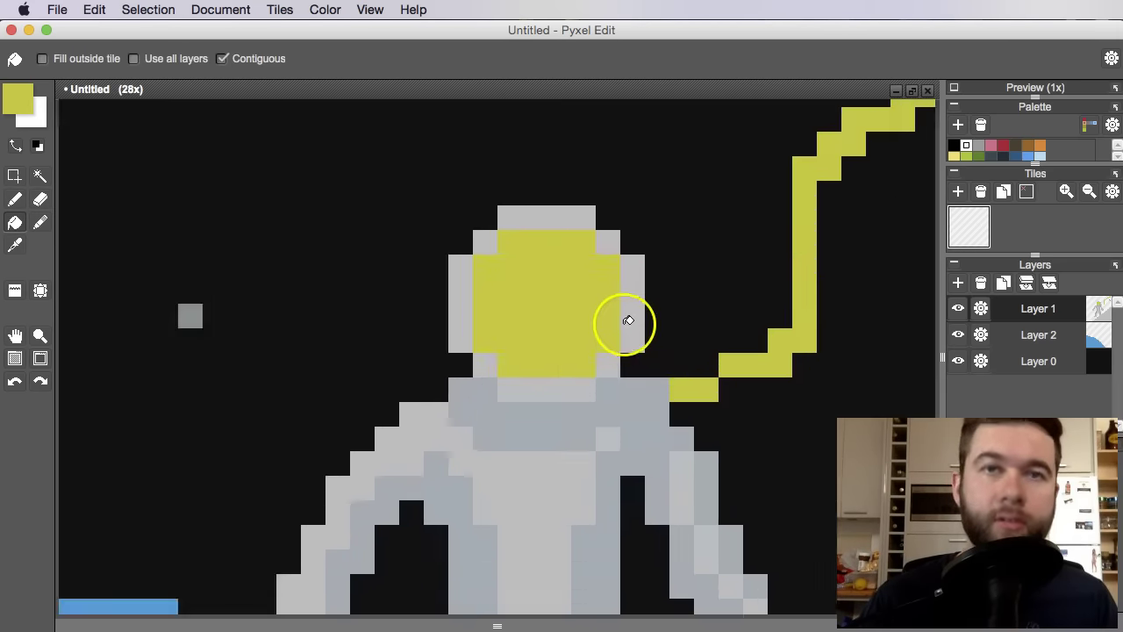
key(b)
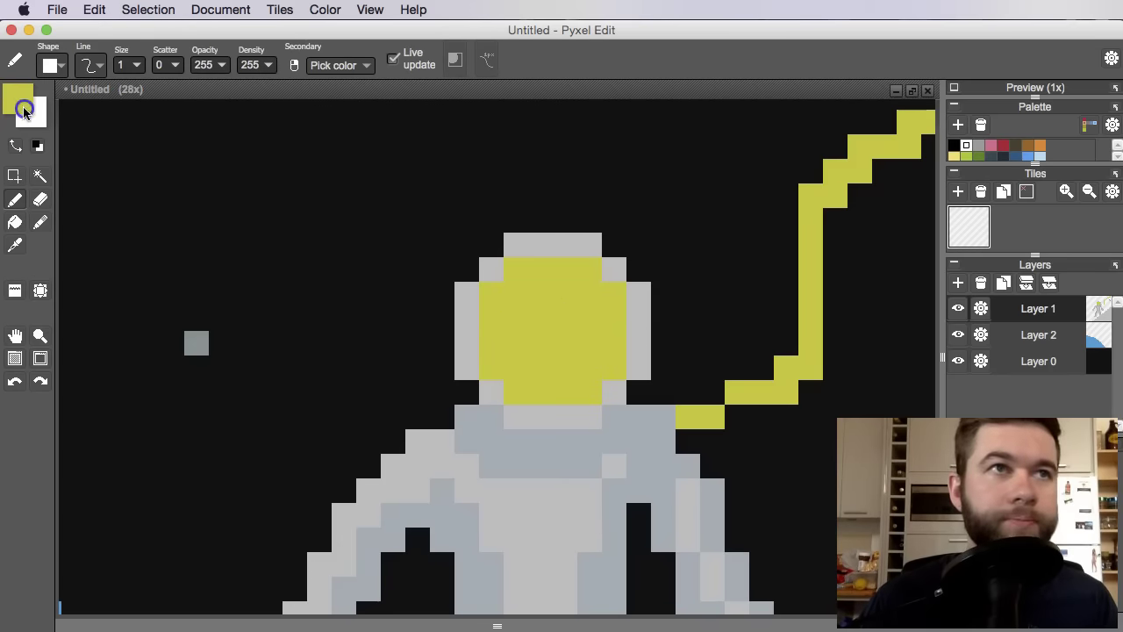
click(24, 106)
drag(475, 260, 471, 234)
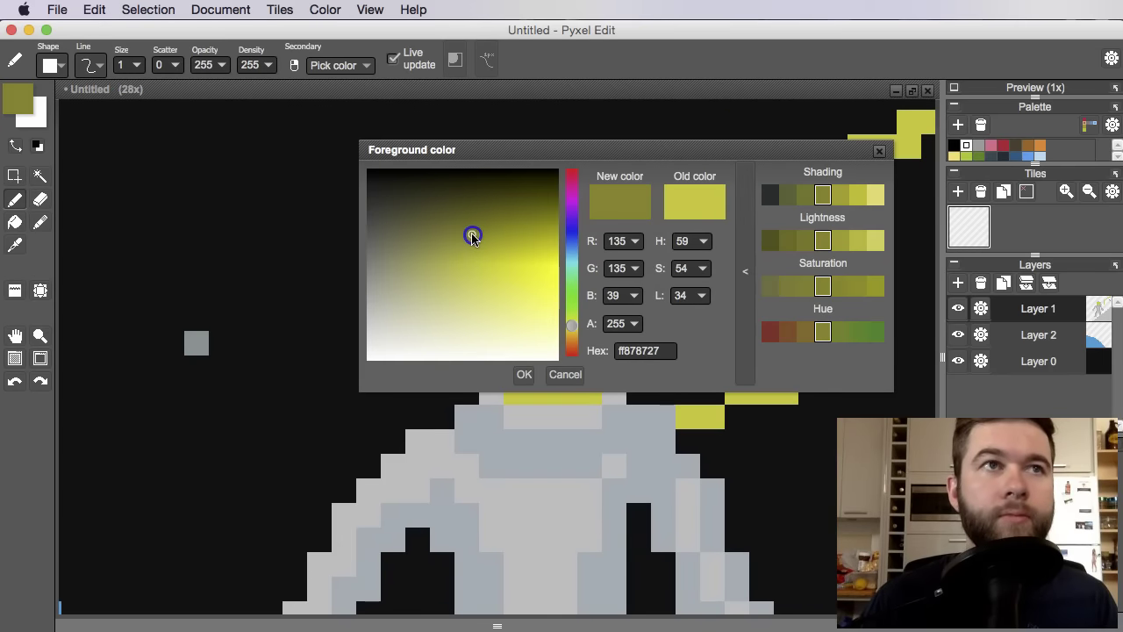
click(880, 155)
drag(491, 293, 491, 318)
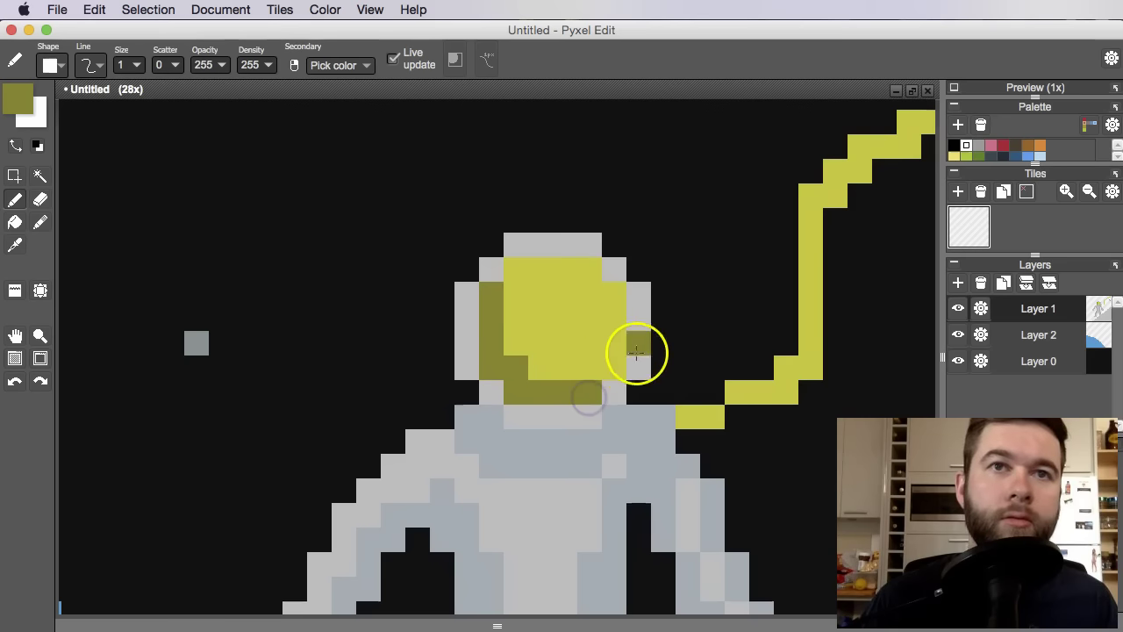
click(614, 367)
click(590, 269)
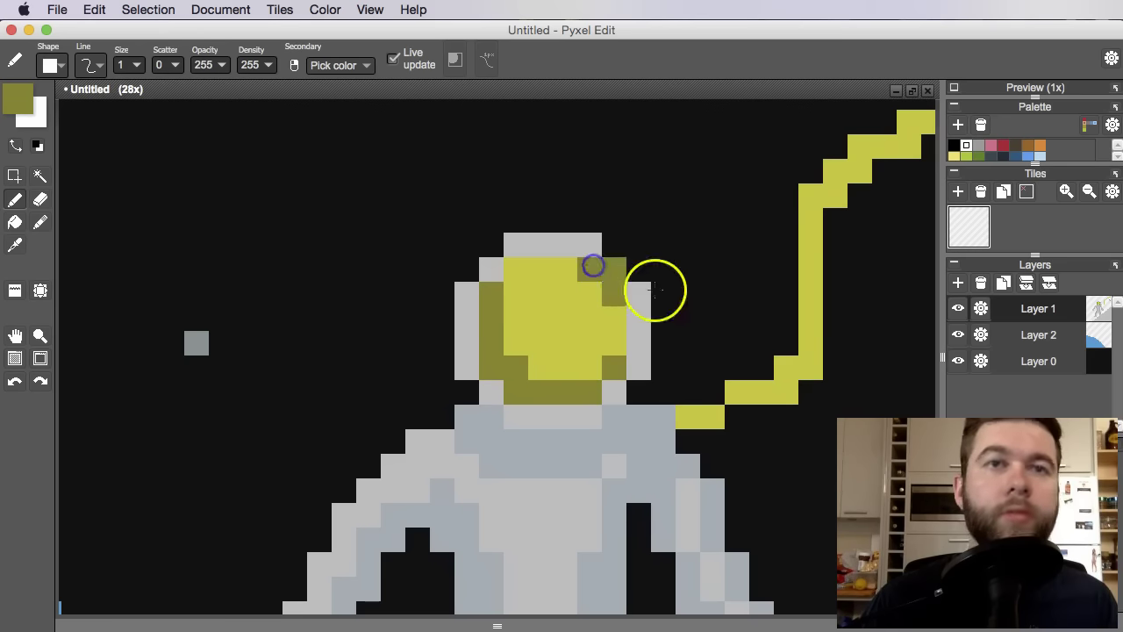
Undo the misplaced olive pixel on the helmet rim and shade the visor's upper-left corner instead.
scroll(656, 291, down, 8)
scroll(694, 289, up, 8)
click(486, 277)
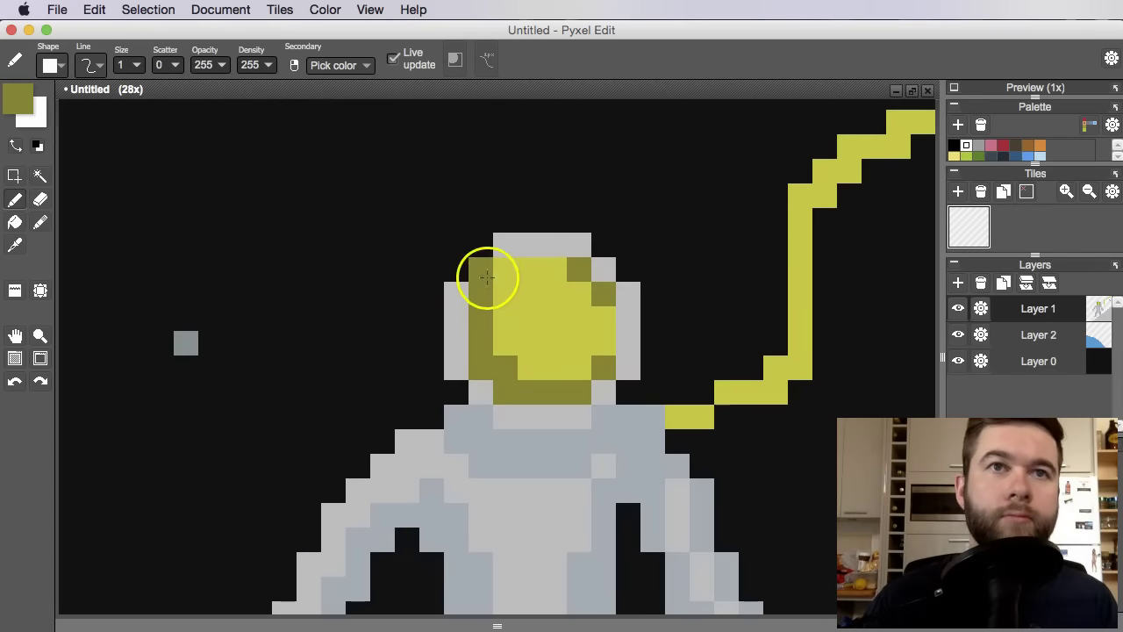
key(super+z)
scroll(526, 279, down, 5)
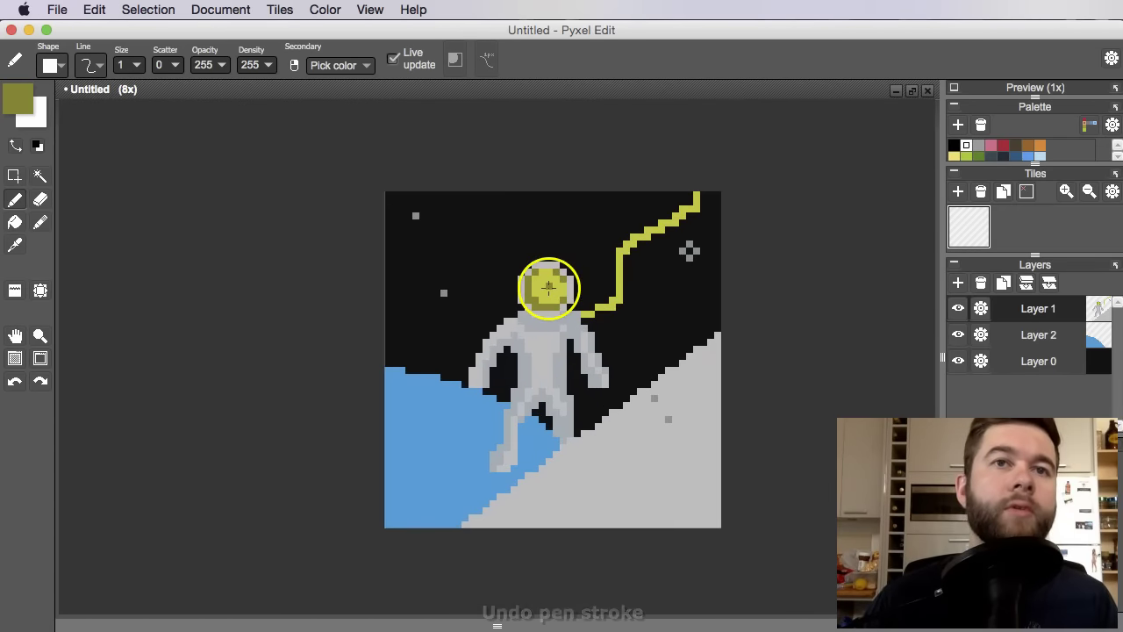
scroll(548, 285, up, 5)
Sample the visor's yellow, open the foreground colour picker, move it away from the helmet and undo the stray pen stroke.
key(alt)
click(517, 286)
click(18, 98)
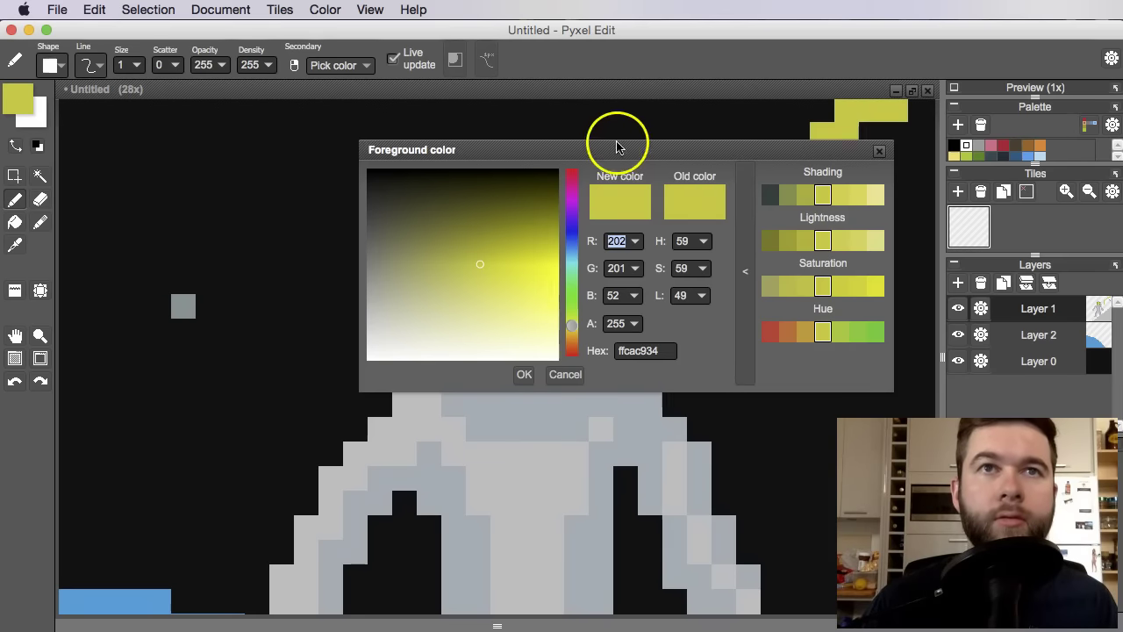
drag(616, 148, 795, 121)
click(479, 267)
key(super+z)
Sample the visor's olive shadow, choose the darker shade 576233 and paint the visor's lower inner corners with it.
key(alt)
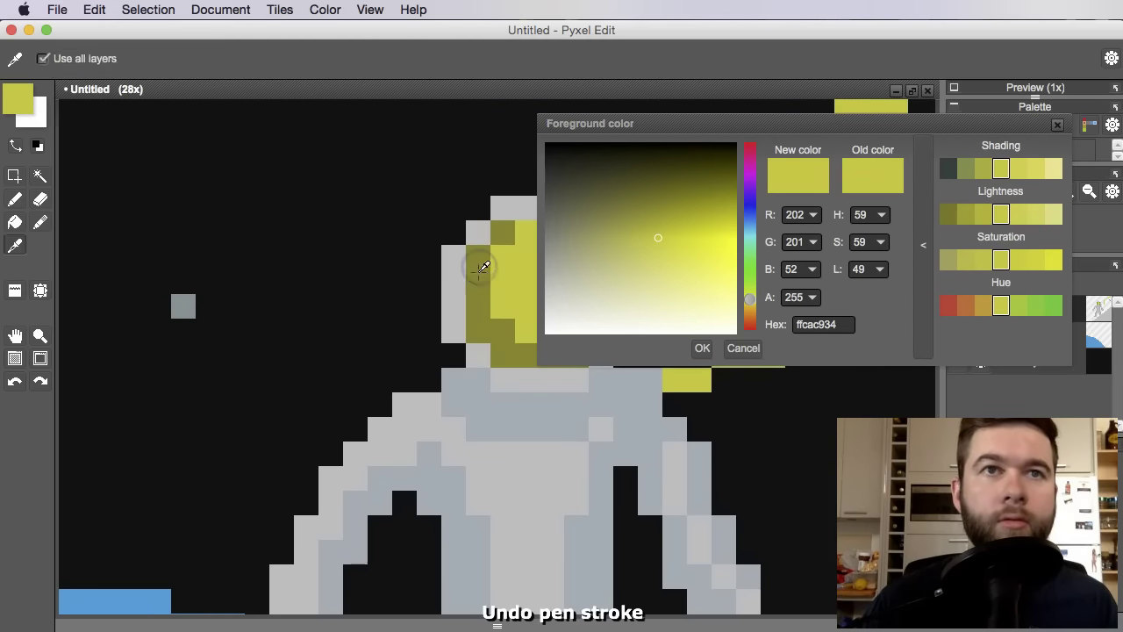
click(484, 267)
click(965, 169)
click(489, 325)
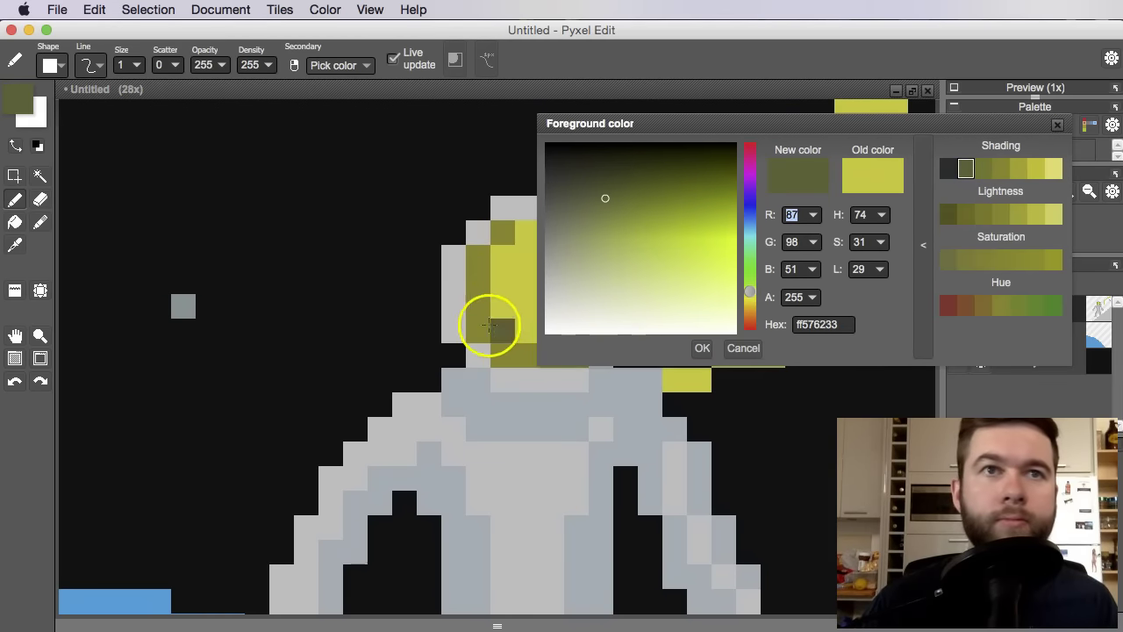
scroll(488, 325, down, 3)
scroll(460, 354, up, 2)
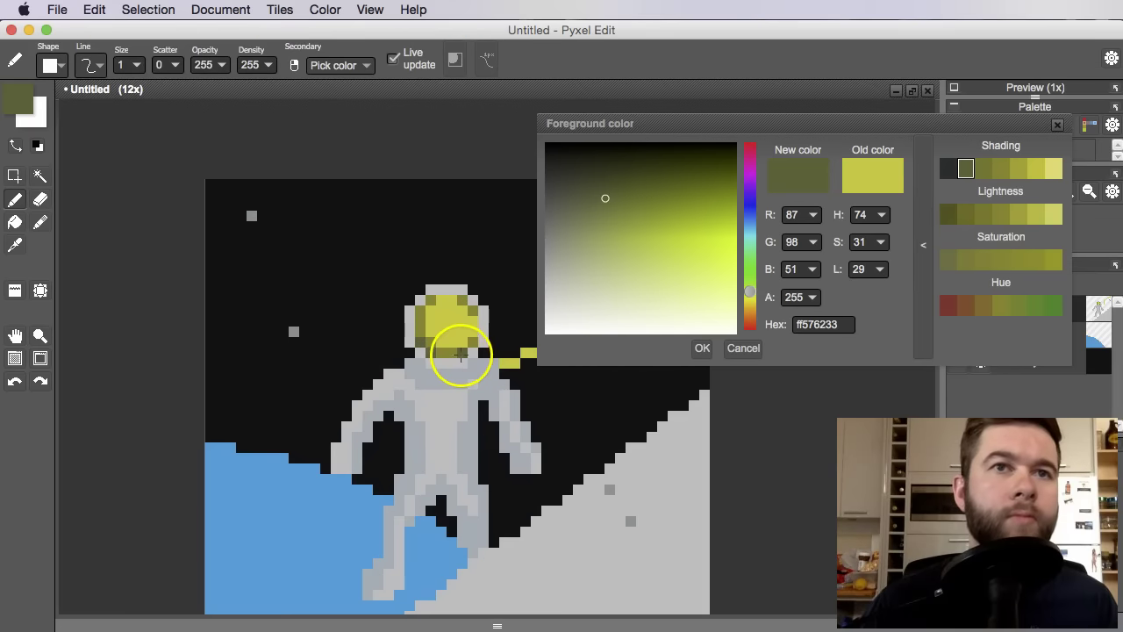
Resample the olive 878727 from the visor's shadow, try it on the lower-right corner and undo that pen stroke.
alt+click(465, 343)
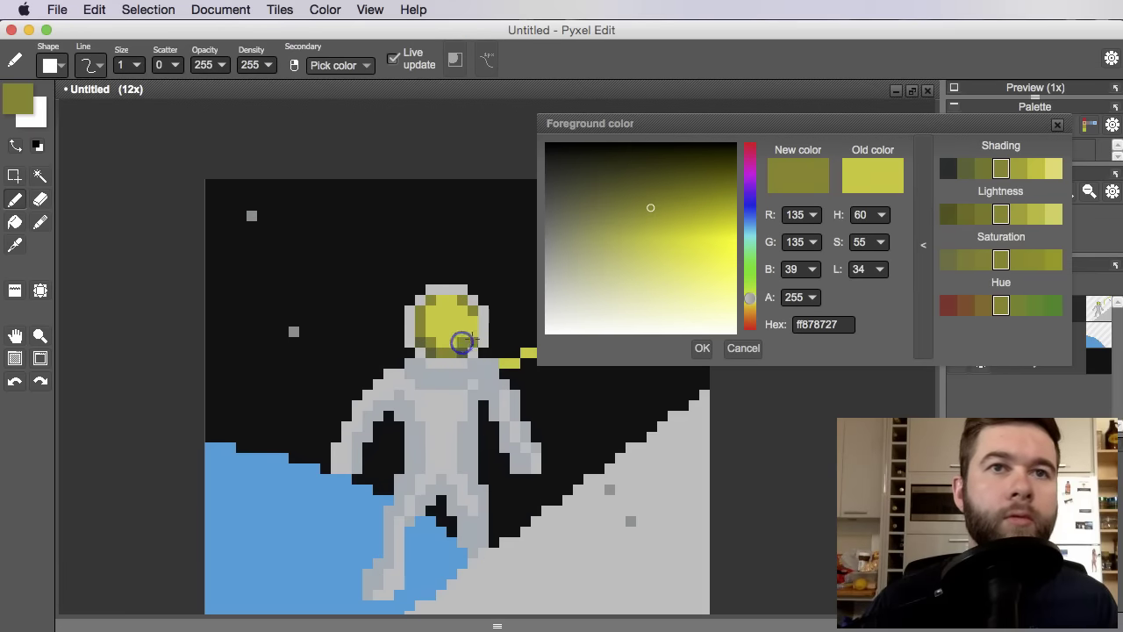
key(super+z)
scroll(492, 335, down, 1)
scroll(476, 345, up, 1)
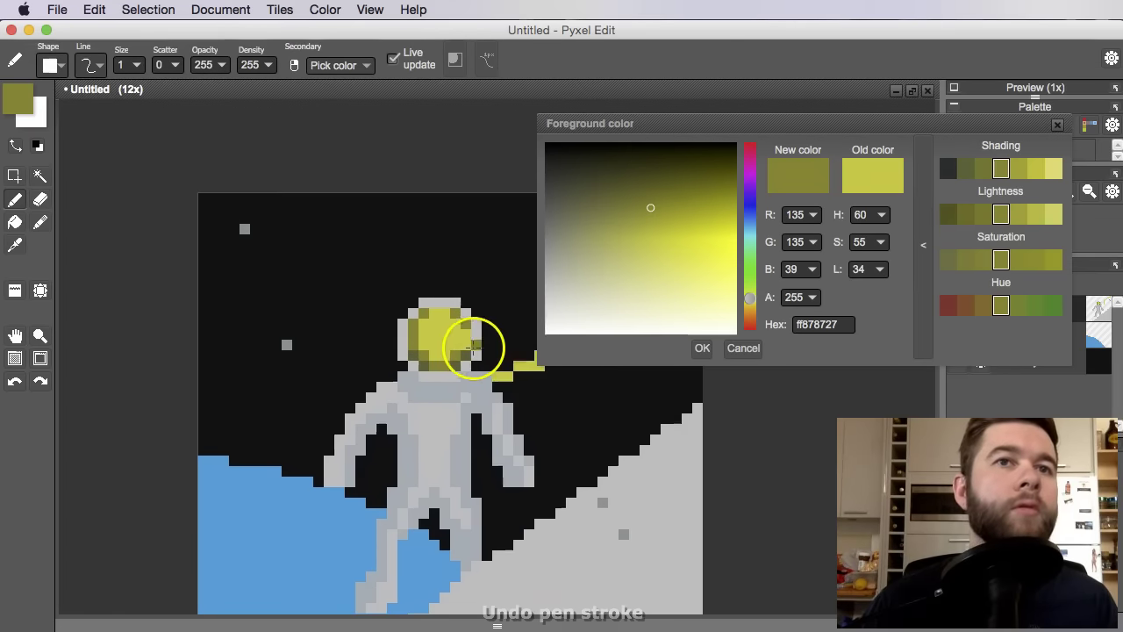
Undo the last pen stroke on the visor's edge and resample the visor's base yellow CAC934.
scroll(467, 348, down, 1)
scroll(461, 338, up, 4)
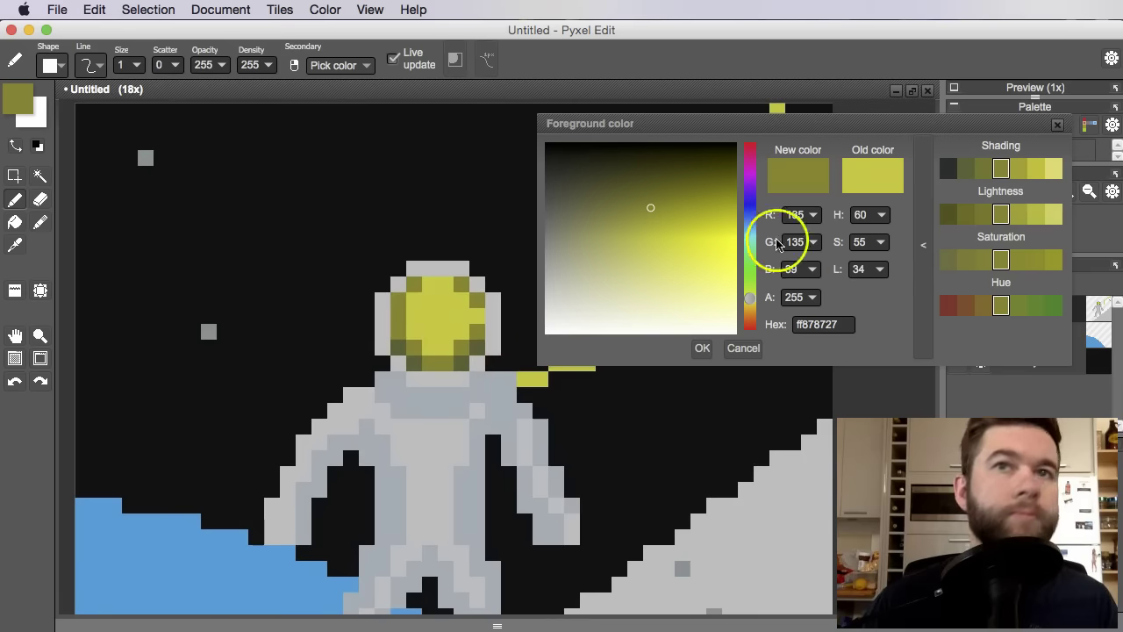
key(super+z)
alt+click(475, 290)
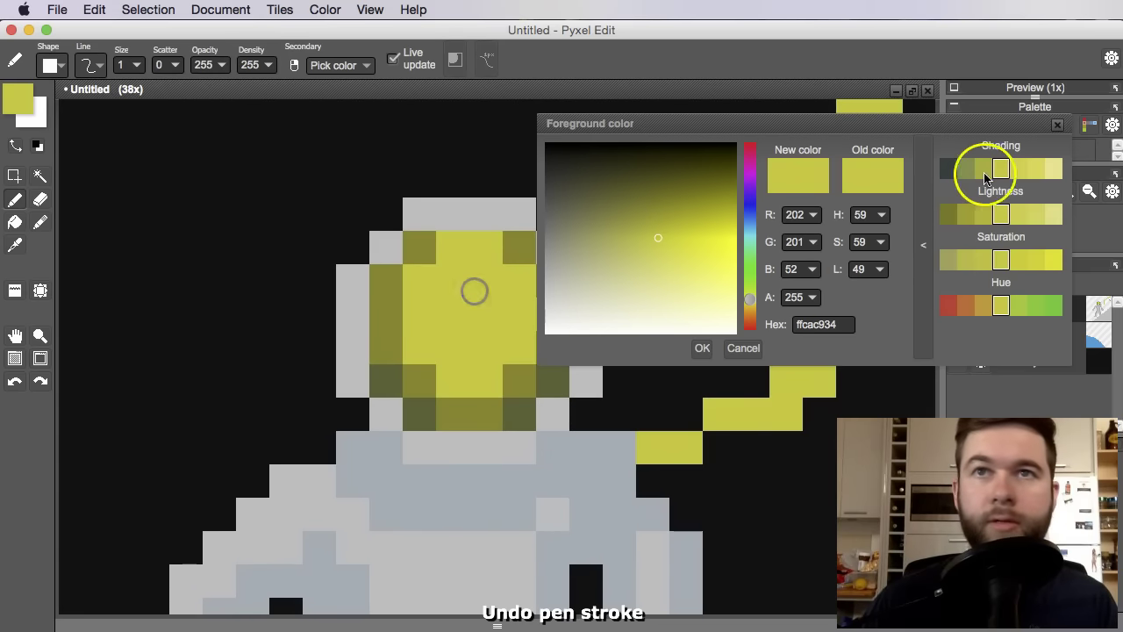
Choose the lighter yellow DDD854 and paint a highlight band down the visor, right of its centre.
click(1042, 167)
key(space)
drag(398, 366, 316, 366)
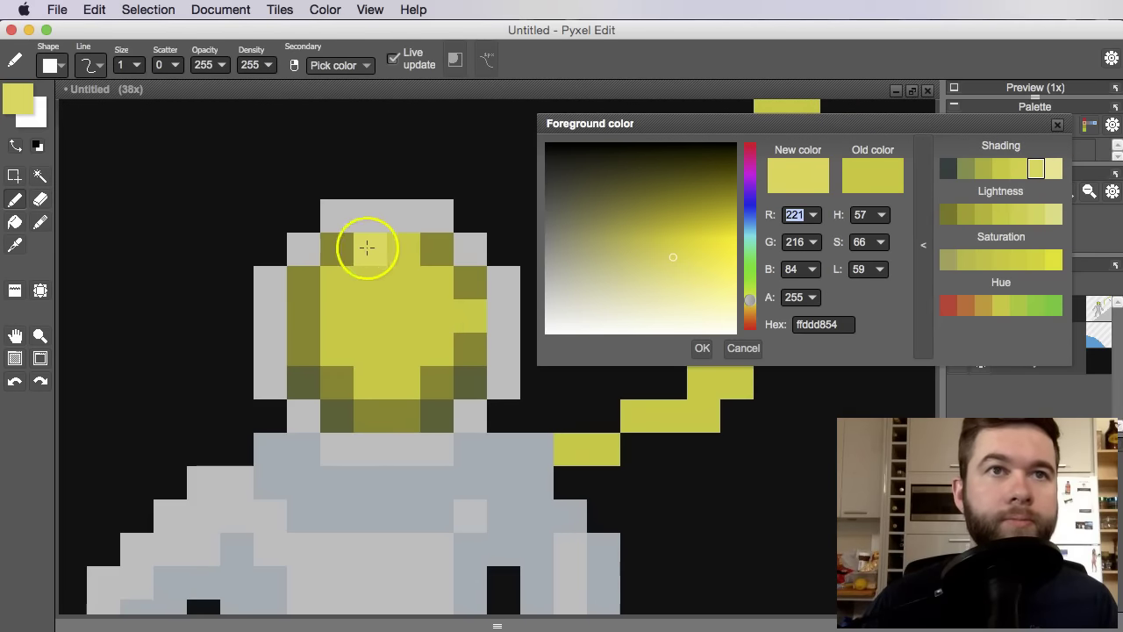
mouse_move(366, 245)
mouse_down()
mouse_move(400, 246)
mouse_move(371, 293)
mouse_move(425, 291)
mouse_move(402, 305)
mouse_move(389, 288)
mouse_move(439, 286)
mouse_move(406, 345)
mouse_up()
key(super+z)
drag(380, 395, 400, 390)
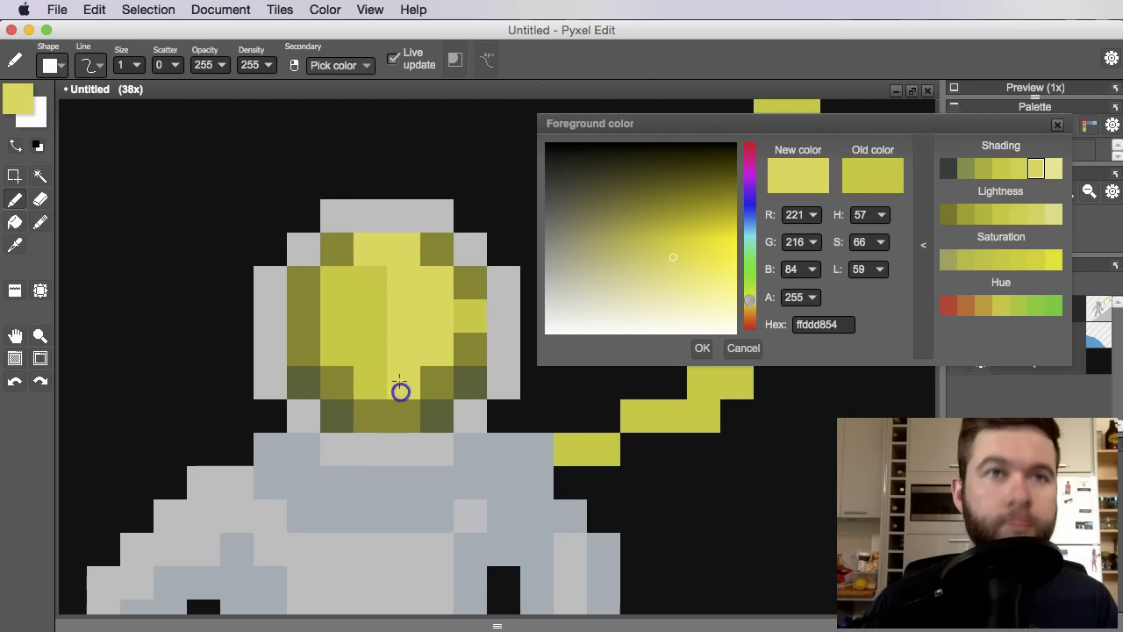
Sample the visor's highlight, choose the paler shade F3ECA4 and paint a bright streak down the right part of the highlight.
scroll(386, 392, down, 10)
scroll(409, 386, up, 8)
key(i)
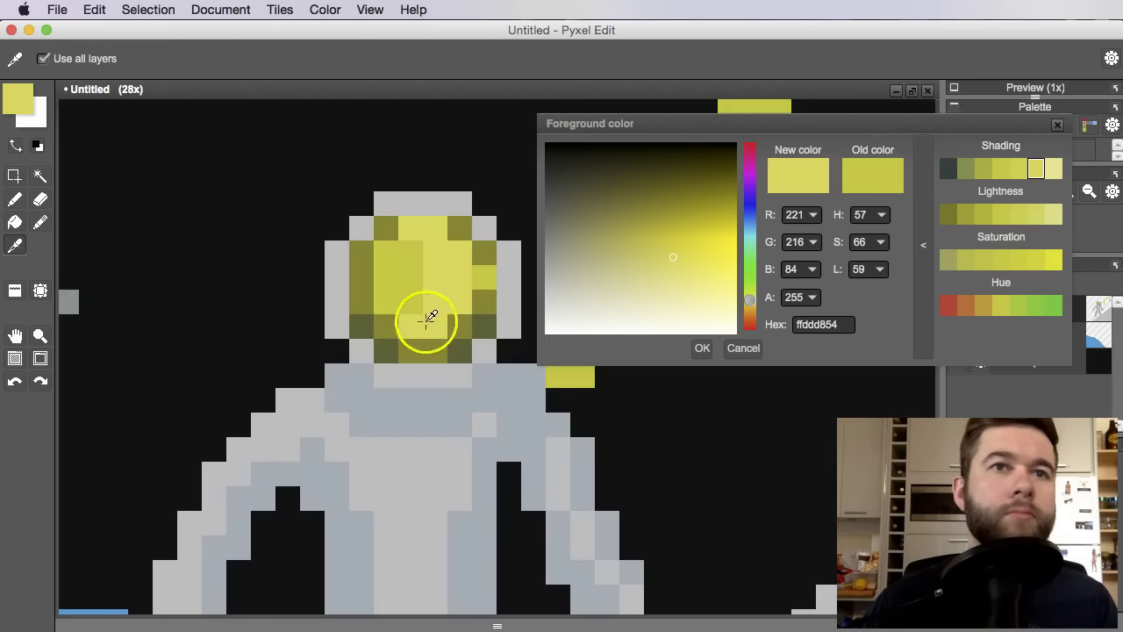
click(446, 279)
key(b)
click(1055, 169)
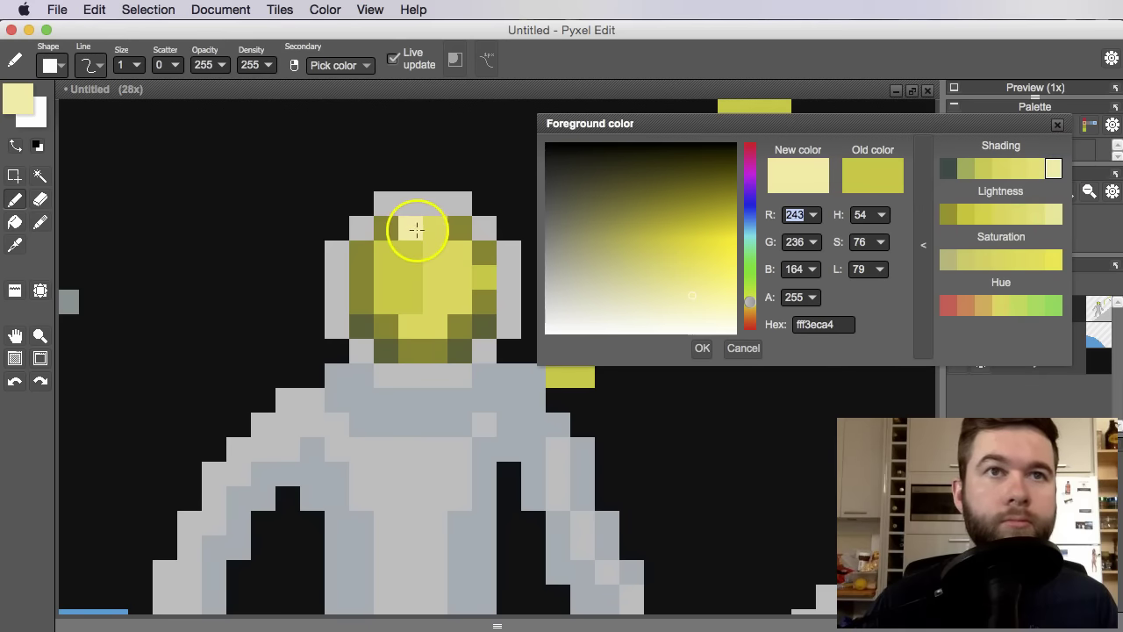
click(457, 255)
scroll(443, 326, down, 6)
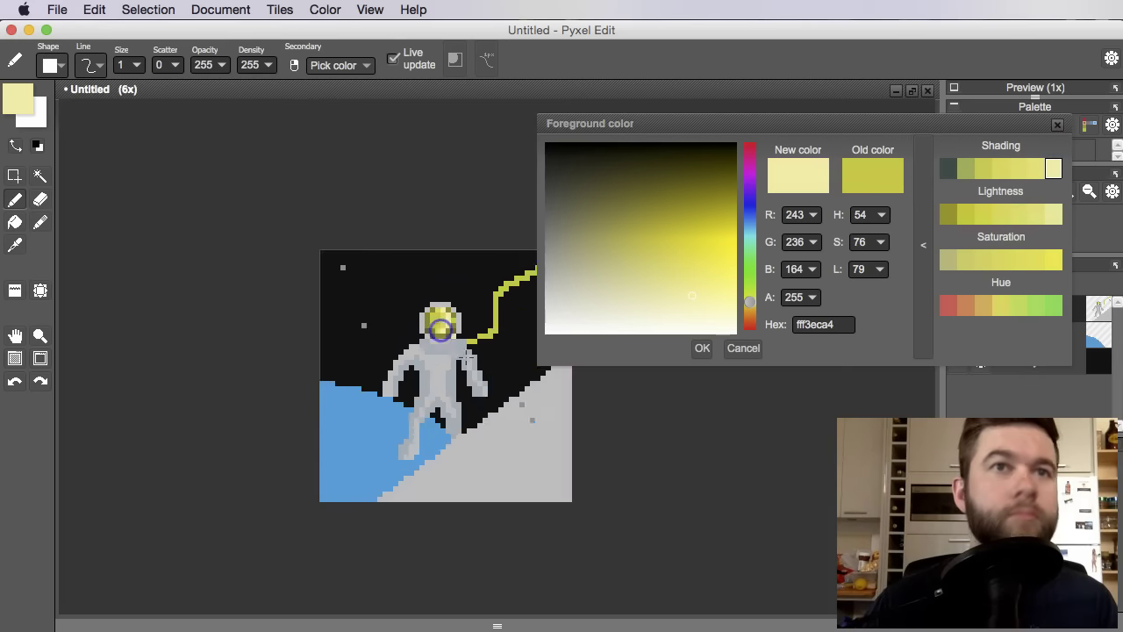
scroll(454, 376, up, 7)
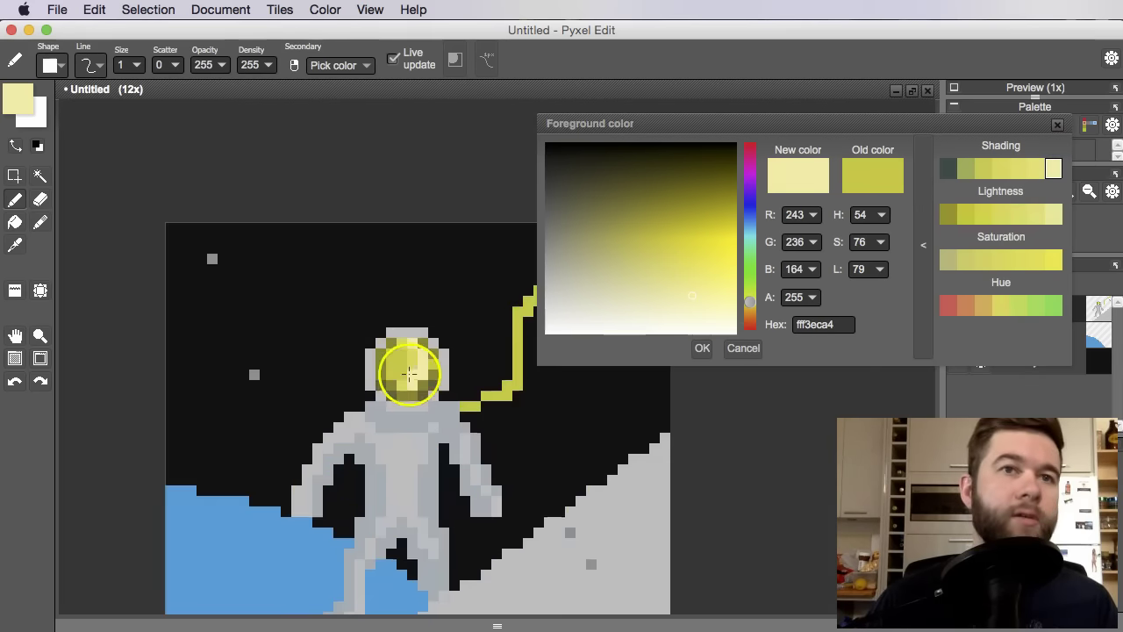
Sample the visor's base yellow, choose the softer olive ABB138 and repaint the dark olive pixels along the visor's left edge.
scroll(409, 379, down, 1)
middle_click(396, 374)
scroll(395, 373, up, 2)
key(i)
click(375, 312)
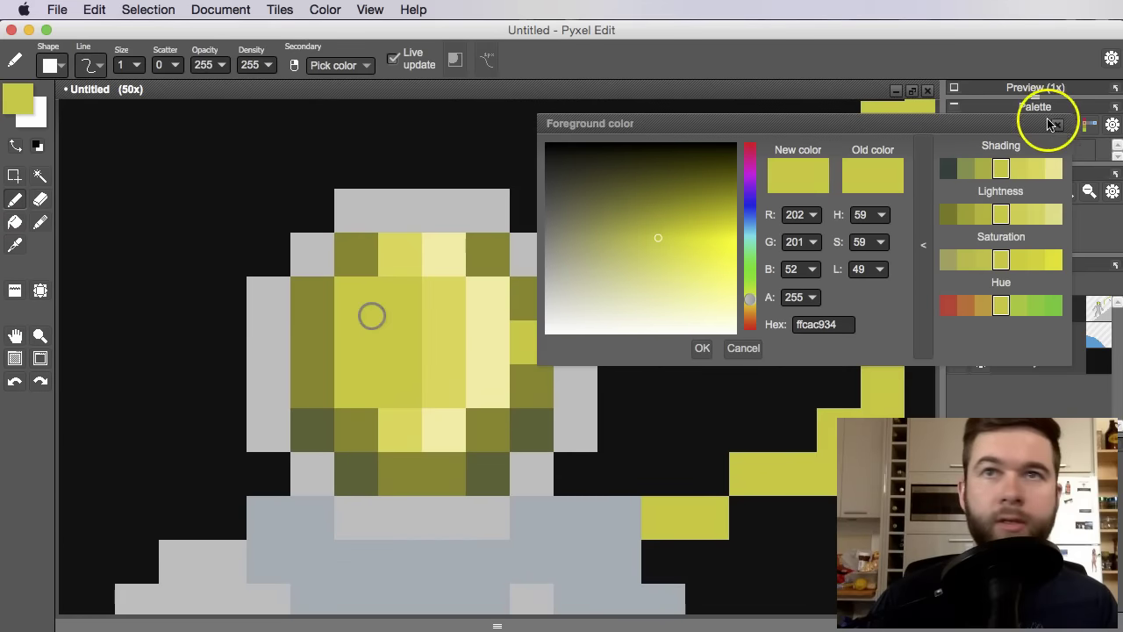
click(983, 167)
click(364, 264)
mouse_move(325, 306)
mouse_down()
mouse_move(313, 361)
mouse_move(320, 387)
mouse_up()
click(358, 428)
Repaint the dark olive pixels on the visor's lower and right edges with ABB138 and close the colour picker.
click(405, 475)
click(444, 474)
click(486, 438)
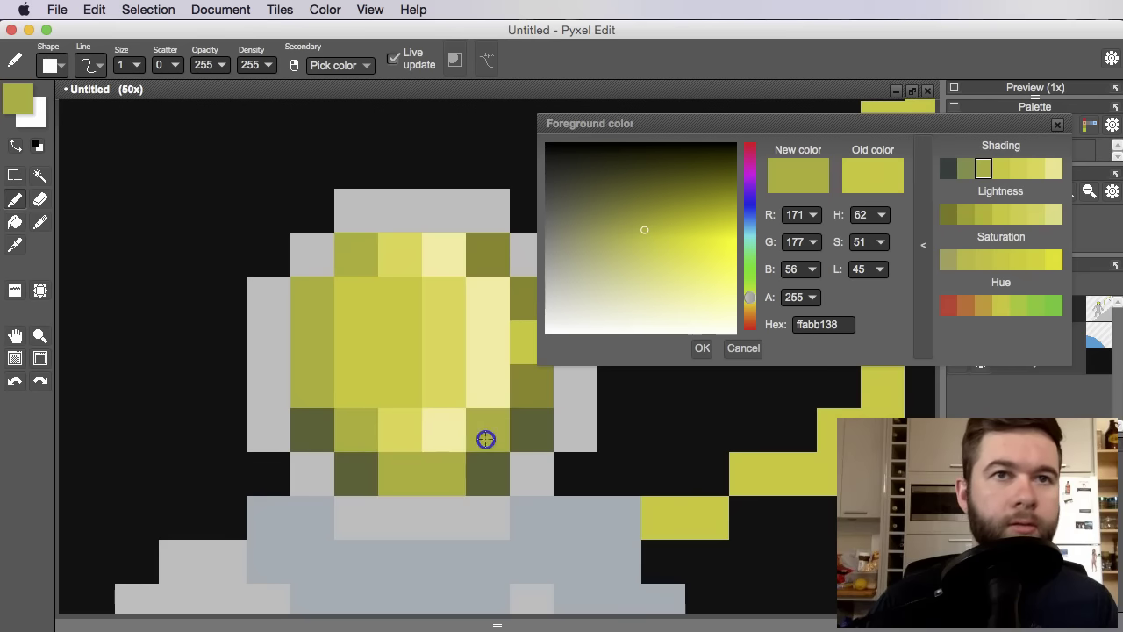
click(536, 393)
drag(419, 311, 346, 345)
click(397, 303)
click(439, 331)
scroll(439, 330, down, 8)
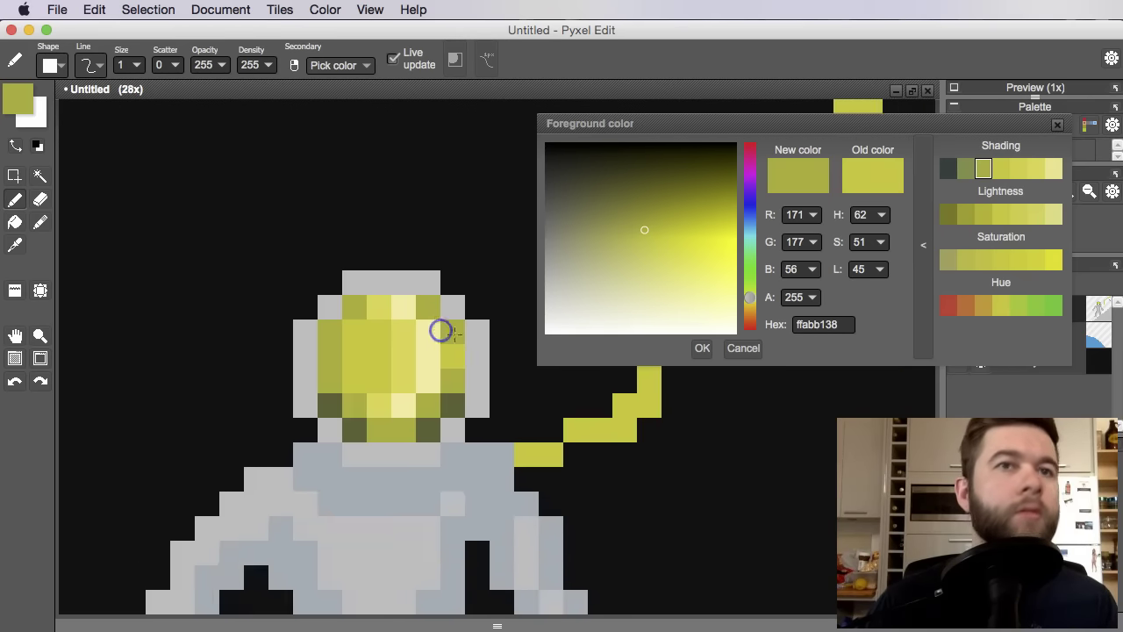
scroll(463, 373, up, 1)
scroll(462, 371, up, 2)
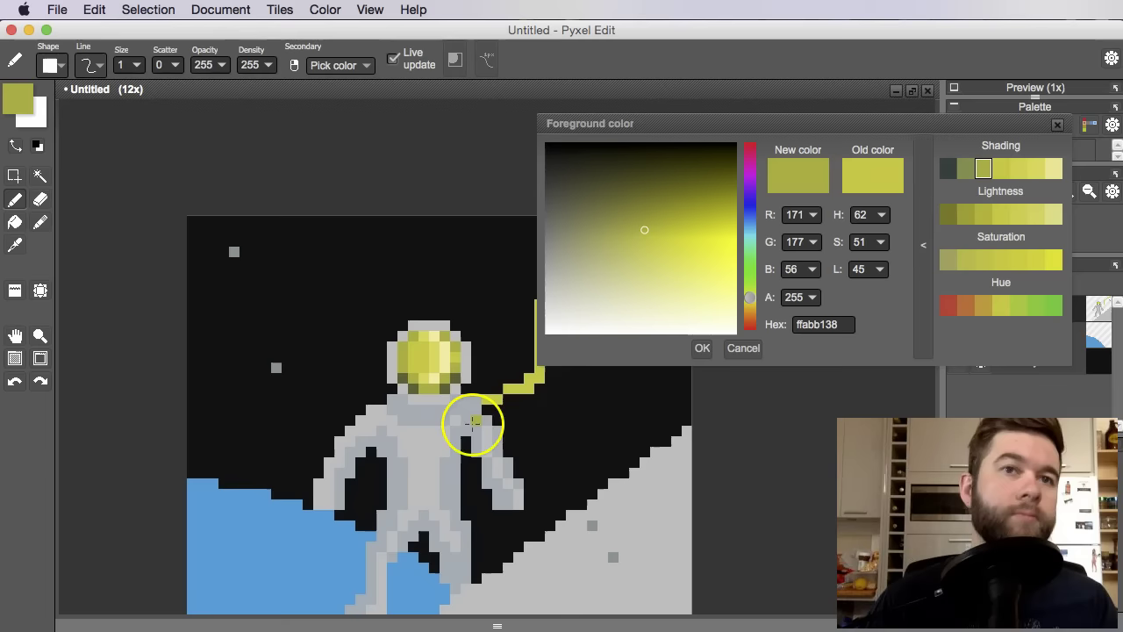
click(1056, 129)
Sample the visor's olive ABB138 and darken the tether's lower stretch from the shoulder to its first bend.
scroll(447, 431, up, 3)
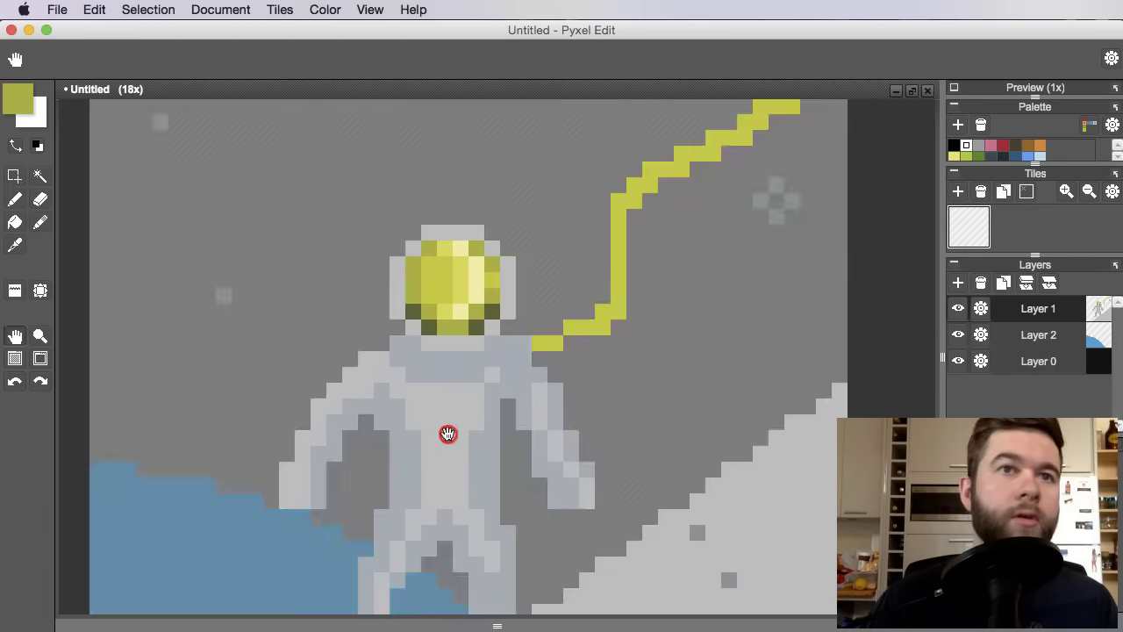
alt+click(409, 367)
drag(613, 217, 483, 487)
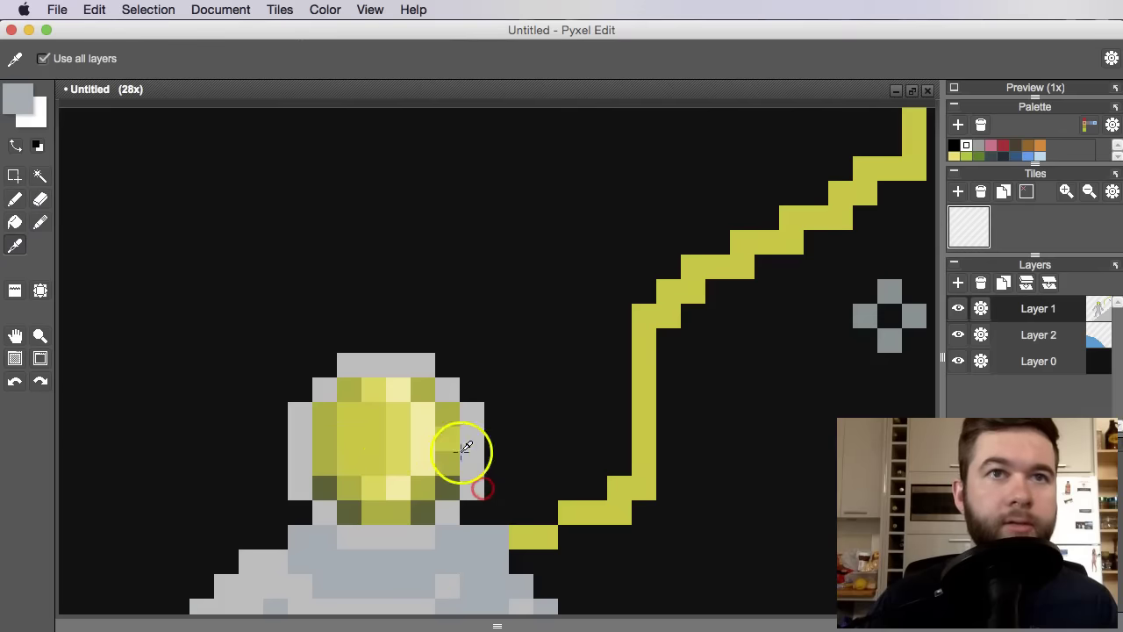
alt+click(365, 429)
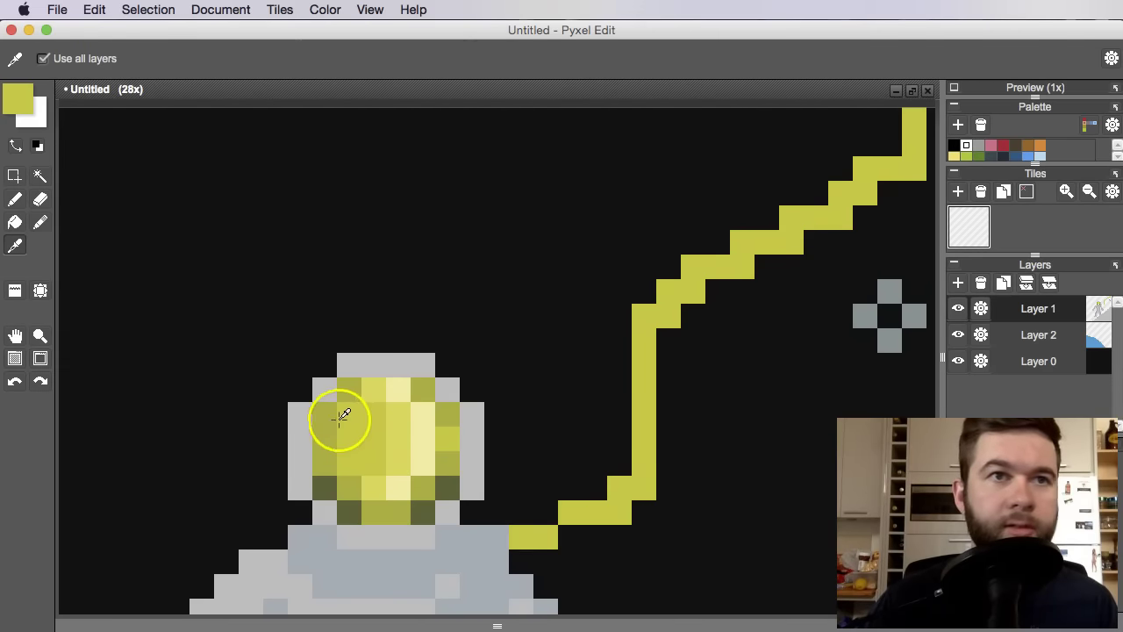
alt+click(326, 425)
click(586, 553)
key(ctrl+z)
click(531, 539)
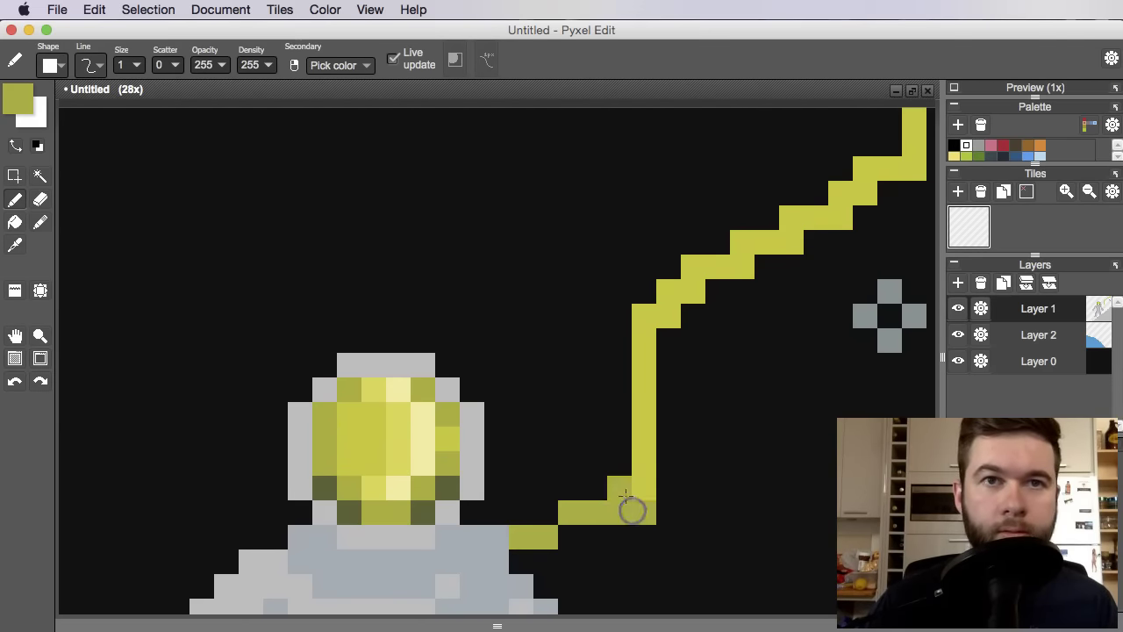
key(ctrl+z)
drag(614, 512, 637, 479)
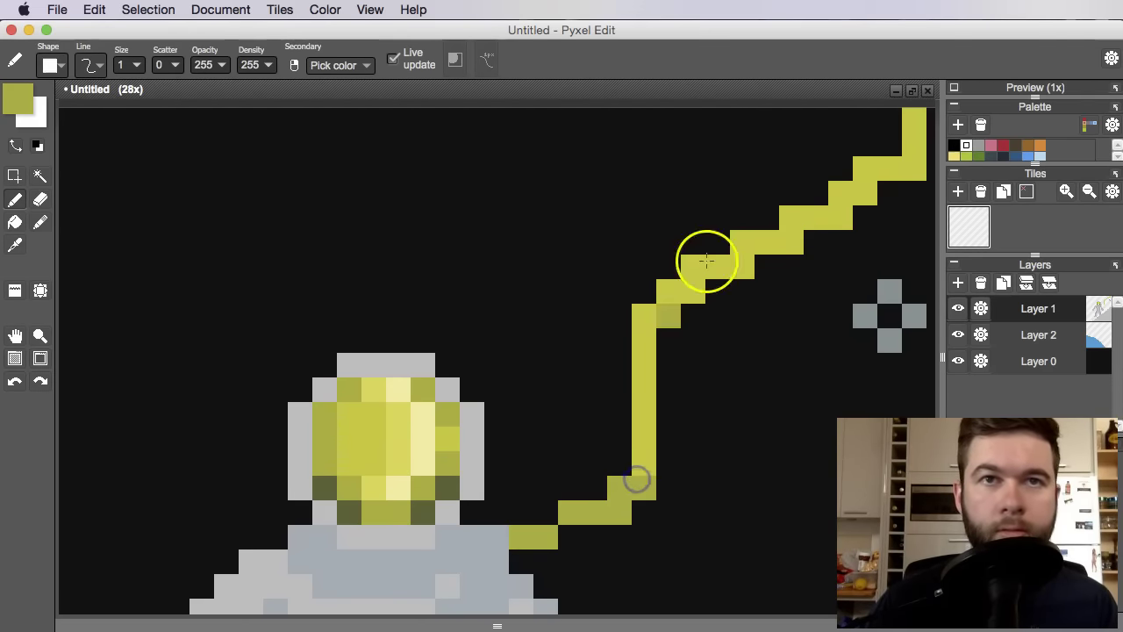
Darken the tether's sloping upper stretch with the same olive.
drag(716, 258, 505, 386)
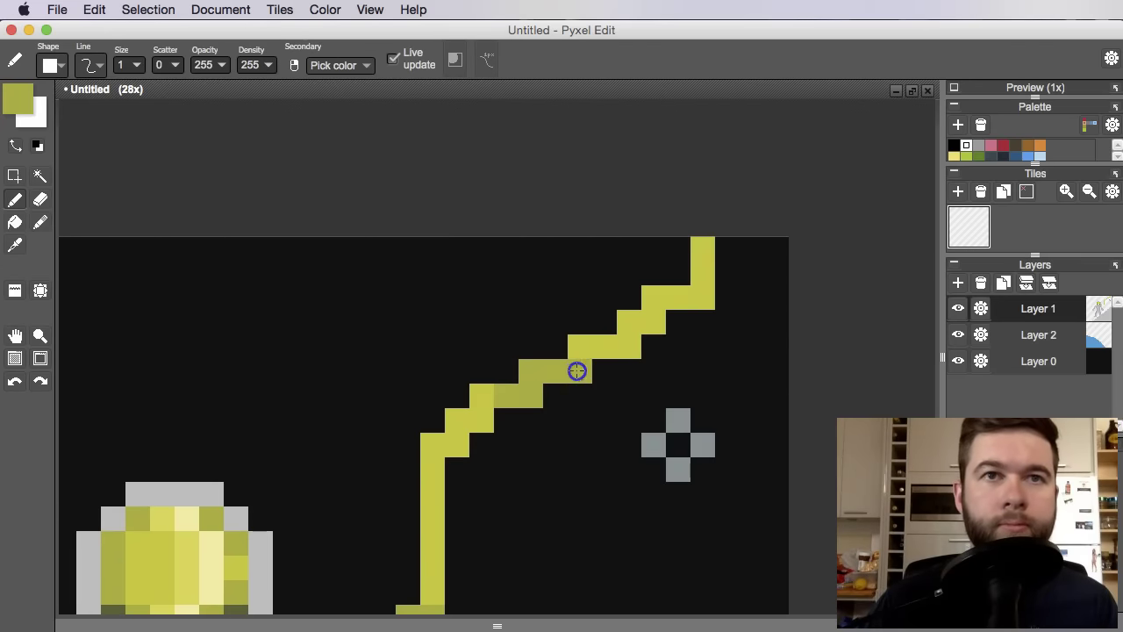
scroll(728, 291, down, 3)
drag(731, 323, 712, 356)
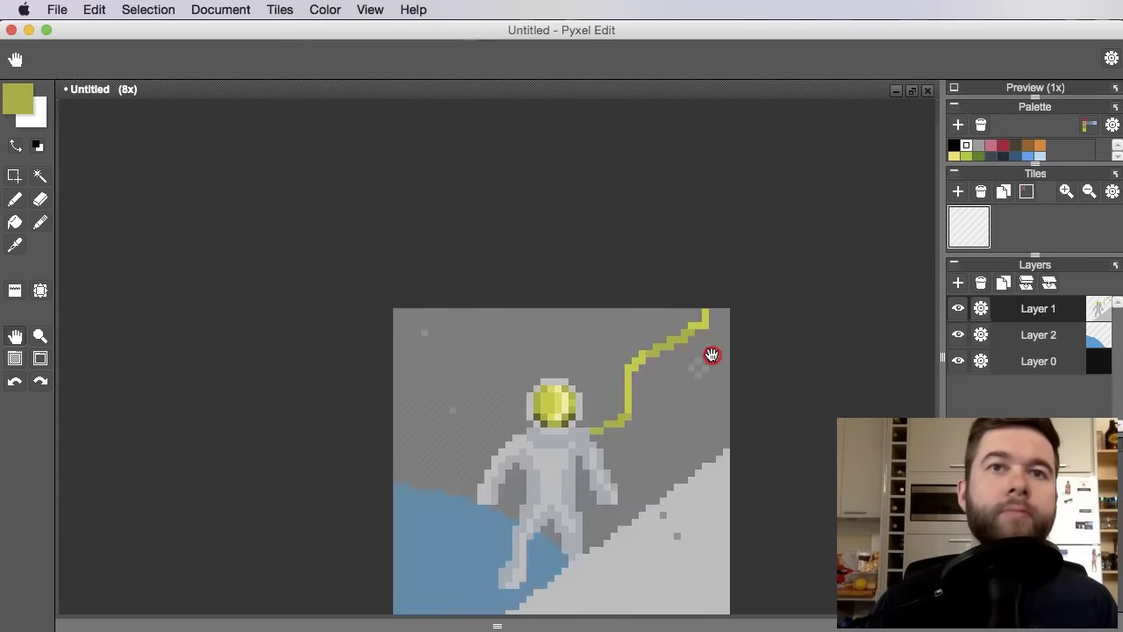
Sample the visor's light yellow and highlight the tether's upright stretch and the bend near its upper end.
scroll(536, 391, up, 3)
alt+click(601, 401)
drag(607, 424, 485, 438)
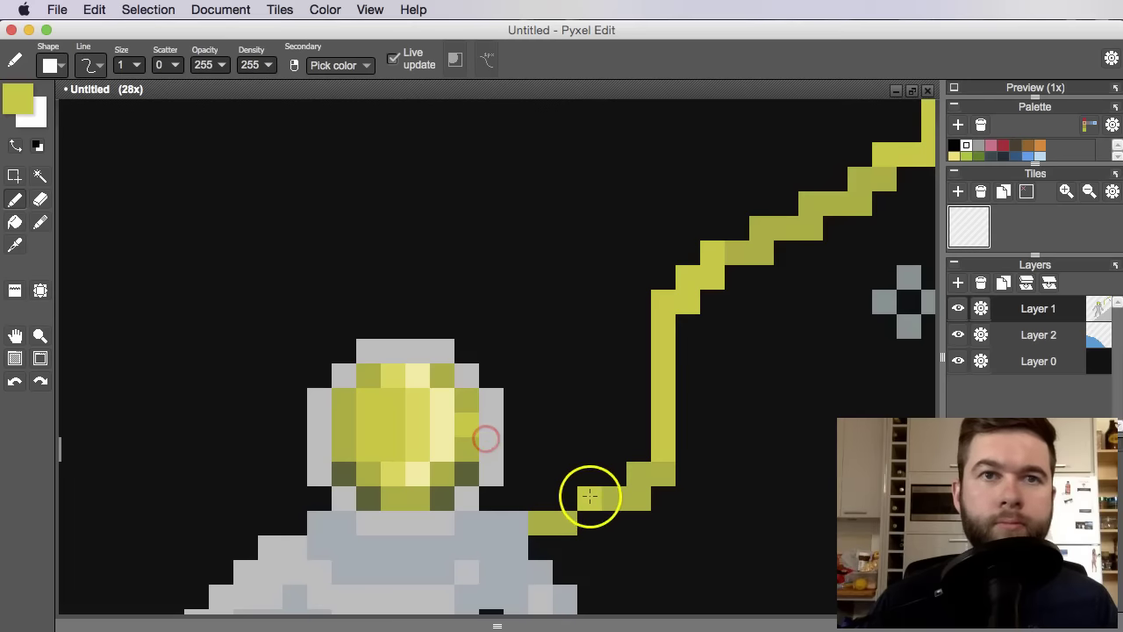
key(super+z)
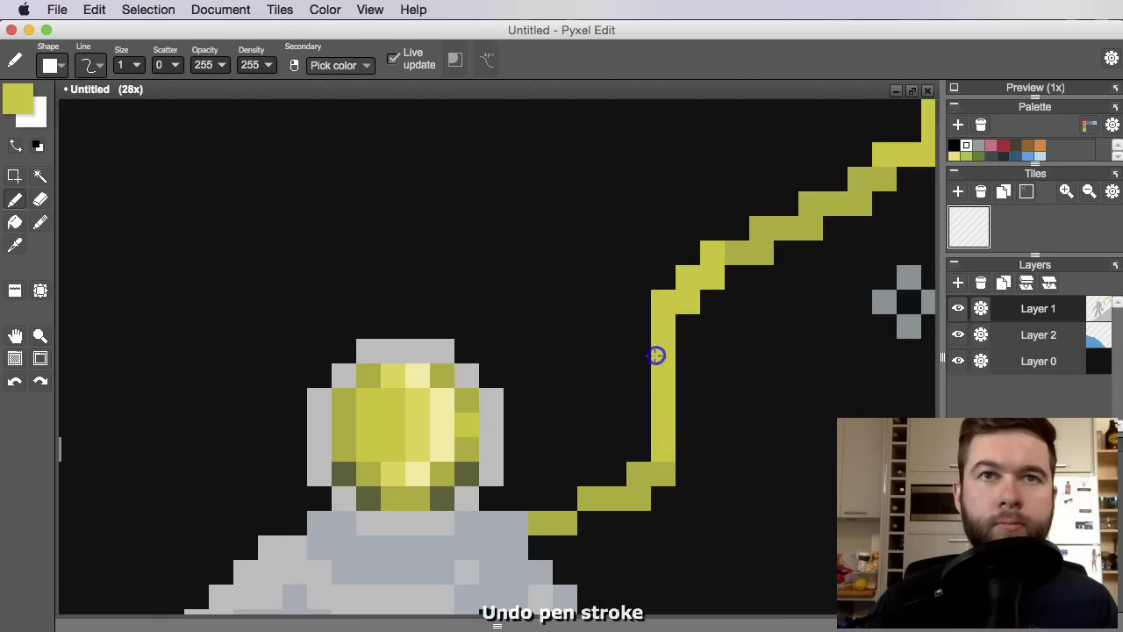
alt+click(412, 406)
mouse_move(669, 308)
mouse_down()
mouse_move(656, 370)
mouse_move(460, 474)
mouse_up()
key(super+z)
click(657, 392)
click(675, 273)
drag(684, 270, 720, 220)
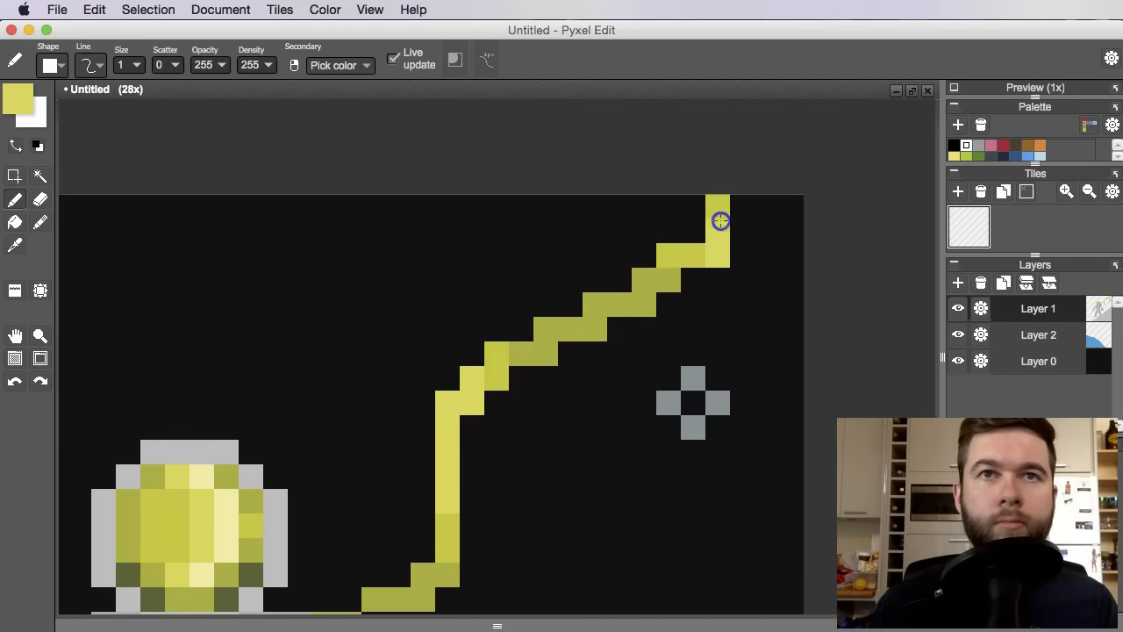
Sample the tether's mid yellow and soften the transition between its upper highlight and the olive stretch.
alt+click(633, 281)
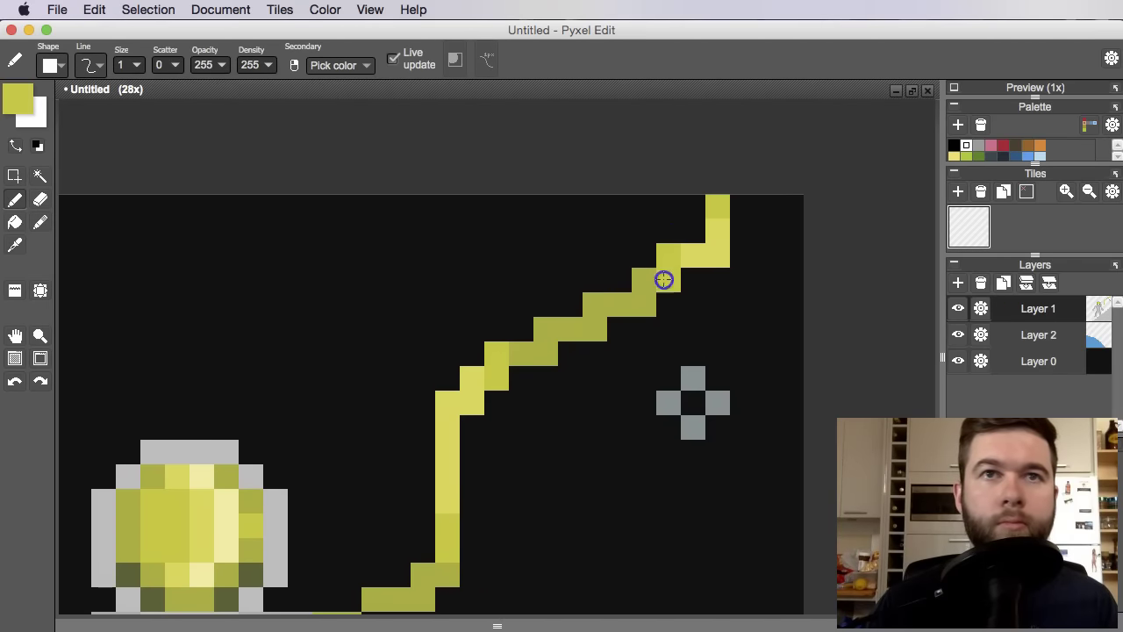
click(626, 304)
scroll(633, 375, down, 3)
scroll(672, 320, up, 2)
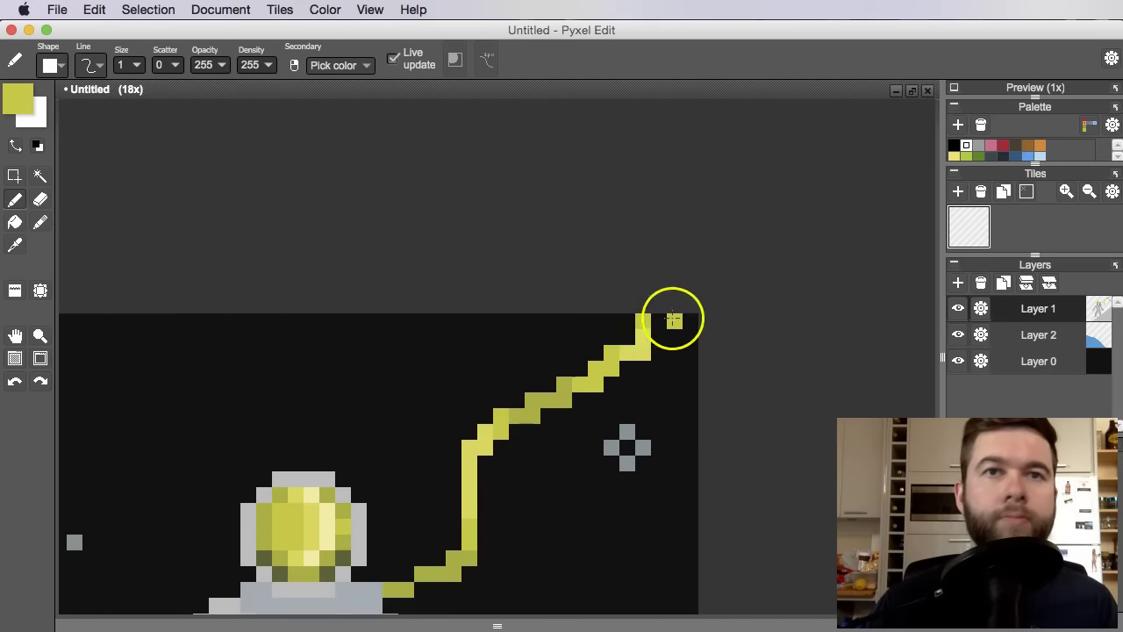
Sample the visor's palest yellow and add the brightest highlights to the tether's two upper bends.
alt+click(331, 498)
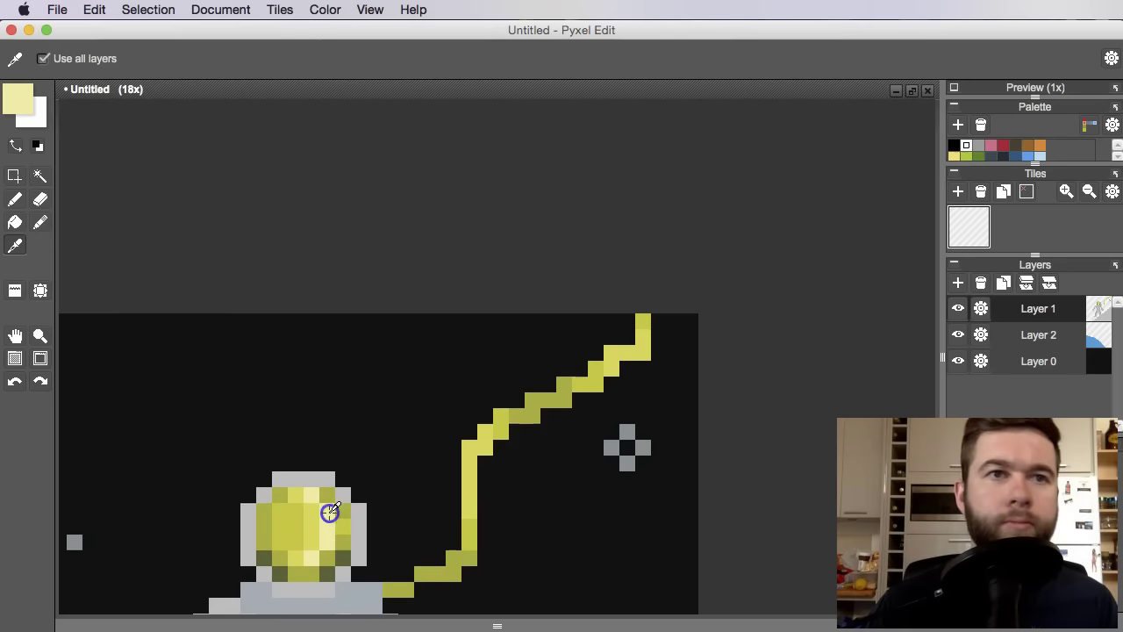
click(491, 474)
key(super+z)
click(465, 468)
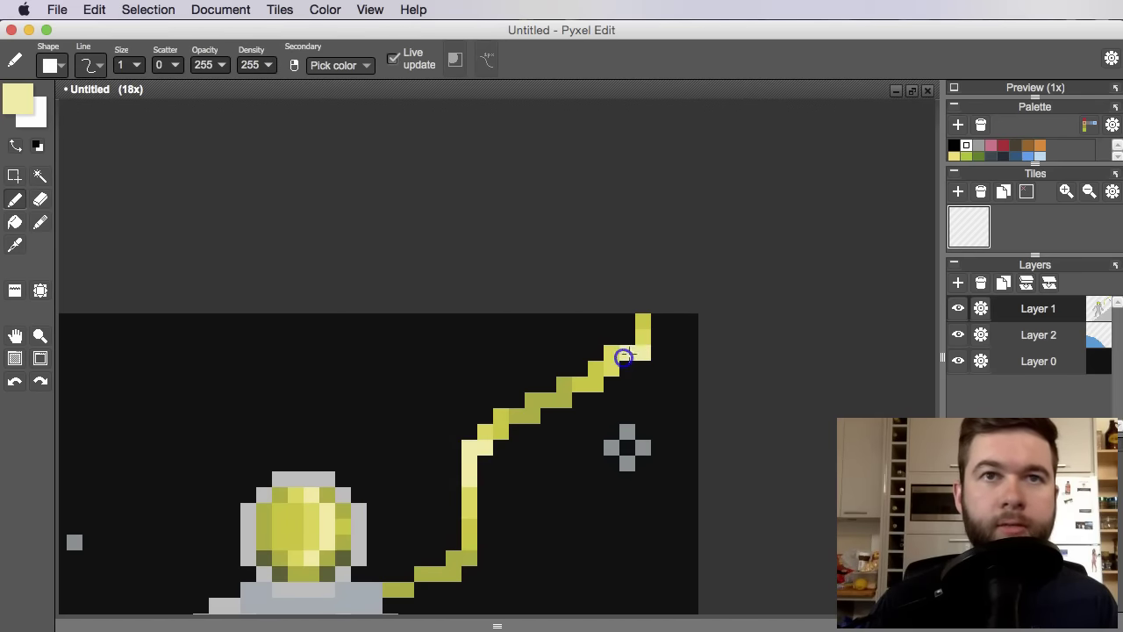
scroll(662, 412, down, 5)
scroll(651, 436, up, 6)
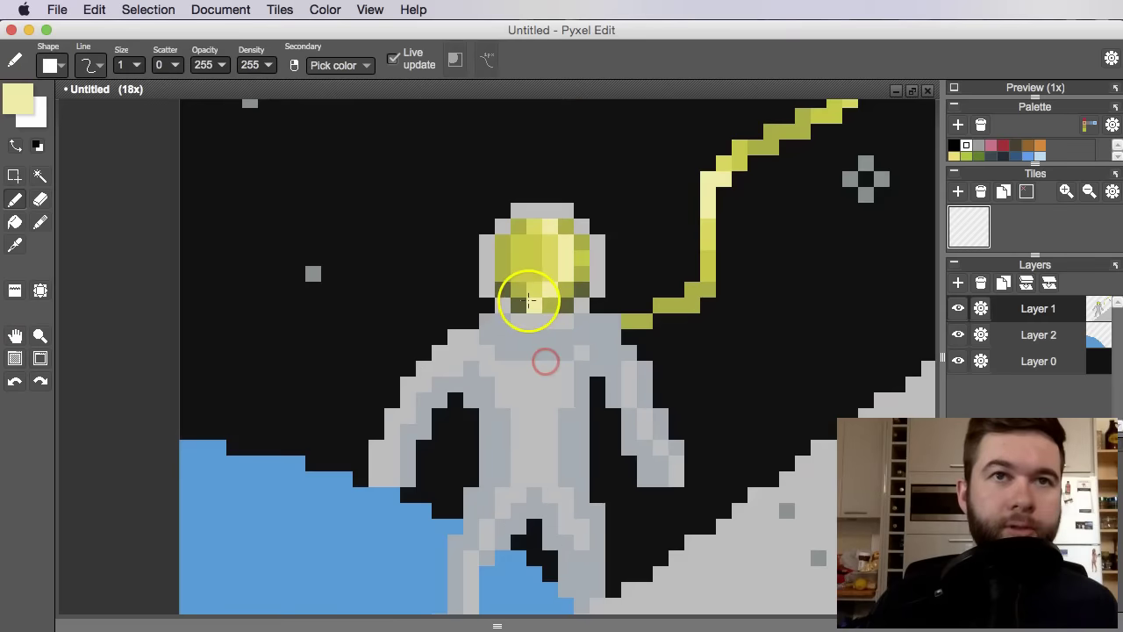
Sample the suit's blue-grey shadow, choose the darker shade 6590AC and shade the torso's left edge from armpit to hip.
key(alt)
click(496, 370)
click(20, 102)
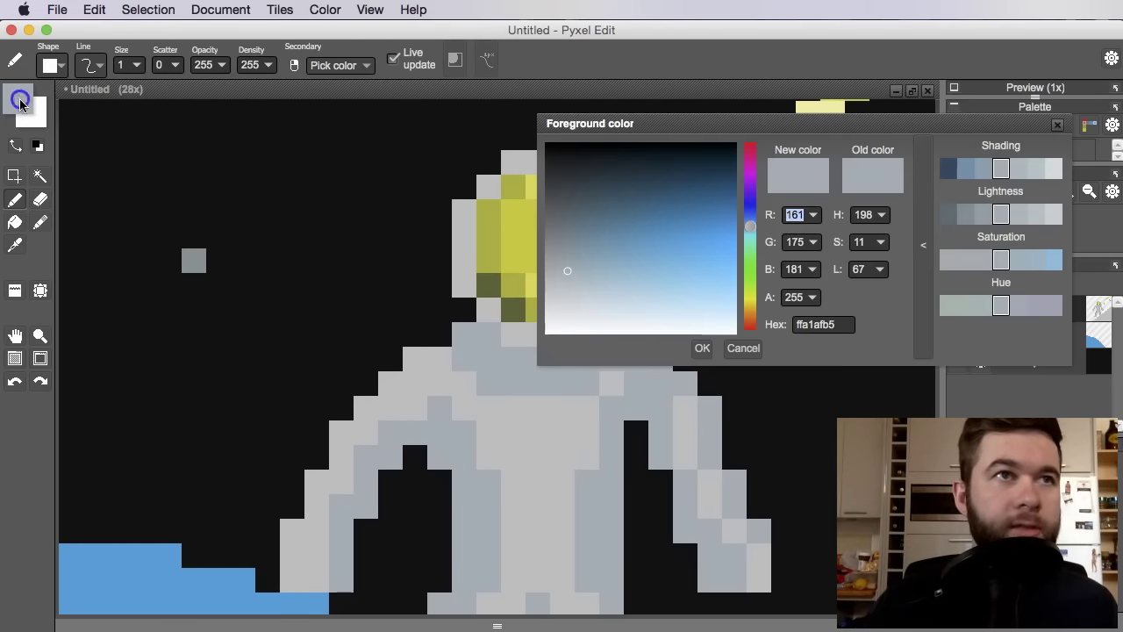
click(972, 171)
click(1057, 125)
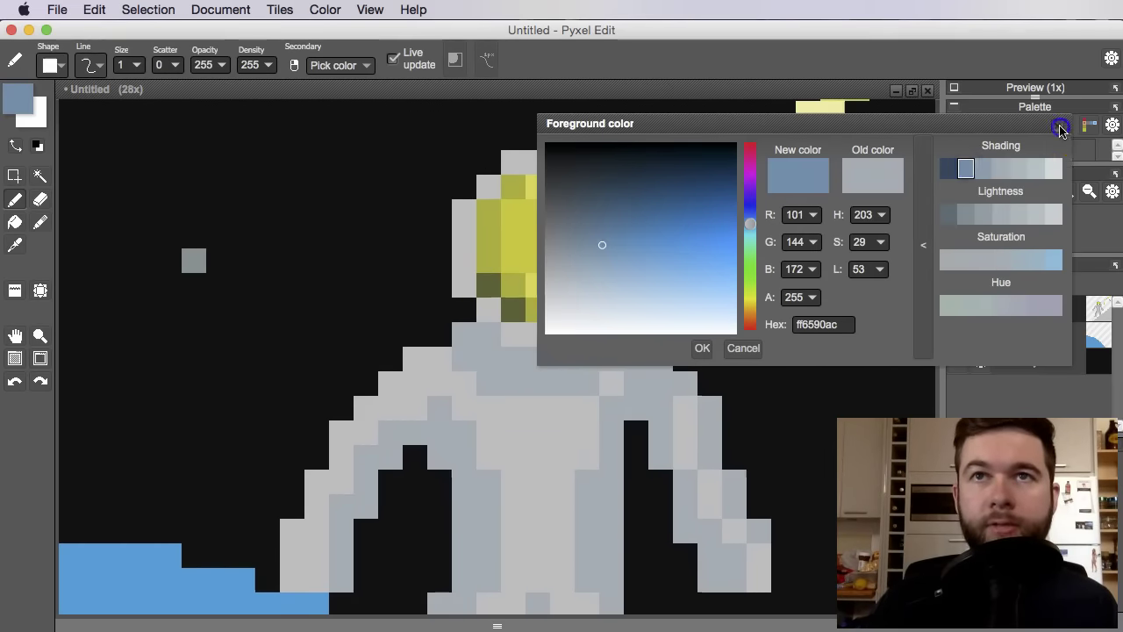
drag(366, 491, 463, 343)
click(545, 301)
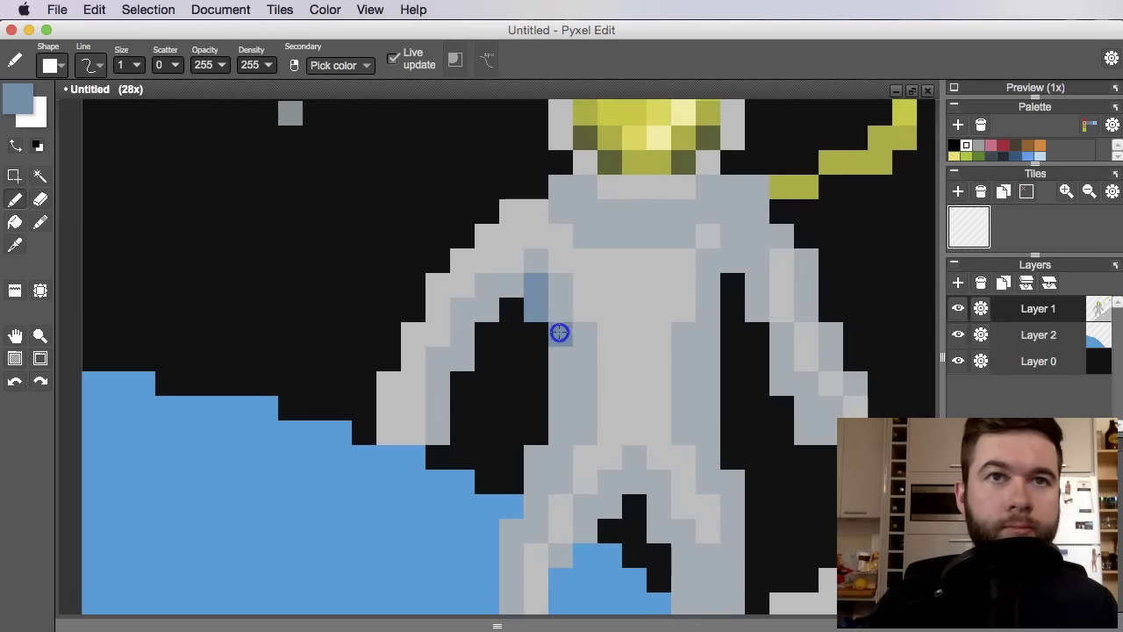
drag(558, 316, 572, 357)
click(544, 474)
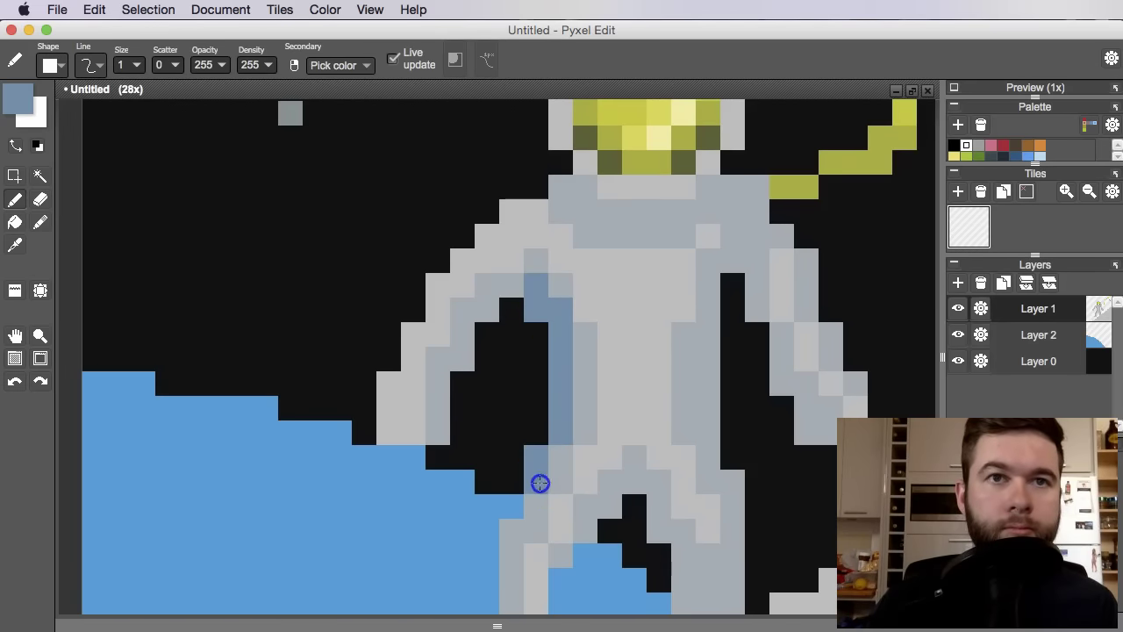
Shade the torso's right edge and the outer and lower edges of the right leg with the dark blue-grey.
scroll(546, 501, down, 5)
drag(618, 558, 640, 426)
scroll(616, 355, up, 5)
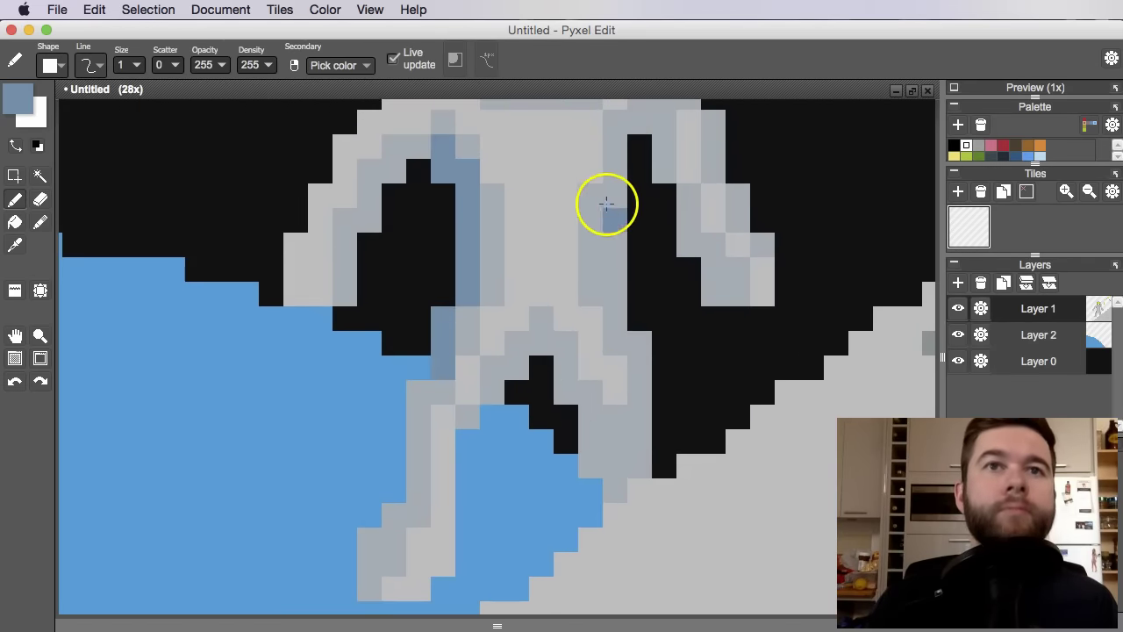
drag(610, 172, 609, 241)
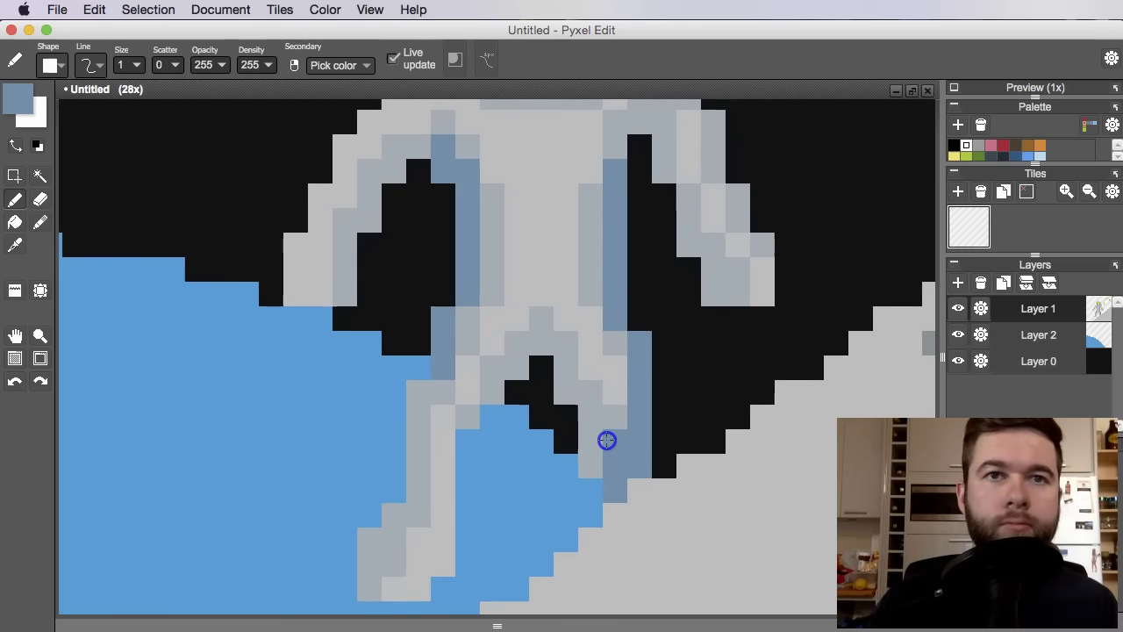
drag(607, 440, 593, 464)
Shade the outer edge of the left leg and the back of its foot with the dark blue-grey.
scroll(599, 459, down, 4)
scroll(619, 491, up, 4)
click(512, 496)
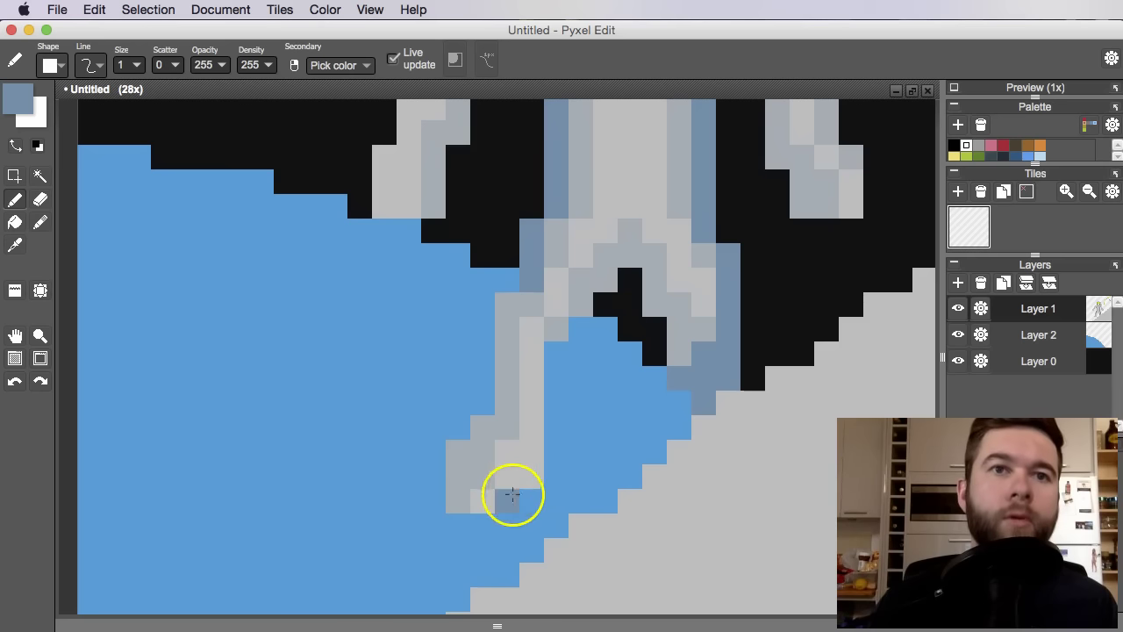
drag(498, 400, 497, 364)
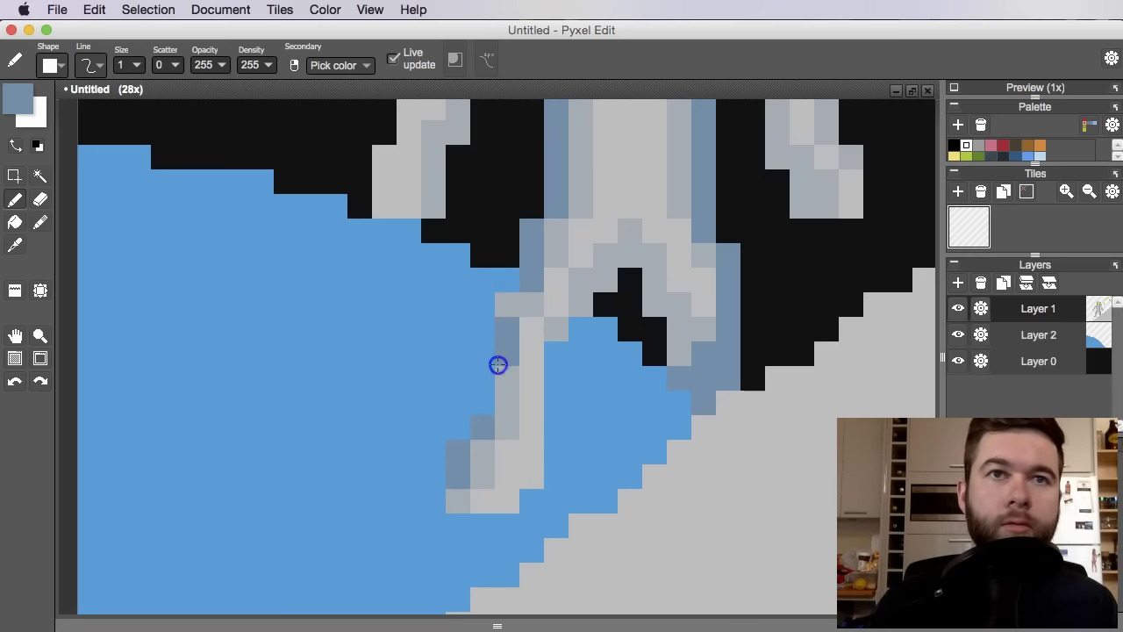
Paint a dark blue-grey collar below the helmet, spanning from the left shoulder to the right shoulder.
scroll(672, 413, down, 3)
scroll(657, 289, up, 3)
scroll(374, 281, up, 1)
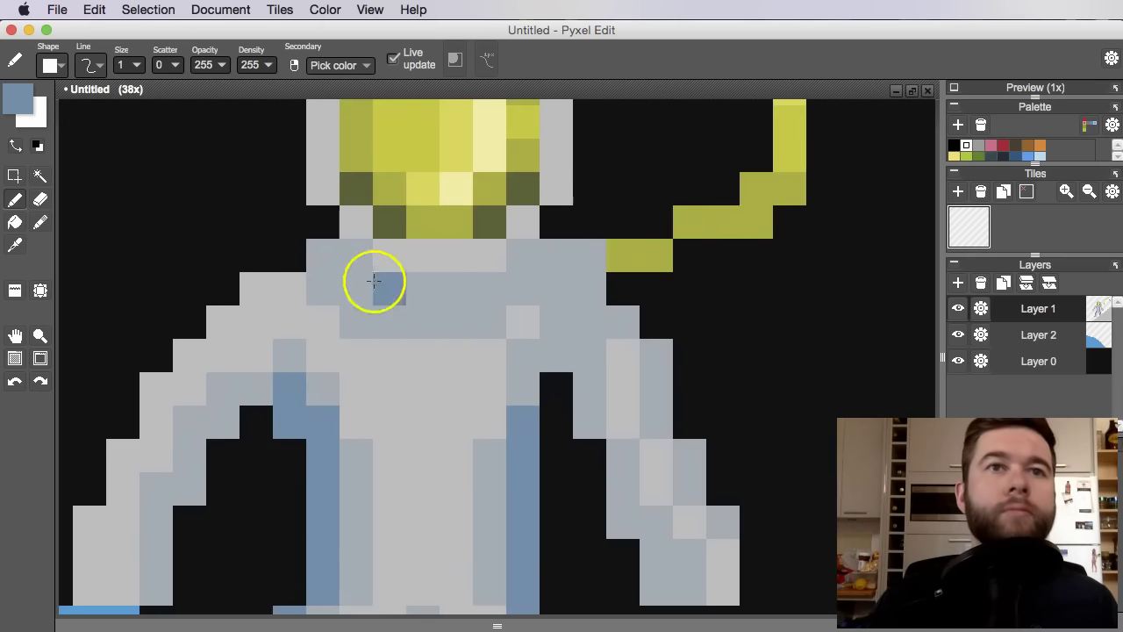
key(super+z)
click(344, 255)
mouse_move(357, 268)
mouse_down()
mouse_move(383, 289)
mouse_move(495, 288)
mouse_move(531, 253)
mouse_up()
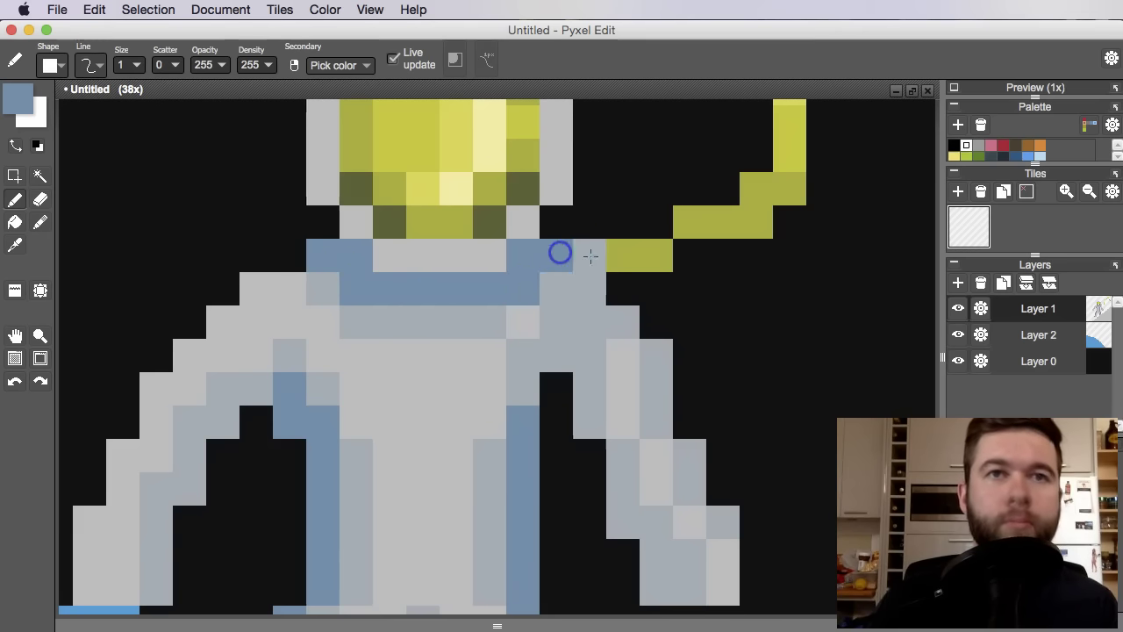
Draw a one-pixel dark blue-grey belt across the middle of the astronaut's torso.
scroll(605, 351, down, 4)
scroll(629, 406, up, 2)
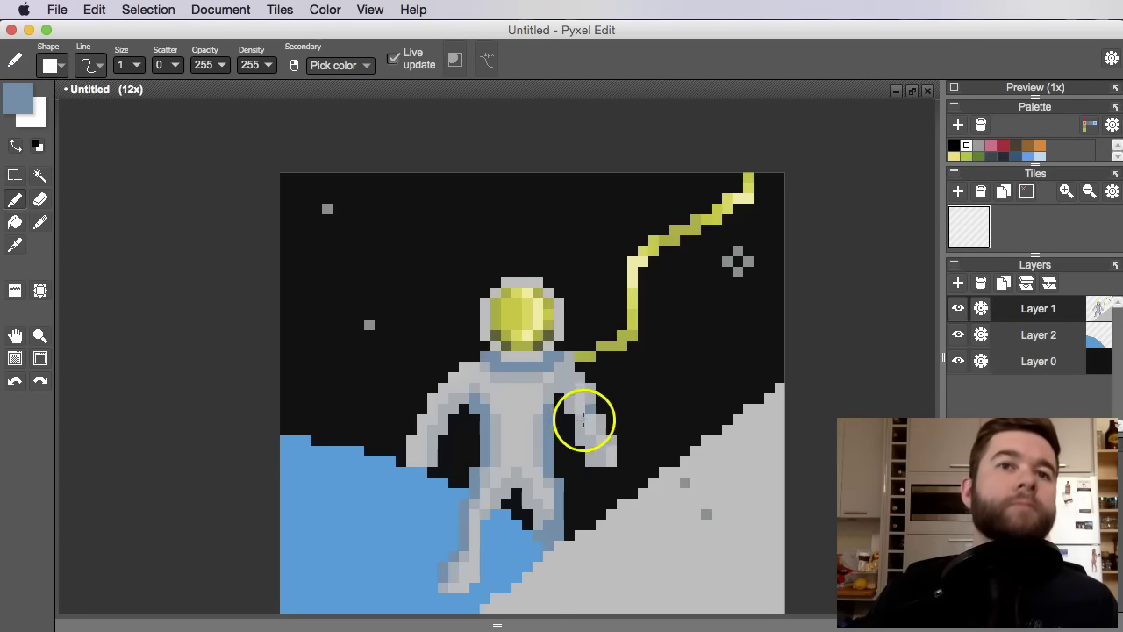
scroll(585, 420, up, 4)
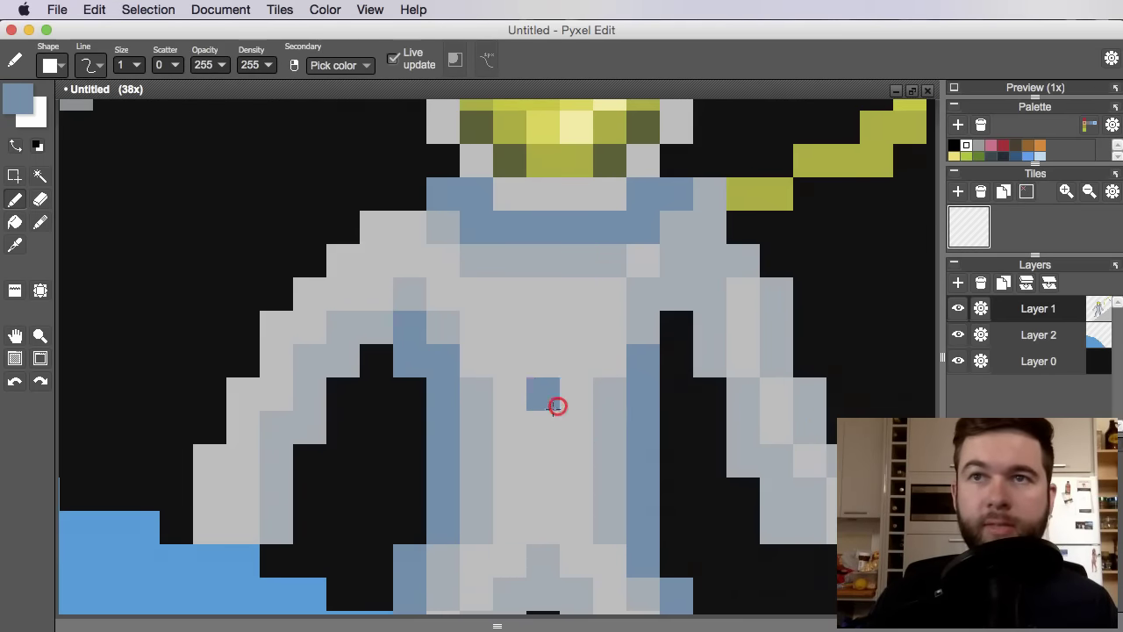
drag(581, 405, 577, 409)
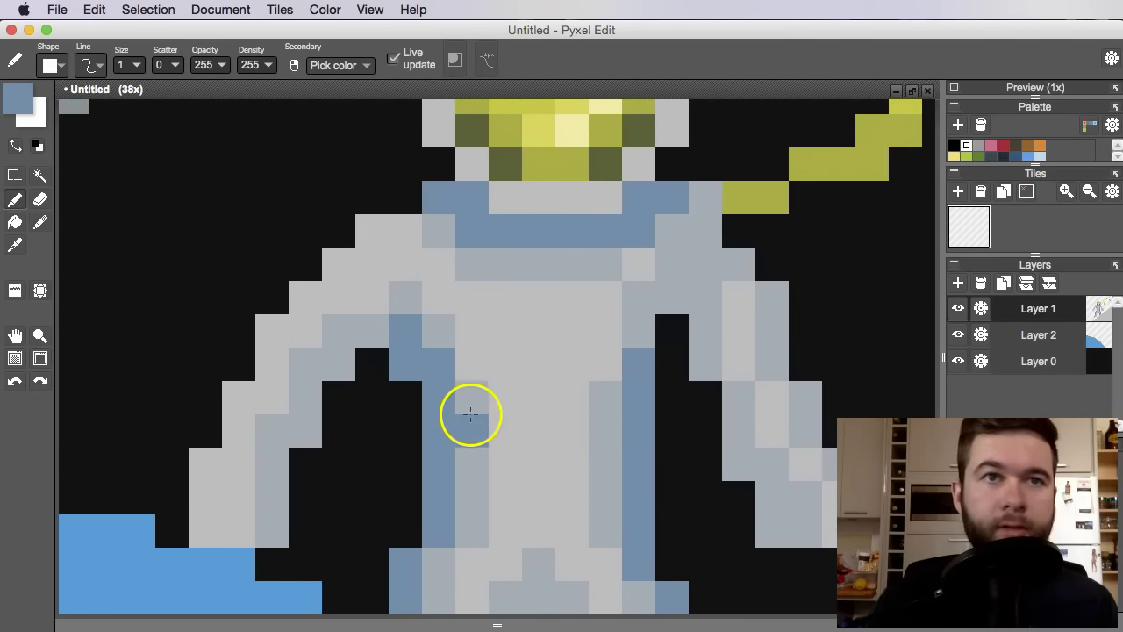
drag(495, 429, 614, 424)
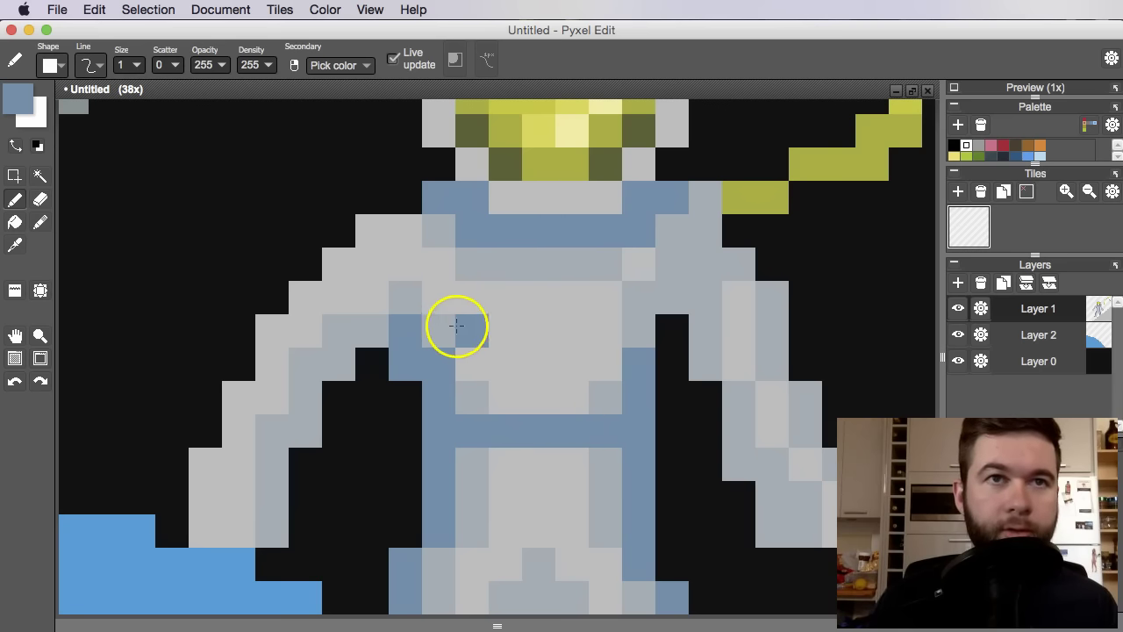
Add a dark blue-grey chest strap and two vertical strips down to the belt, and repaint the right-hand panel in light grey.
key(super+z)
mouse_move(472, 330)
mouse_down()
mouse_move(536, 336)
mouse_move(528, 396)
mouse_up()
click(578, 342)
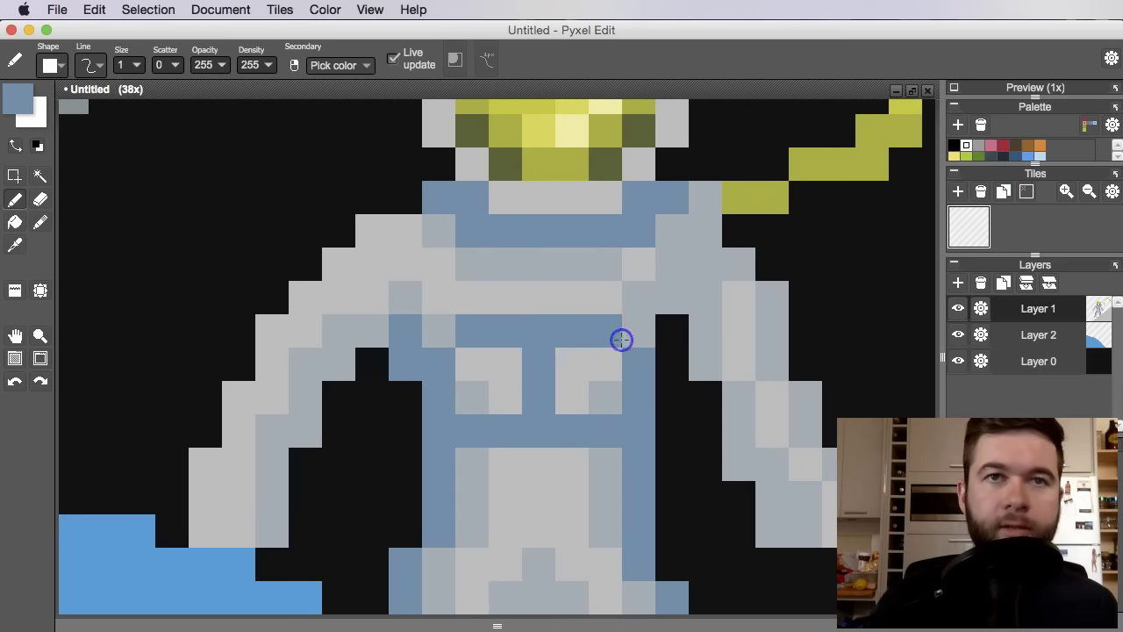
scroll(644, 381, down, 5)
scroll(614, 368, up, 5)
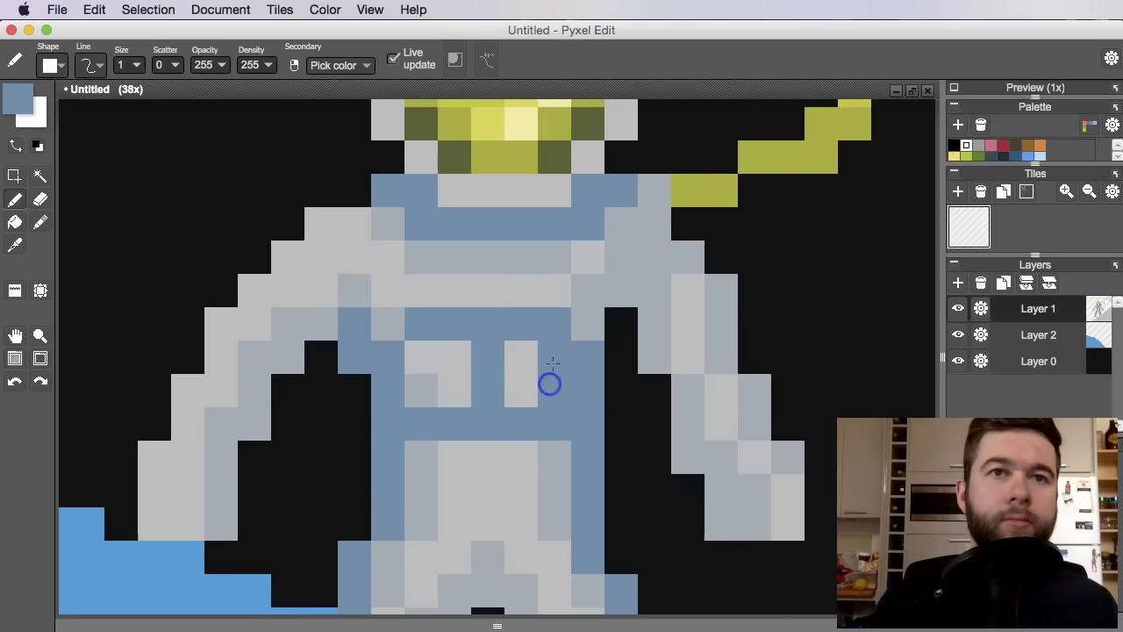
scroll(571, 337, down, 5)
scroll(571, 340, up, 5)
alt+click(572, 342)
click(624, 303)
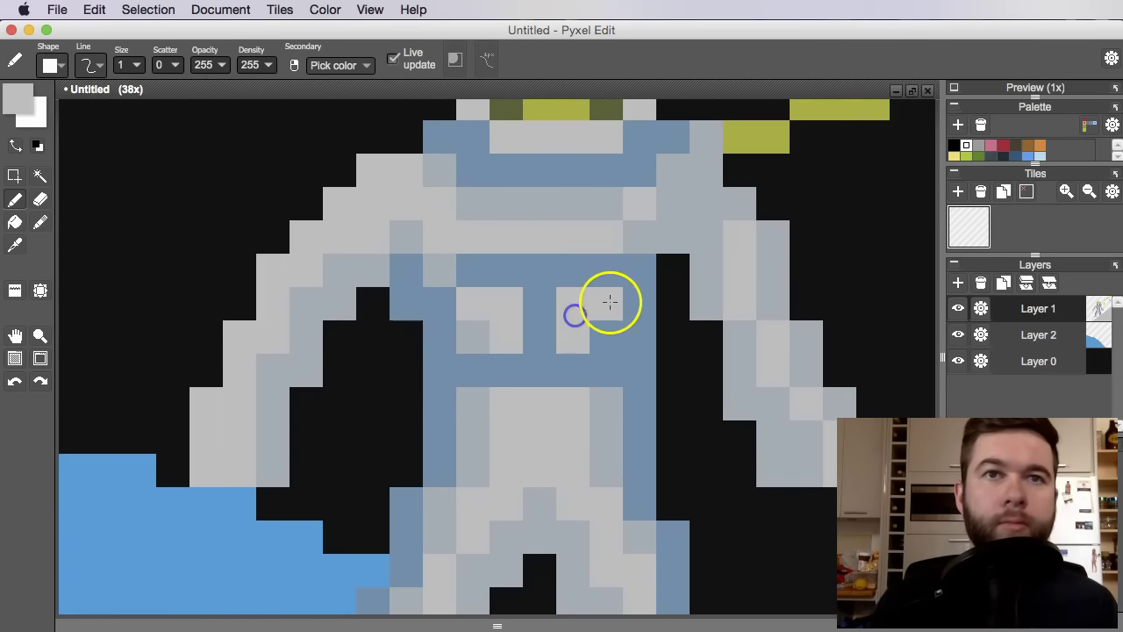
Sample the dark blue-grey and draw a second horizontal band across the lower torso, just below the belt.
scroll(627, 329, down, 5)
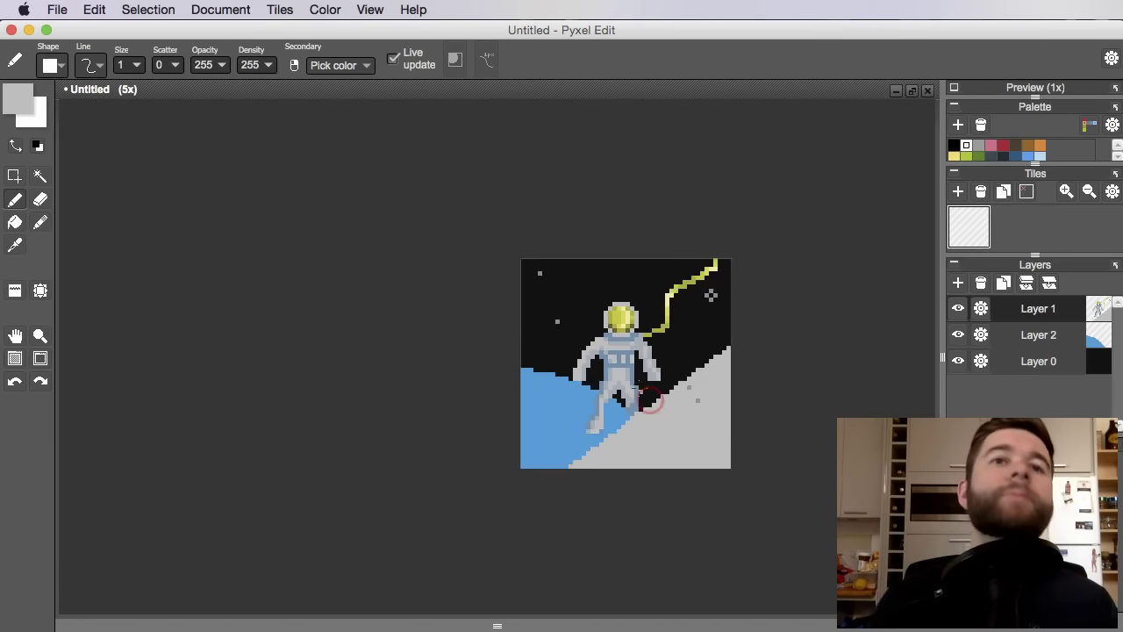
scroll(614, 375, up, 4)
key(alt)
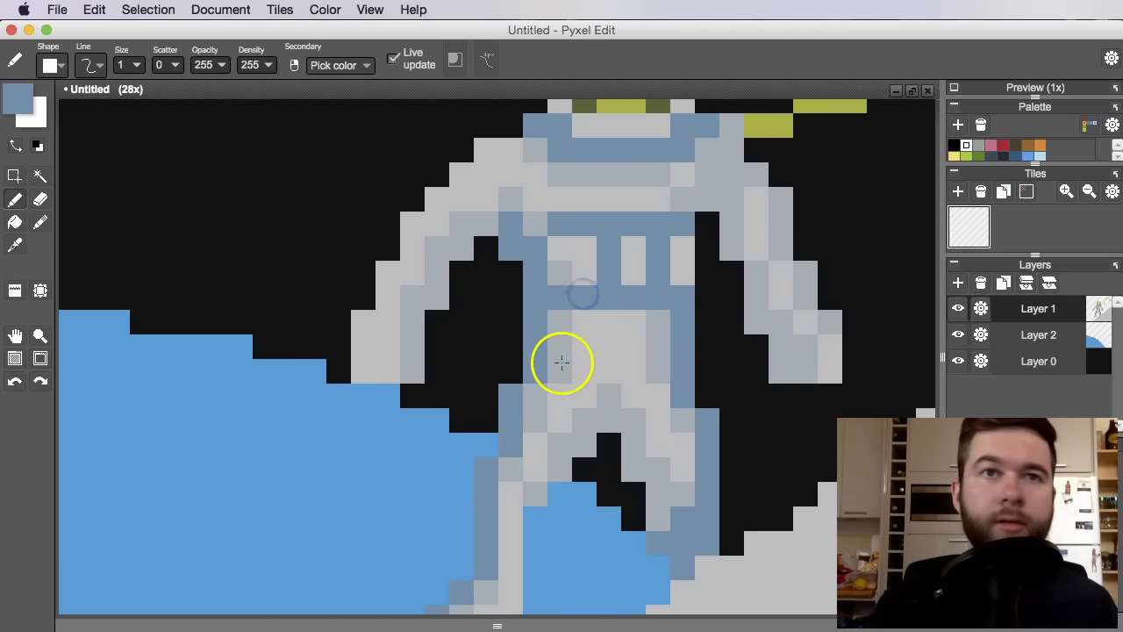
drag(561, 343, 657, 343)
scroll(614, 293, down, 4)
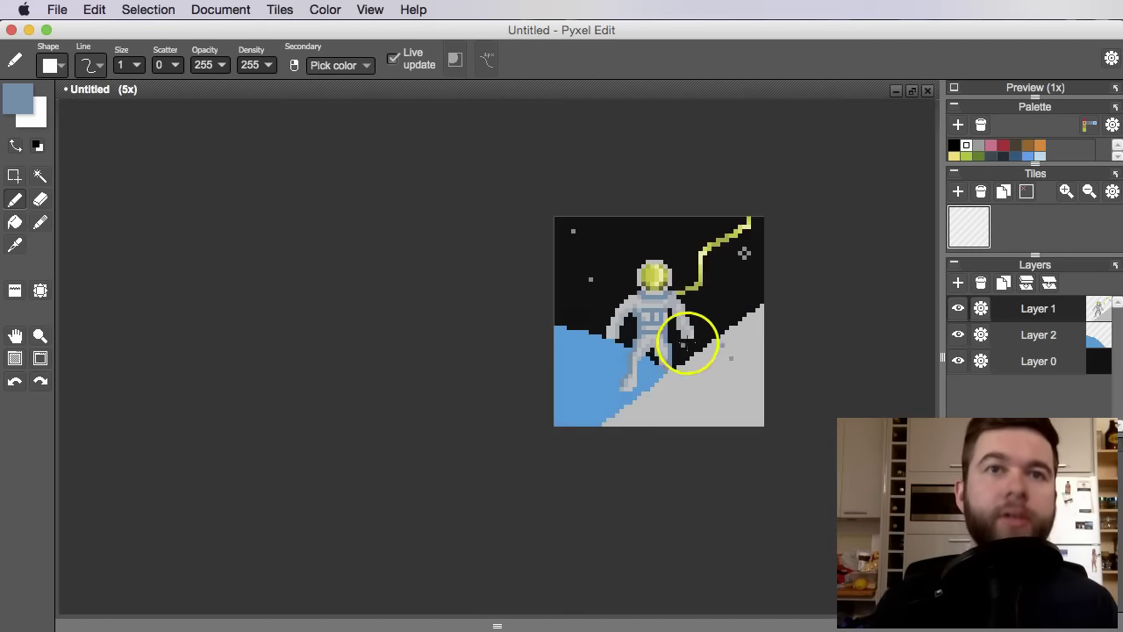
Sample the suit's light grey and pale blue-grey shades and touch up the shading on both forearms.
scroll(566, 405, up, 3)
scroll(566, 405, up, 2)
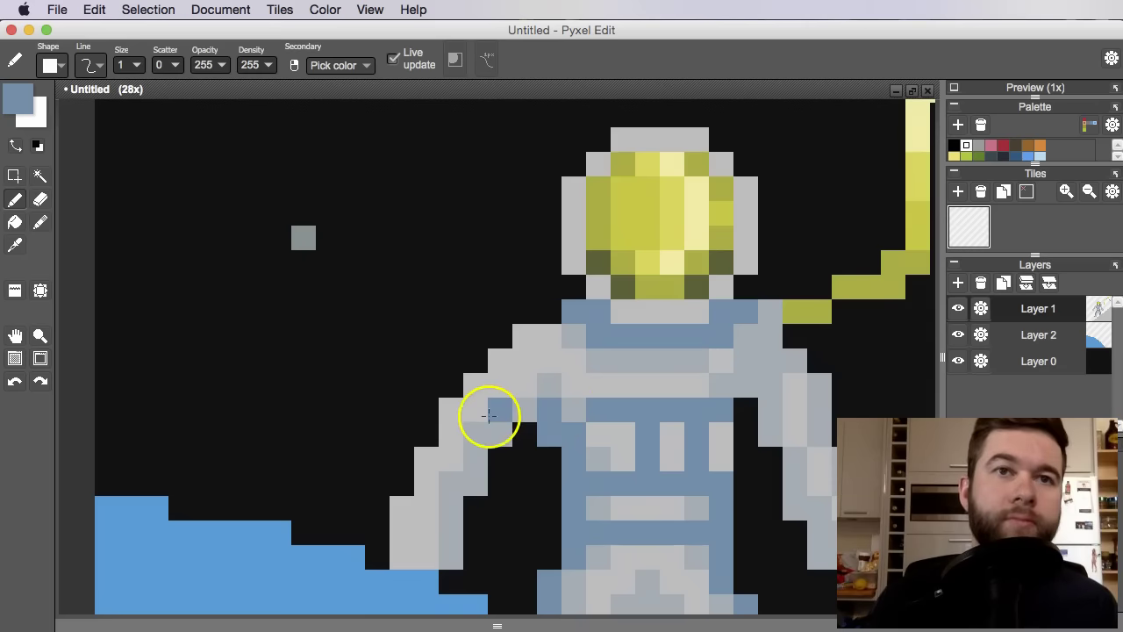
alt+click(486, 416)
click(470, 385)
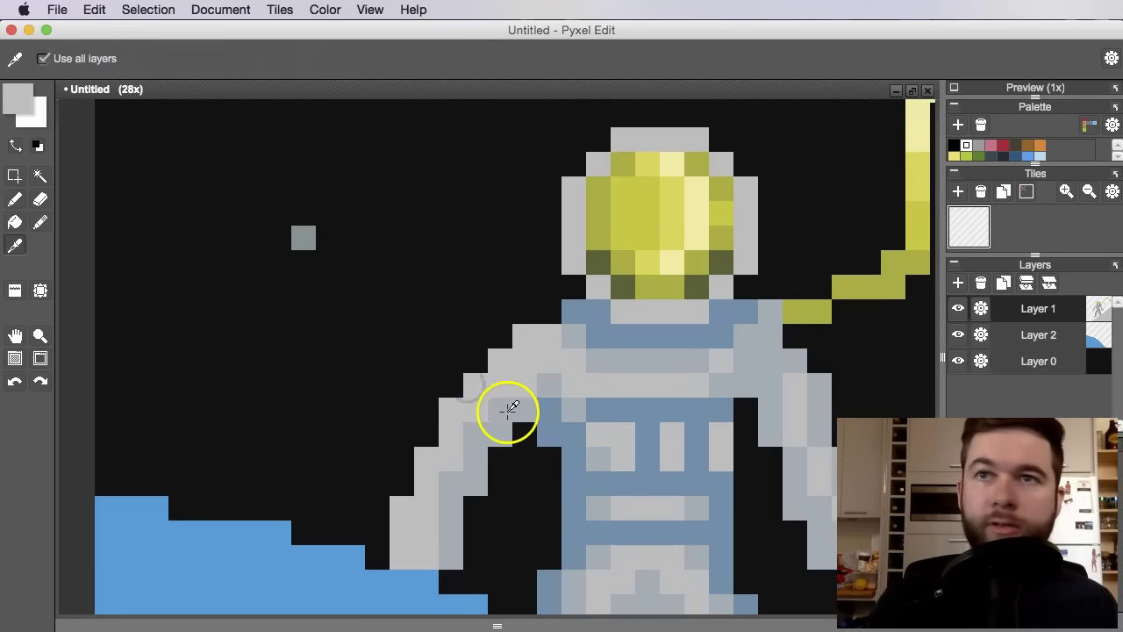
alt+click(492, 430)
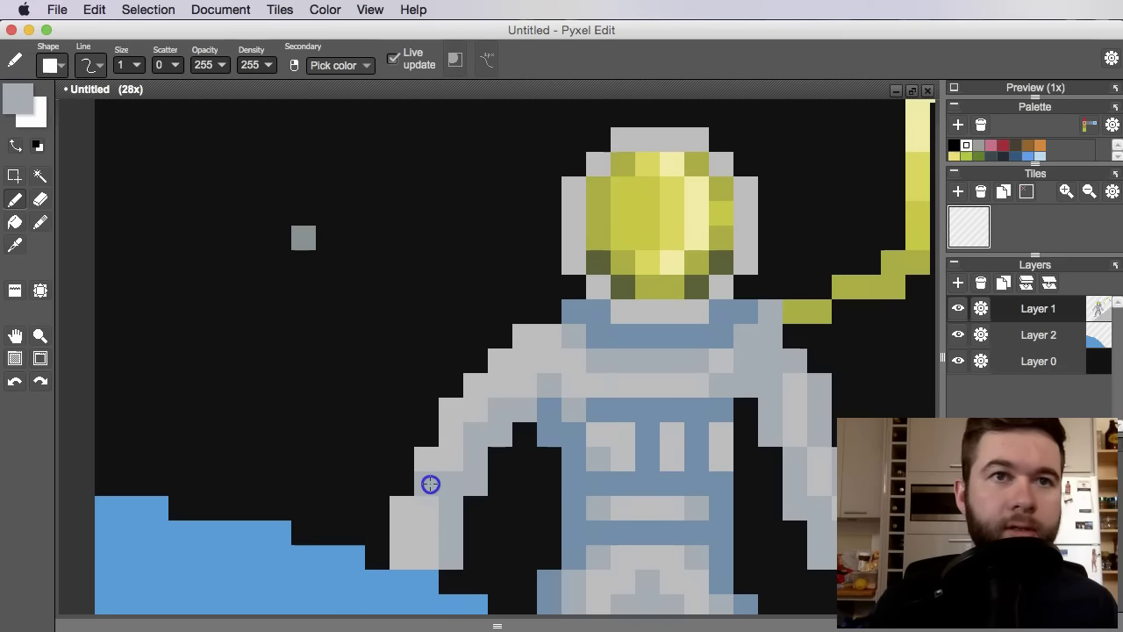
scroll(498, 432, down, 3)
drag(509, 425, 525, 405)
scroll(528, 406, up, 2)
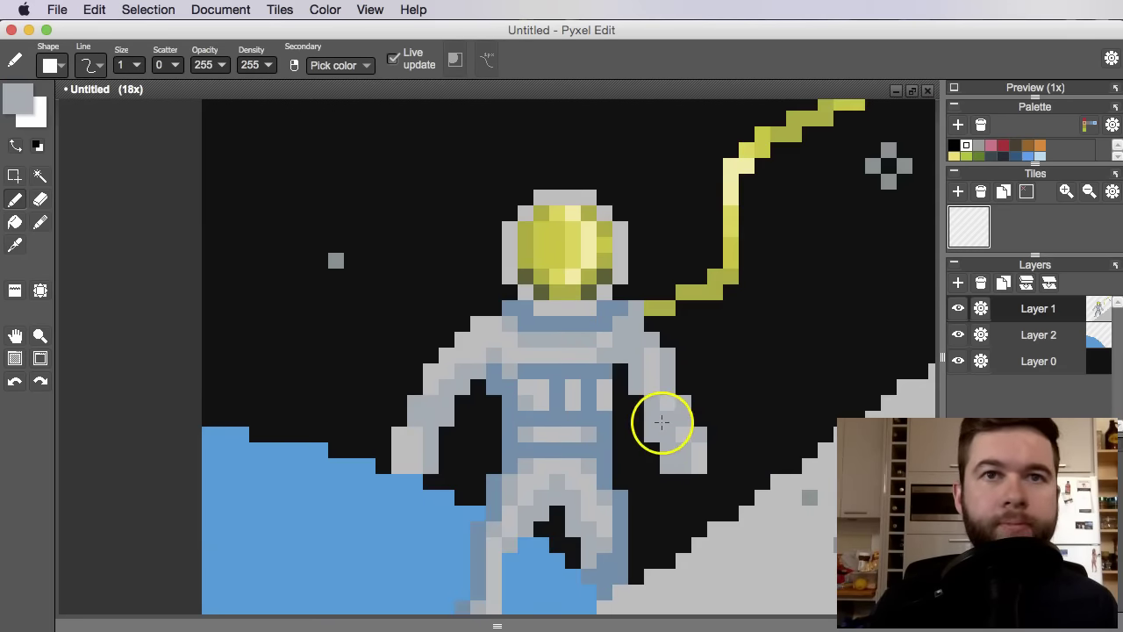
Sample the dark blue-grey and paint a cuff band across each of the astronaut's wrists.
alt+click(505, 368)
click(416, 416)
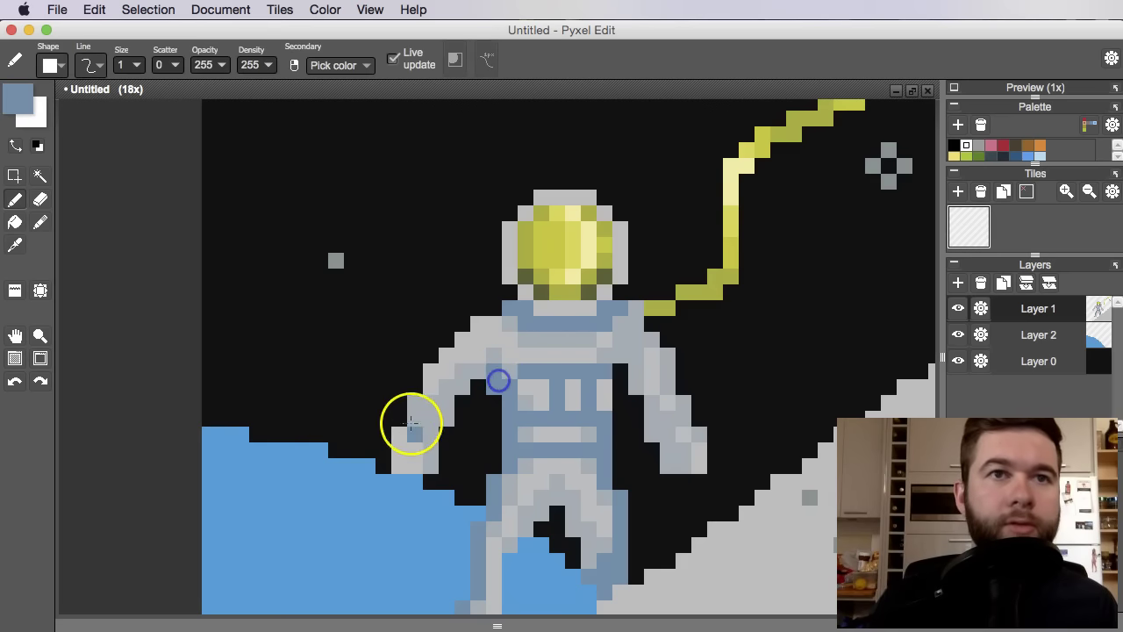
key(super+z)
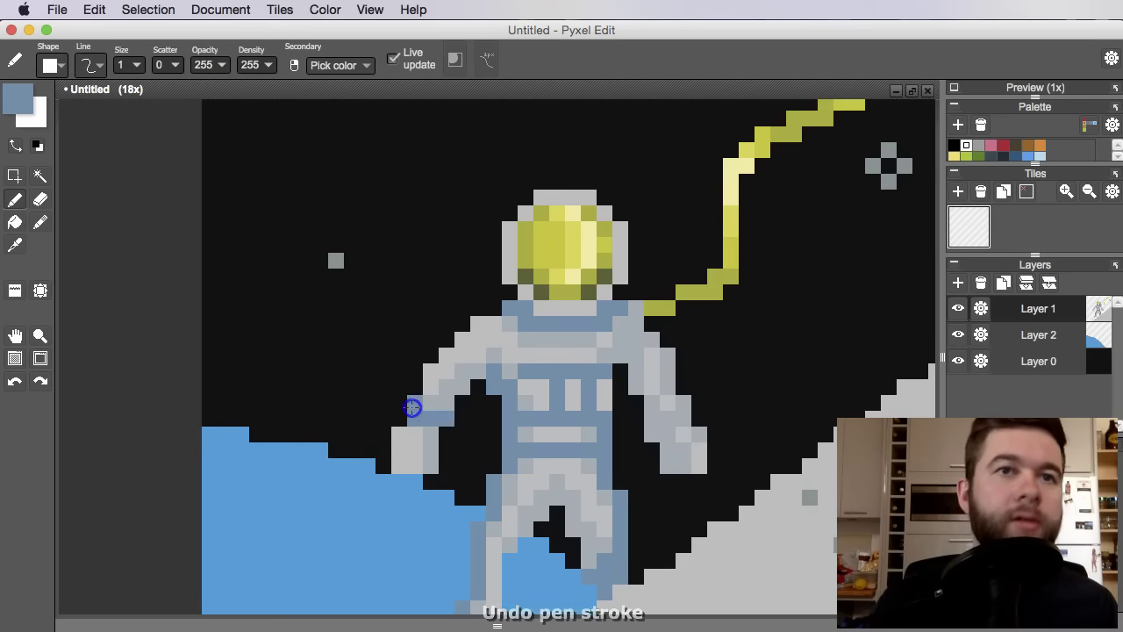
scroll(676, 426, down, 2)
scroll(637, 421, up, 4)
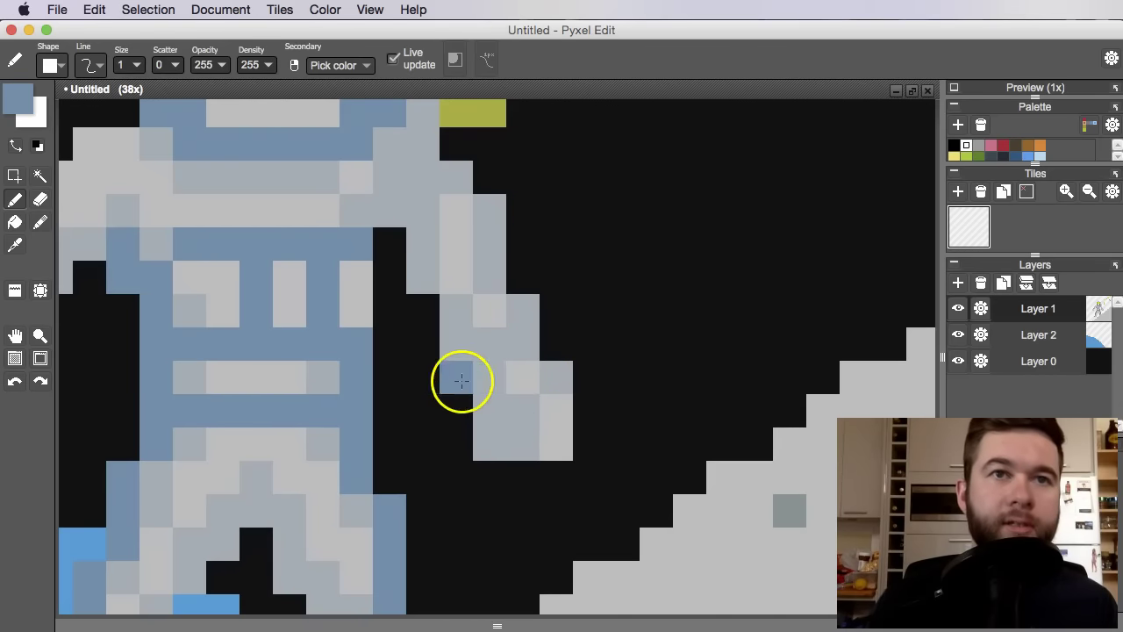
click(469, 380)
drag(497, 355, 514, 353)
scroll(513, 353, down, 3)
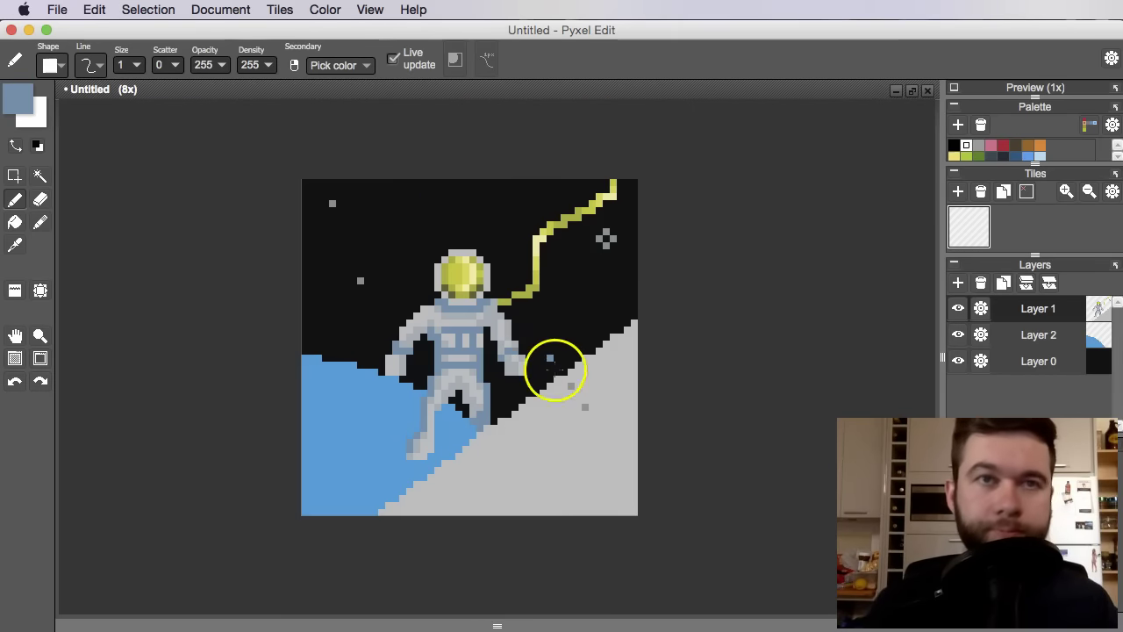
Sample the helmet's light grey and lighten the foreground colour to the near-white E6E5E5.
scroll(544, 346, down, 1)
scroll(556, 326, up, 3)
scroll(635, 345, down, 2)
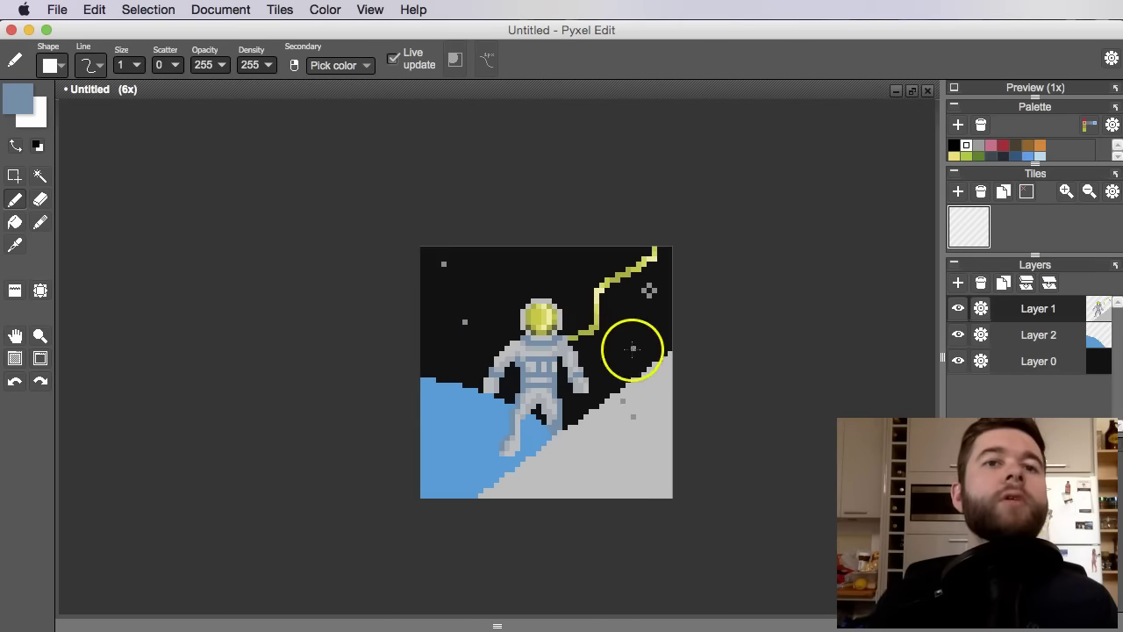
scroll(553, 324, up, 2)
scroll(442, 243, up, 3)
alt+click(433, 243)
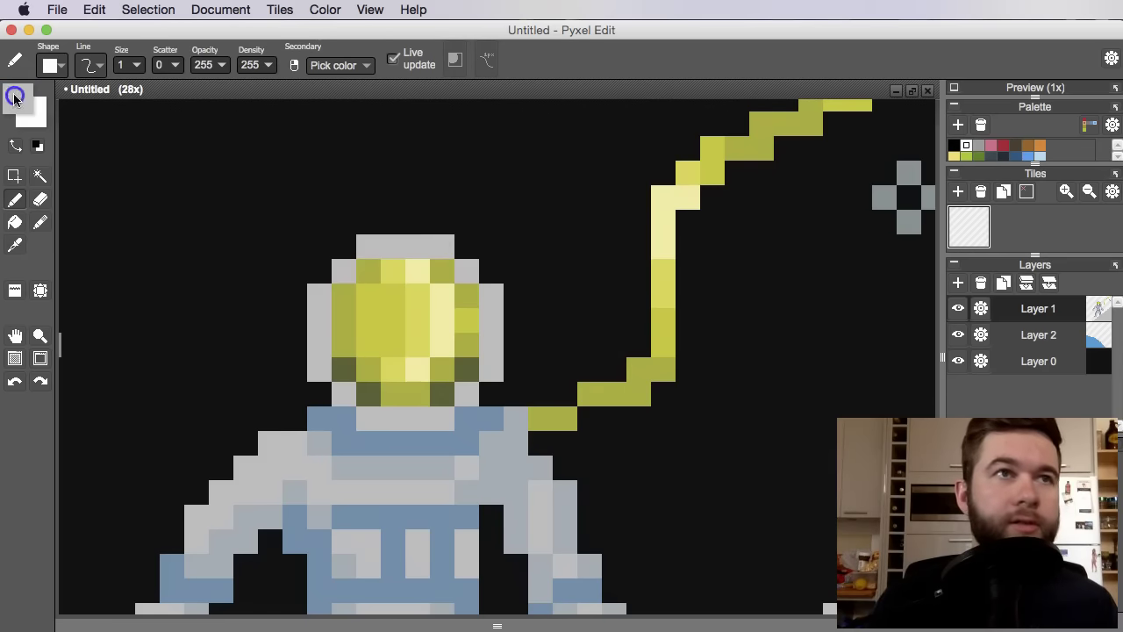
click(16, 97)
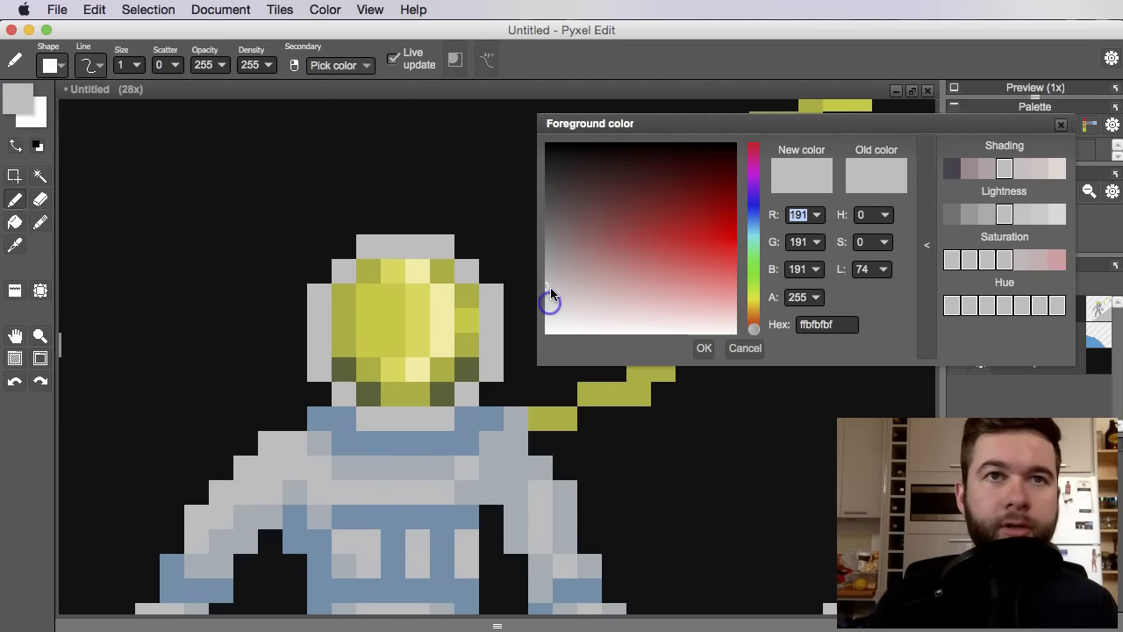
drag(550, 294, 551, 318)
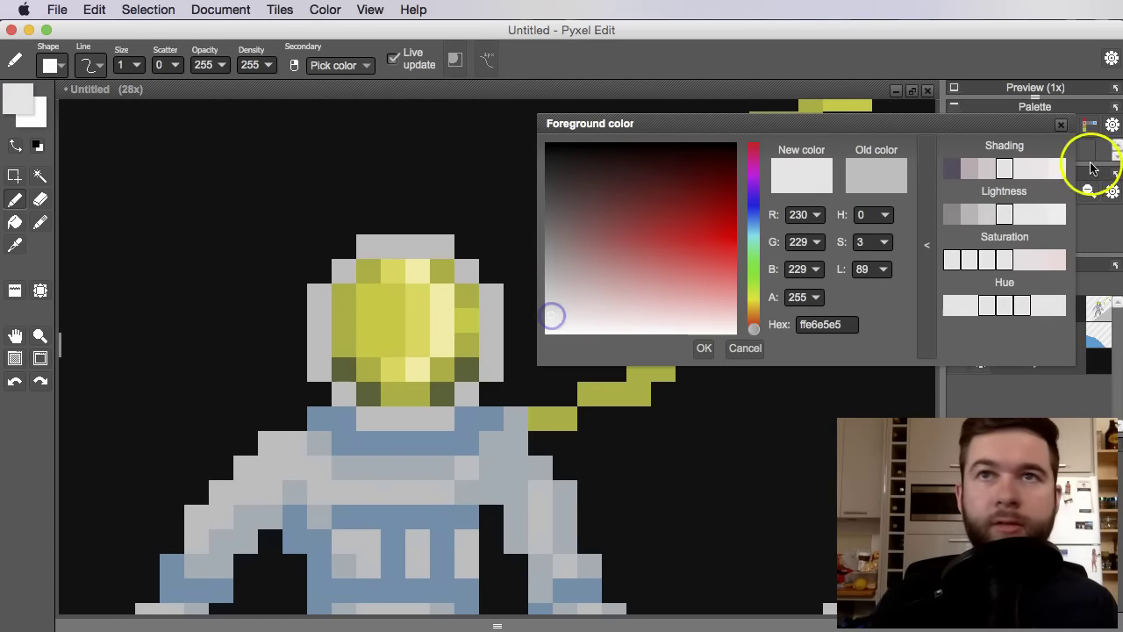
click(1063, 127)
Highlight the top and upper-right edge of the helmet with the near-white.
drag(400, 245, 416, 242)
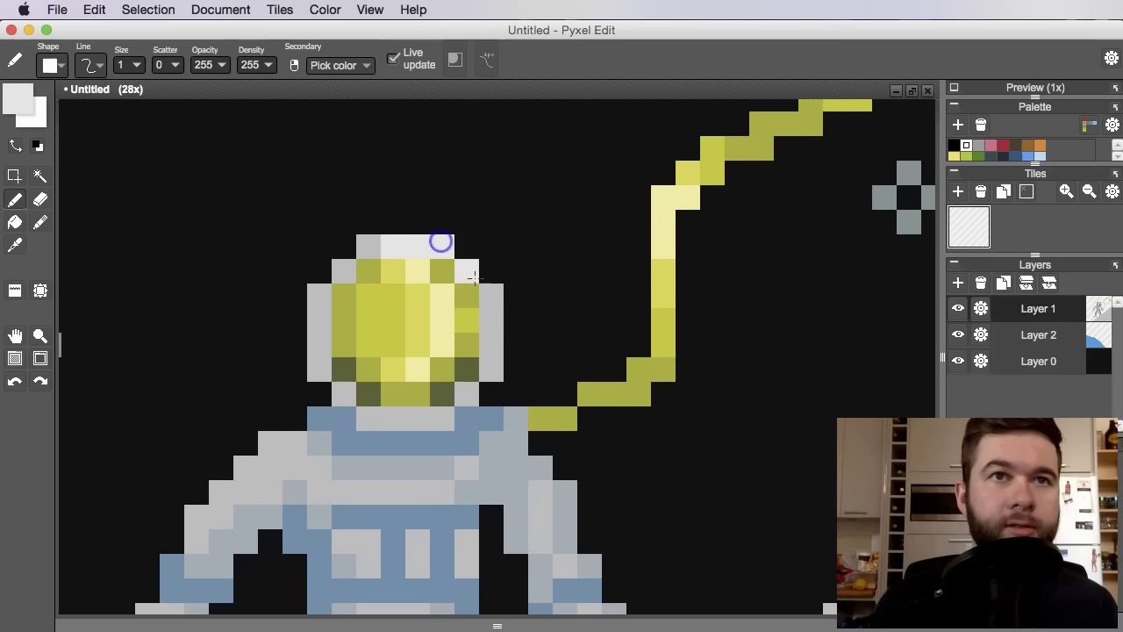
scroll(526, 361, down, 4)
drag(577, 414, 597, 389)
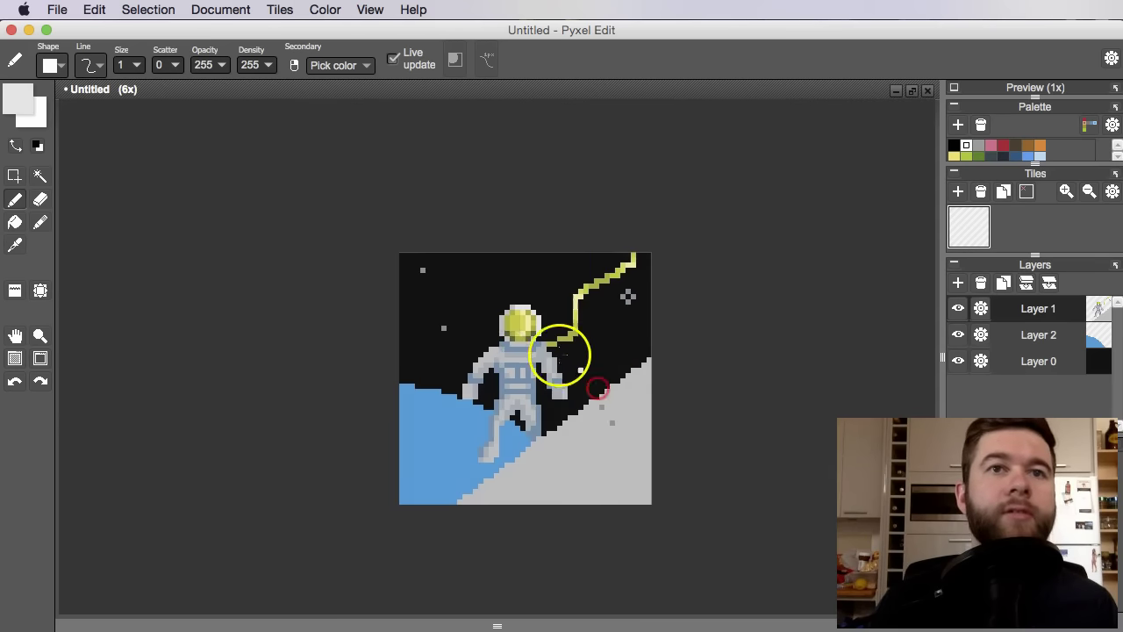
Highlight the outer side of the right arm and the right glove with the near-white.
scroll(558, 355, up, 3)
scroll(531, 373, up, 1)
mouse_move(526, 332)
mouse_down()
mouse_move(536, 368)
mouse_move(516, 336)
mouse_up()
scroll(579, 421, down, 5)
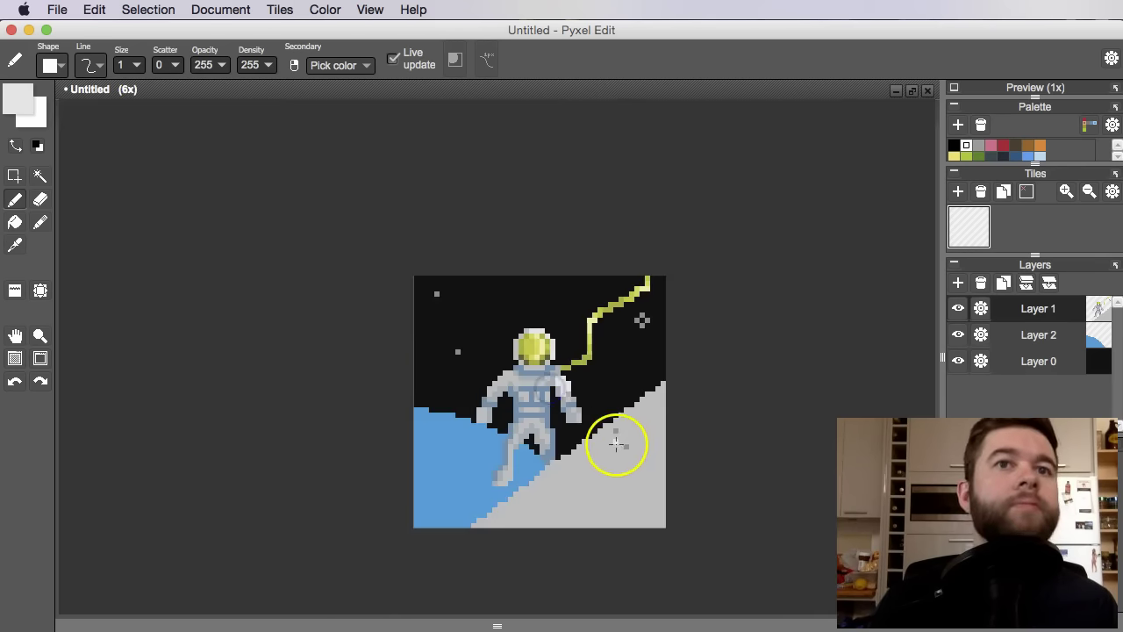
scroll(579, 431, up, 5)
click(535, 337)
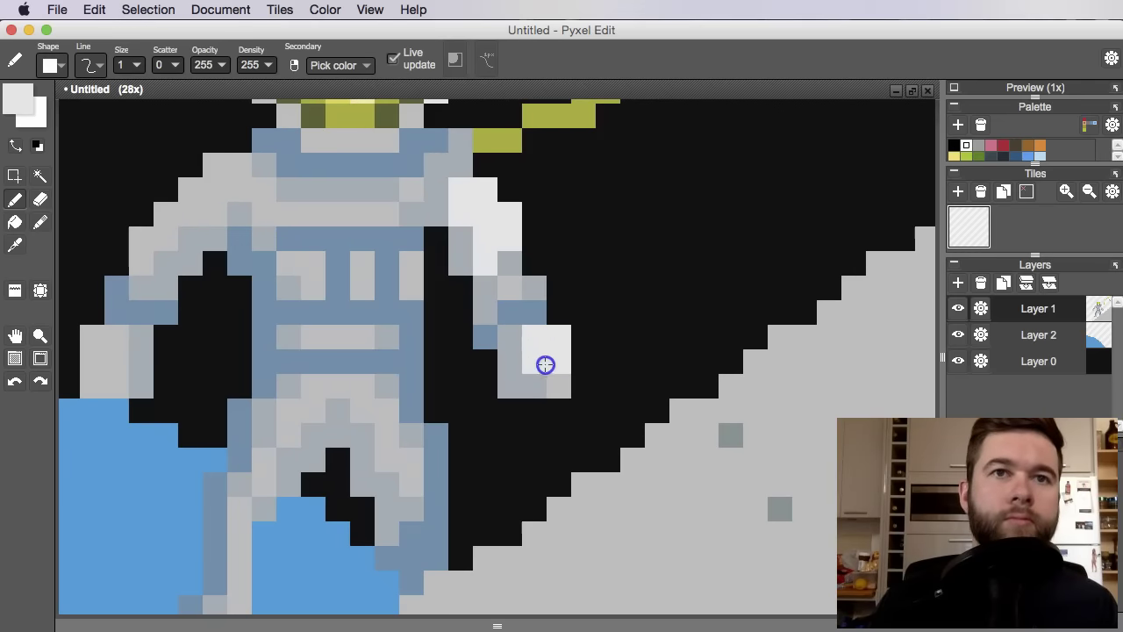
scroll(517, 286, down, 6)
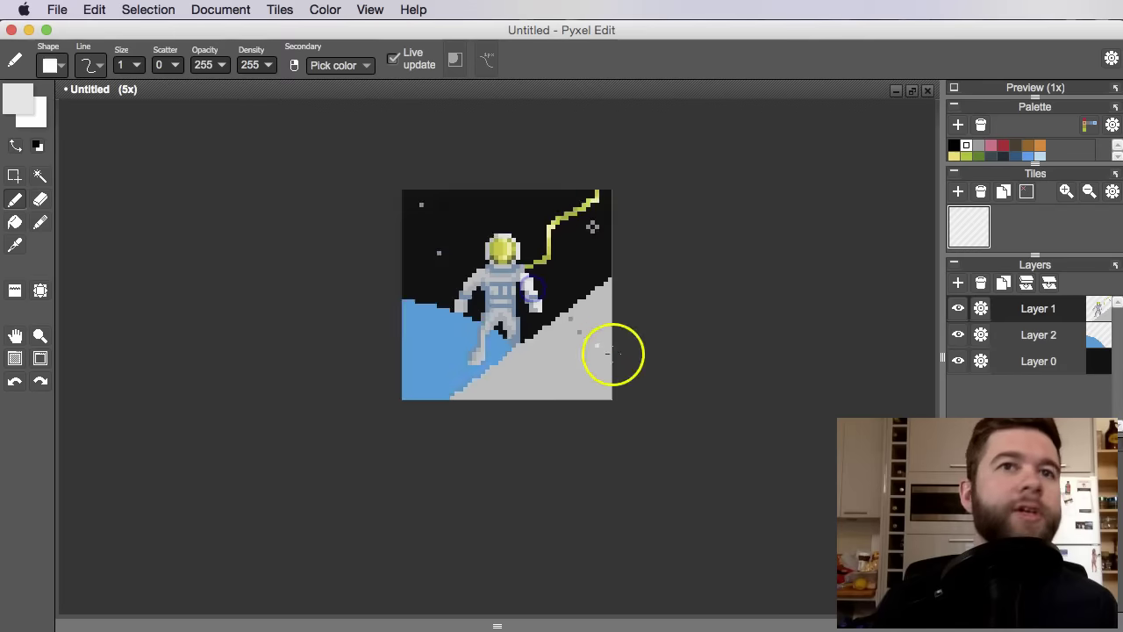
Add near-white highlights to the right side of the chest, the torso panels, the waist band and the right hip.
scroll(571, 316, up, 4)
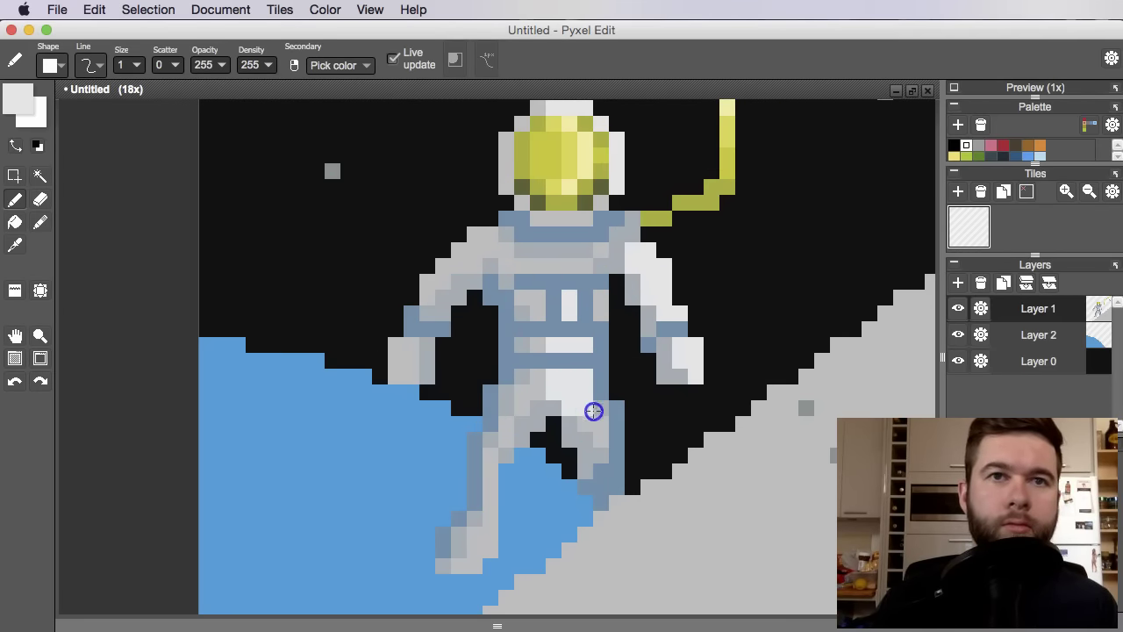
scroll(599, 440, down, 6)
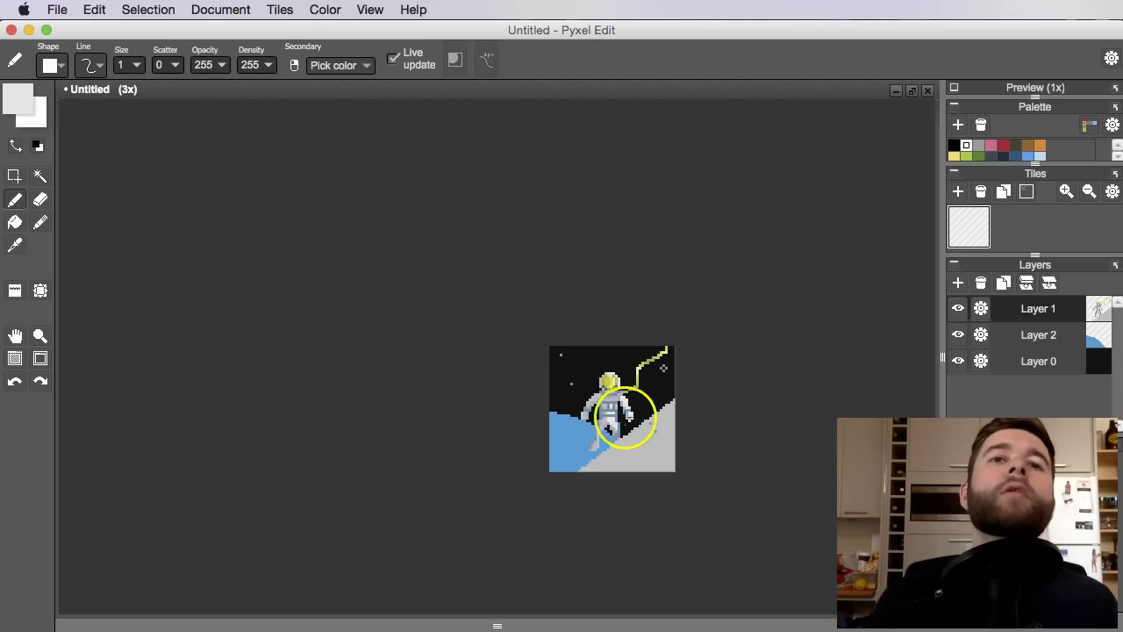
scroll(618, 384, up, 8)
drag(524, 300, 576, 279)
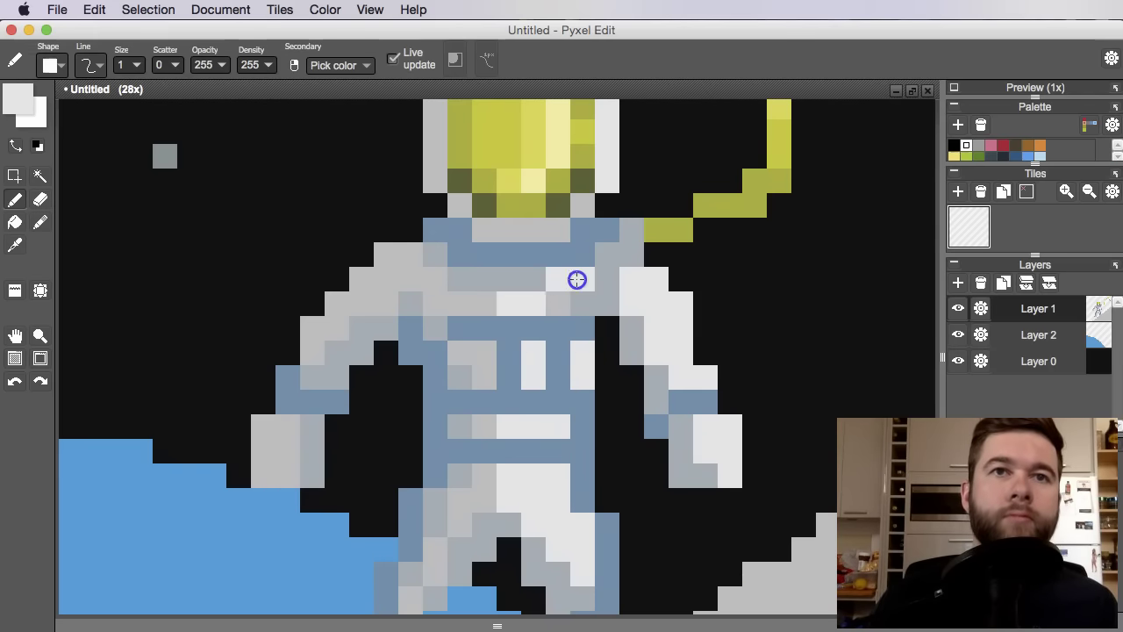
scroll(719, 311, down, 10)
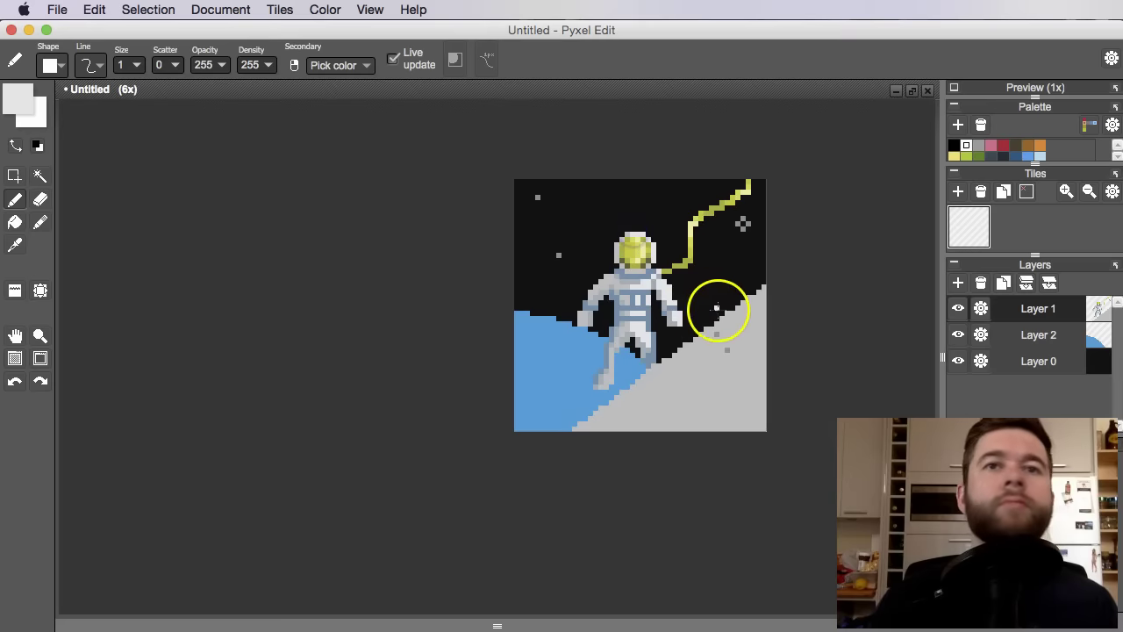
Examine the highlighted astronaut, tether and grey ground in overview and close up.
scroll(612, 369, up, 2)
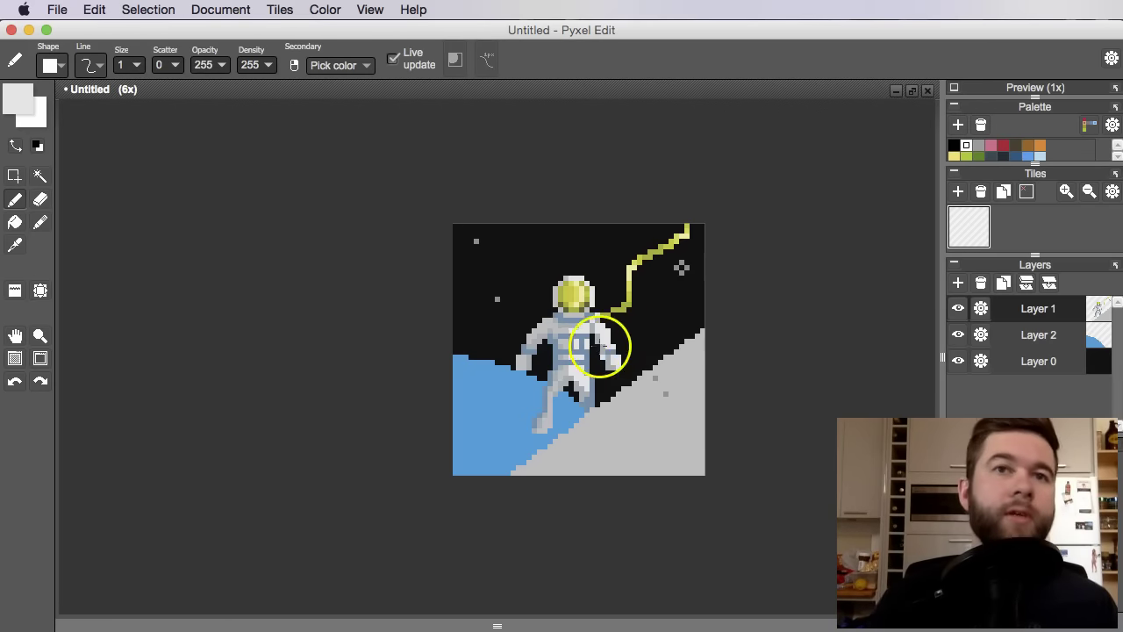
scroll(593, 323, up, 1)
scroll(602, 296, up, 2)
scroll(546, 303, down, 2)
drag(545, 303, 601, 333)
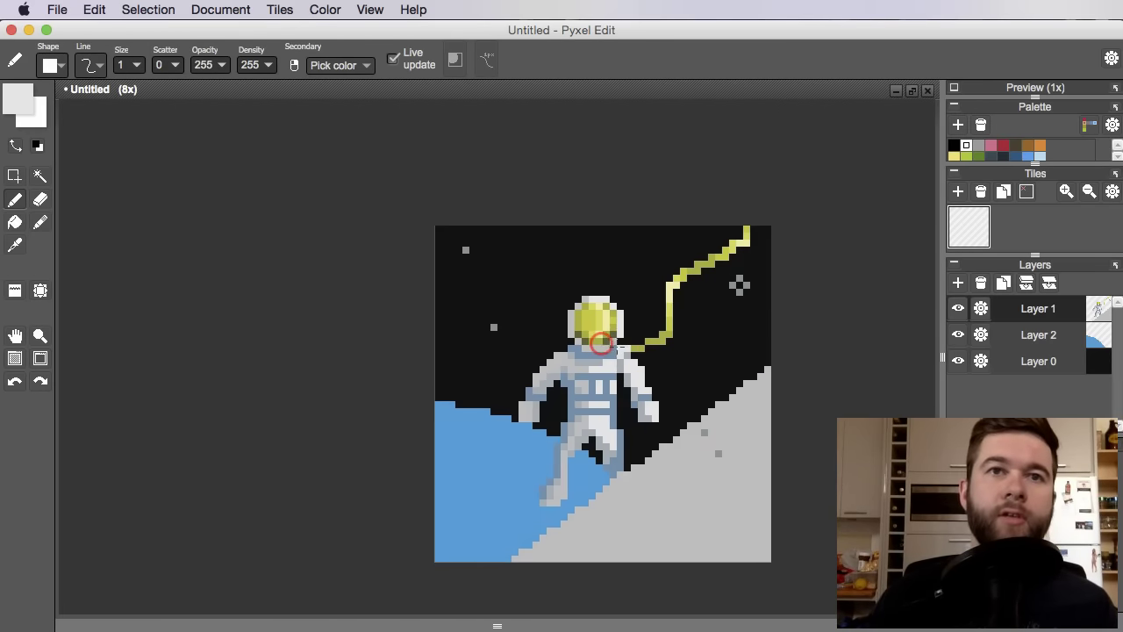
key(space)
drag(681, 428, 661, 393)
scroll(658, 443, up, 4)
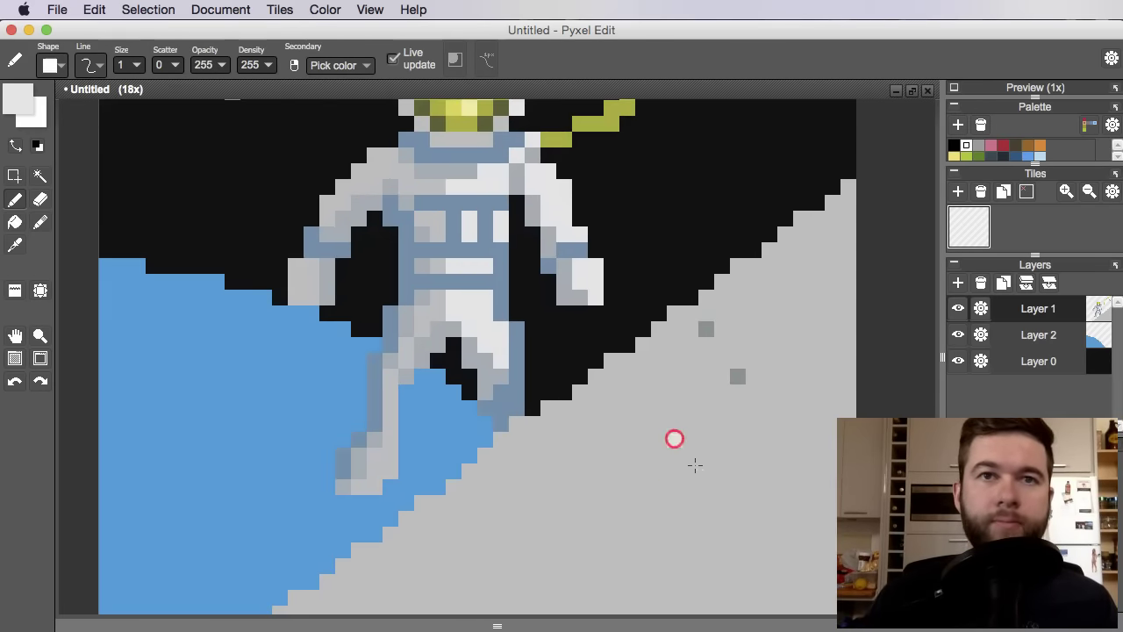
scroll(748, 380, down, 1)
click(1075, 314)
key(space)
drag(469, 394, 432, 394)
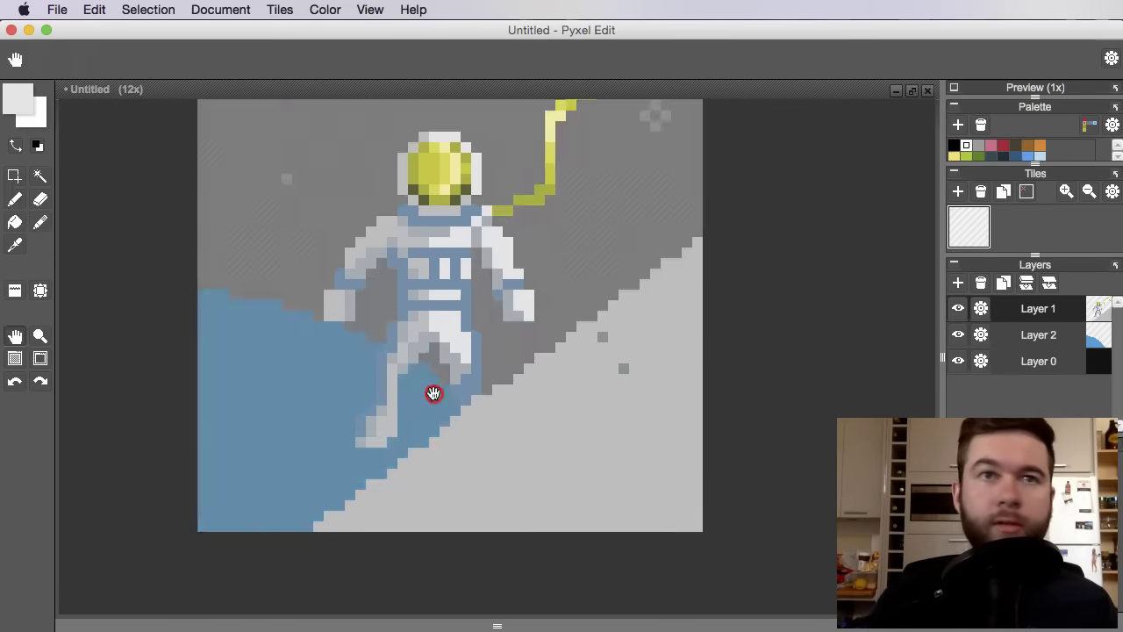
scroll(631, 350, up, 1)
Sample the dark grey of the ground specks and draw a clean diagonal seam from the slope's edge to the canvas's right edge.
alt+click(587, 335)
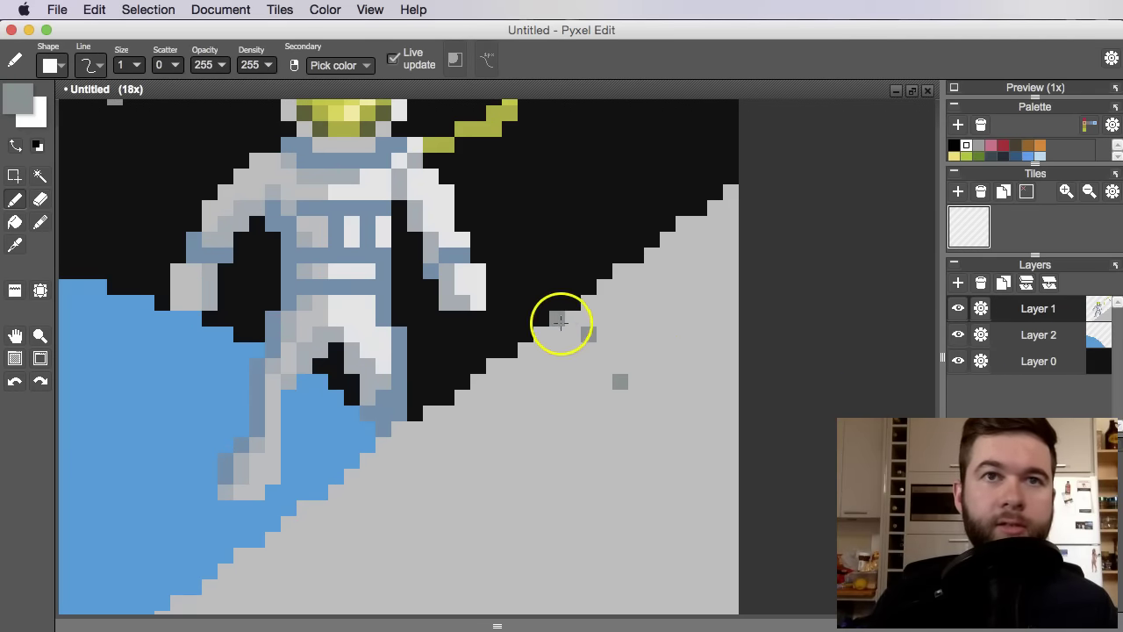
mouse_move(632, 375)
mouse_down()
mouse_move(727, 464)
mouse_move(742, 494)
mouse_up()
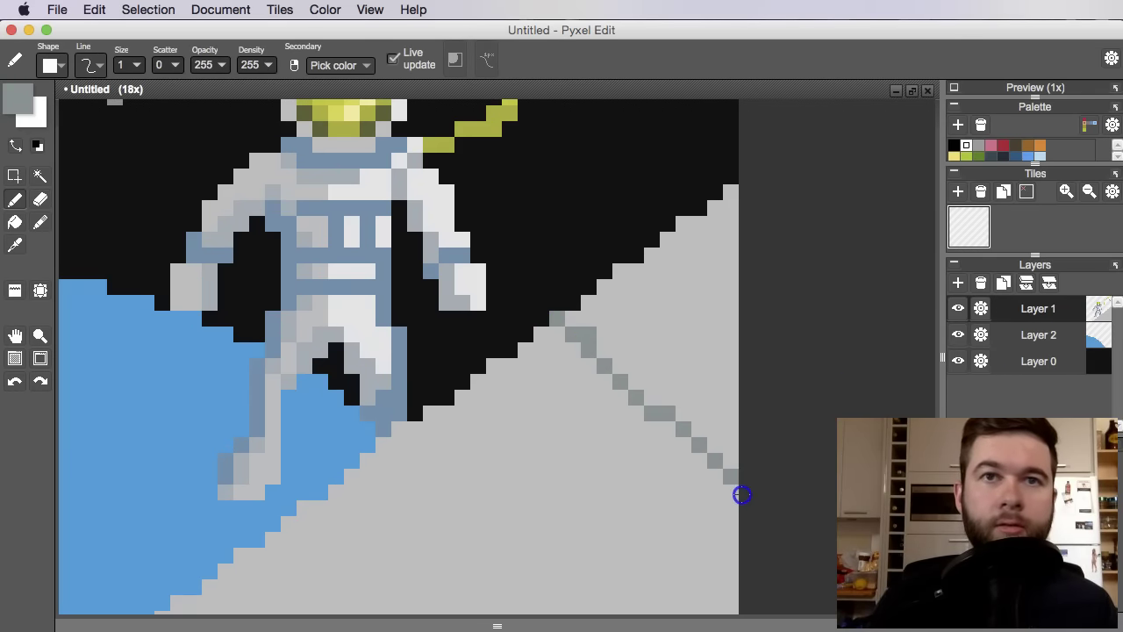
key(super+z)
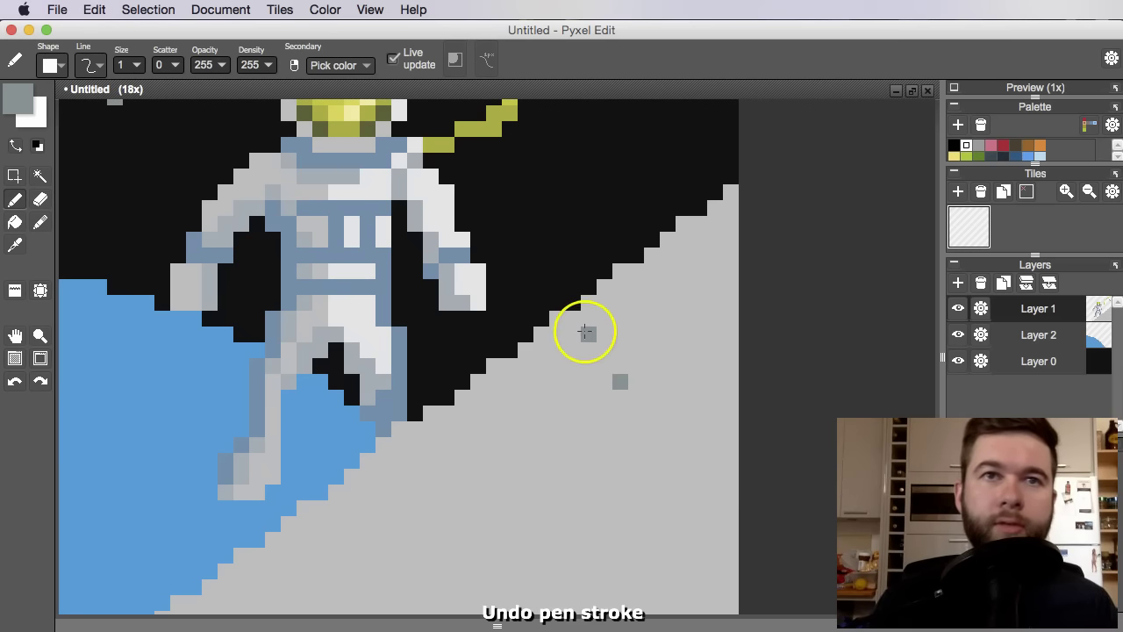
drag(574, 319, 725, 469)
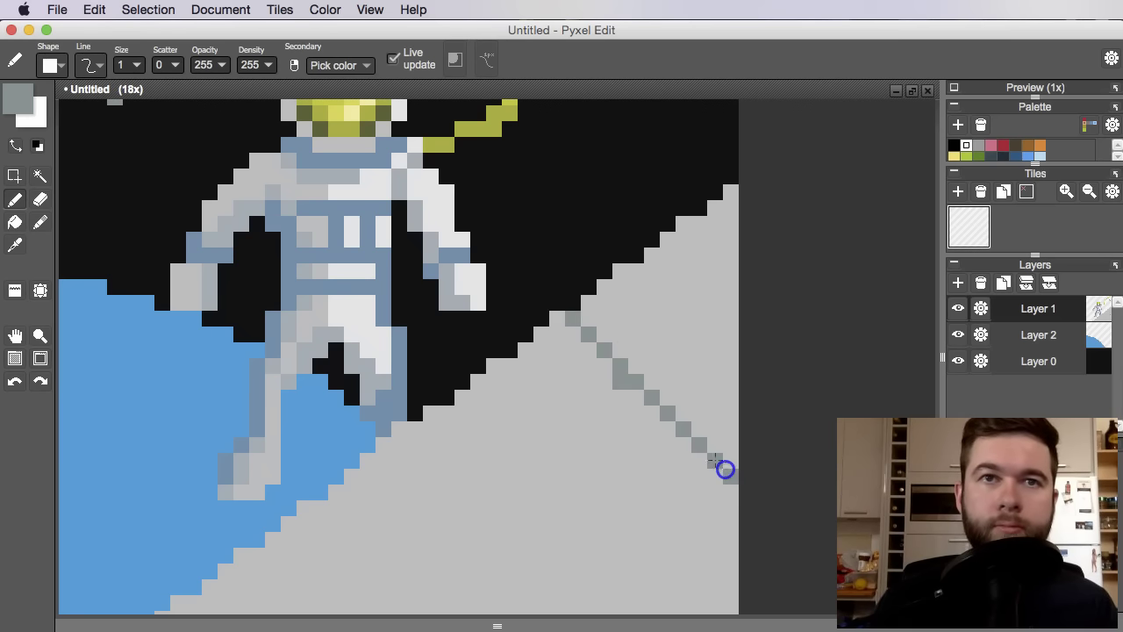
alt+click(620, 410)
click(616, 377)
Draw a second dark grey seam parallel to the slope's edge, crossing the first seam and running across the whole ground.
scroll(640, 419, down, 5)
middle_click(667, 442)
scroll(642, 432, up, 5)
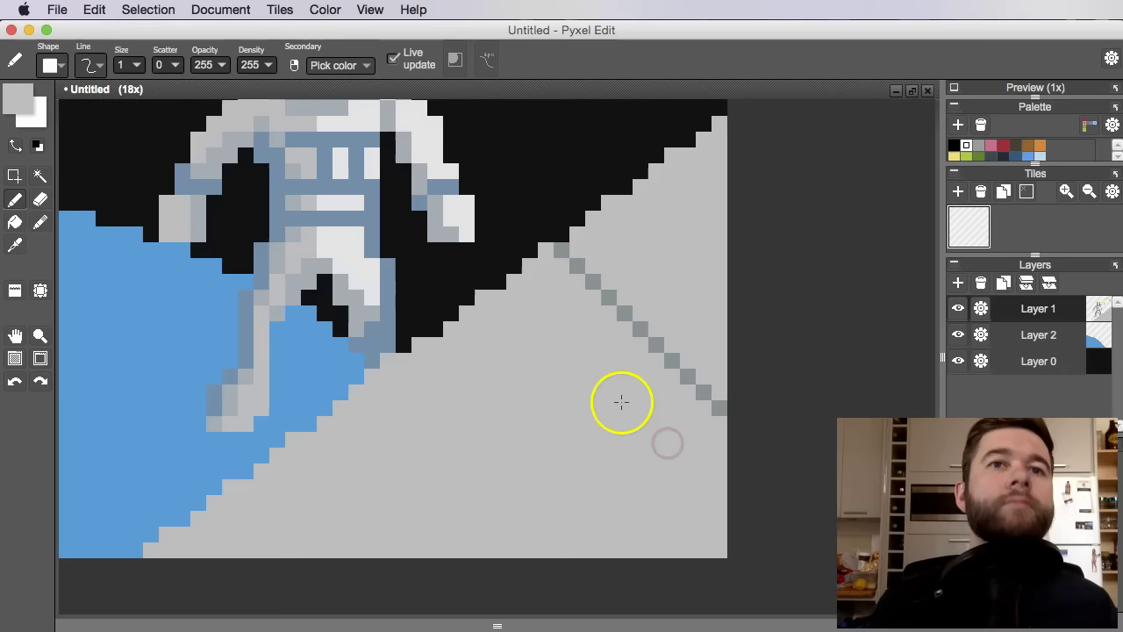
drag(612, 413, 637, 371)
alt+click(599, 253)
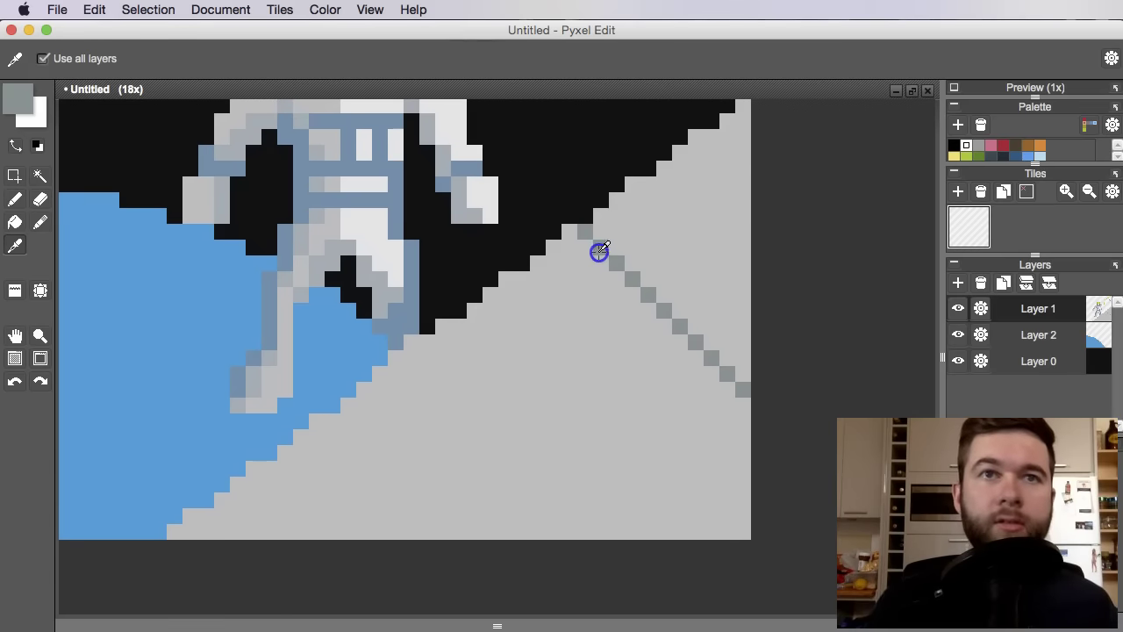
drag(283, 532, 628, 285)
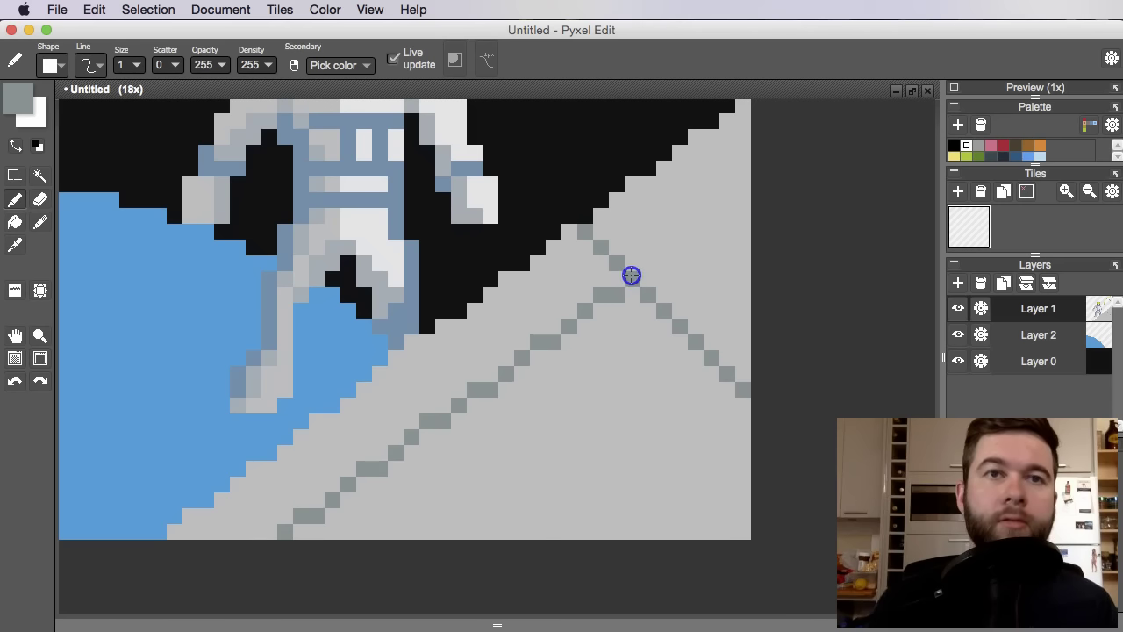
drag(629, 274, 807, 142)
Thicken the long seam below the crossing and the branch running down to the right with a second row of dark grey pixels.
scroll(783, 173, down, 3)
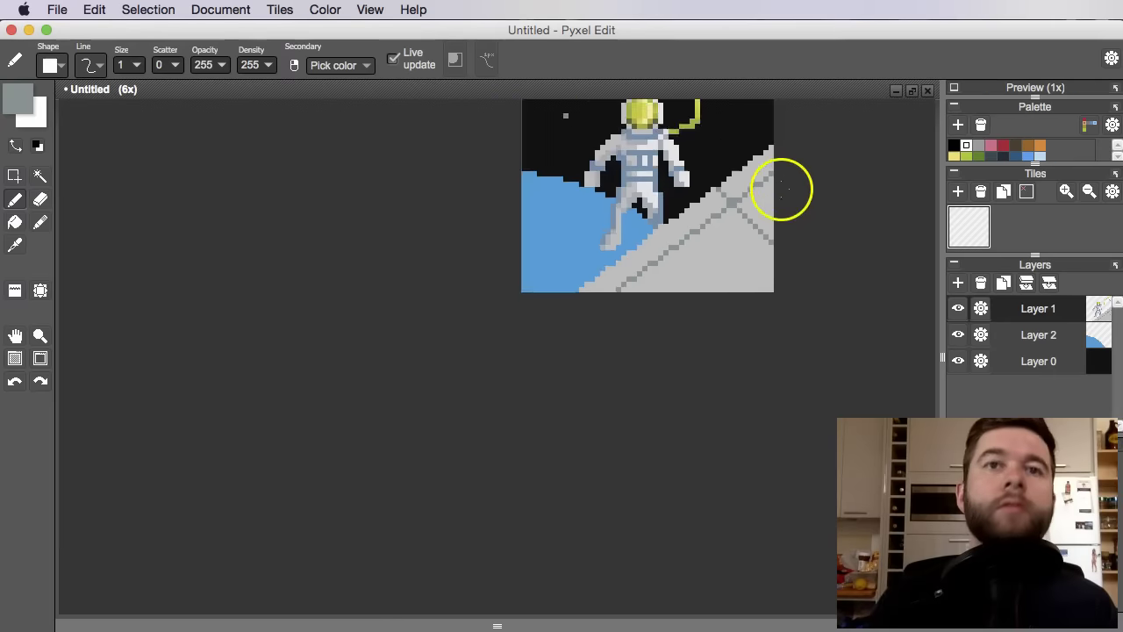
key(space)
drag(782, 192, 694, 364)
scroll(631, 400, up, 2)
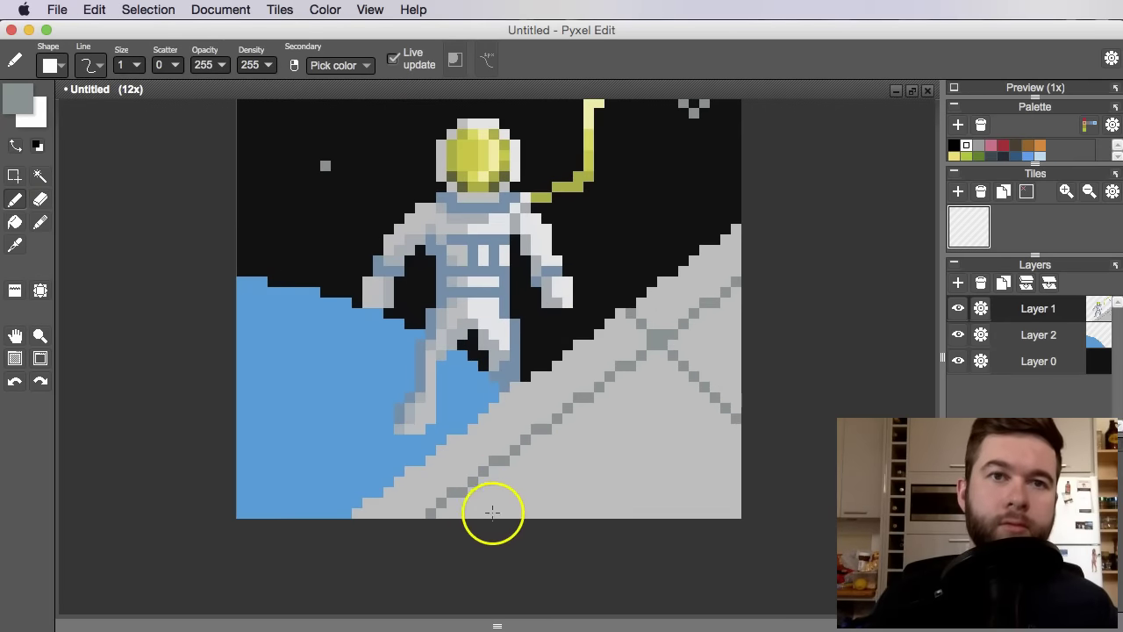
key(space)
drag(672, 458, 652, 438)
mouse_move(422, 496)
mouse_down()
mouse_move(599, 378)
mouse_move(638, 331)
mouse_up()
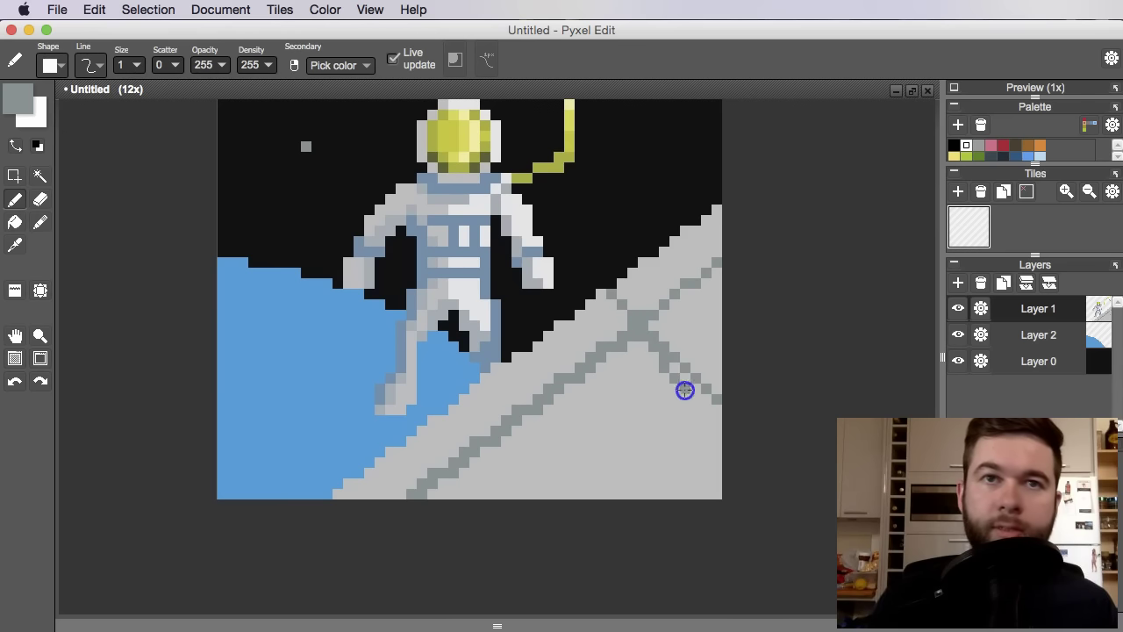
Add a small square block and scattered single dark grey pixels to the ground panel below the crossing seams.
click(635, 369)
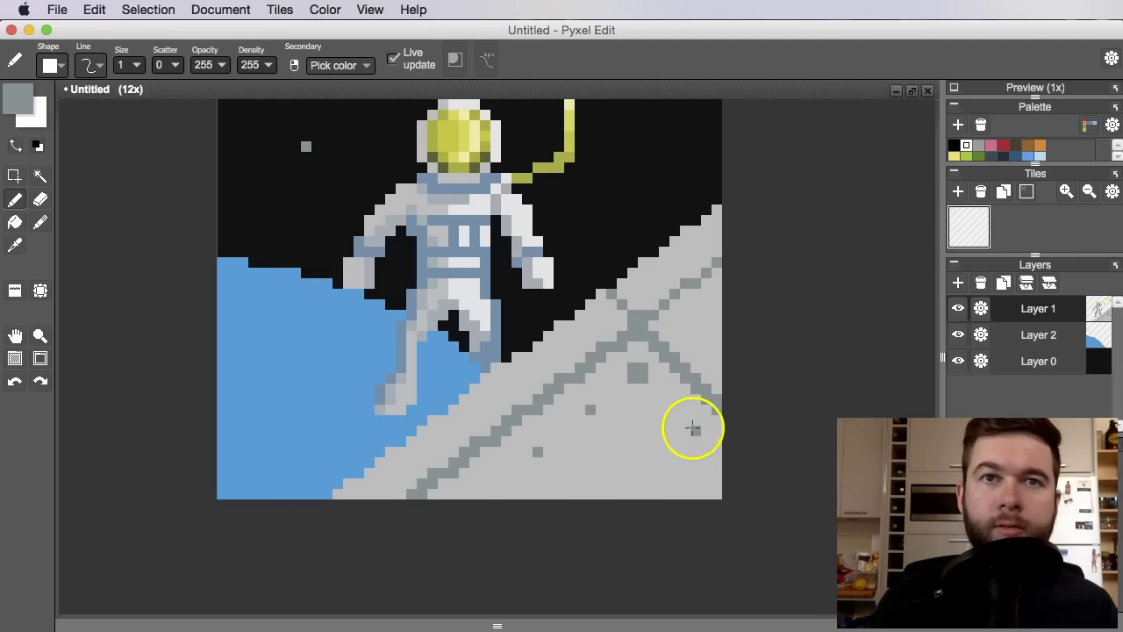
scroll(732, 393, down, 3)
drag(767, 406, 669, 461)
scroll(703, 447, down, 1)
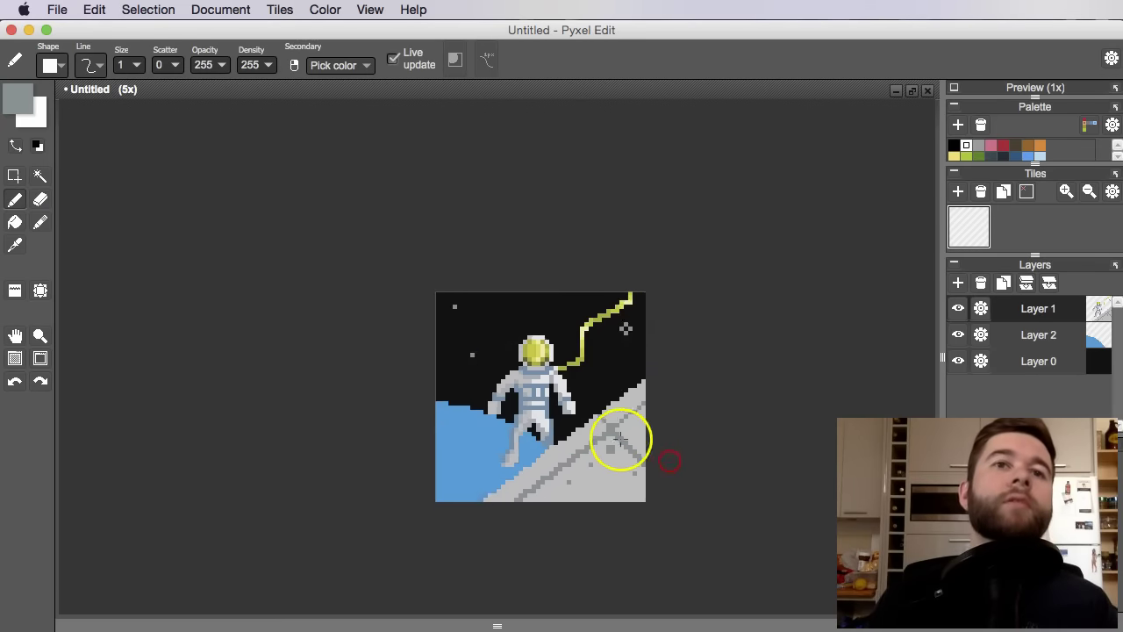
Place a row of single dark grey dots along the strip between the slope's edge and the long seam.
scroll(619, 441, up, 3)
drag(583, 404, 579, 391)
drag(433, 409, 497, 391)
drag(620, 409, 580, 420)
mouse_move(599, 428)
mouse_down()
mouse_move(578, 446)
mouse_move(569, 350)
mouse_move(526, 396)
mouse_up()
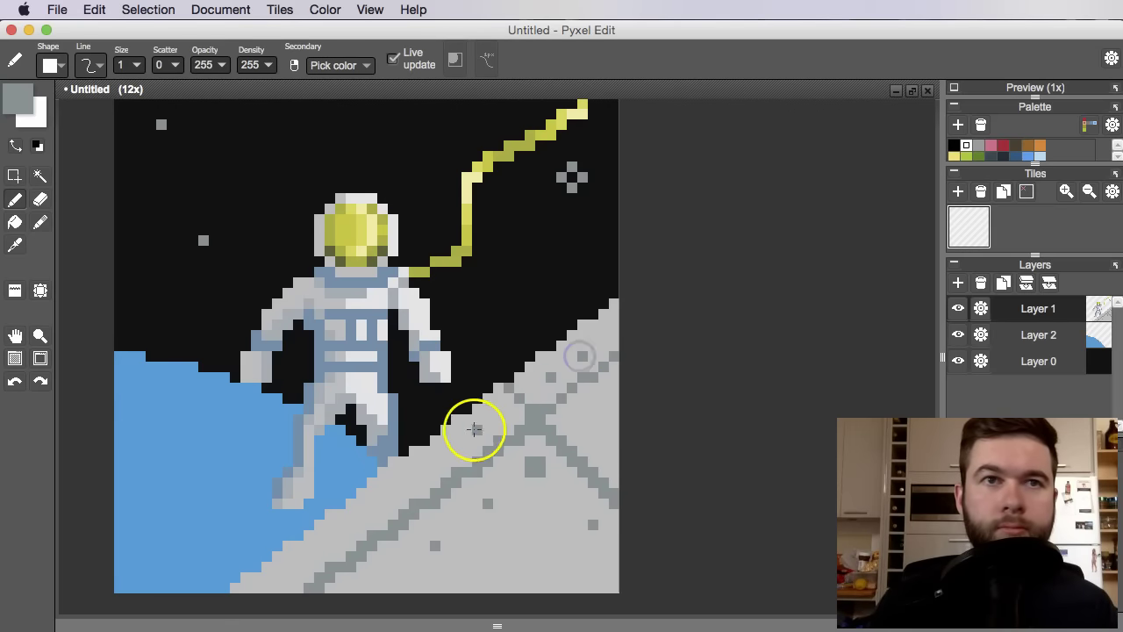
click(432, 466)
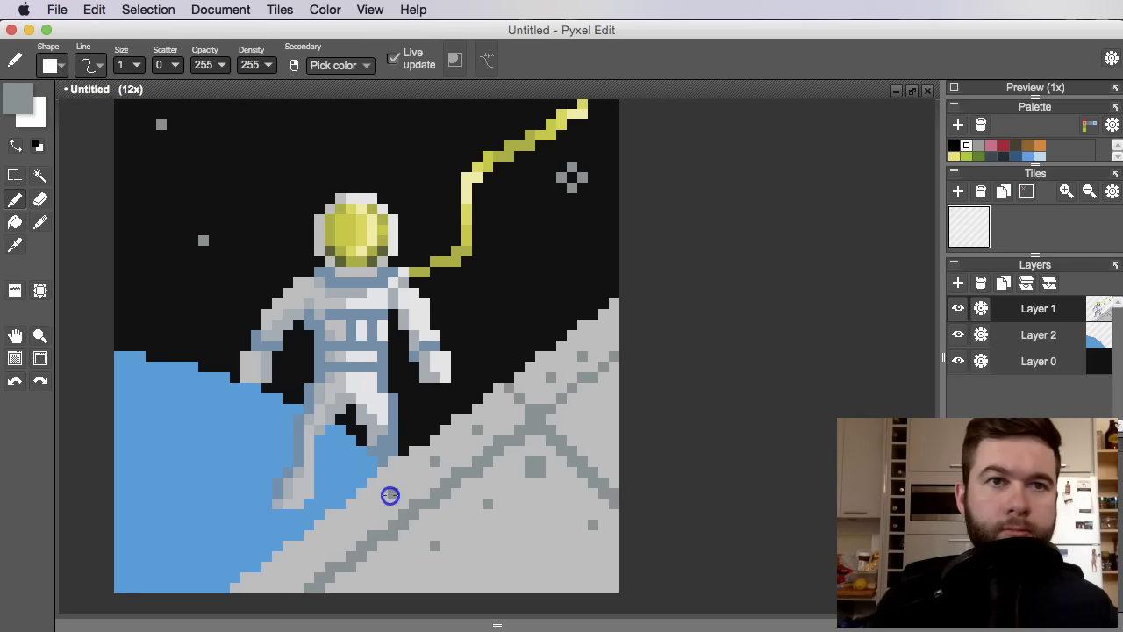
click(350, 525)
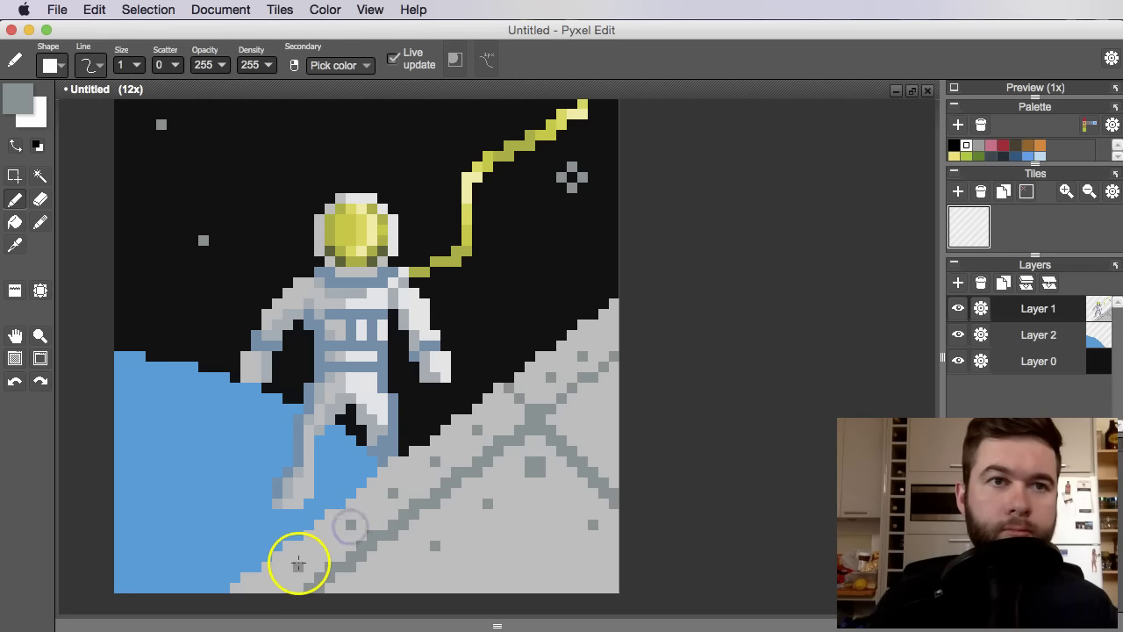
Make Layer 2 active, sample the hill's blue and change the foreground colour to the darker shade 0F70B1.
scroll(634, 496, down, 3)
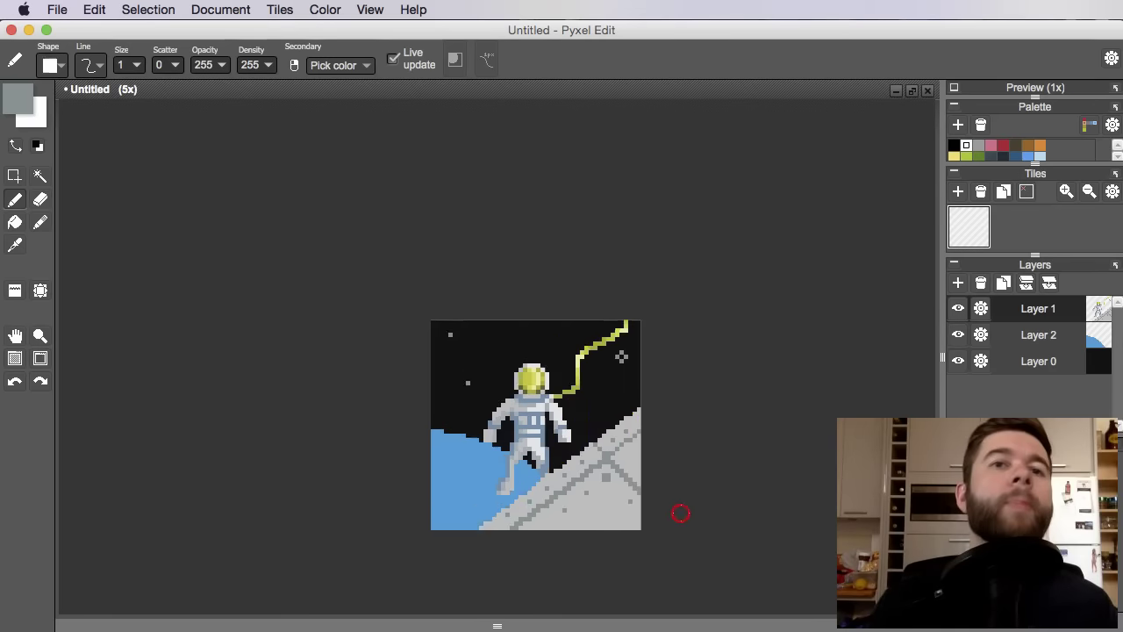
scroll(617, 446, up, 1)
click(1038, 334)
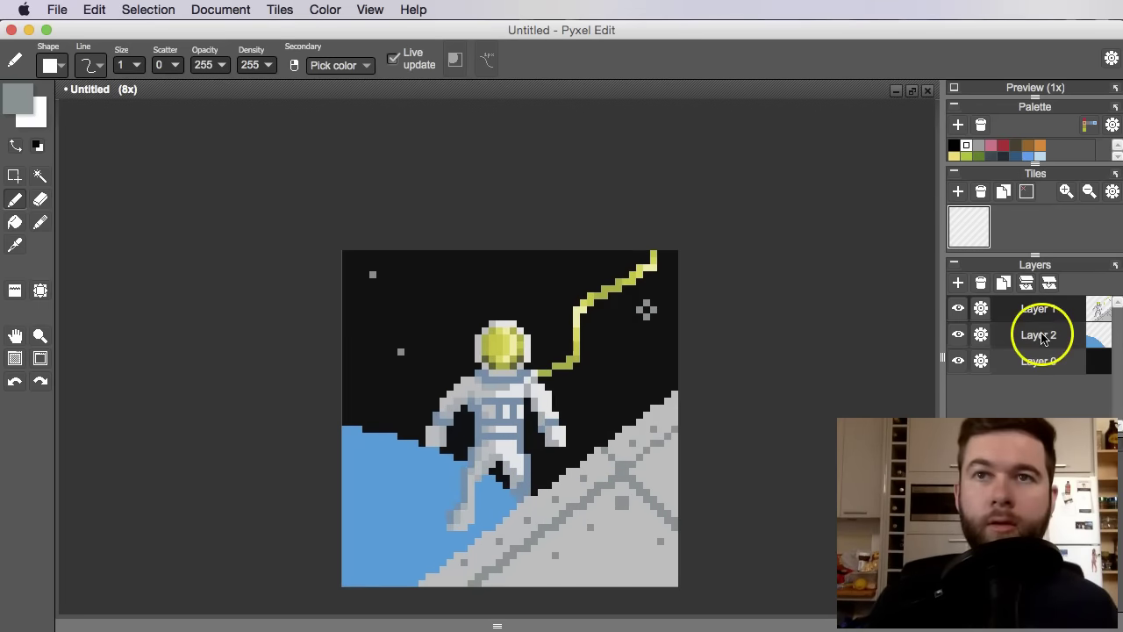
scroll(599, 442, up, 3)
drag(548, 439, 545, 406)
key(alt)
click(446, 369)
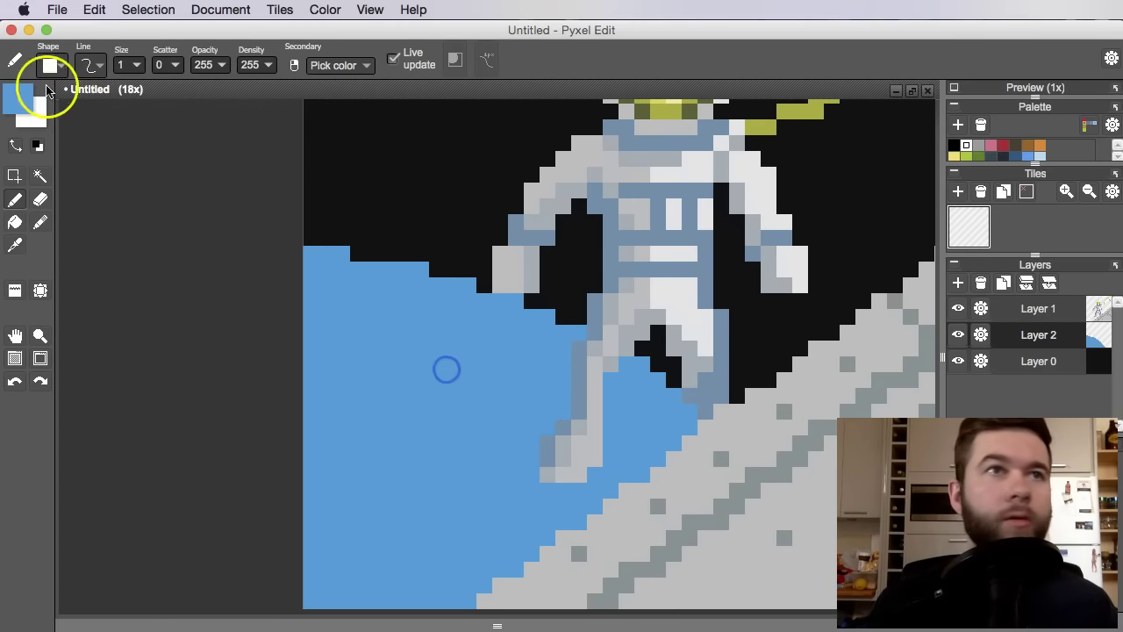
click(18, 100)
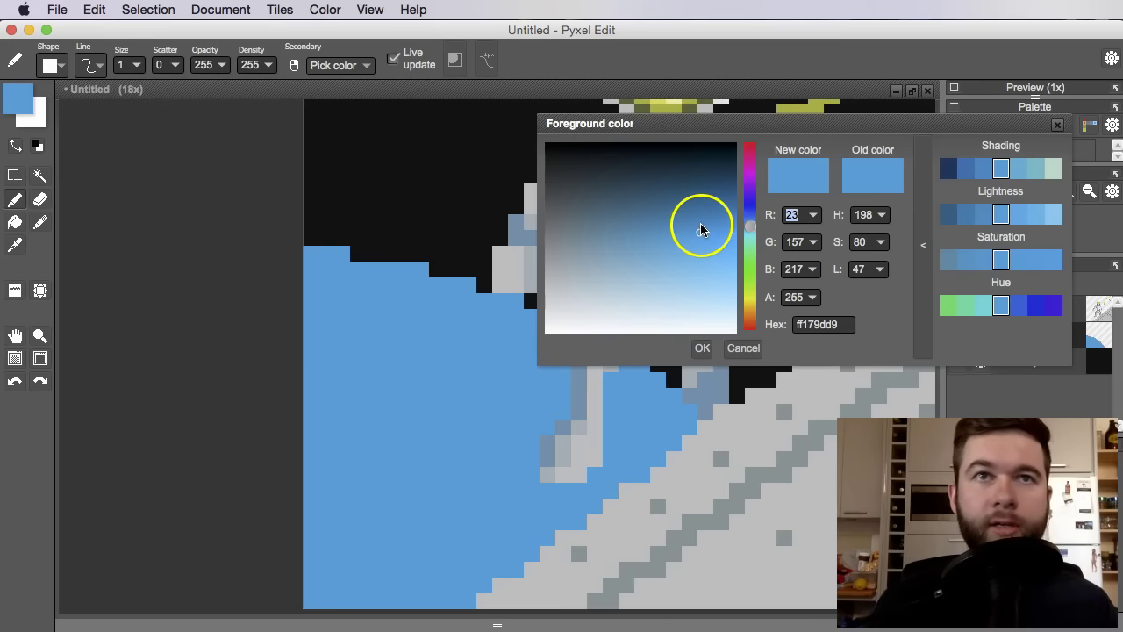
click(967, 169)
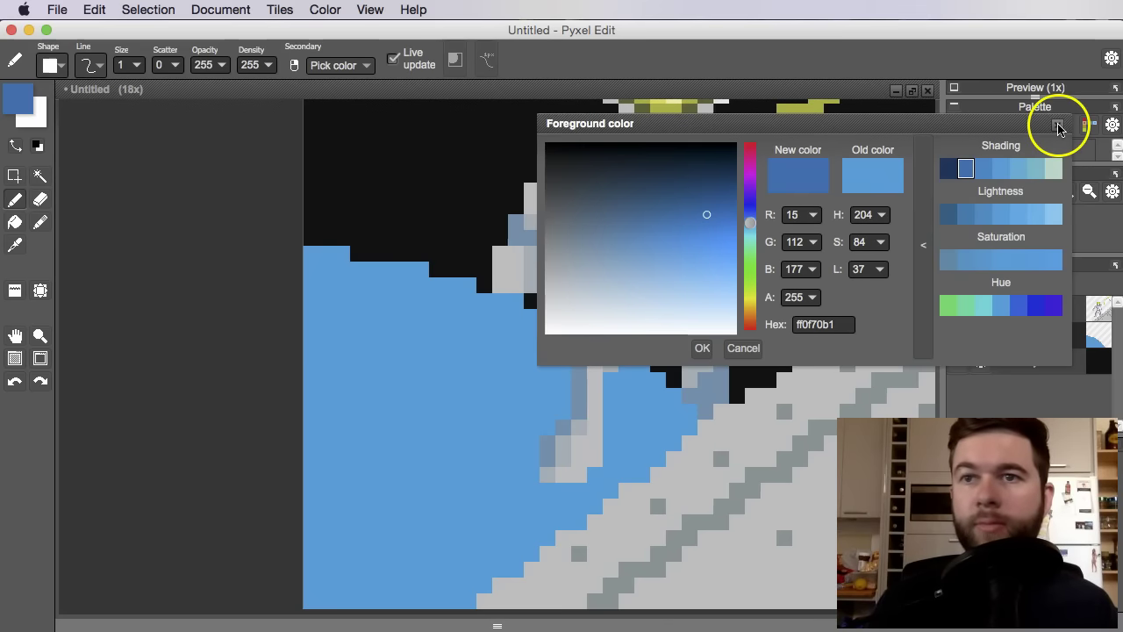
click(1059, 127)
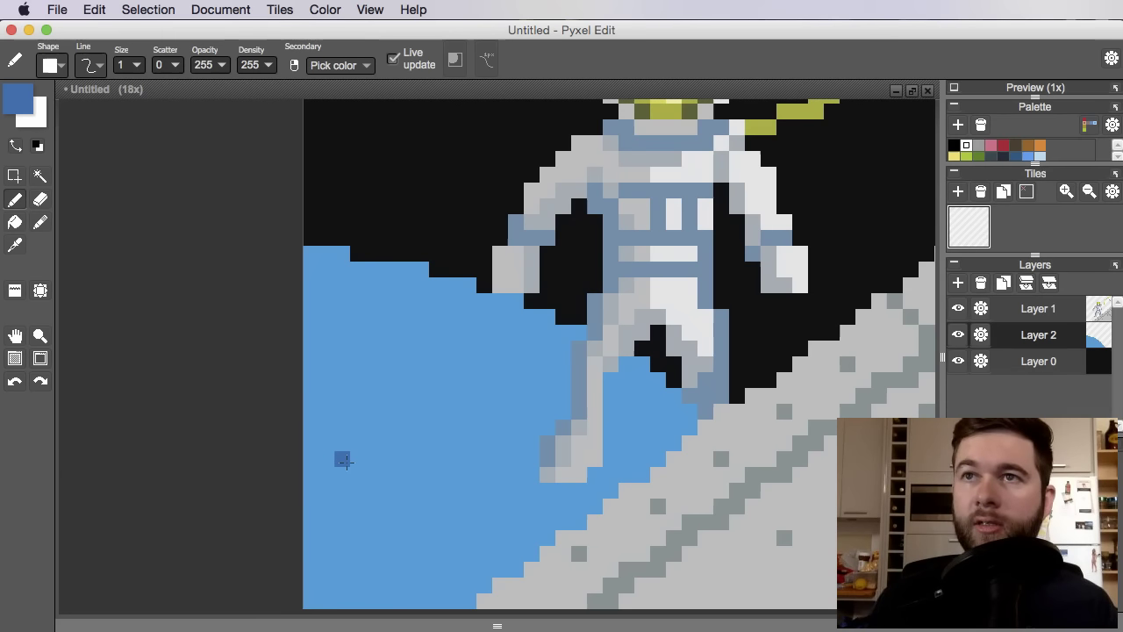
Paint a large filled dark blue oval on the hill left of the astronaut's leg and a dark blue rim along the hill's upper edge.
mouse_move(551, 378)
mouse_down()
mouse_move(398, 349)
mouse_move(495, 432)
mouse_move(352, 344)
mouse_move(453, 415)
mouse_move(412, 357)
mouse_move(336, 323)
mouse_move(412, 357)
mouse_move(429, 402)
mouse_move(375, 395)
mouse_up()
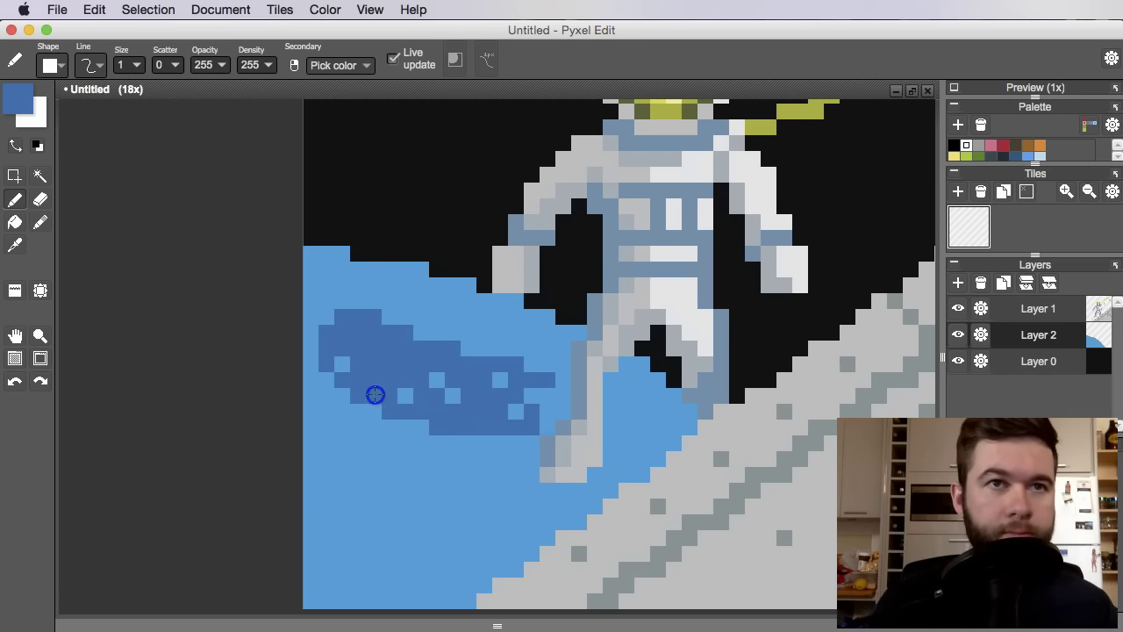
mouse_move(509, 406)
mouse_down()
mouse_move(479, 361)
mouse_move(448, 349)
mouse_move(542, 381)
mouse_up()
click(356, 321)
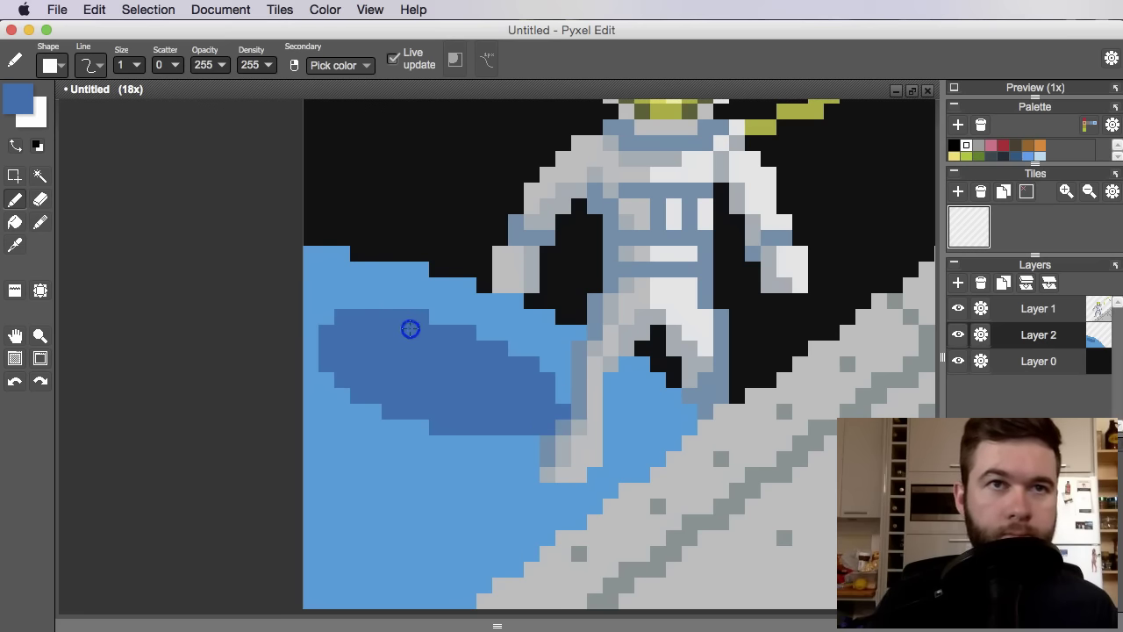
drag(444, 425, 559, 438)
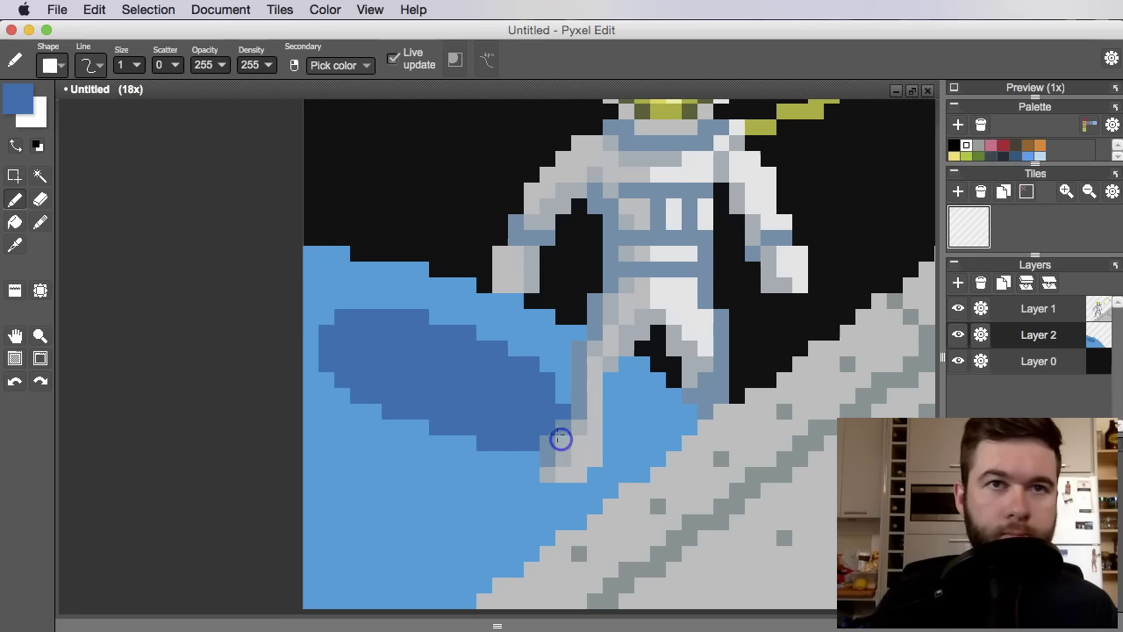
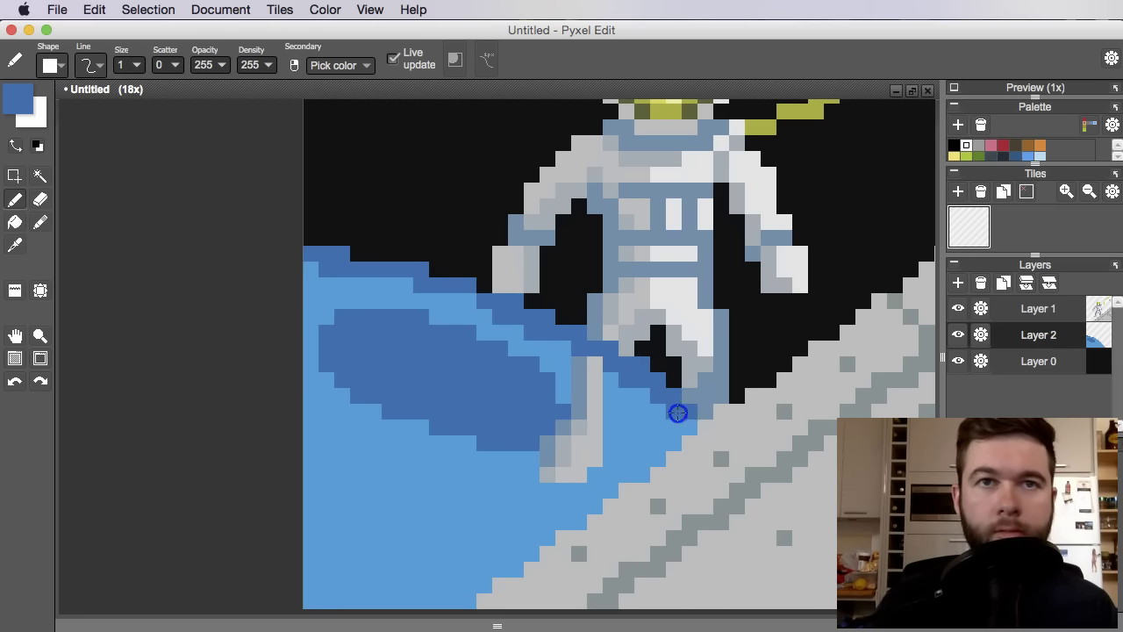
Paint two more dark blue patches on the lower hill, one at the canvas's left edge and one beside the grey slope.
scroll(702, 435, down, 5)
scroll(620, 466, up, 5)
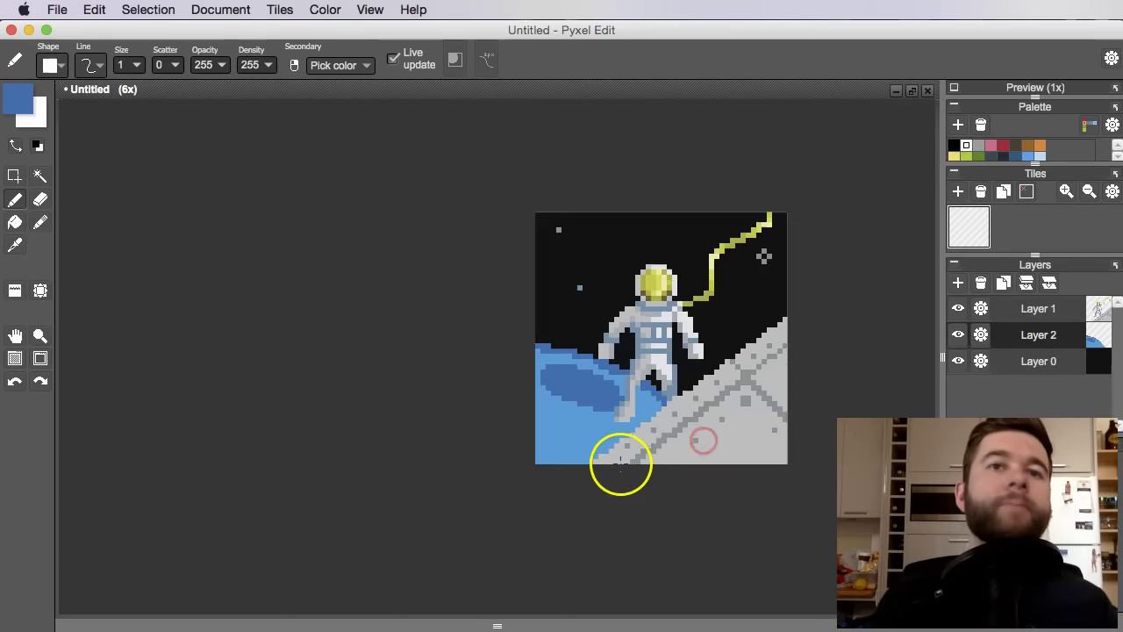
scroll(594, 465, down, 5)
scroll(561, 448, up, 5)
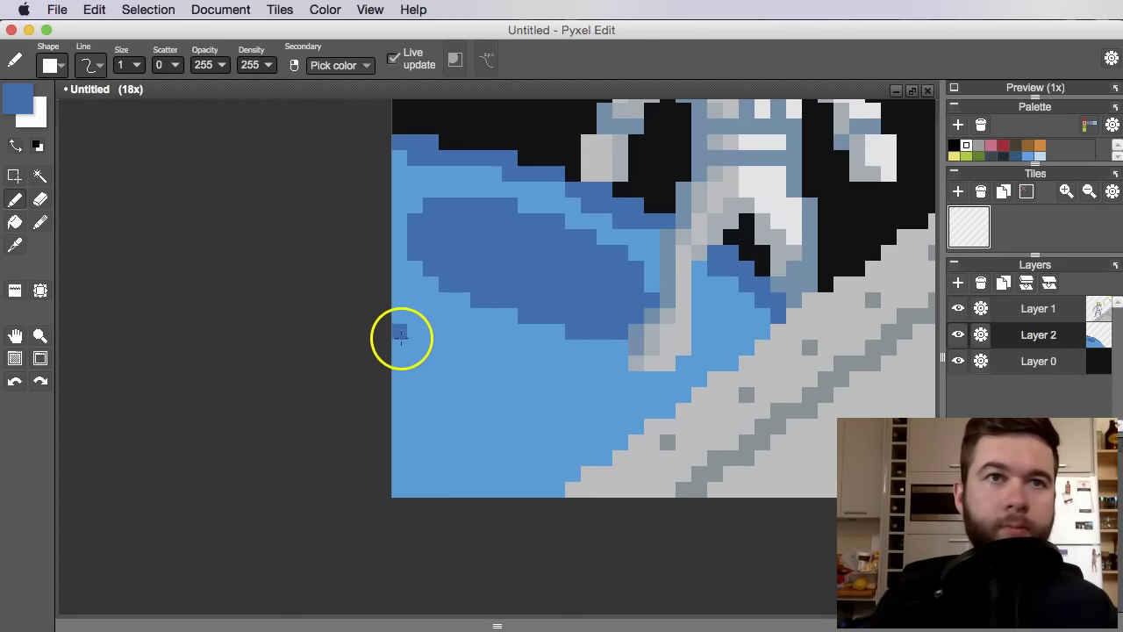
drag(399, 334, 454, 392)
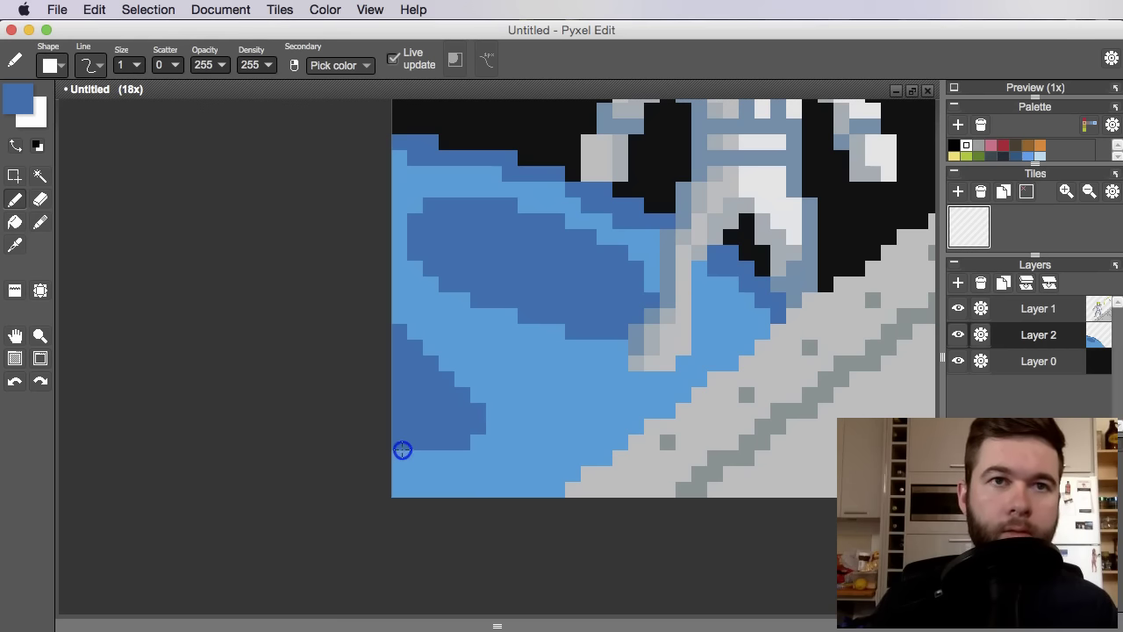
mouse_move(605, 388)
mouse_down()
mouse_move(538, 389)
mouse_move(551, 424)
mouse_move(668, 461)
mouse_move(562, 396)
mouse_move(614, 410)
mouse_up()
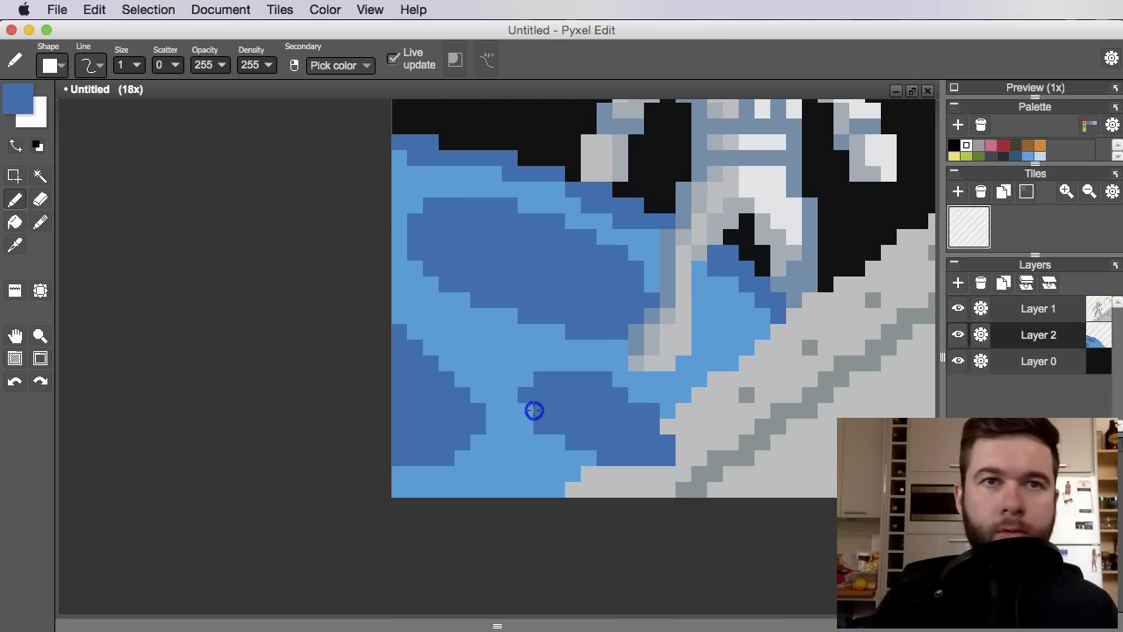
Sample the hill's mid blue and change the foreground colour to the lighter blue 7ECEF4.
scroll(534, 410, down, 4)
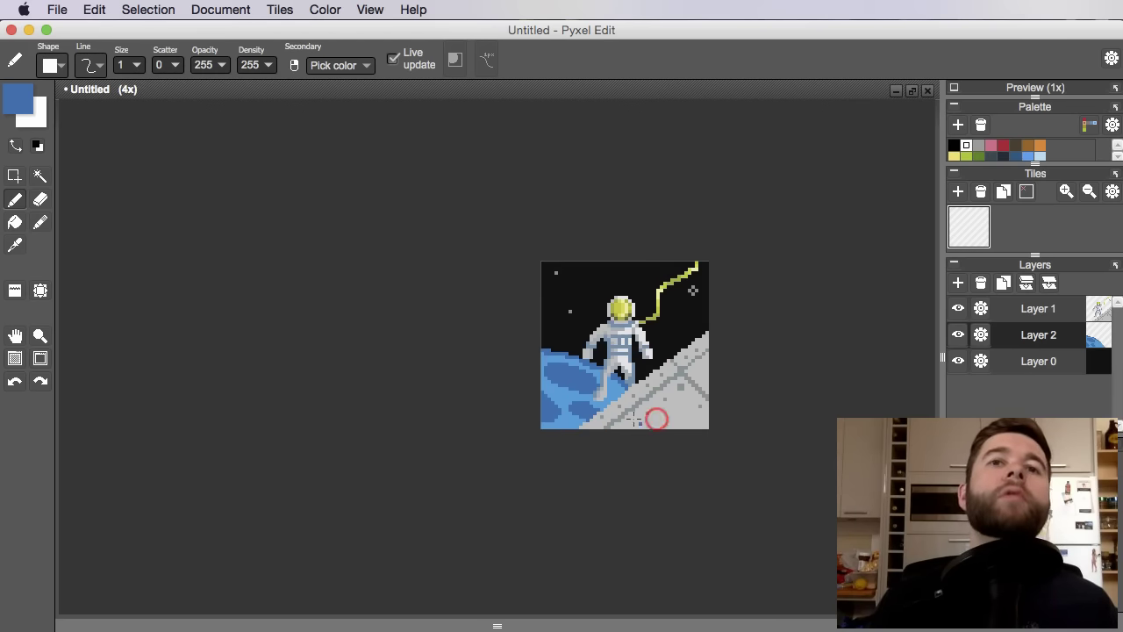
scroll(544, 386, up, 4)
key(i)
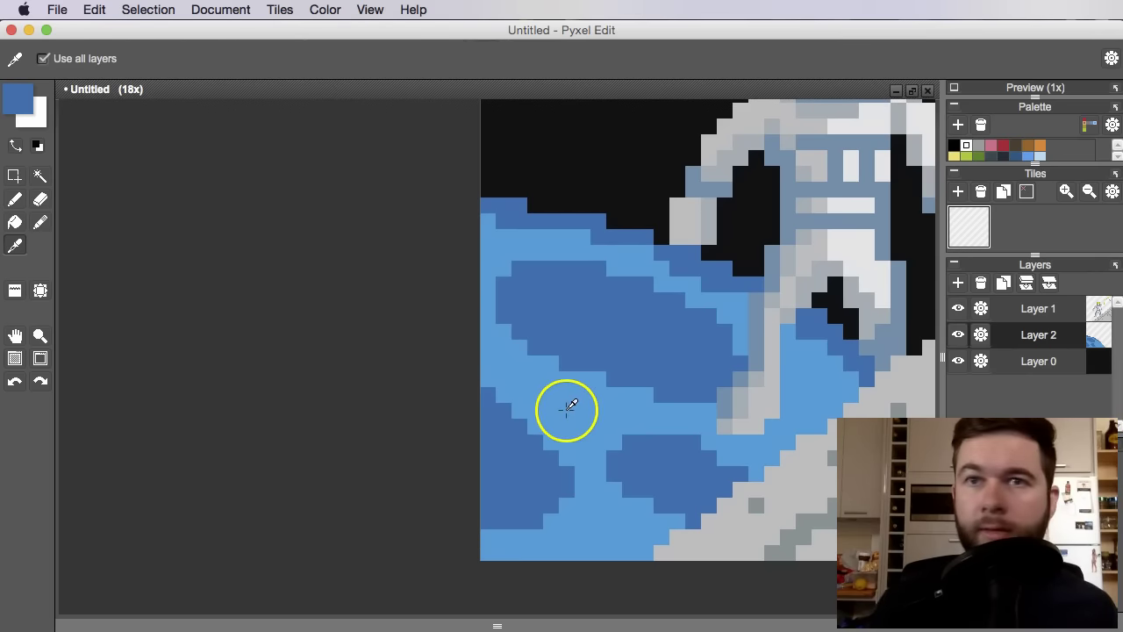
click(569, 406)
click(17, 97)
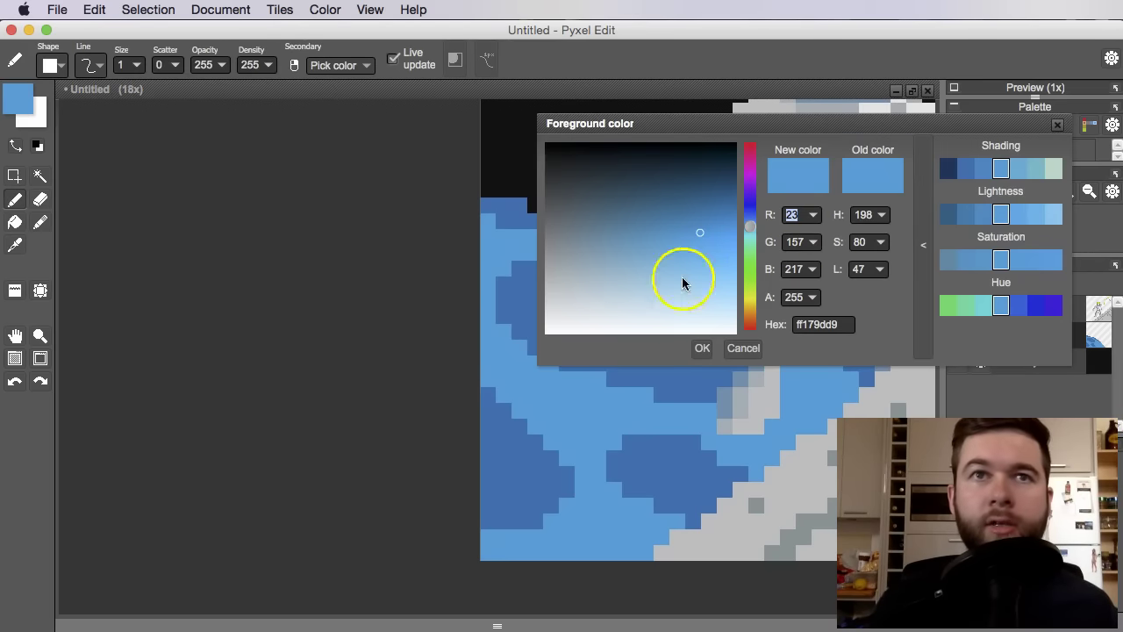
mouse_move(683, 282)
mouse_down()
mouse_move(689, 243)
mouse_move(706, 280)
mouse_up()
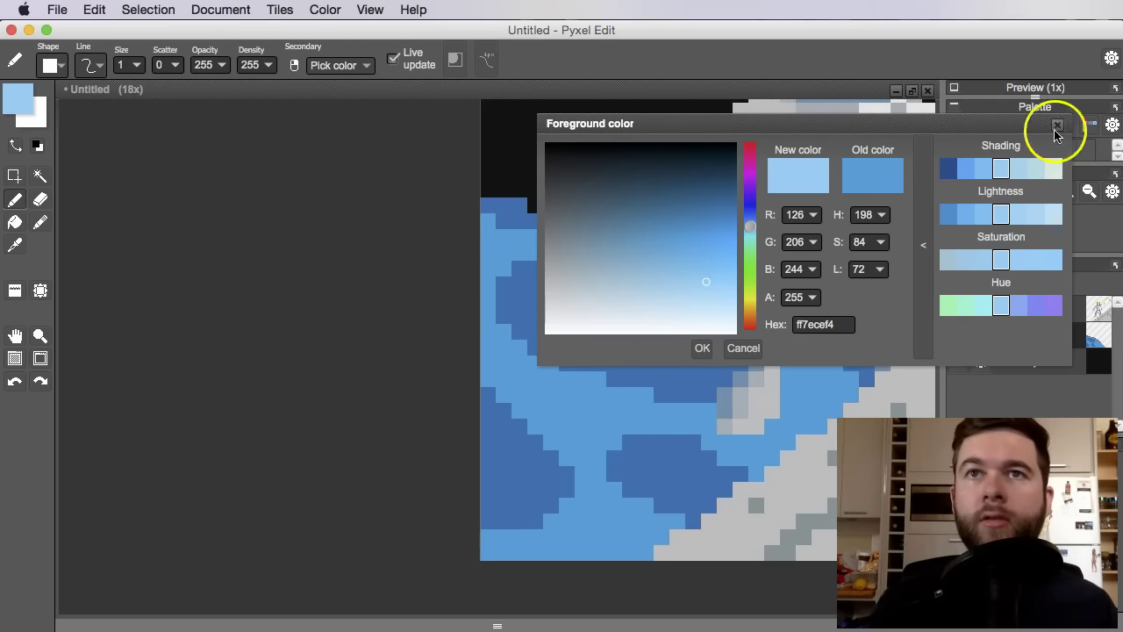
click(1058, 124)
Paint light blue bands between the hill's dark patches, around the astronaut's leg and under the hill's dark upper rim.
drag(502, 362, 598, 443)
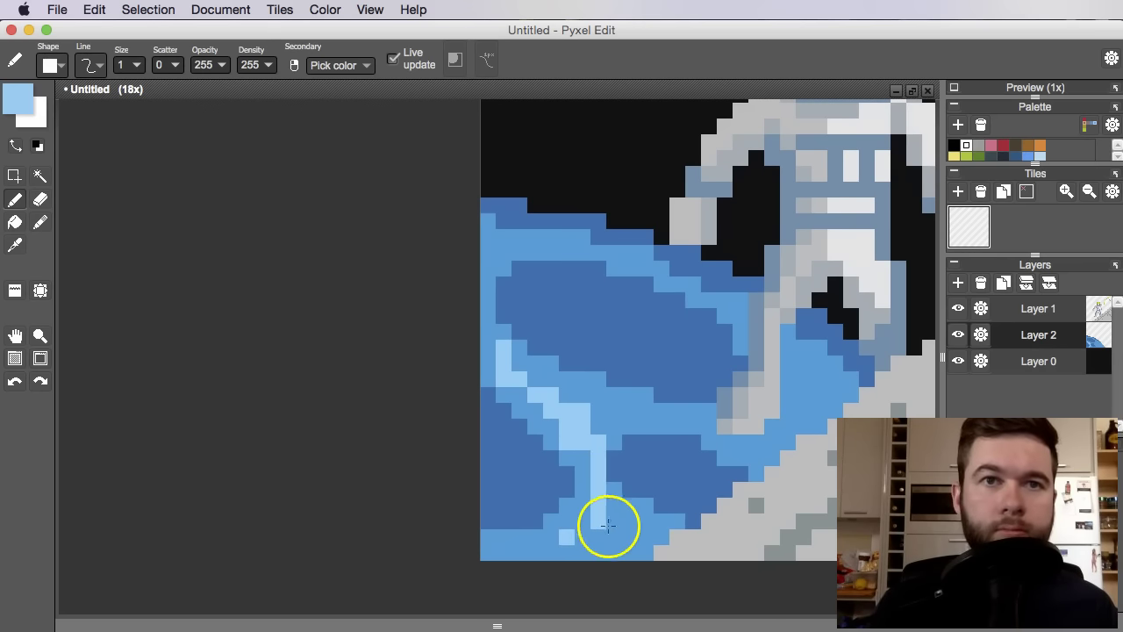
mouse_move(592, 447)
mouse_down()
mouse_move(639, 420)
mouse_move(668, 426)
mouse_move(597, 410)
mouse_move(702, 416)
mouse_move(758, 435)
mouse_move(729, 429)
mouse_move(776, 423)
mouse_move(753, 424)
mouse_move(804, 379)
mouse_up()
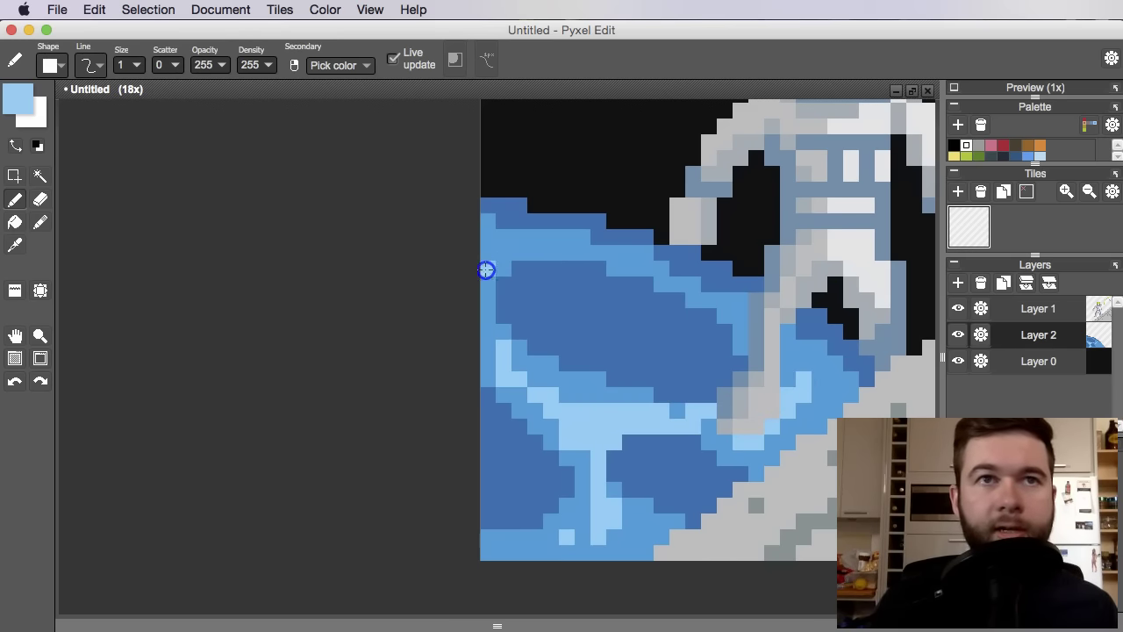
mouse_move(521, 245)
mouse_down()
mouse_move(614, 250)
mouse_move(611, 263)
mouse_move(719, 294)
mouse_move(775, 327)
mouse_move(815, 374)
mouse_up()
scroll(814, 377, down, 5)
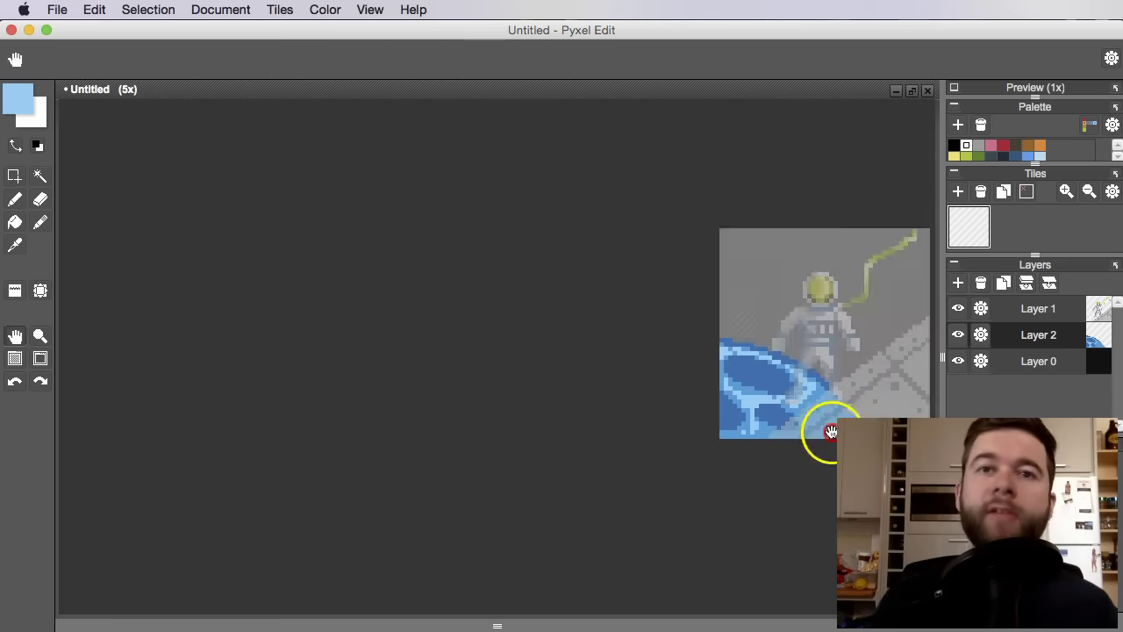
Widen the light blue band into a fan between the two lower patches and add light blue pixels along the hill's bottom edge.
scroll(802, 446, up, 3)
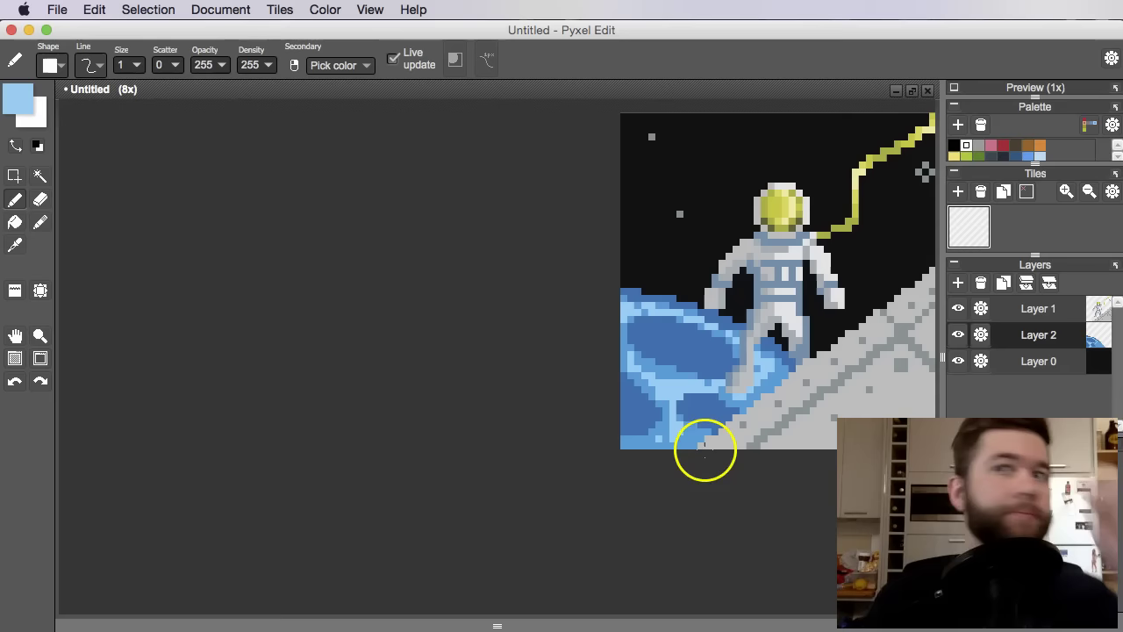
scroll(667, 412, up, 4)
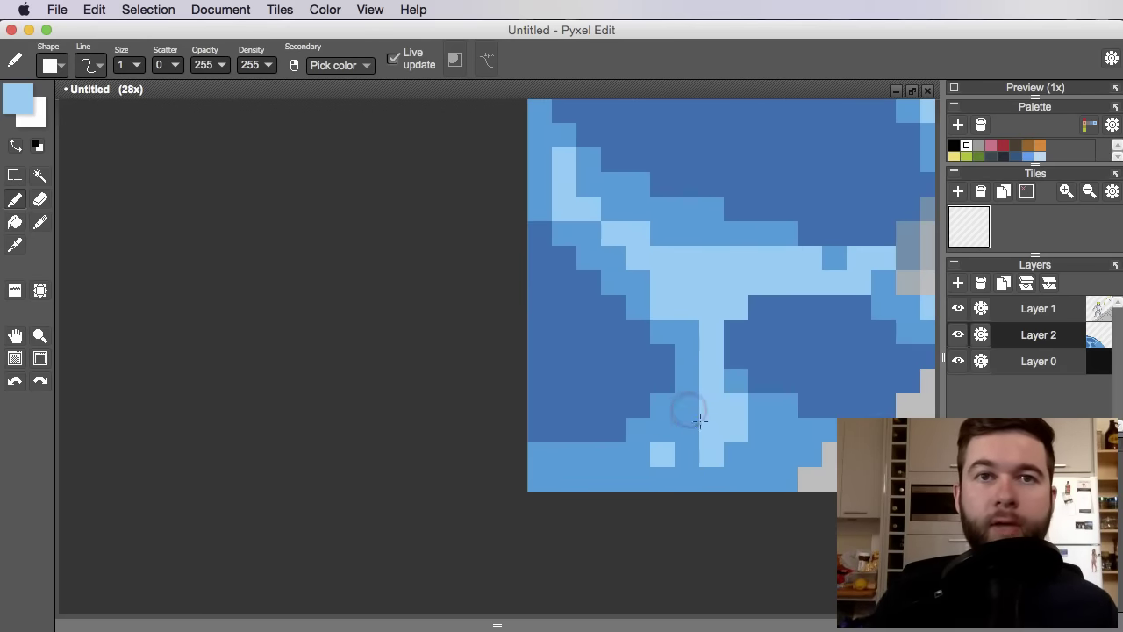
mouse_move(691, 417)
mouse_down()
mouse_move(769, 428)
mouse_move(740, 453)
mouse_move(756, 439)
mouse_move(782, 471)
mouse_up()
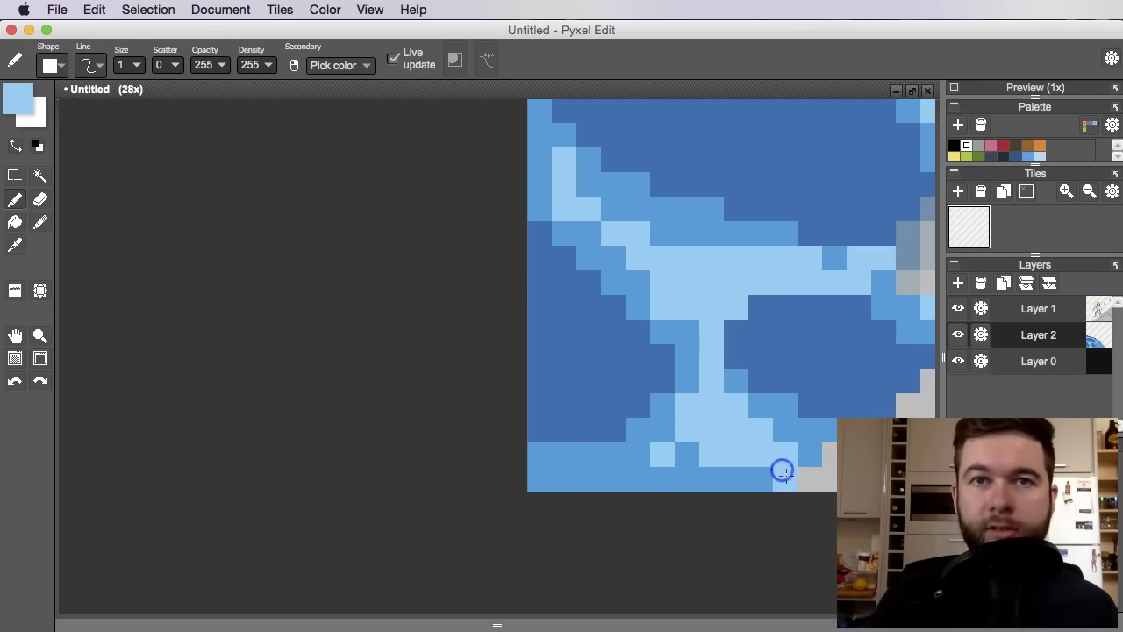
scroll(634, 506, down, 4)
scroll(647, 471, up, 4)
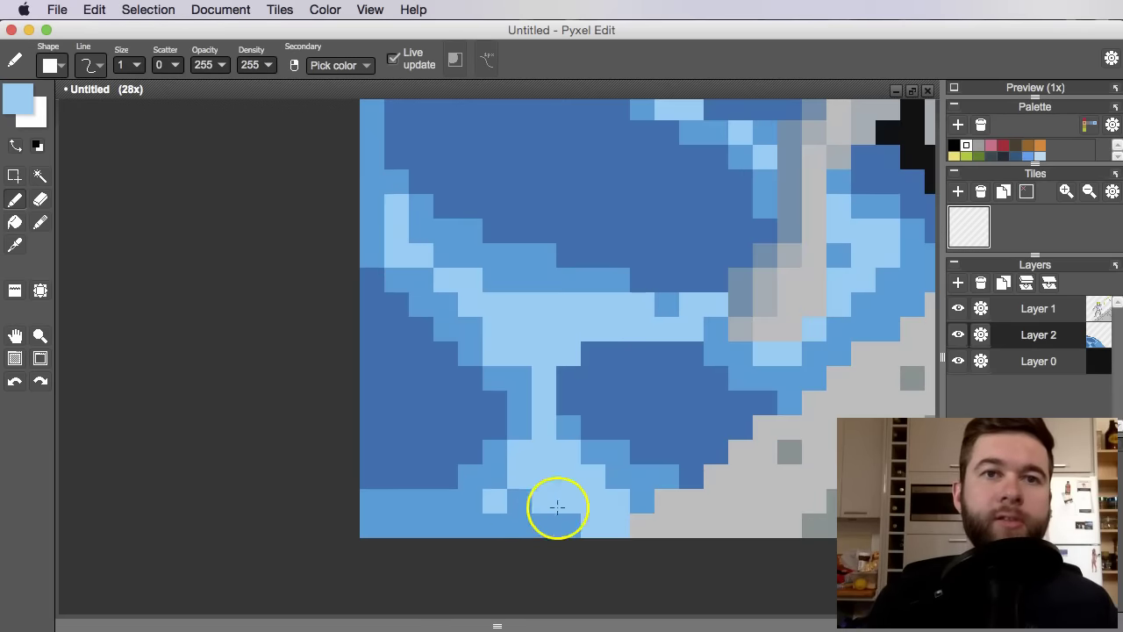
mouse_move(406, 526)
mouse_down()
mouse_move(467, 502)
mouse_move(457, 514)
mouse_move(476, 504)
mouse_move(479, 514)
mouse_move(504, 481)
mouse_up()
scroll(594, 461, down, 4)
scroll(625, 434, up, 2)
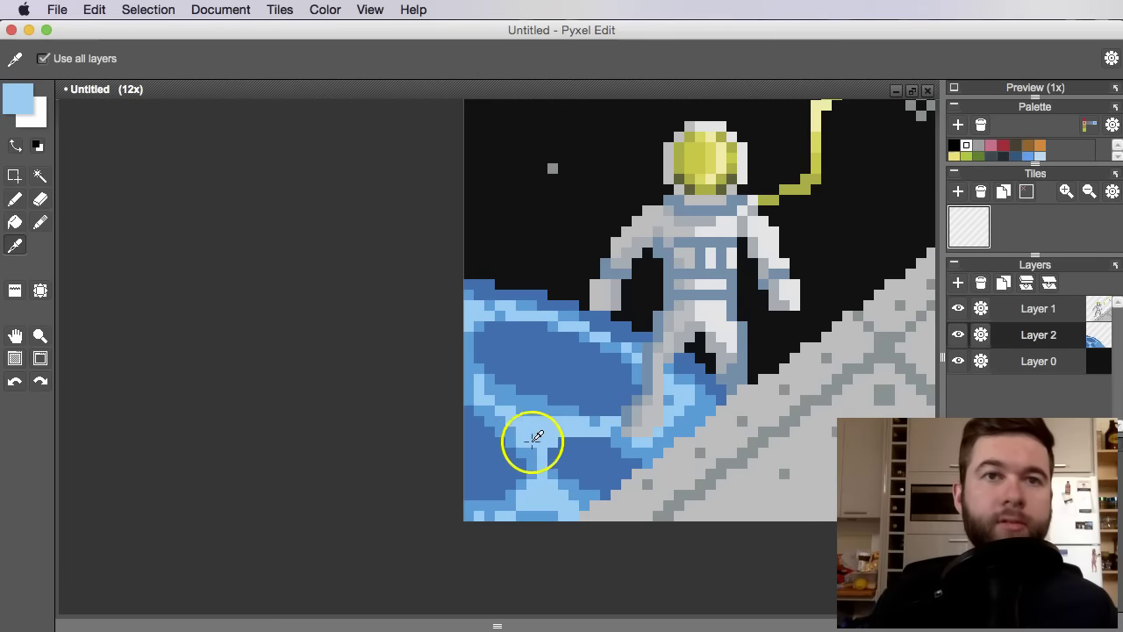
Sample the light blue band and change the foreground colour to the paler blue C8EBFC.
alt+click(534, 436)
click(13, 99)
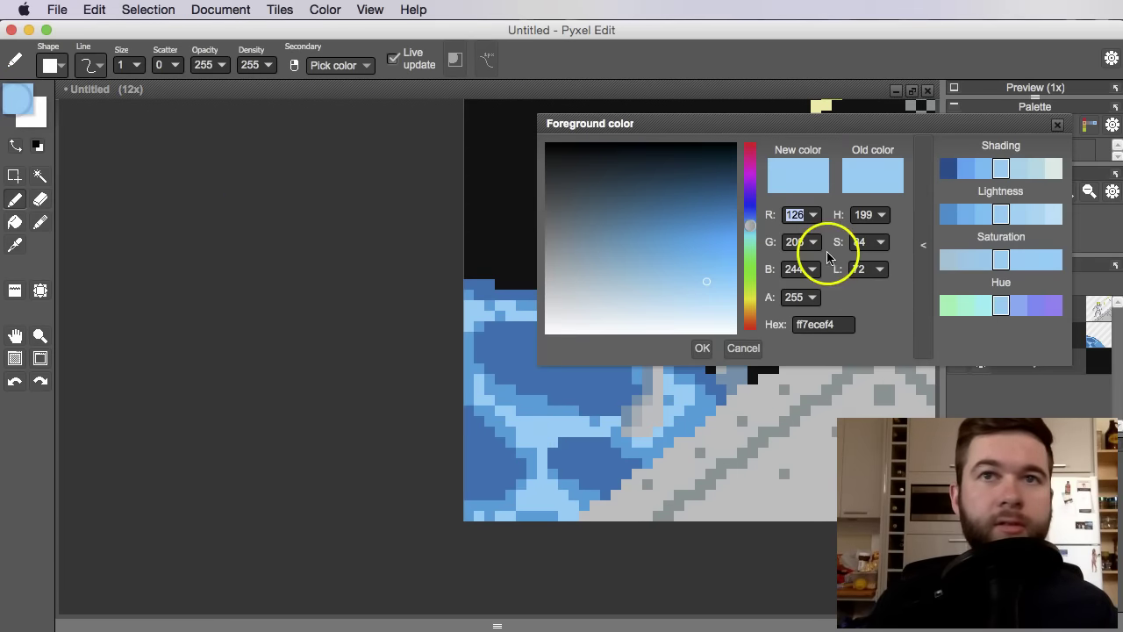
click(715, 293)
drag(715, 294, 719, 312)
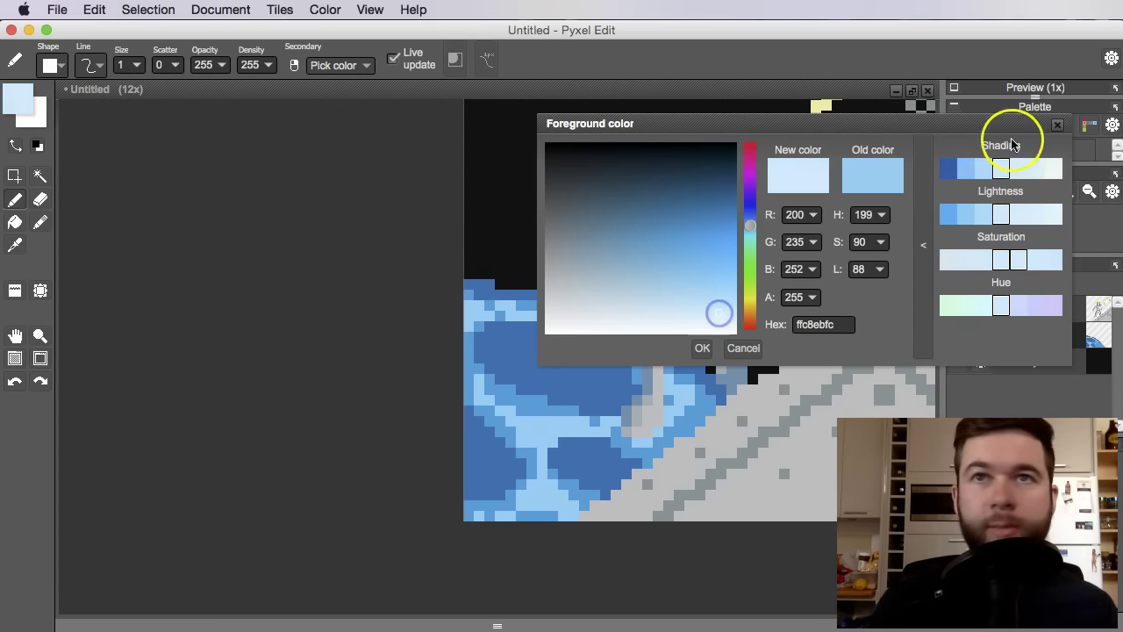
click(1058, 125)
Paint pale blue highlights inside the light bands at their junctions, along the upper band and beside the astronaut's leg.
scroll(533, 505, up, 2)
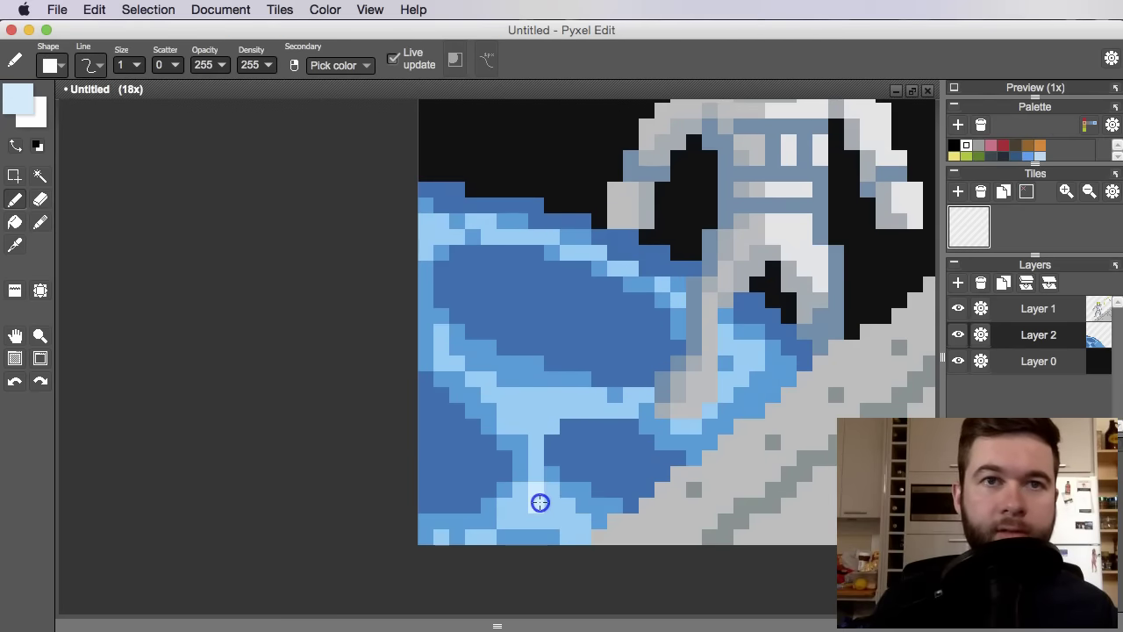
click(505, 400)
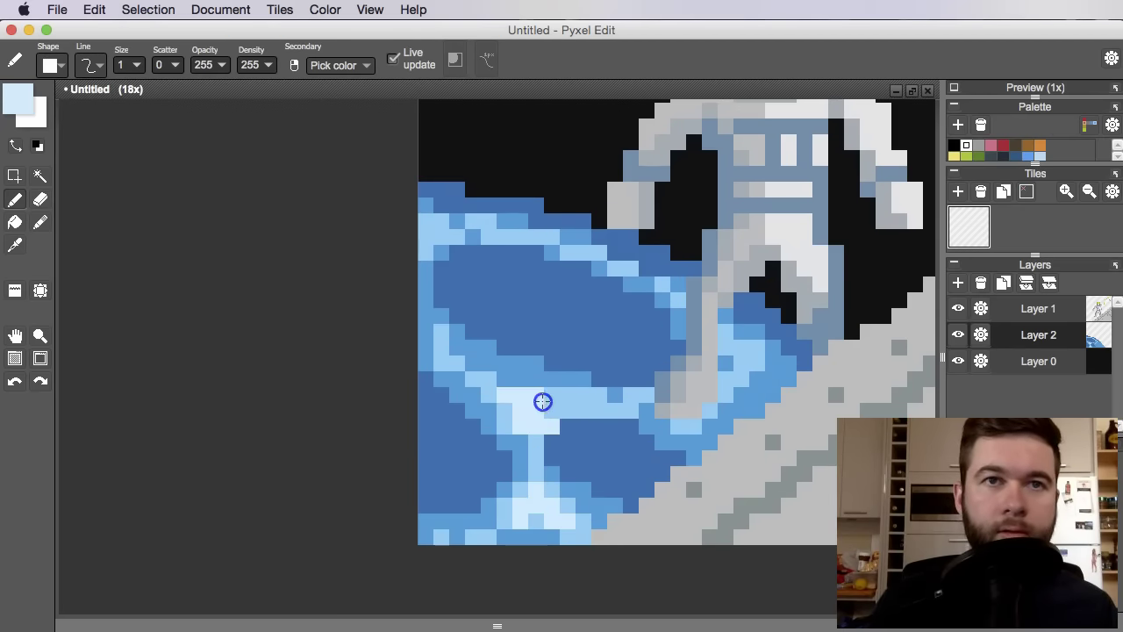
drag(517, 272, 517, 321)
drag(427, 284, 491, 283)
click(557, 298)
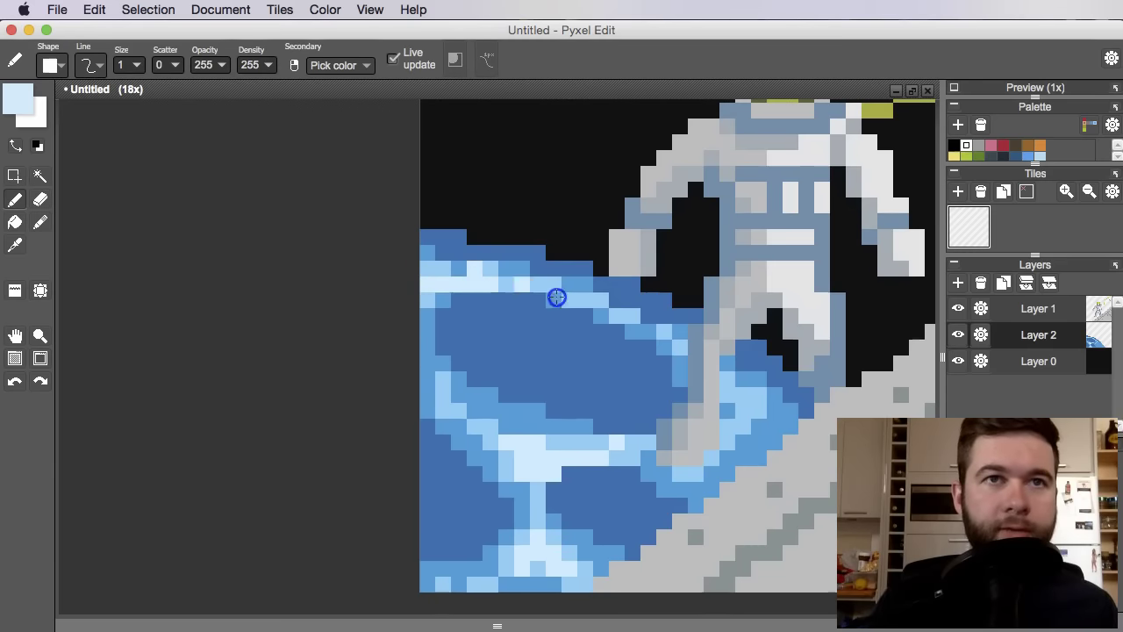
drag(641, 321, 617, 316)
click(712, 372)
drag(726, 395, 761, 427)
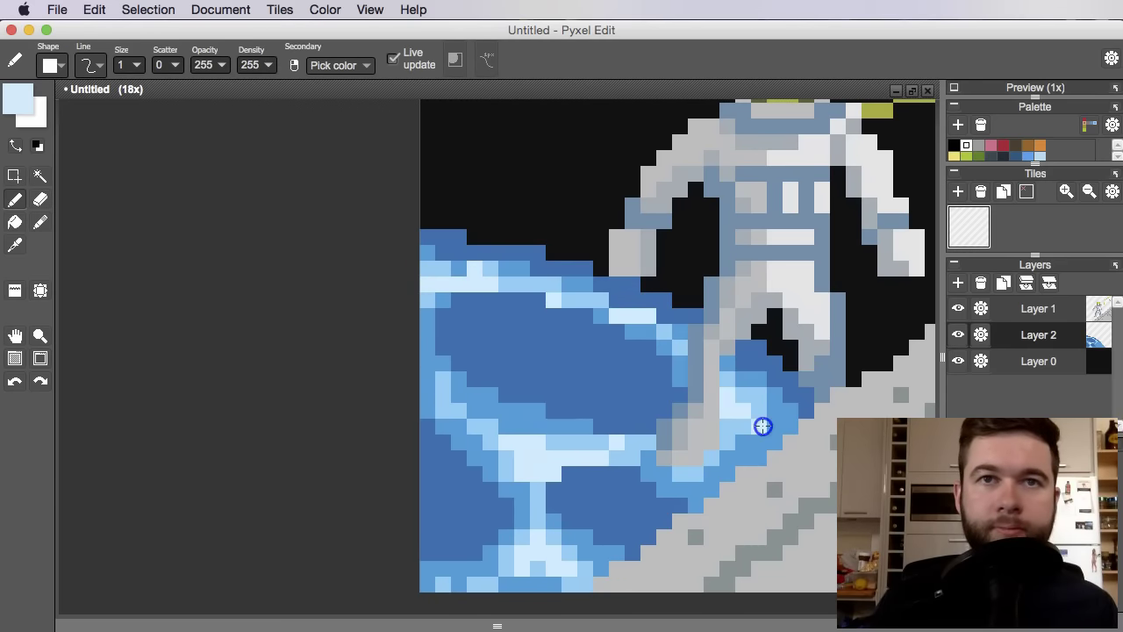
Sample the dark blue of the large patch and change the foreground colour to a darker navy shade.
alt+click(538, 348)
click(19, 98)
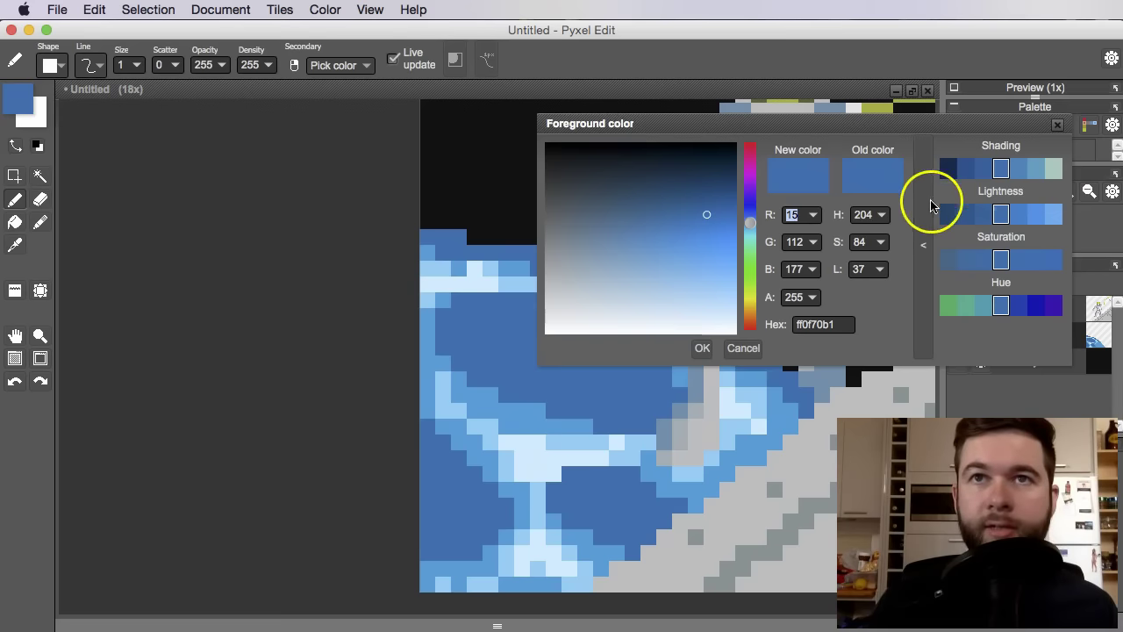
click(965, 170)
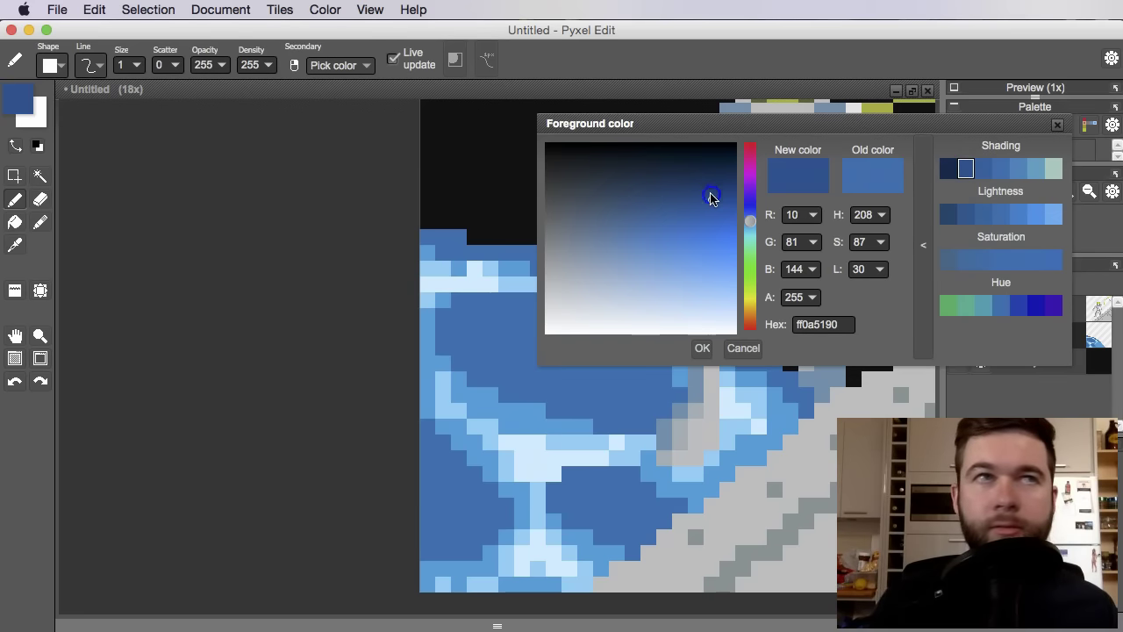
drag(711, 199, 717, 195)
click(1057, 124)
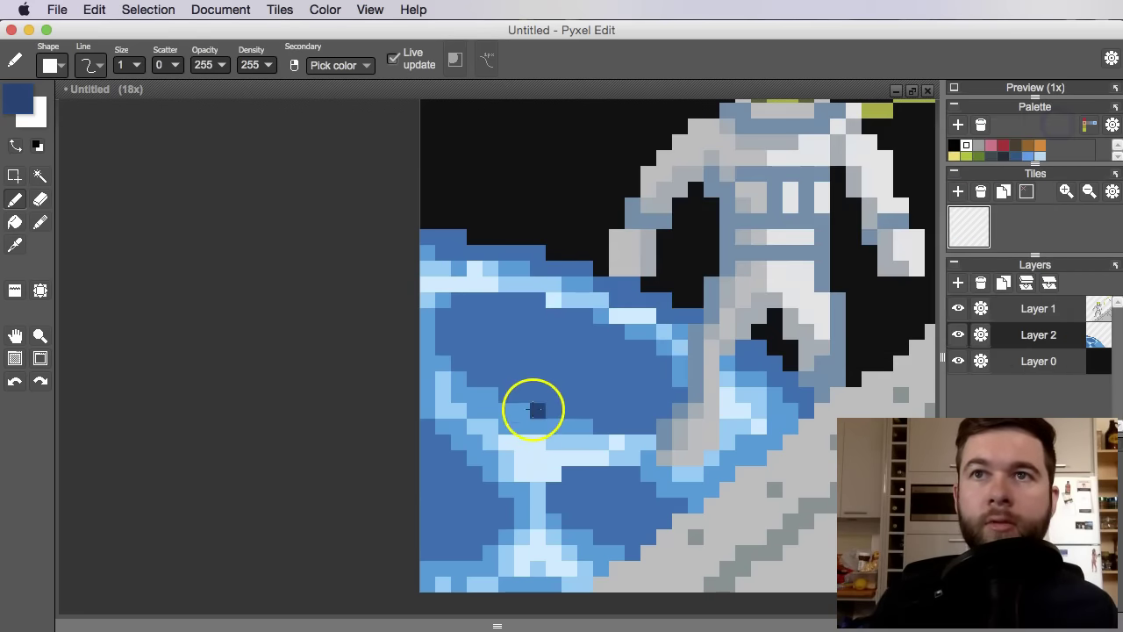
Paint navy cores inside the large oval patch and the two lower patches on the hill.
scroll(511, 407, up, 1)
mouse_move(454, 267)
mouse_down()
mouse_move(578, 304)
mouse_move(587, 313)
mouse_move(576, 341)
mouse_move(707, 369)
mouse_move(589, 301)
mouse_move(732, 375)
mouse_move(705, 401)
mouse_up()
scroll(709, 399, down, 4)
scroll(632, 431, up, 3)
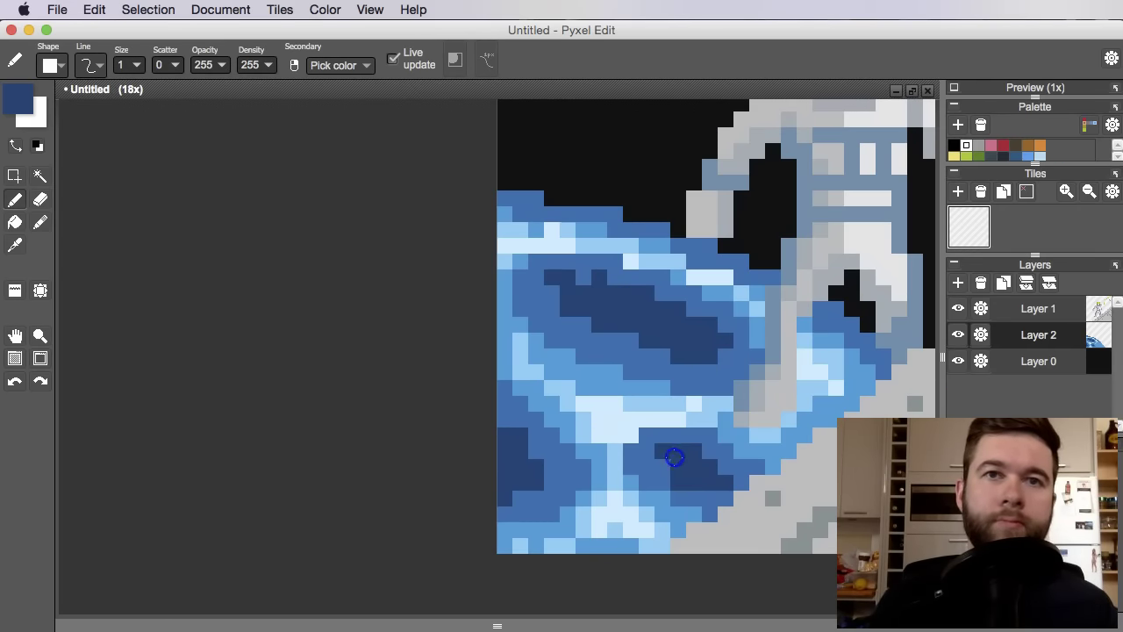
Paint a navy rim along the hill's upper edge from the canvas edge to behind the astronaut's legs.
key(space)
drag(614, 248, 578, 314)
drag(493, 263, 586, 293)
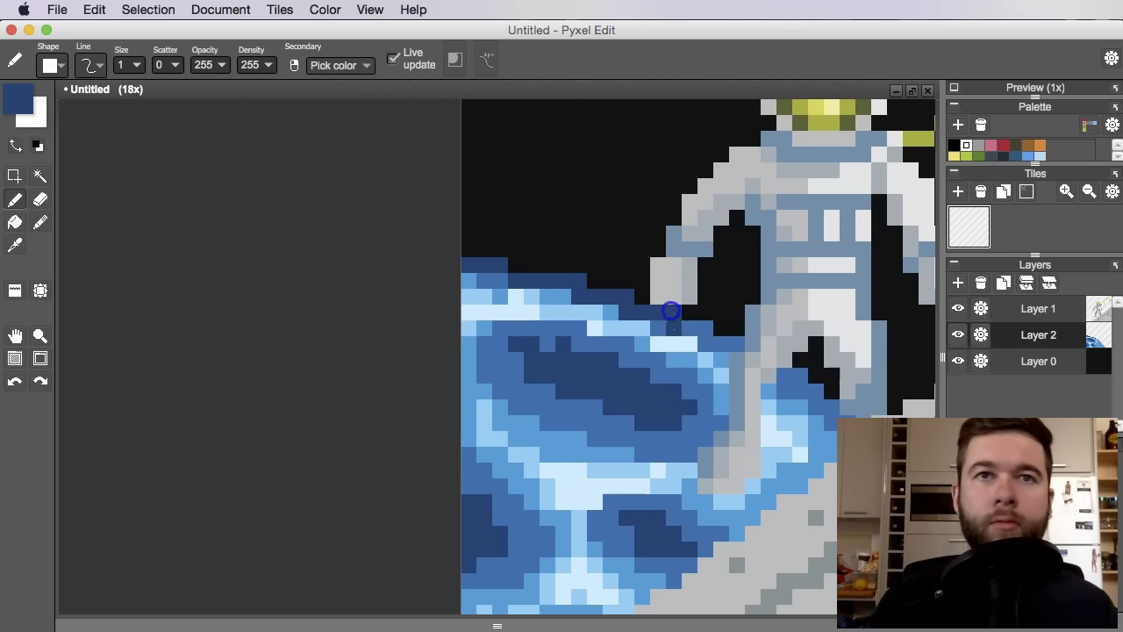
scroll(744, 351, right, 3)
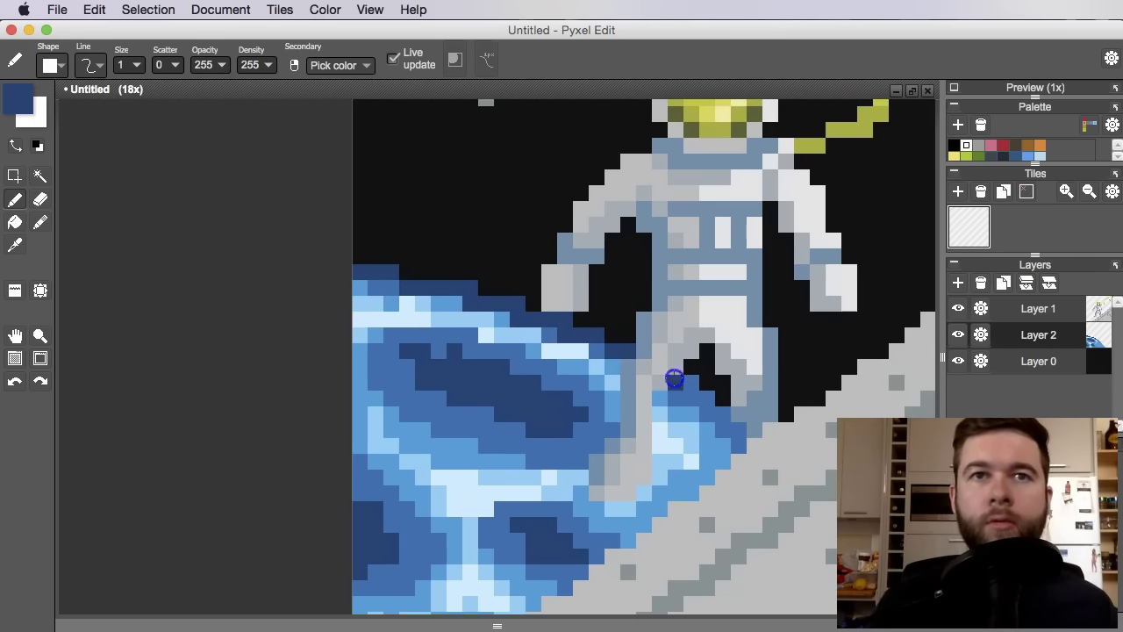
scroll(777, 446, down, 5)
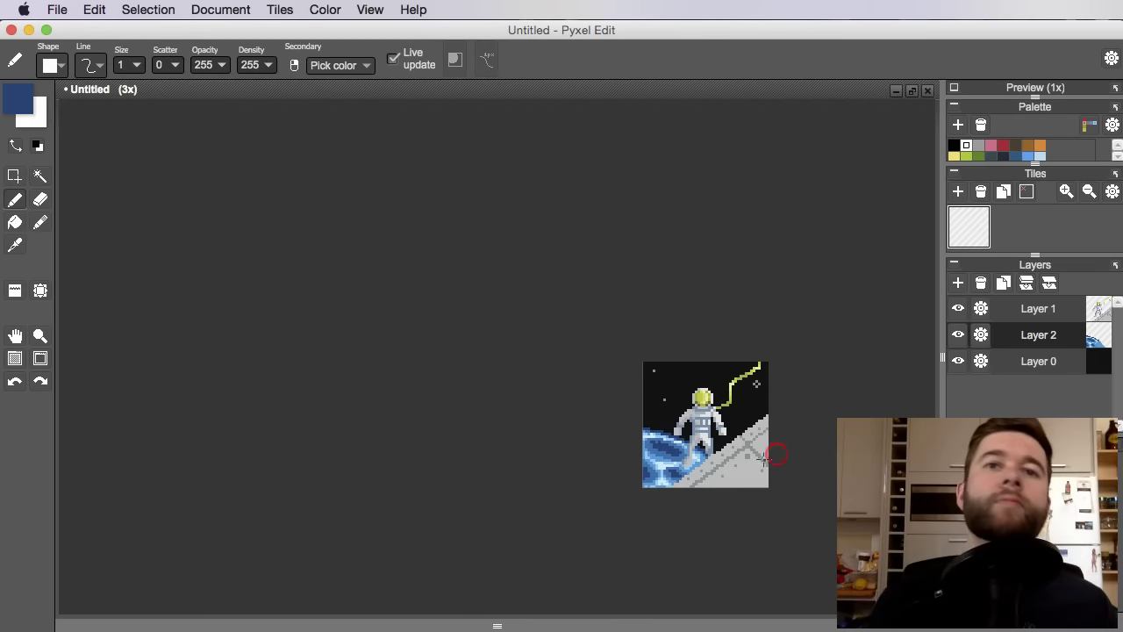
Sample the astronaut suit's near-white grey as the foreground colour and make Layer 1 active.
scroll(744, 441, up, 5)
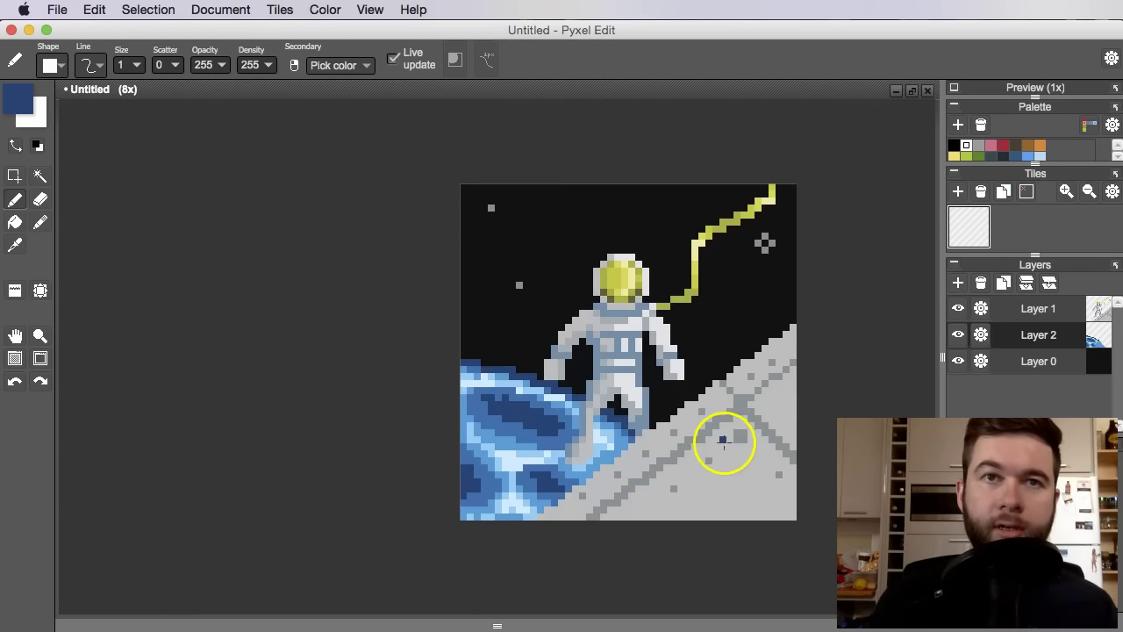
key(i)
key(b)
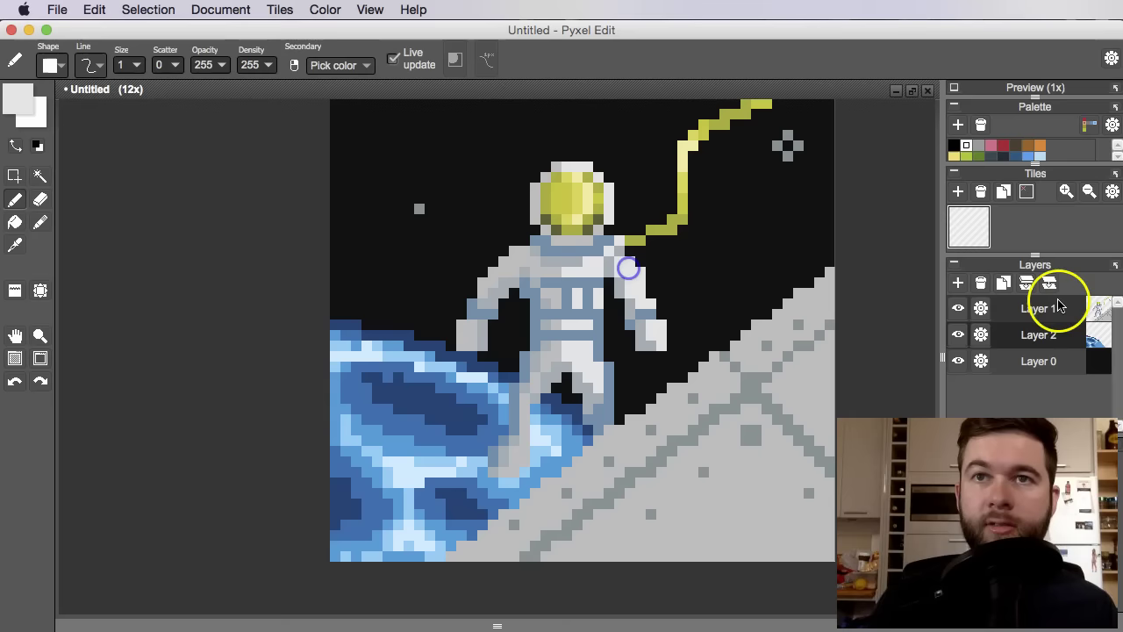
click(1057, 308)
Paint a near-white highlight line along the lower side of the short seam running down to the canvas's right edge.
scroll(712, 478, up, 2)
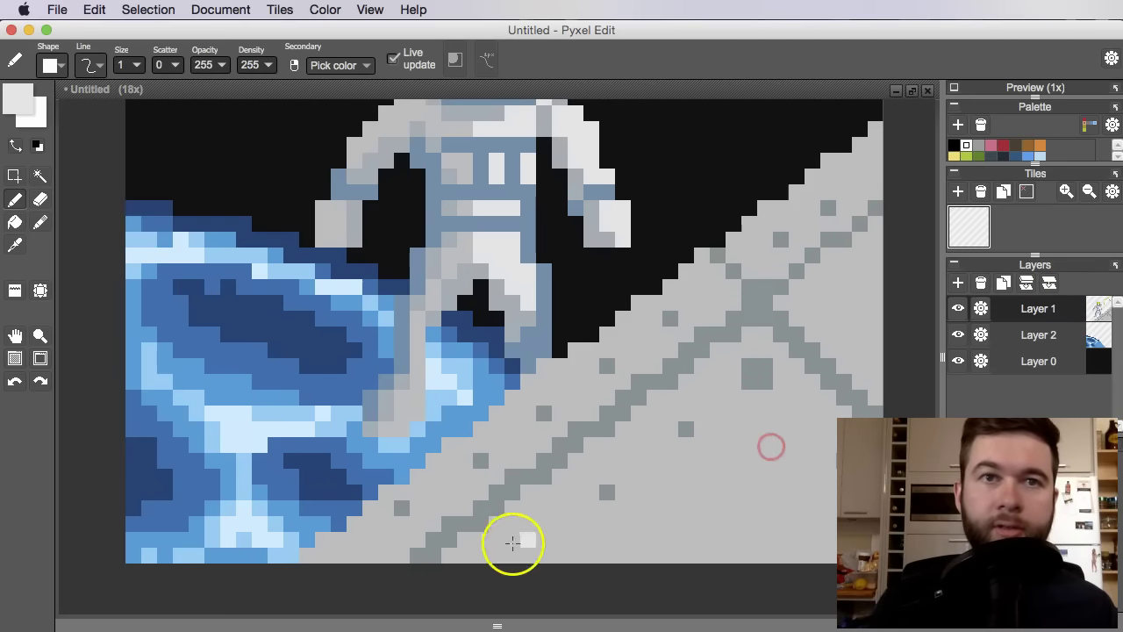
drag(760, 384, 579, 370)
mouse_move(583, 322)
mouse_down()
mouse_move(701, 447)
mouse_move(697, 430)
mouse_up()
click(571, 326)
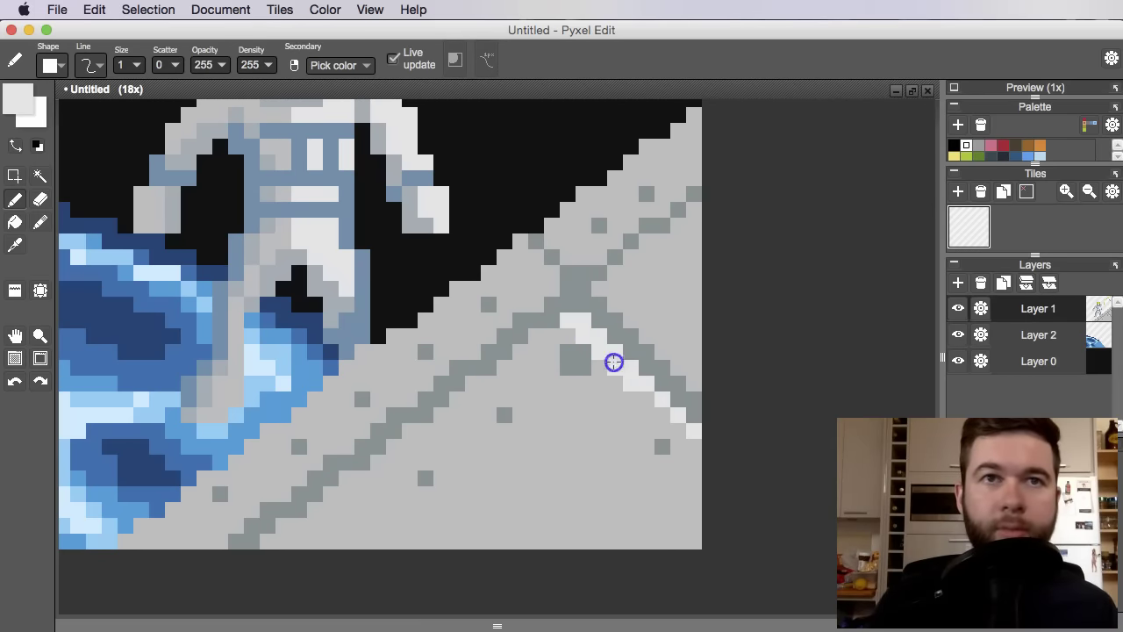
Paint a near-white highlight under the long seam's upper part, from the seam junction to the canvas's right edge, redrawing the misplaced stroke.
scroll(699, 449, down, 3)
scroll(672, 371, up, 3)
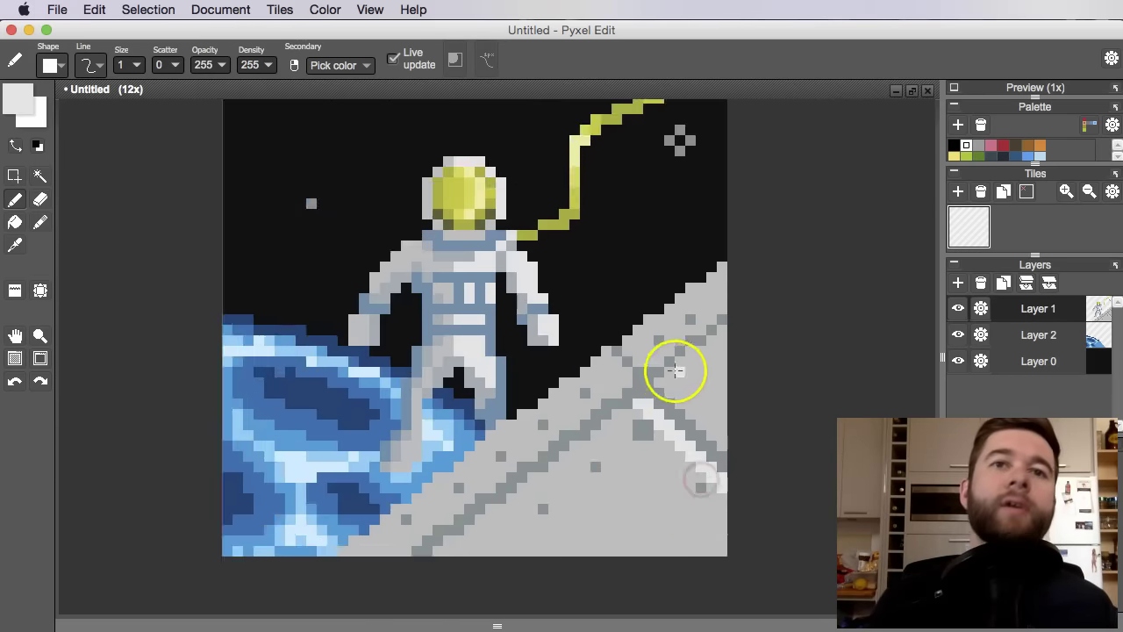
shift+click(722, 322)
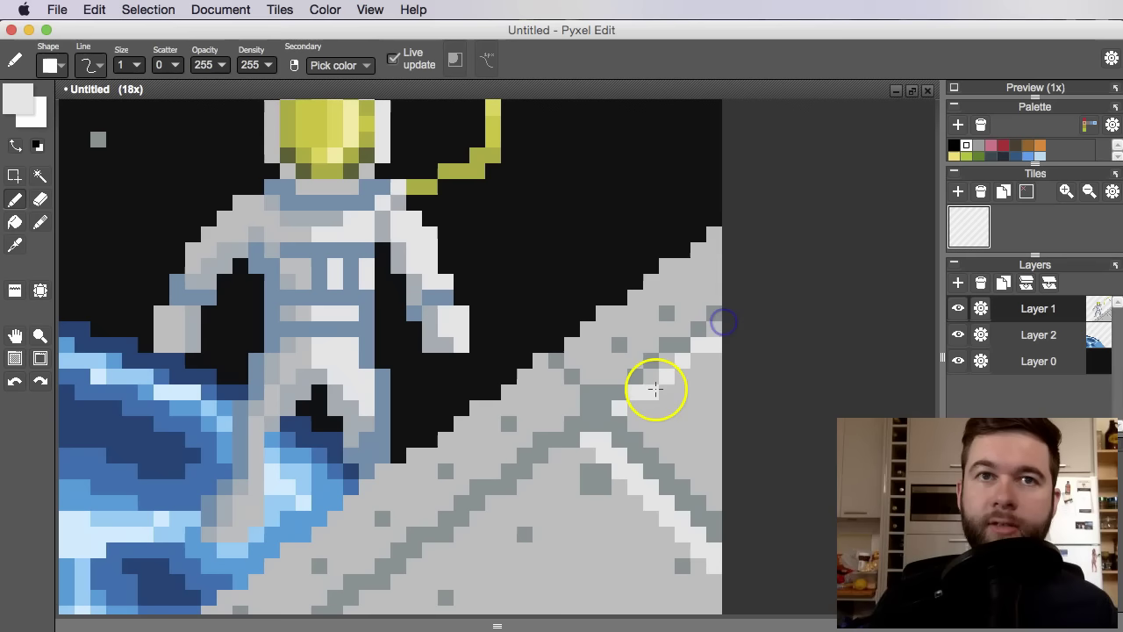
key(super+z)
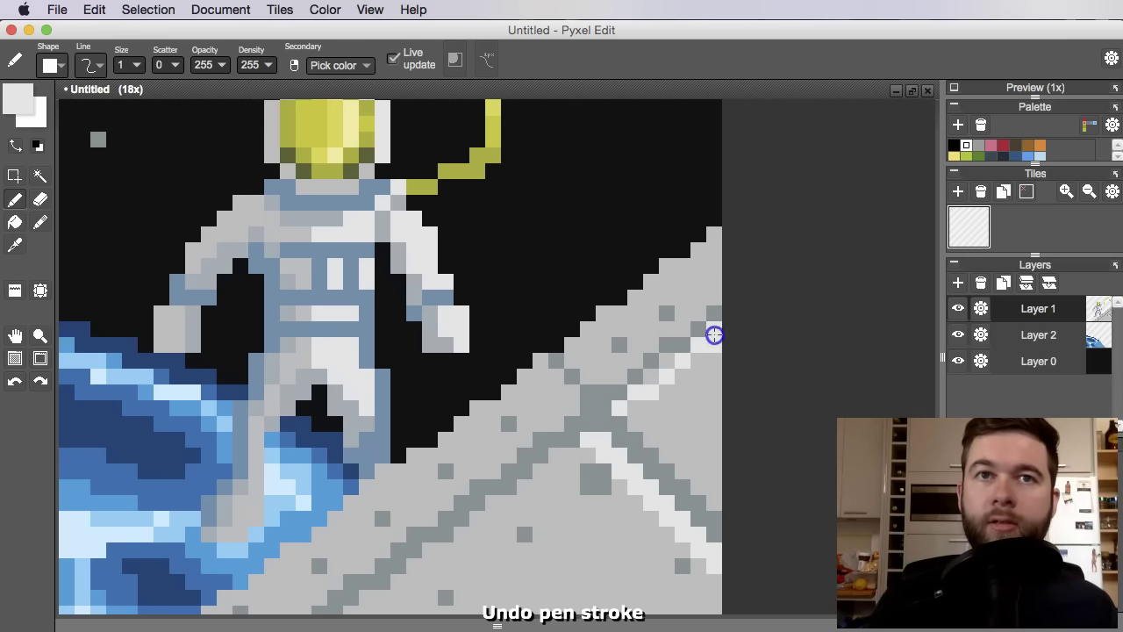
shift+click(714, 335)
click(632, 410)
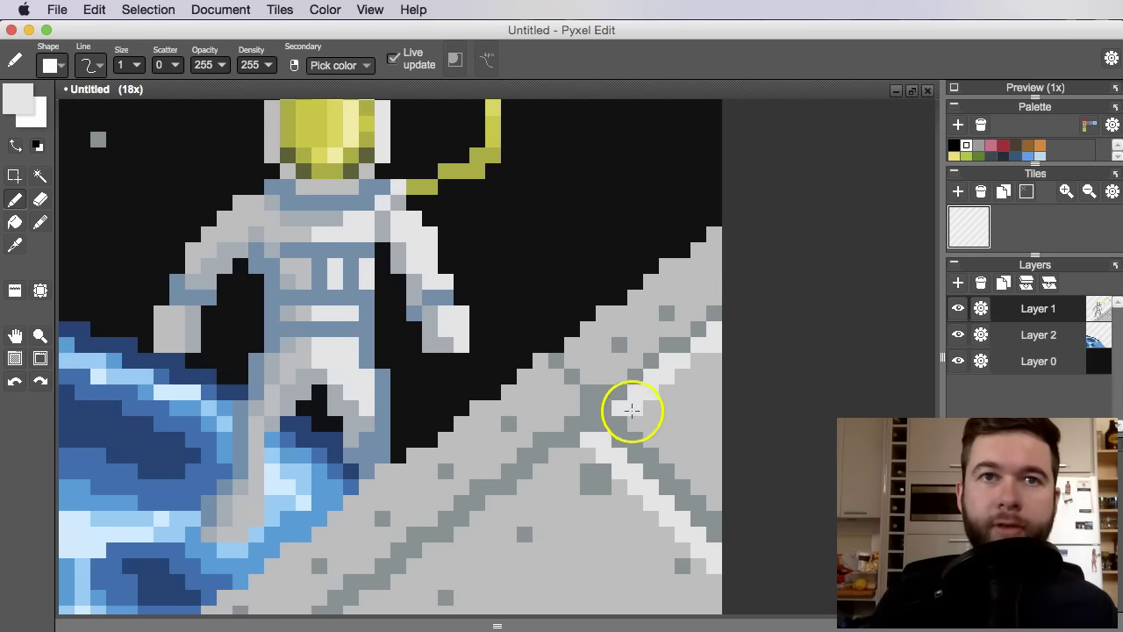
Paint a near-white highlight along the grey slope's entire outer edge, from the canvas's right side down to its bottom.
drag(574, 348, 718, 233)
scroll(728, 299, down, 3)
scroll(727, 334, up, 3)
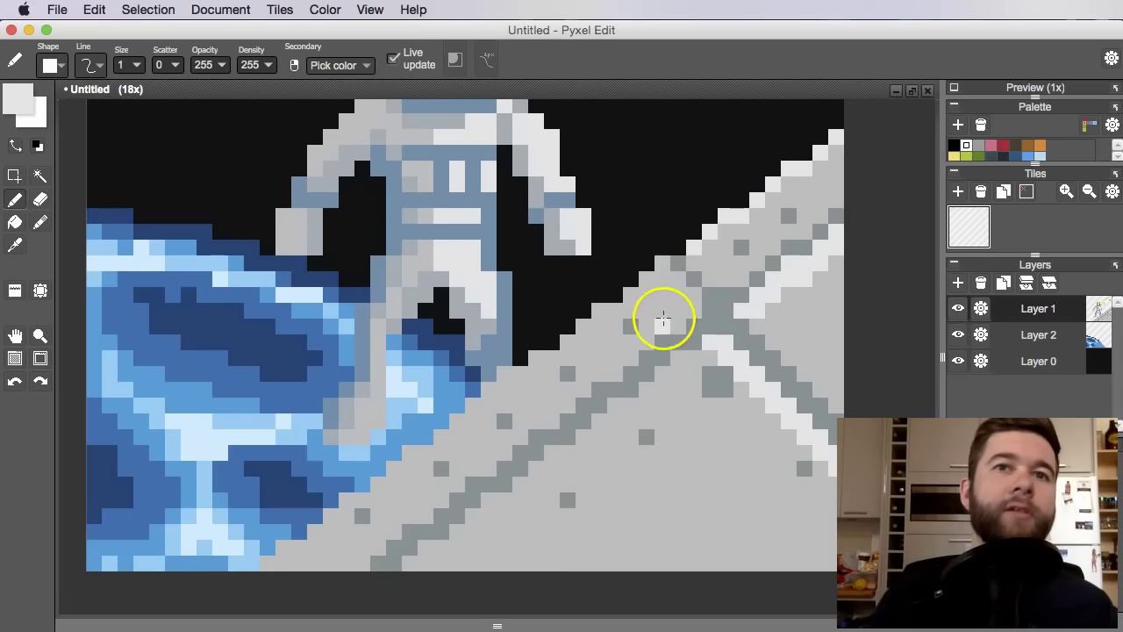
shift+click(321, 539)
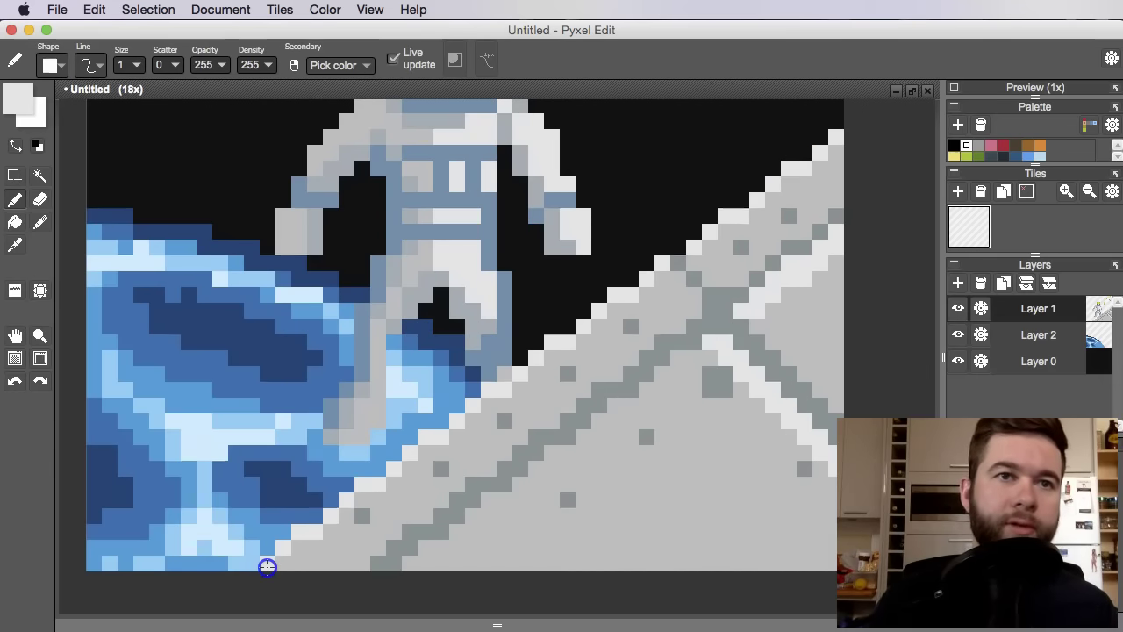
Paint a near-white highlight along the lower side of the long seam, from the seam junction down towards the canvas's bottom.
scroll(606, 411, down, 4)
scroll(672, 421, up, 4)
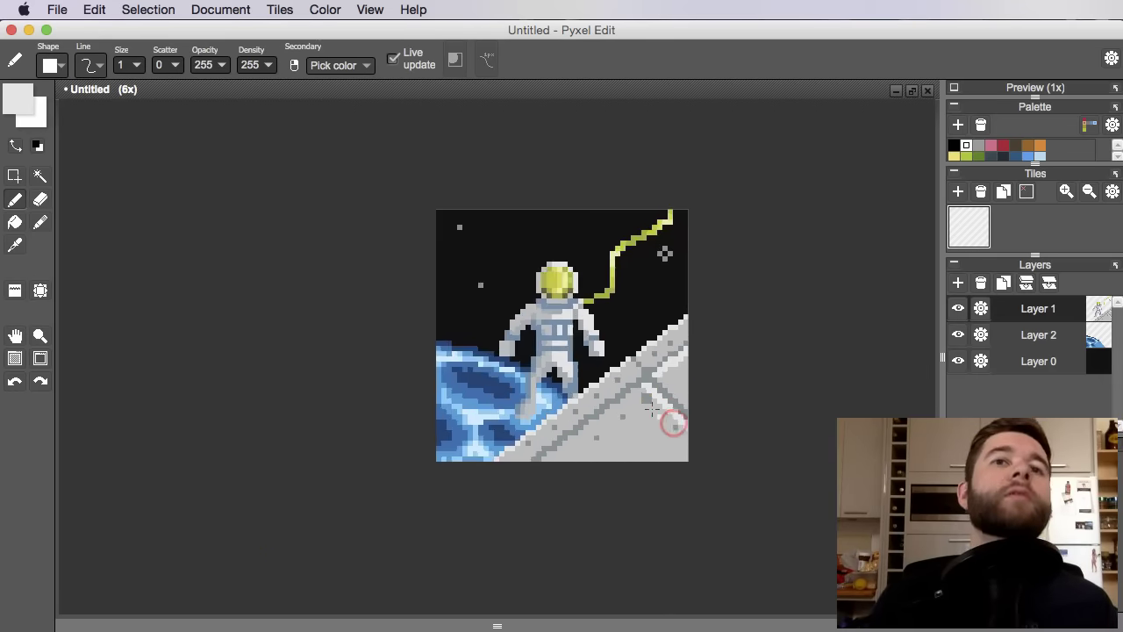
key(space)
drag(686, 347, 672, 257)
drag(587, 213, 369, 382)
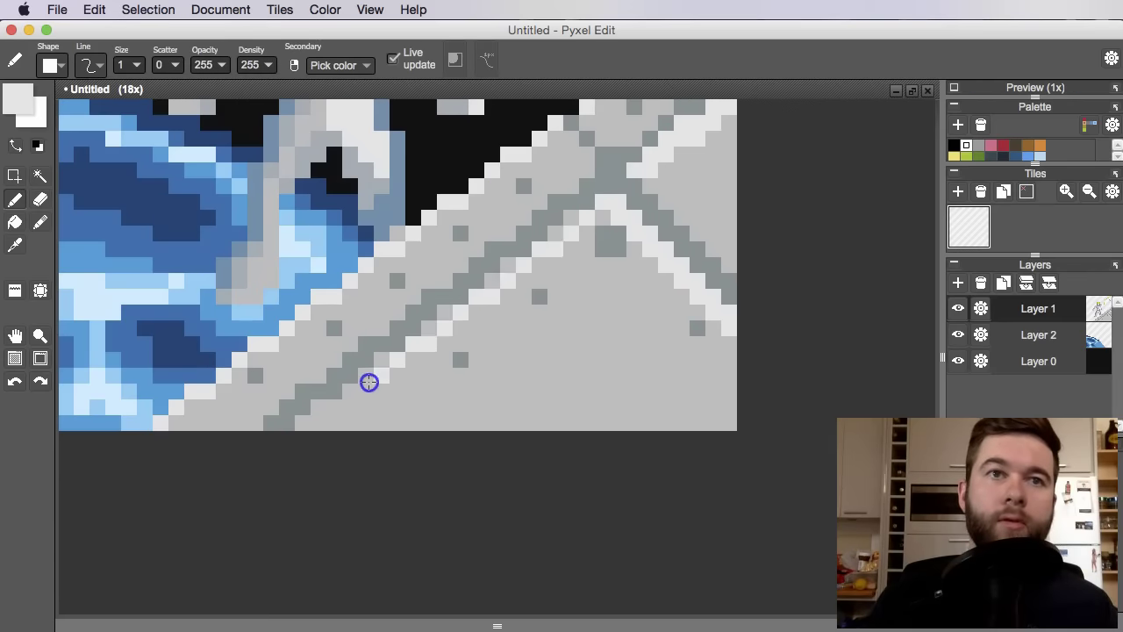
scroll(564, 301, down, 5)
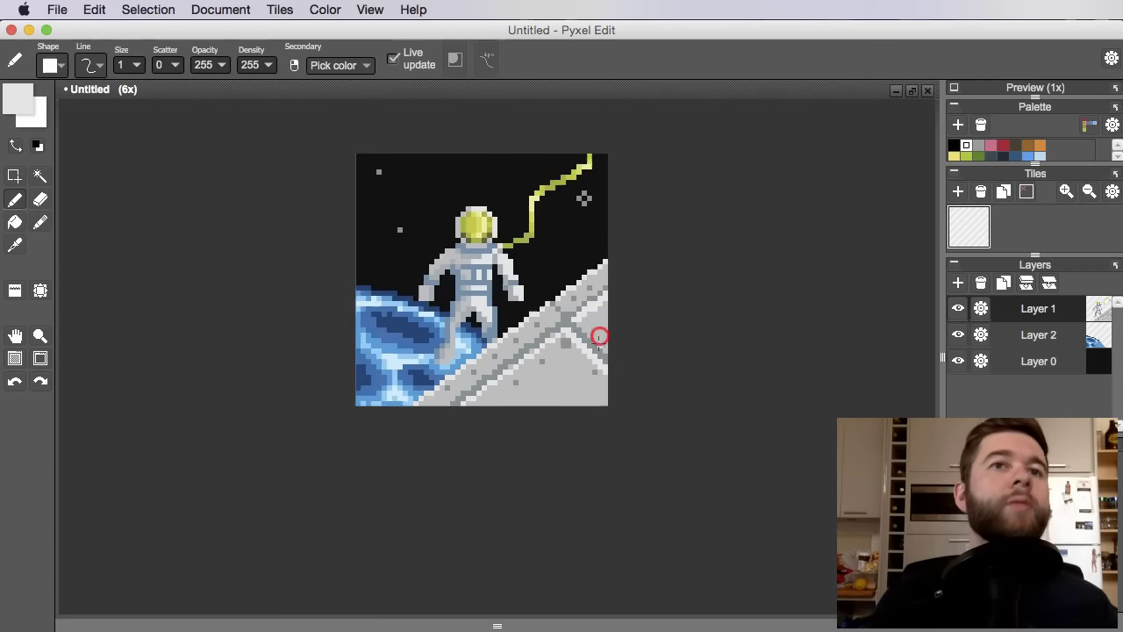
Fill the centre of the grey plus-shaped star beside the tether with near-white on Layer 1.
key(space)
scroll(581, 356, up, 6)
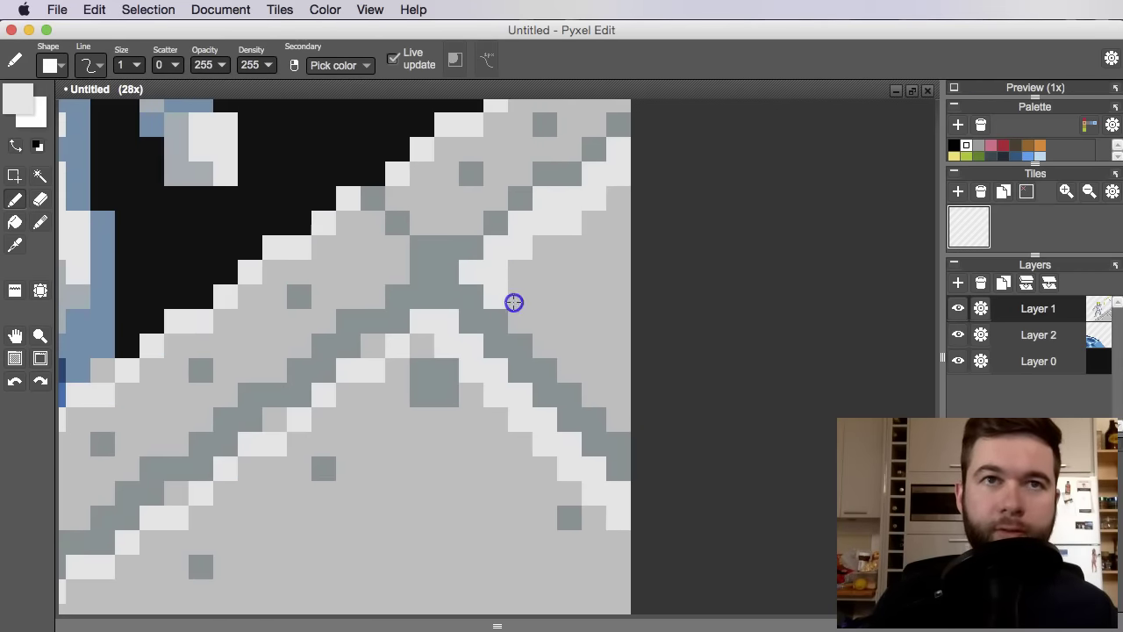
scroll(627, 415, down, 7)
scroll(641, 396, up, 2)
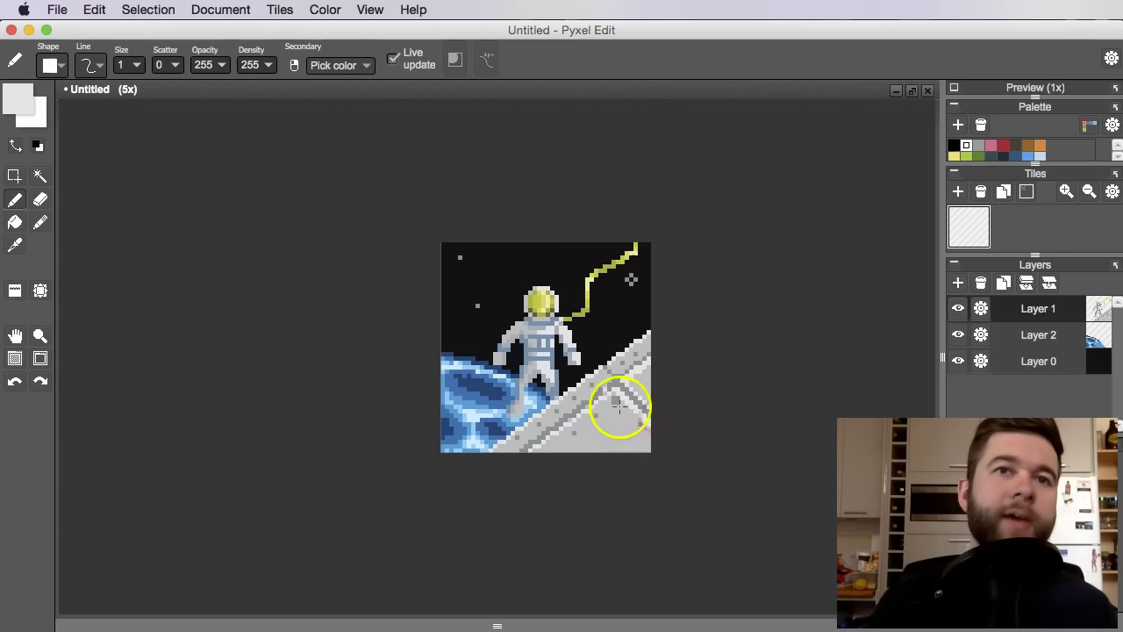
scroll(597, 337, down, 2)
scroll(605, 321, up, 3)
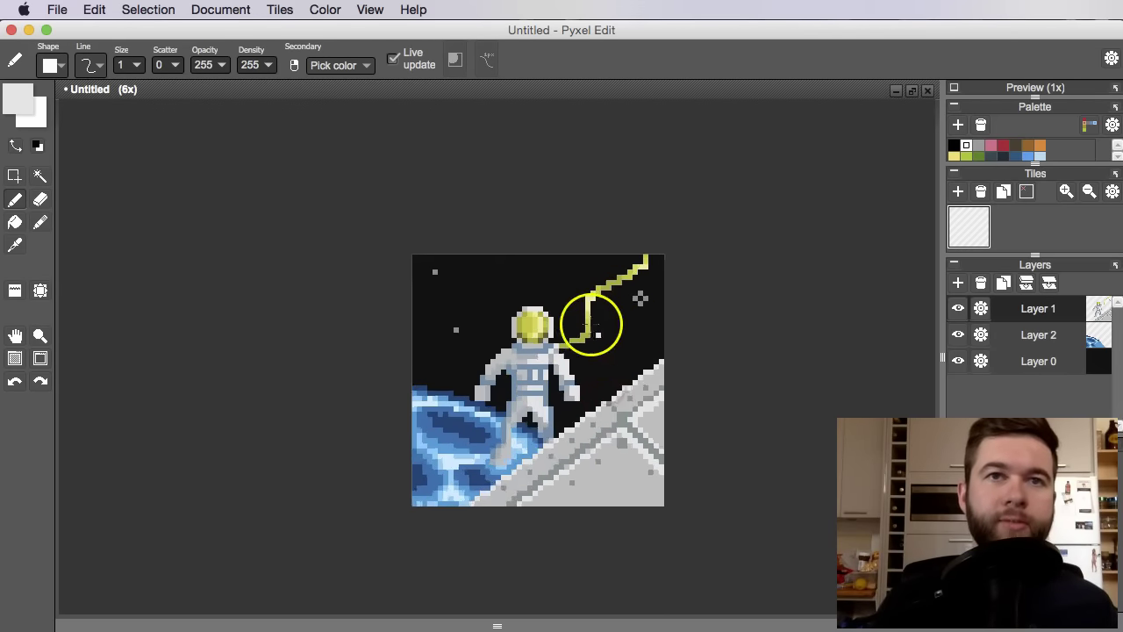
scroll(643, 310, up, 2)
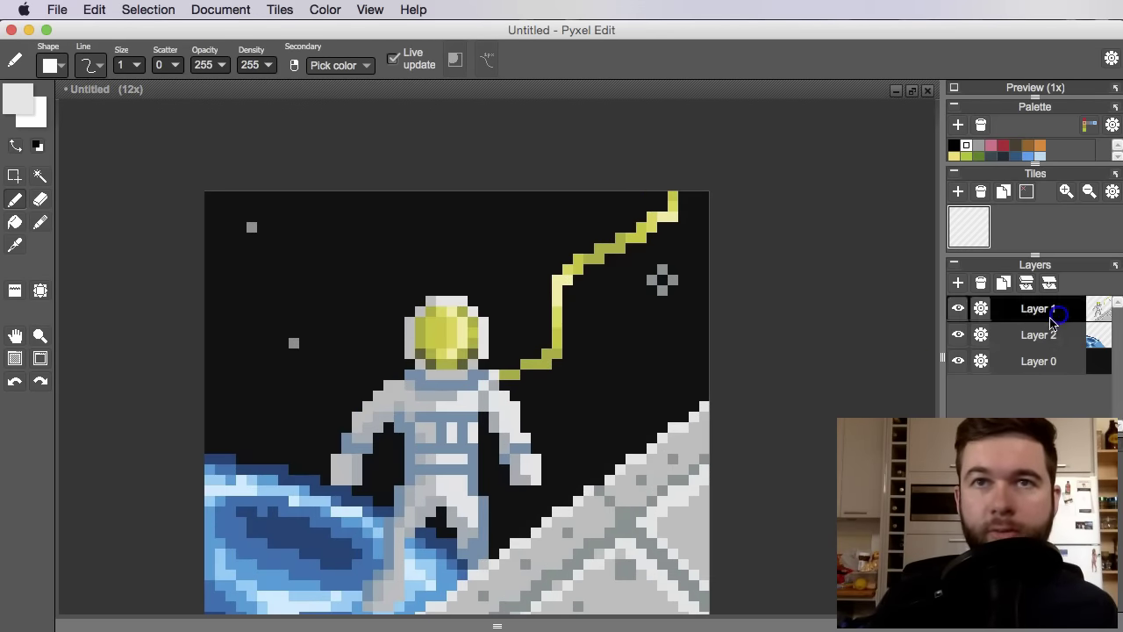
scroll(703, 262, up, 3)
scroll(609, 290, down, 7)
scroll(684, 404, up, 3)
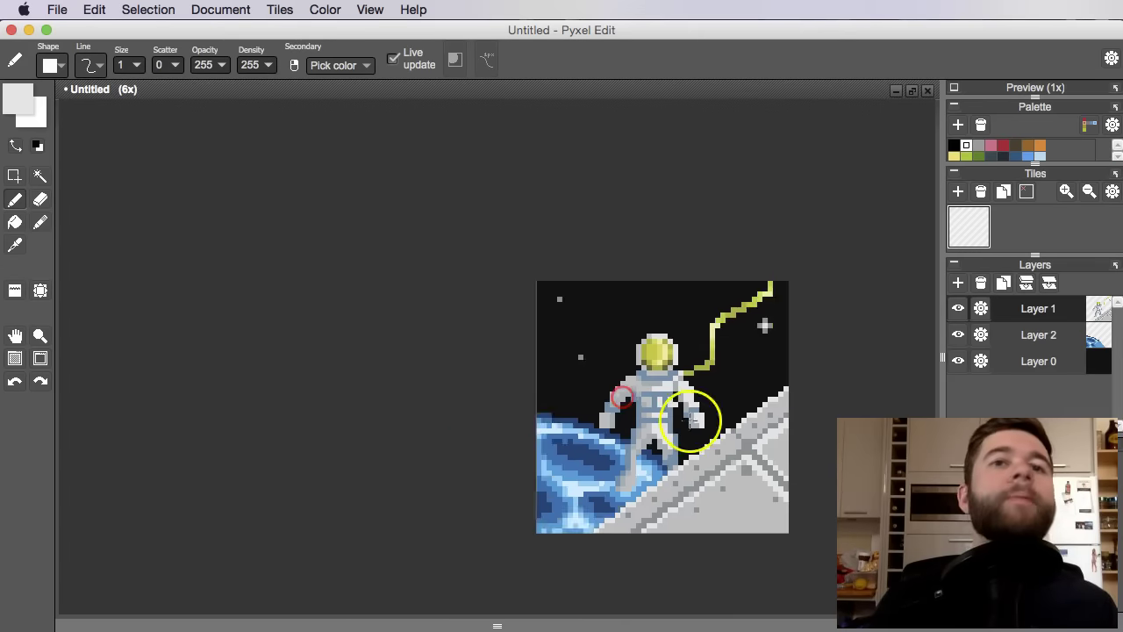
Add two near-white single-pixel stars to the black sky on the left of the astronaut.
scroll(563, 338, up, 3)
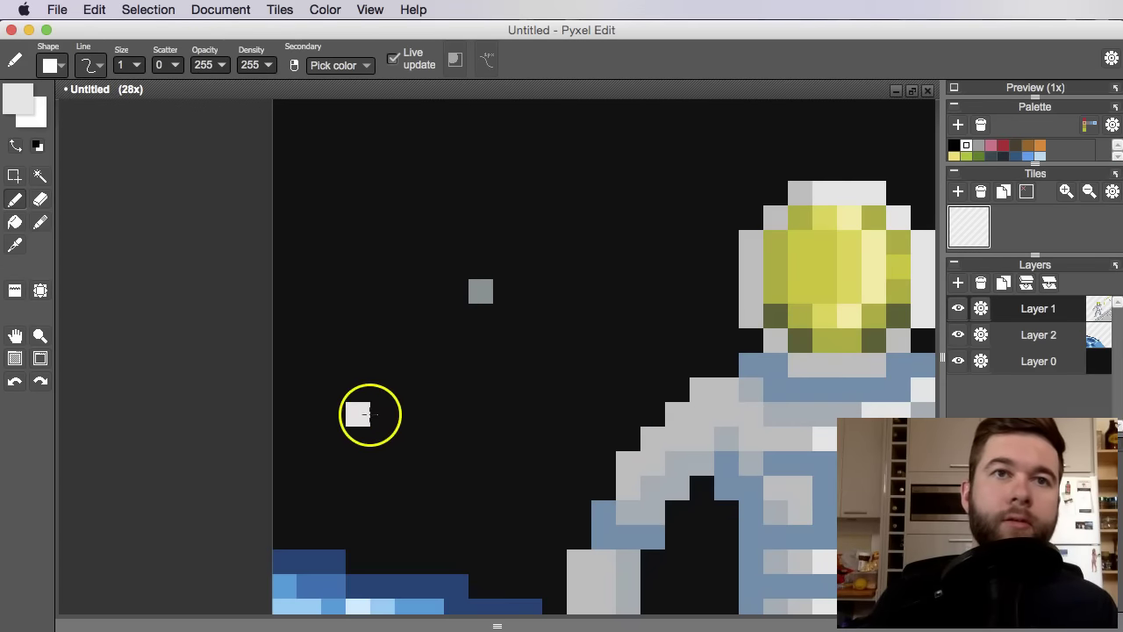
scroll(396, 355, up, 3)
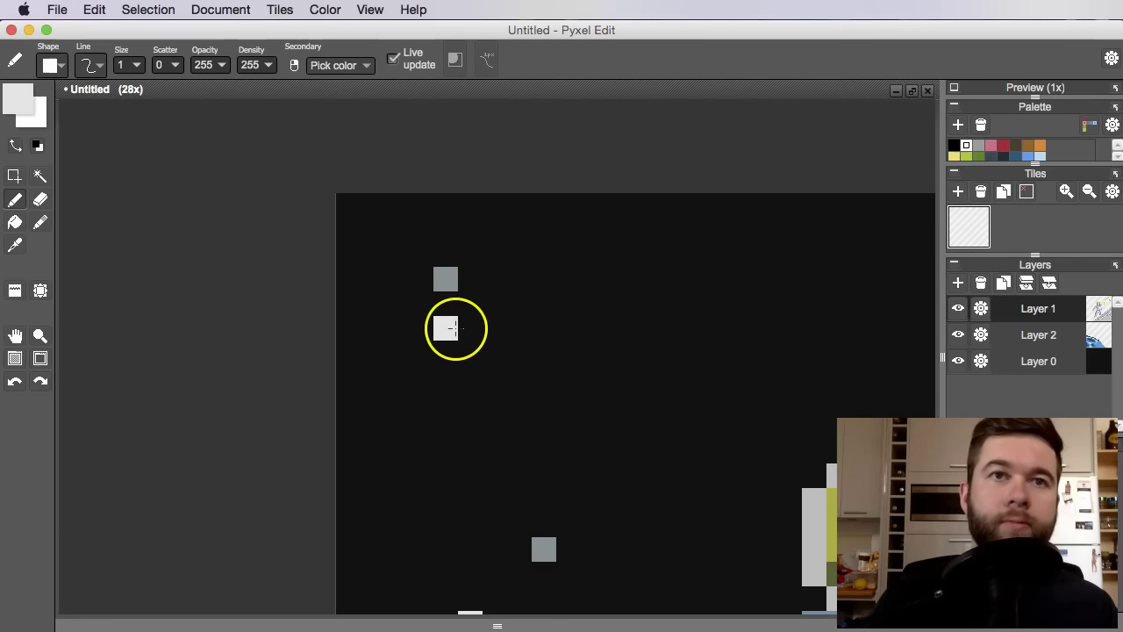
scroll(527, 318, down, 7)
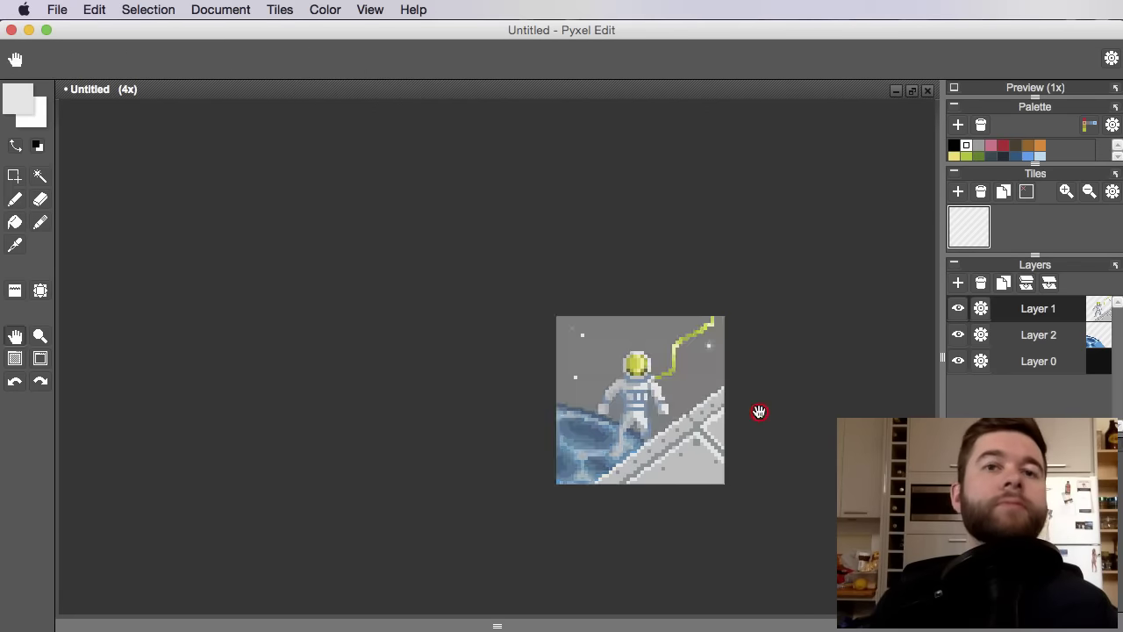
scroll(658, 377, up, 5)
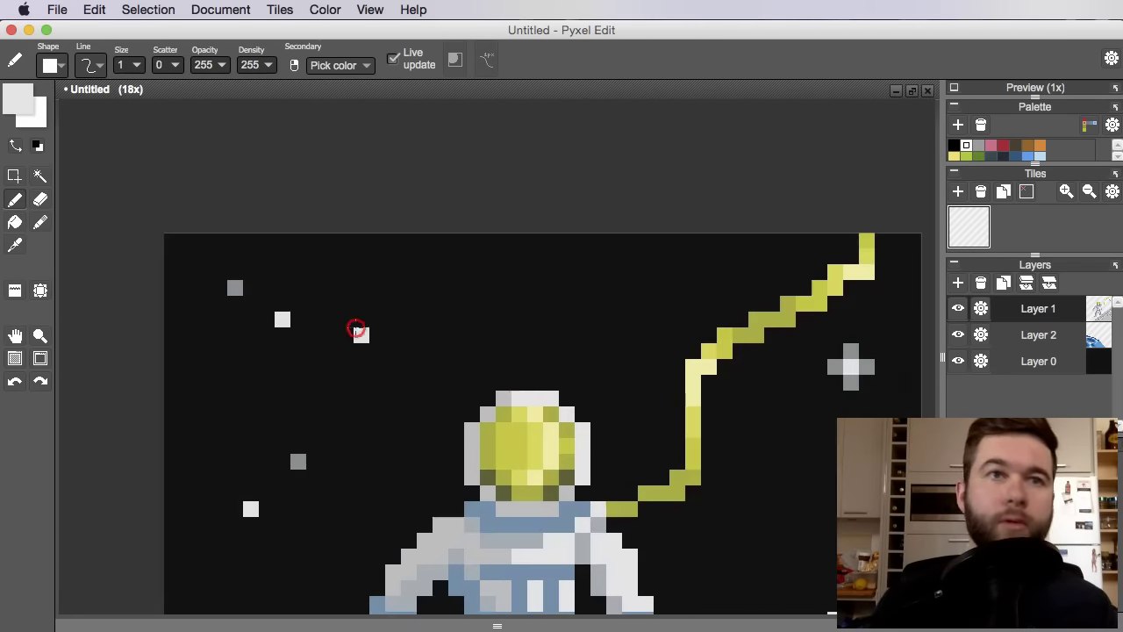
Sample the grey of an existing star and paint four grey arms around the upper near-white star left of the helmet.
drag(356, 328, 479, 333)
right_click(308, 289)
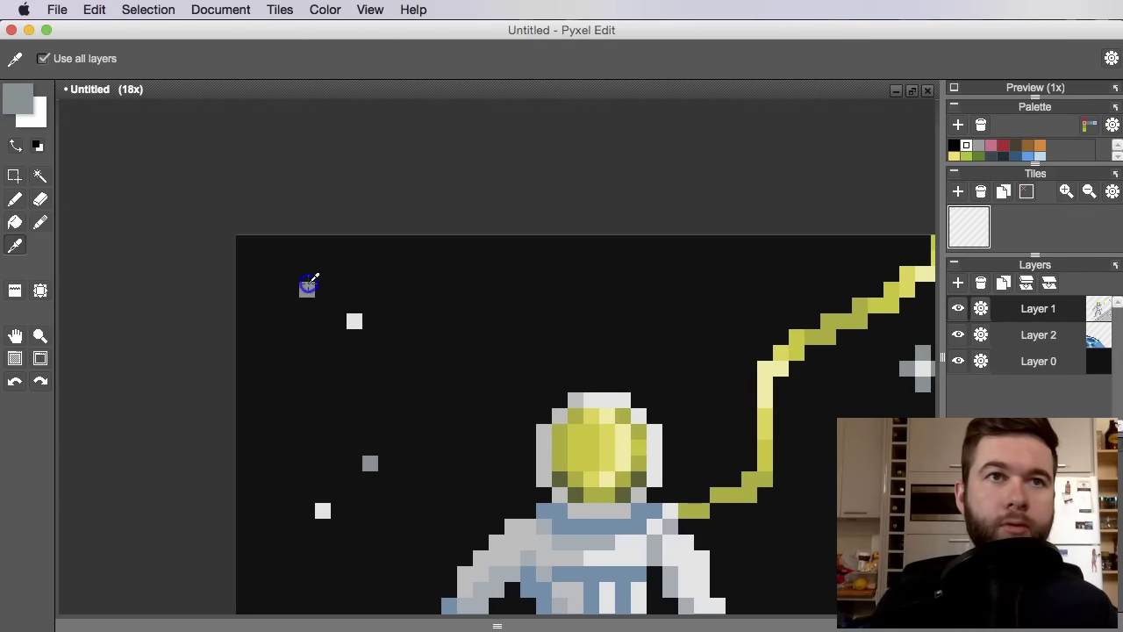
scroll(365, 317, down, 4)
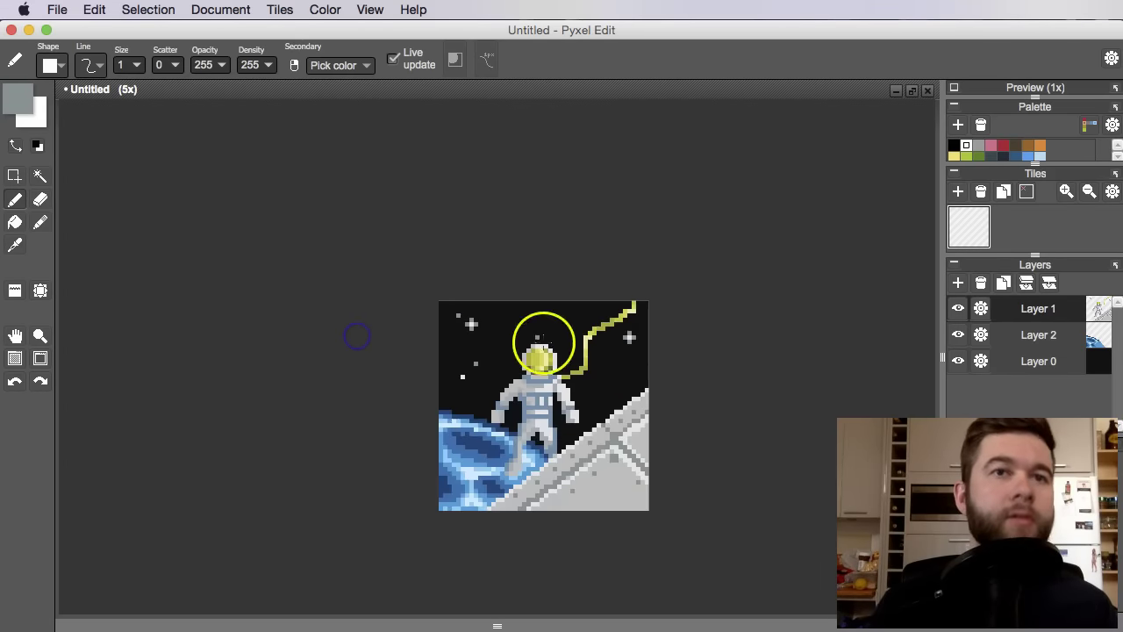
Add one near-white and two grey single-pixel stars above the astronaut's helmet, sampling each colour from existing stars.
scroll(603, 326, up, 2)
scroll(603, 326, up, 2)
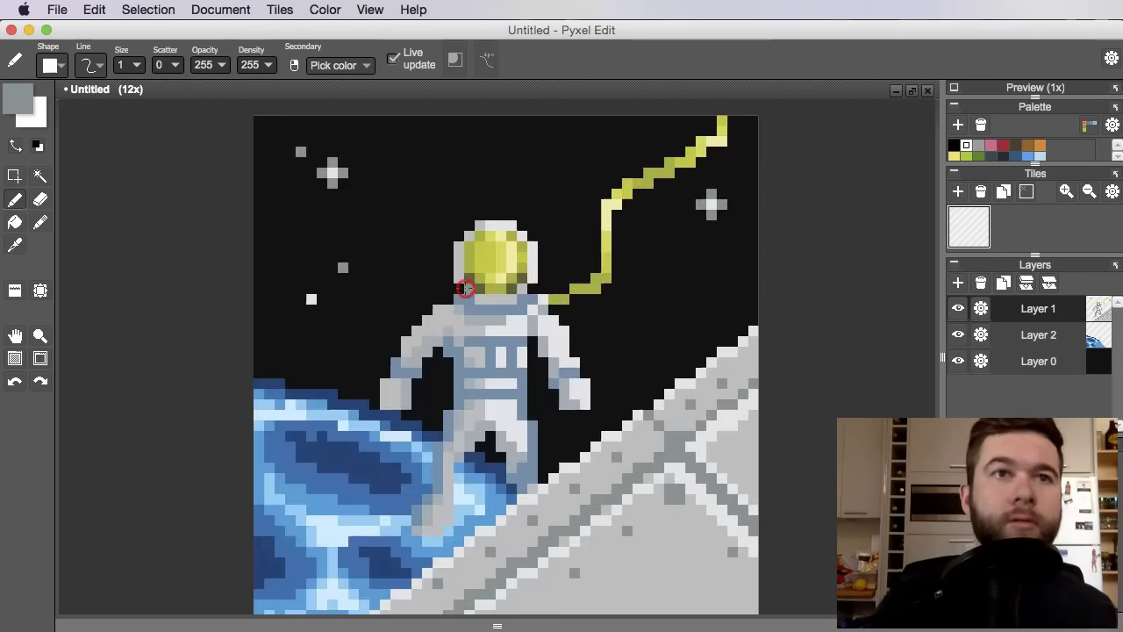
scroll(429, 304, up, 3)
alt+click(379, 275)
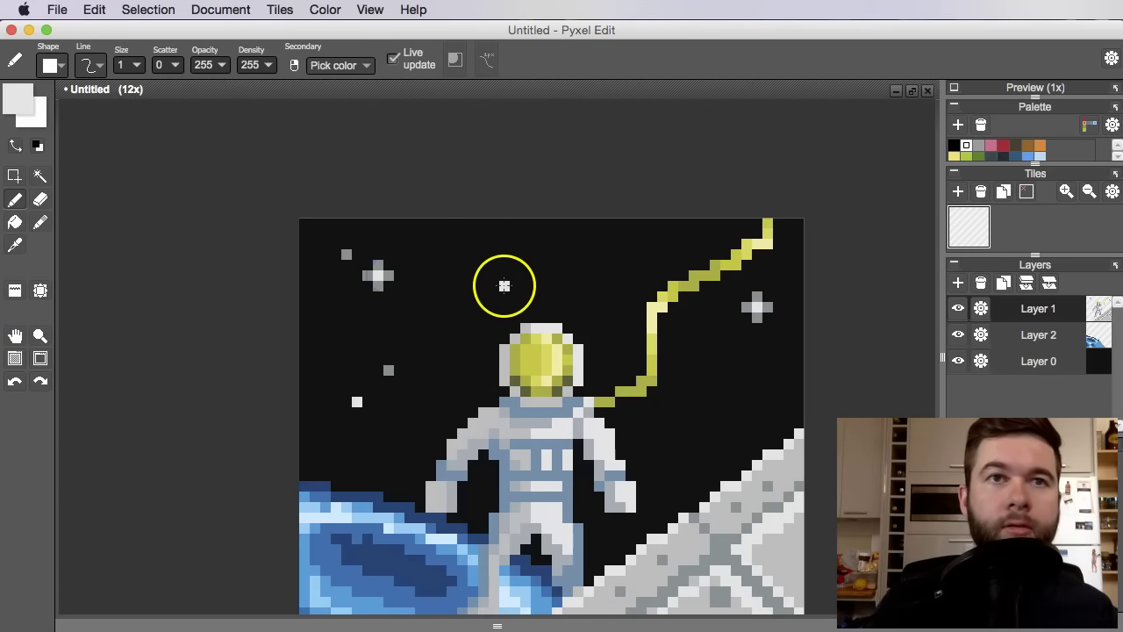
alt+click(388, 366)
click(556, 297)
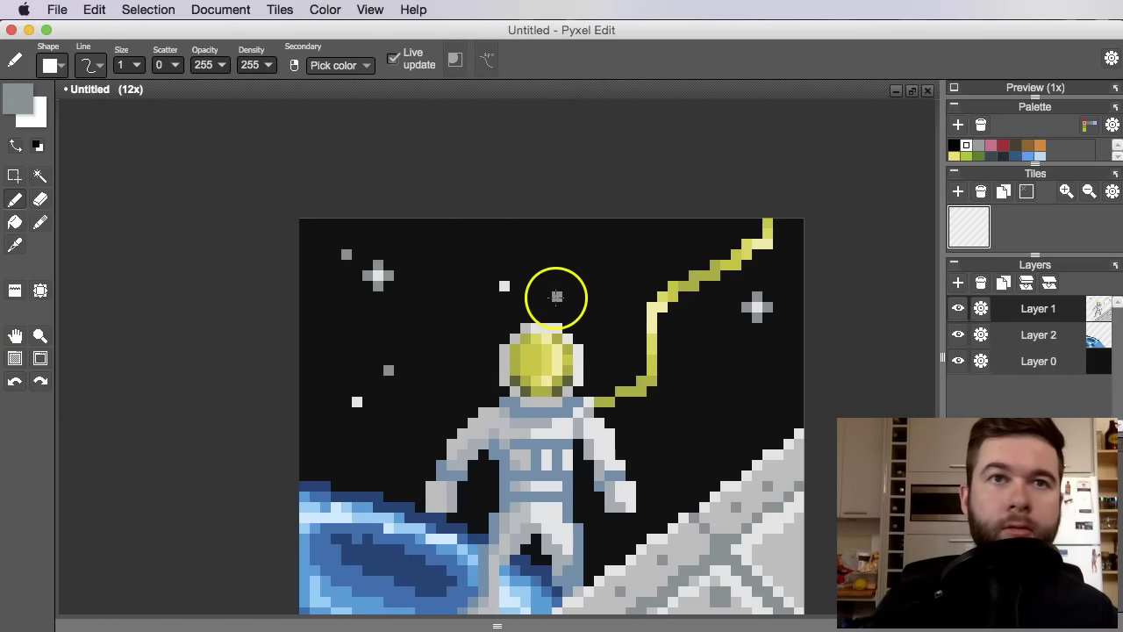
click(527, 263)
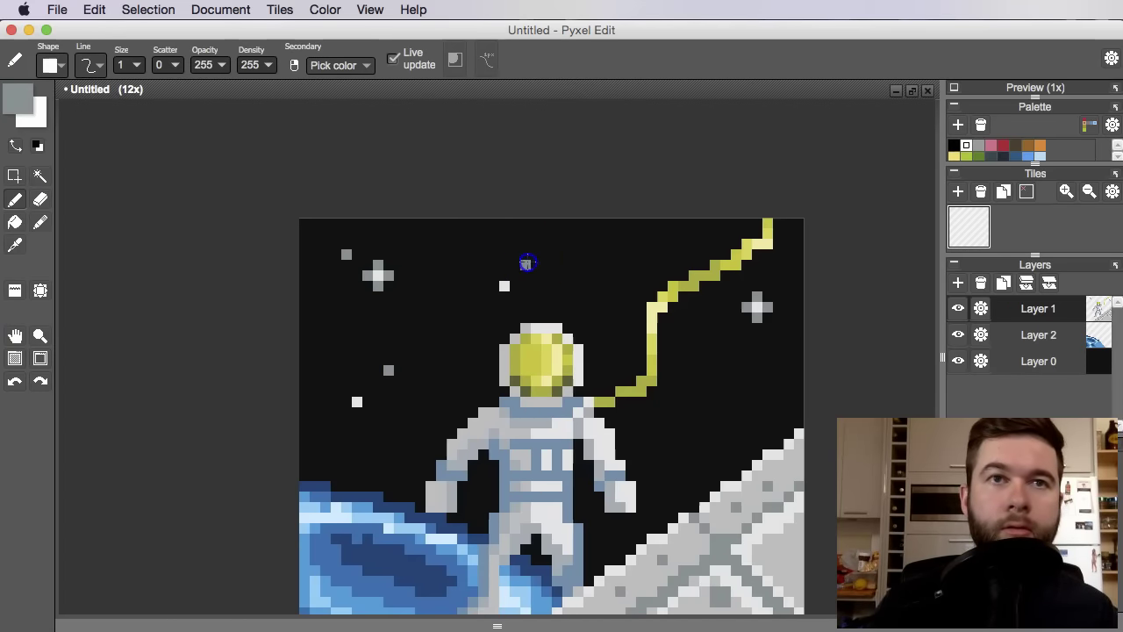
click(587, 295)
Add three grey single-pixel stars to the black sky between the tether and the grey slope.
scroll(626, 293, down, 3)
key(space)
drag(777, 371, 769, 389)
drag(709, 353, 682, 306)
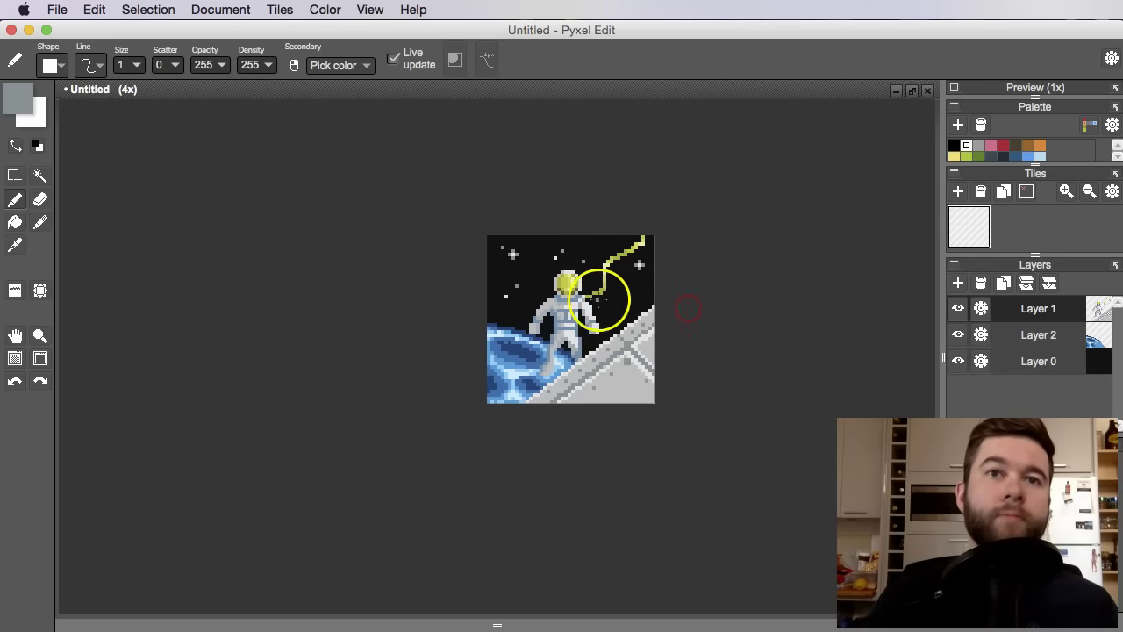
scroll(645, 298, up, 4)
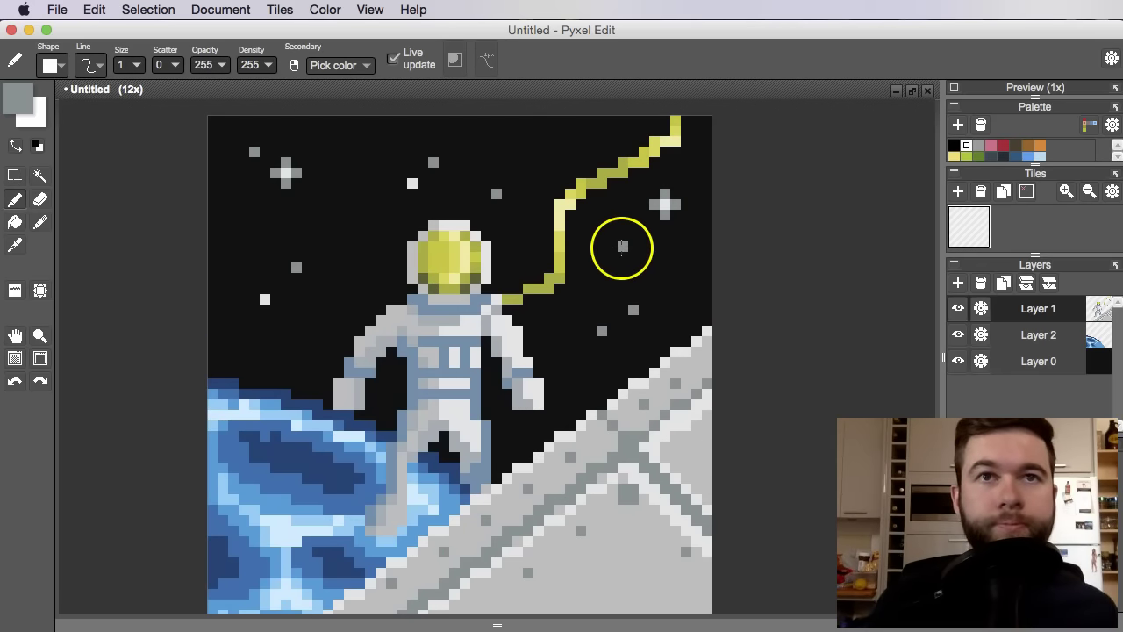
scroll(612, 248, down, 3)
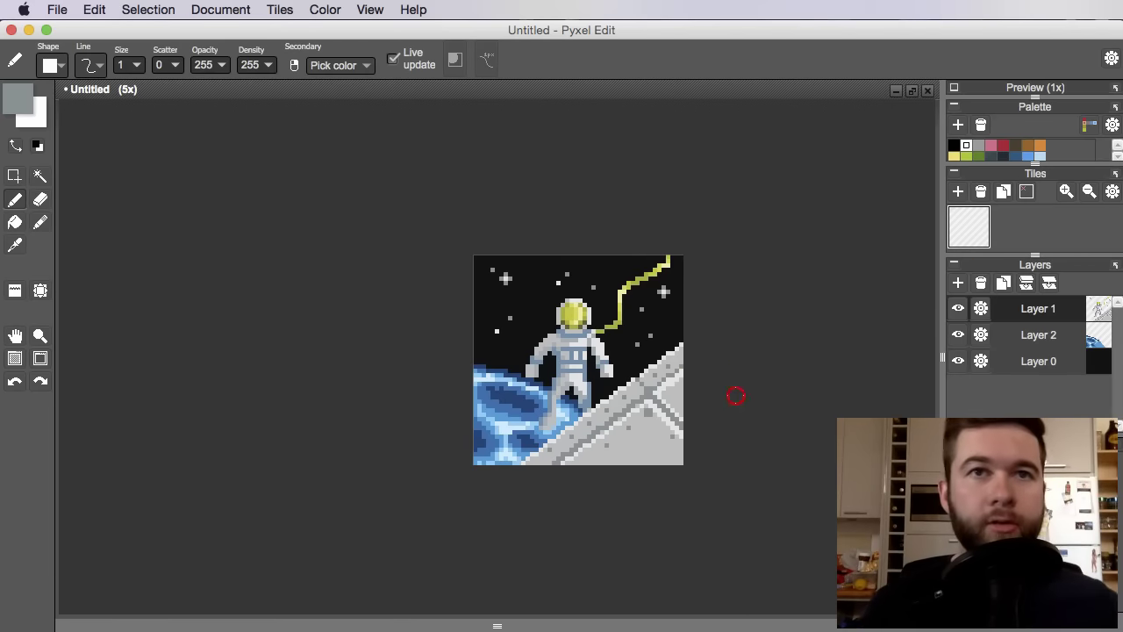
scroll(735, 395, up, 1)
scroll(677, 409, up, 2)
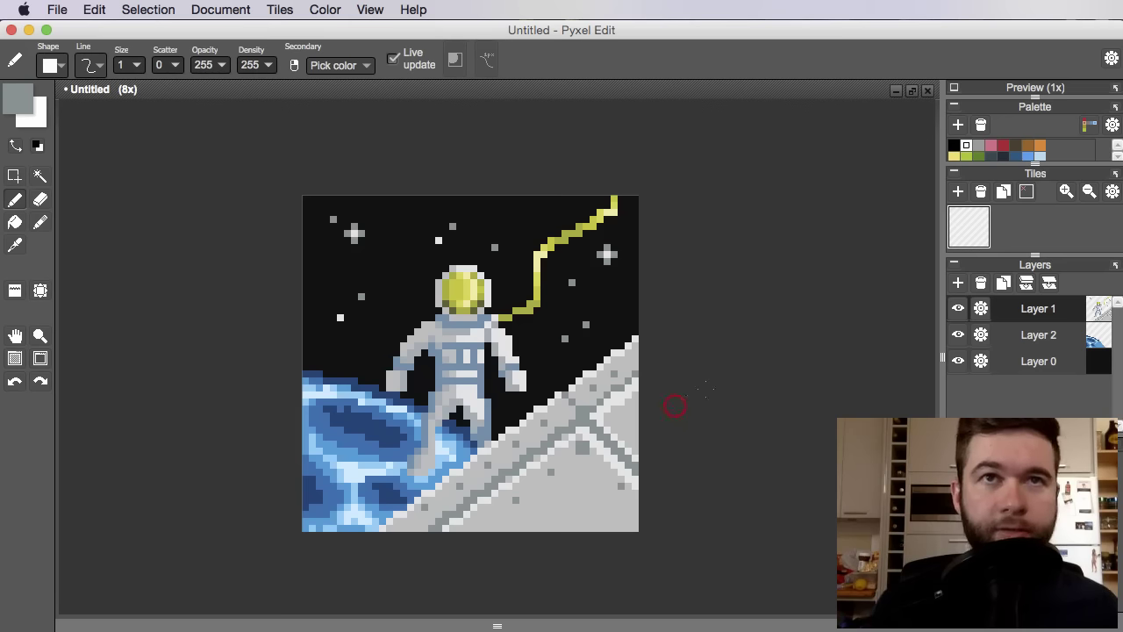